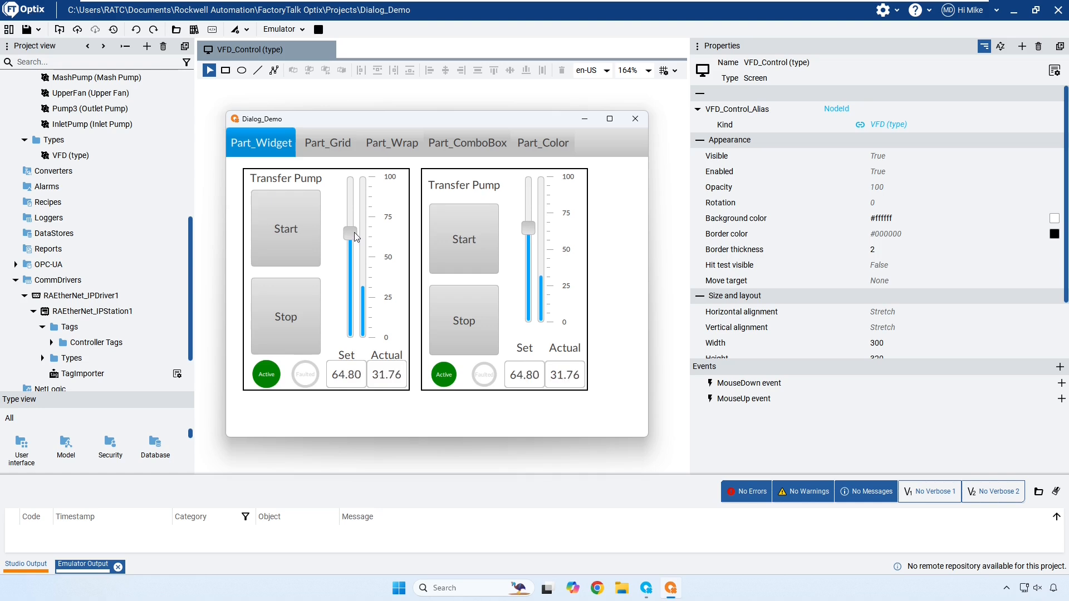
Start and stop the Transfer Pump in the first widget of the running demo, and set its speed setpoint to 15.
left_click(293, 255)
left_click(298, 321)
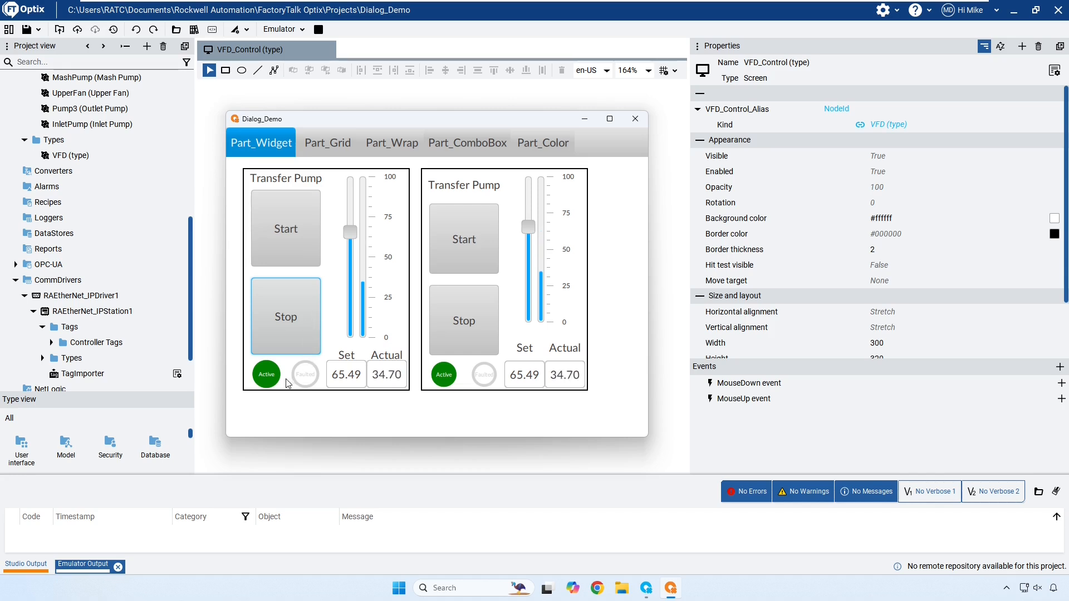
left_click(359, 376)
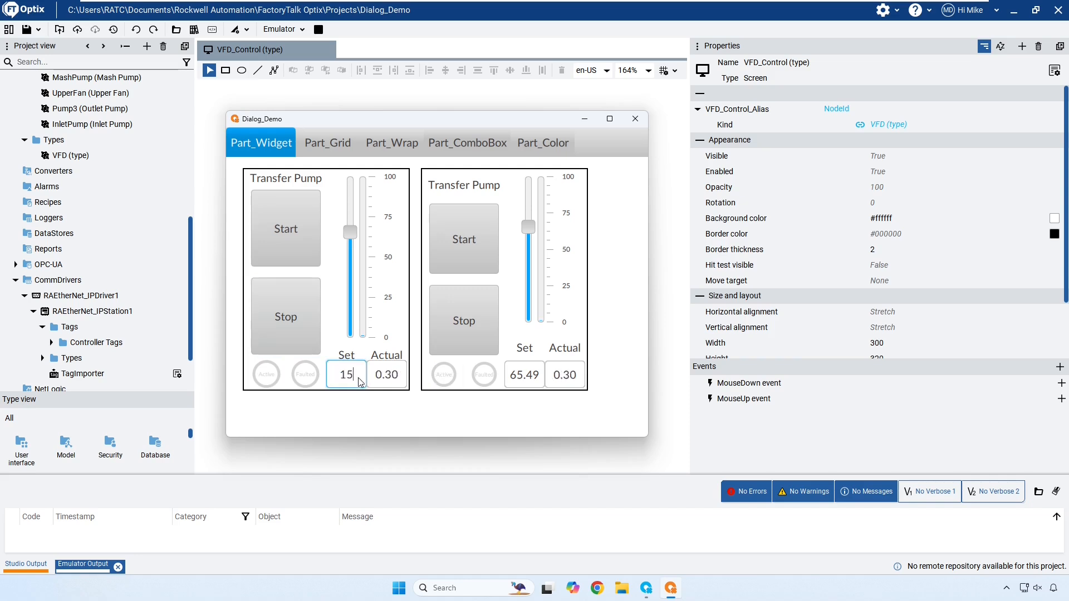
key("Return")
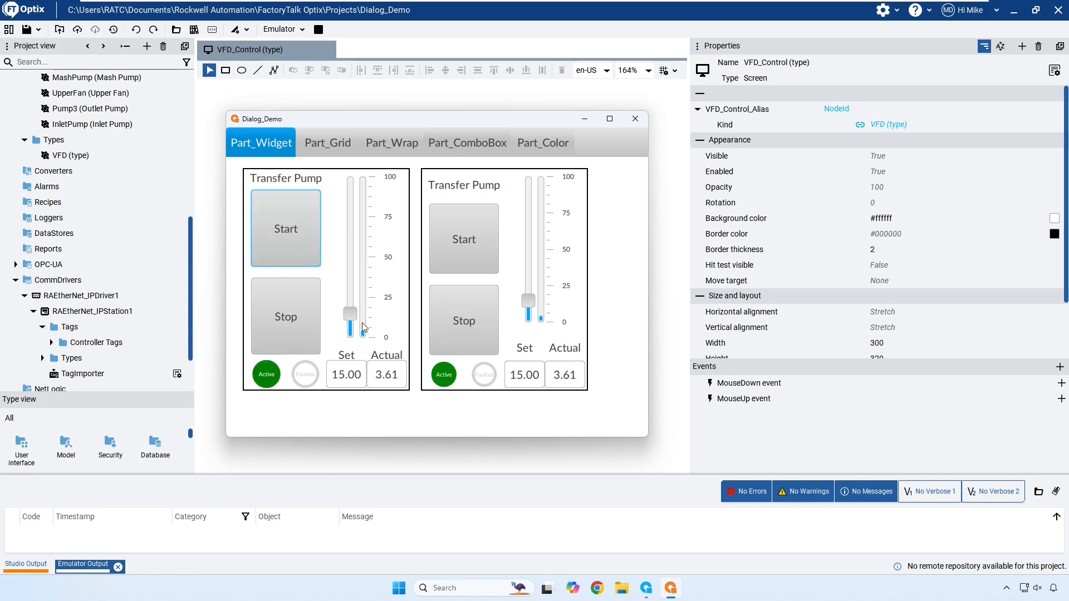
Raise the Transfer Pump's setpoint slider to about 65.86, and close the Dialog_Demo emulator window.
left_click_drag(350, 314, 350, 231)
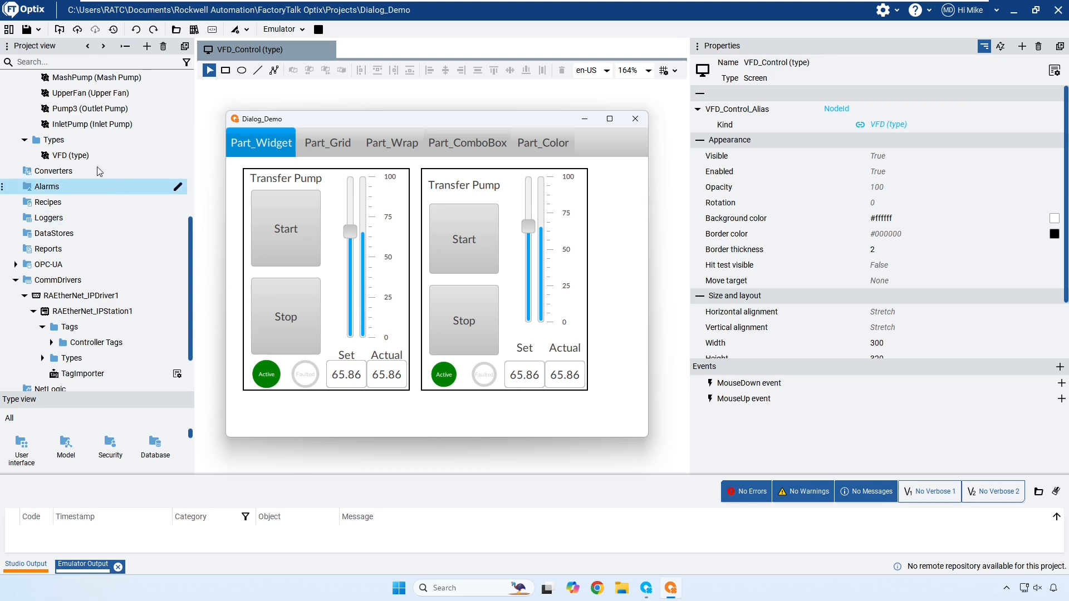
left_click(635, 119)
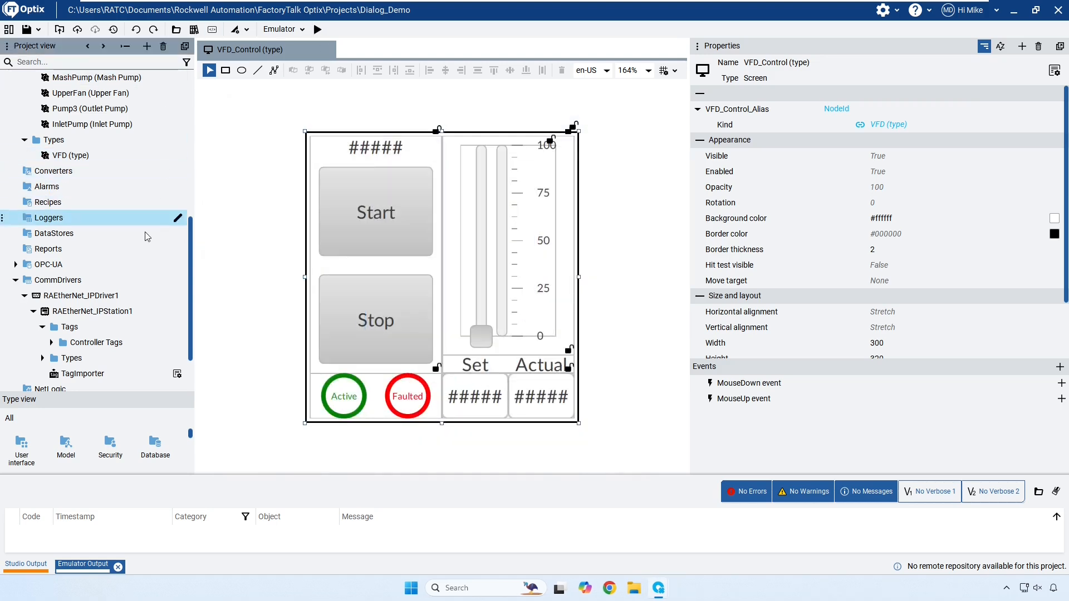
Examine the Dialog_Demo project tree, from the communication drivers and model objects to the dialogs, widgets and screens.
scroll(107, 281, "down", 1)
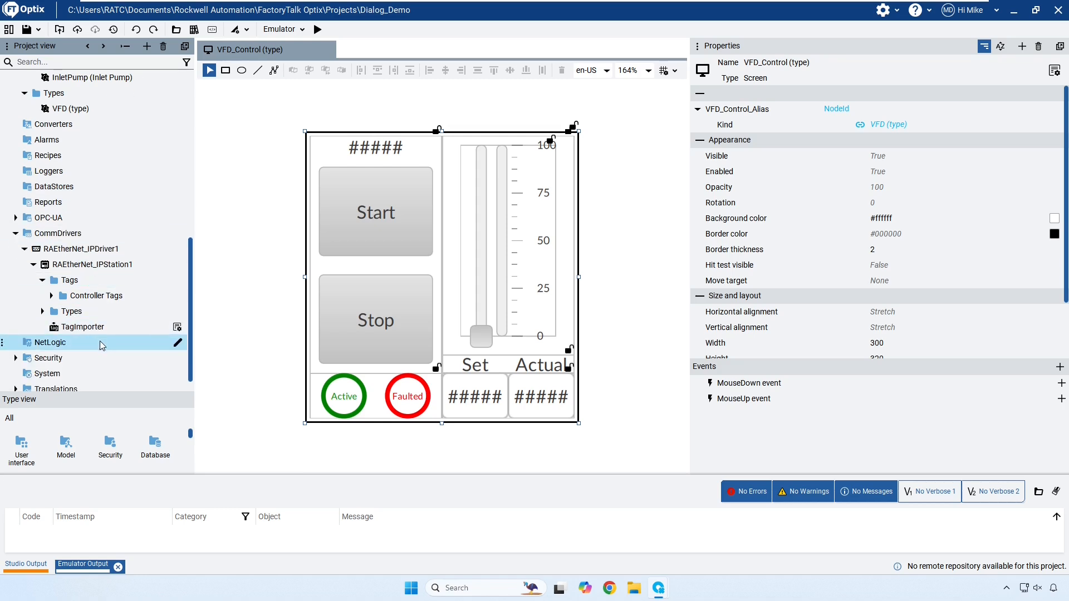
scroll(102, 345, "down", 1)
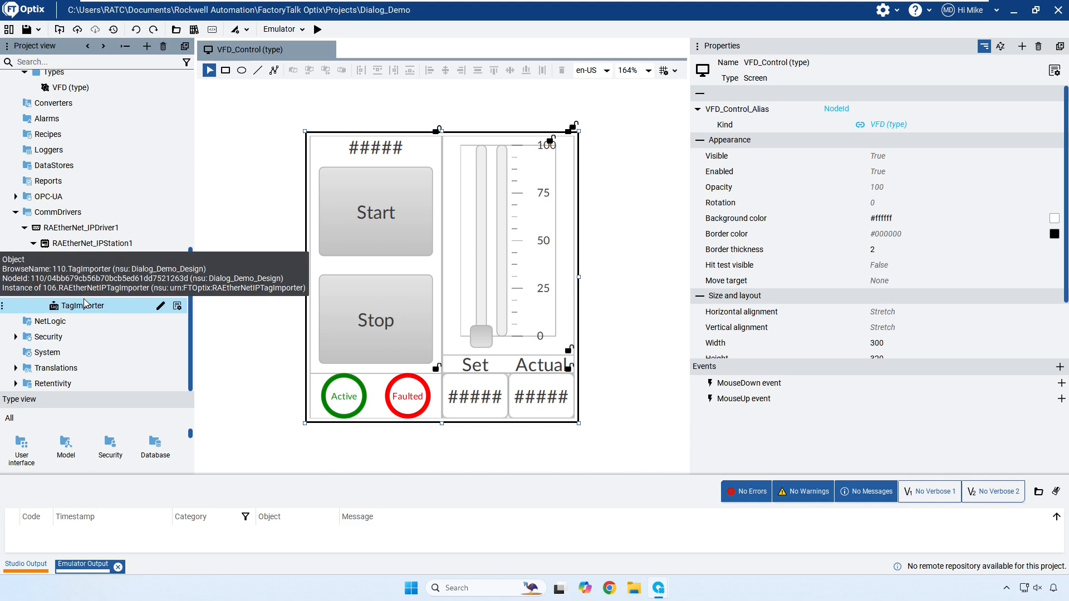
scroll(84, 303, "up", 5)
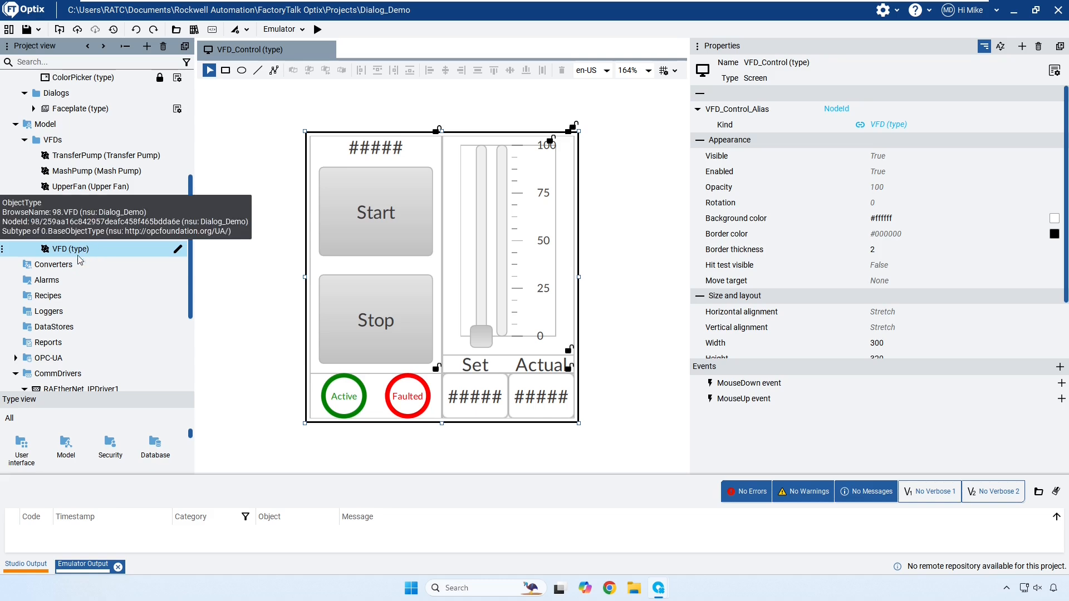
scroll(78, 189, "up", 1)
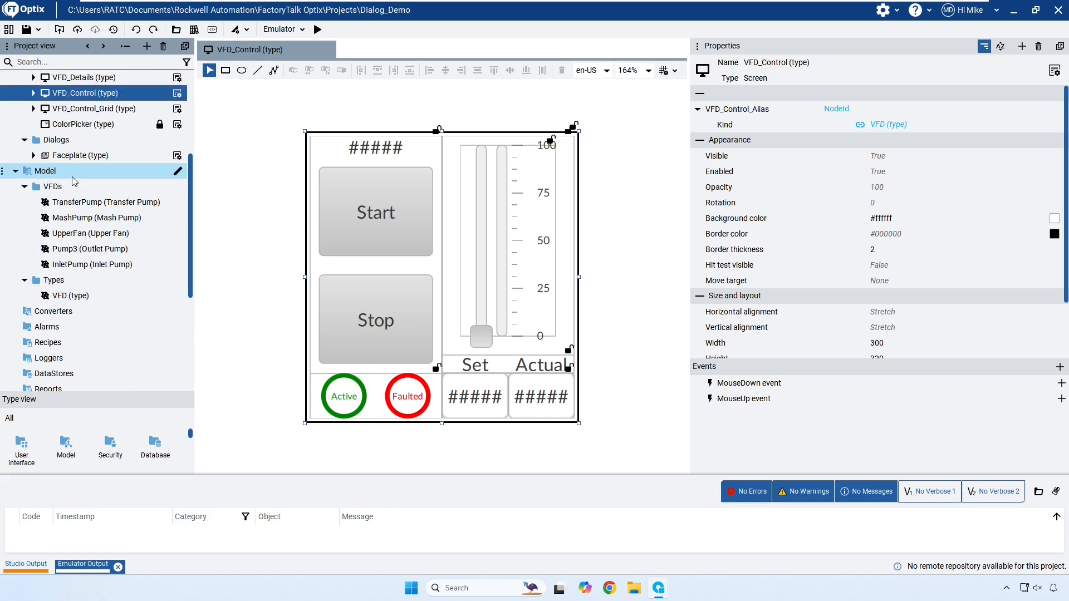
scroll(74, 181, "up", 1)
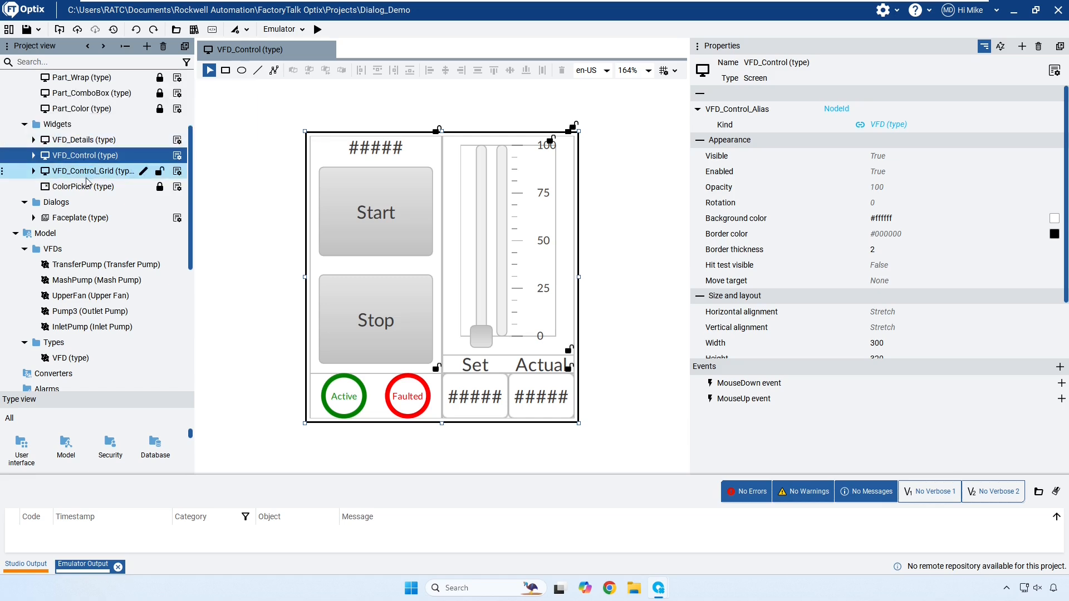
scroll(100, 238, "up", 2)
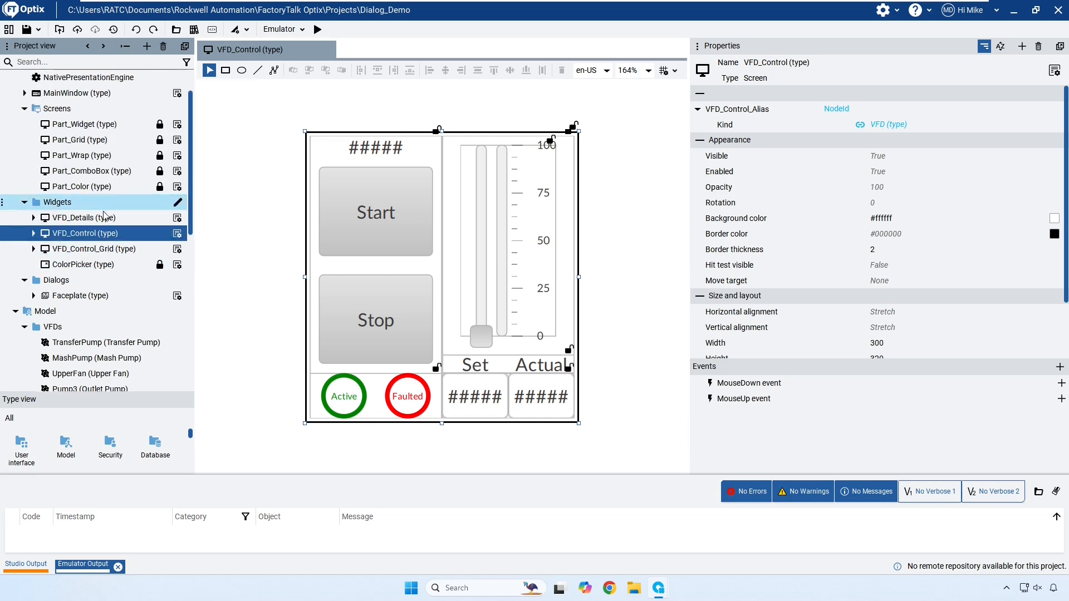
scroll(100, 240, "up", 2)
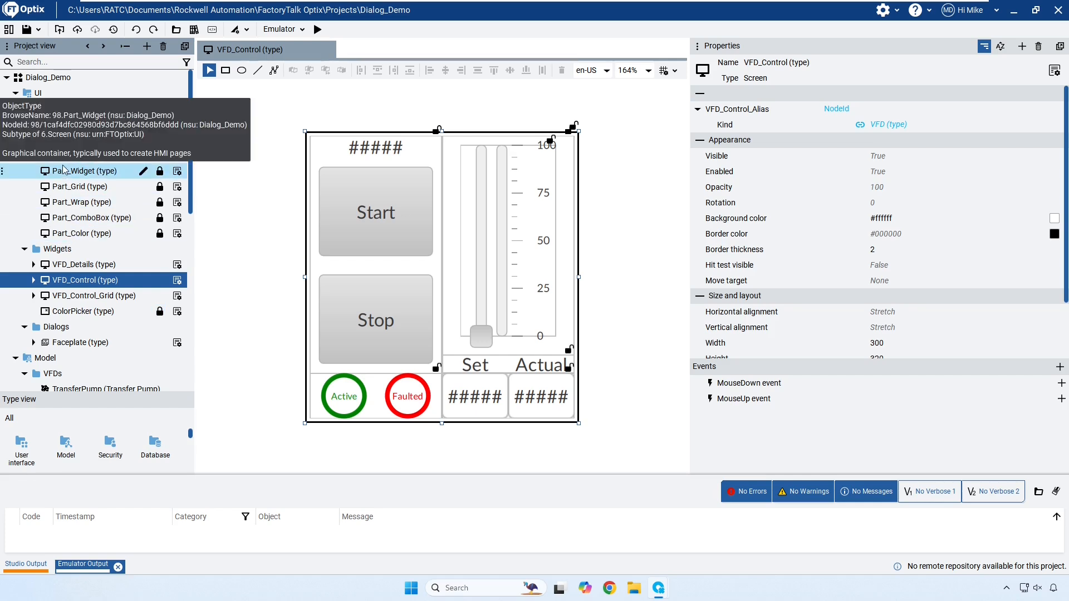
Switch to the New project window and create the Default project New_Dialog_Demo with the OptixPanel Standard 12.1" W (1280x800) window size.
left_click_drag(417, 17, 543, 49)
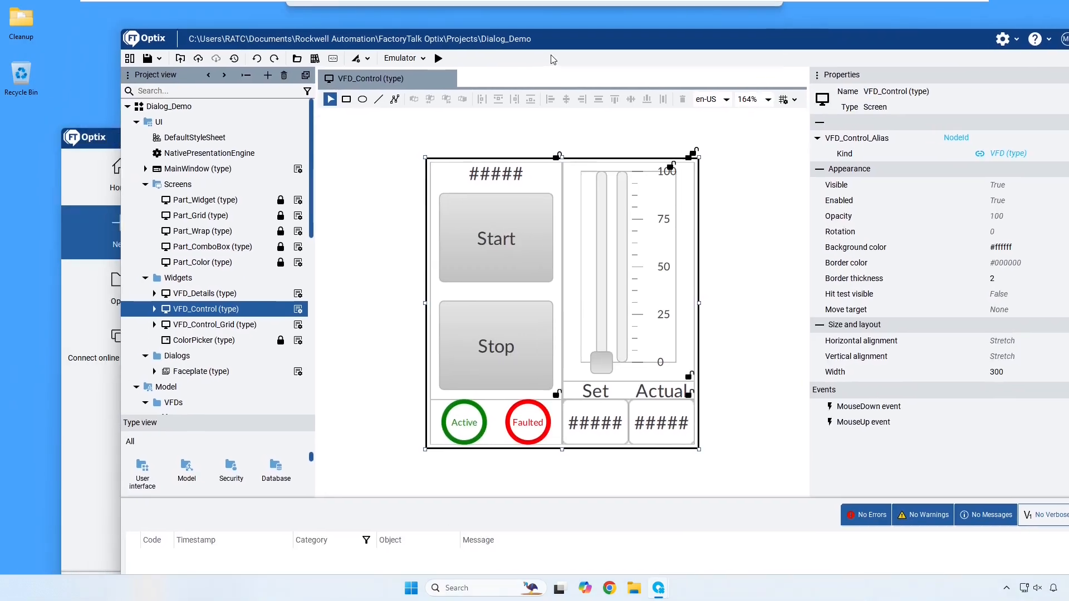
left_click(109, 142)
left_click(879, 69)
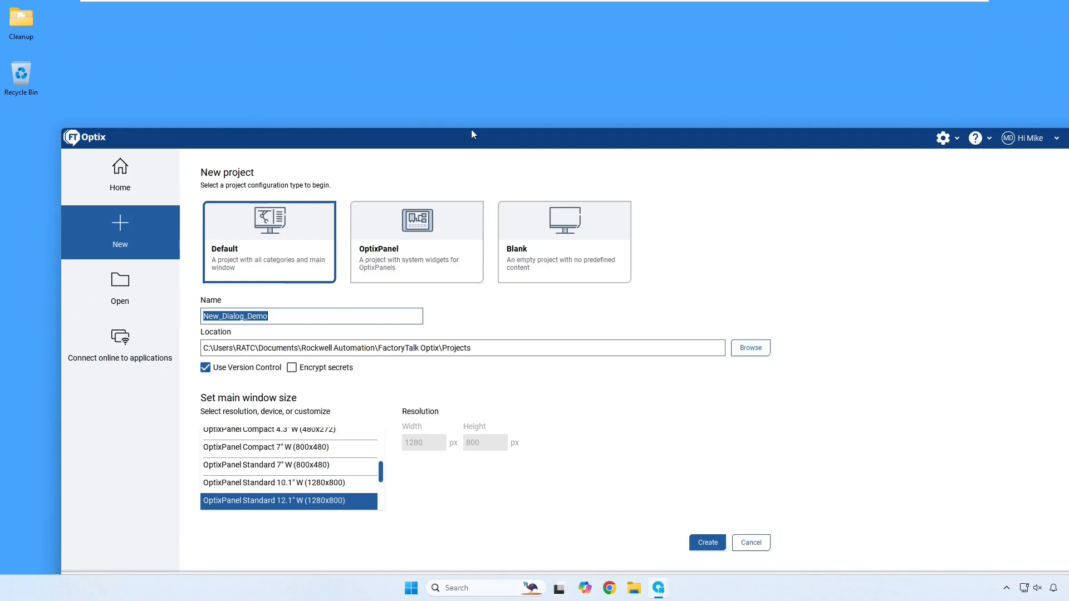
left_click_drag(471, 133, 410, 48)
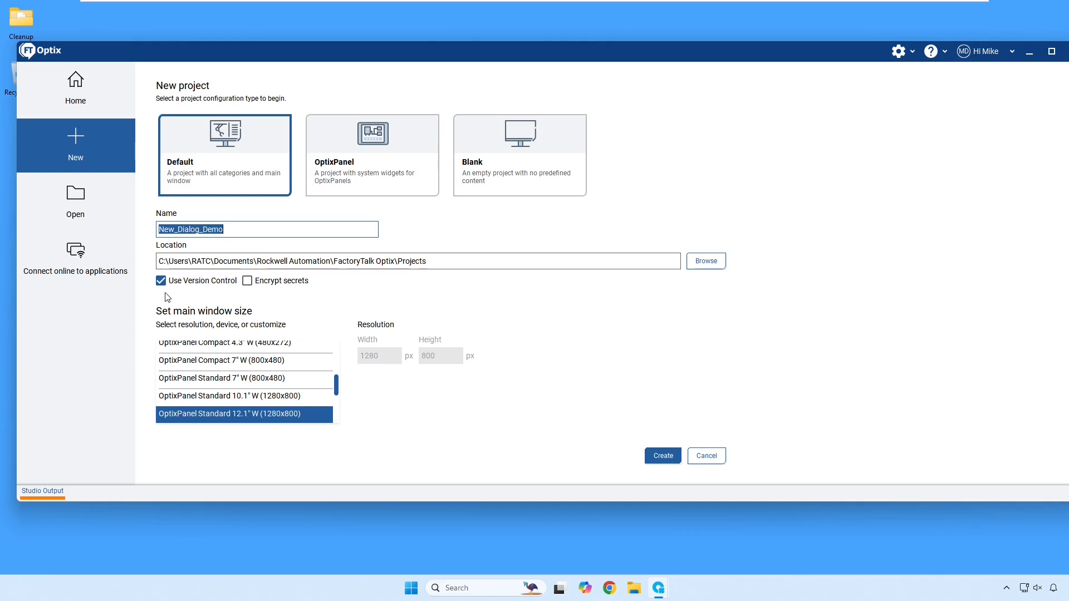
scroll(276, 423, "down", 2)
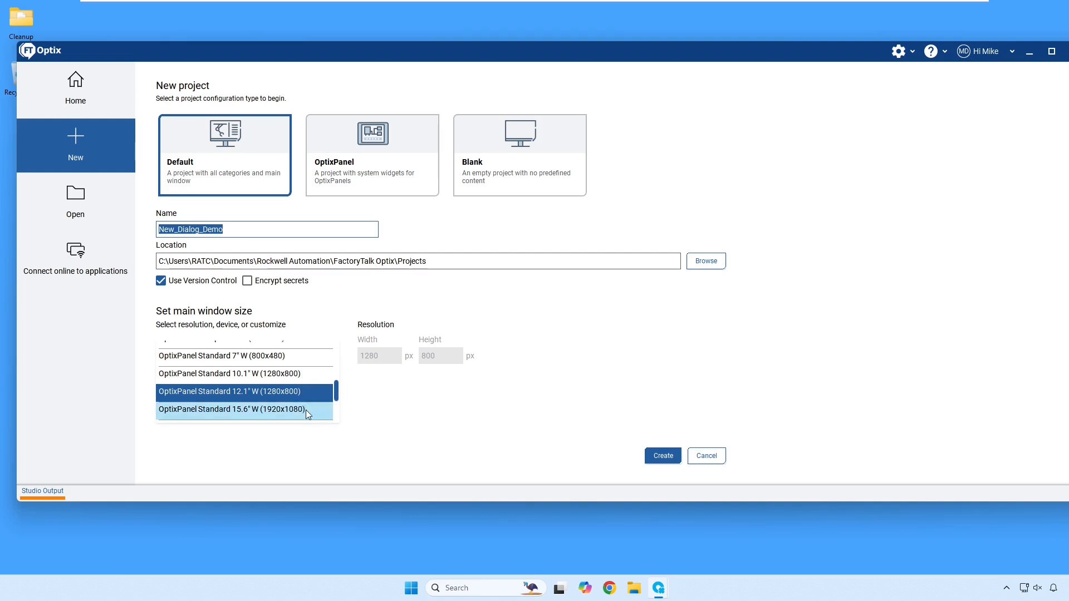
scroll(312, 406, "down", 1)
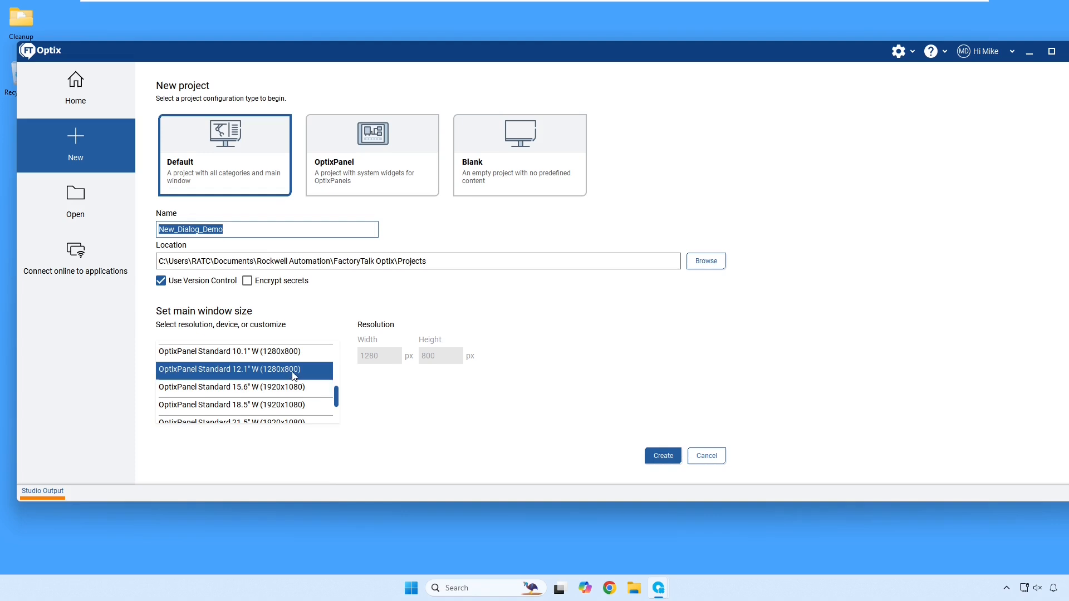
left_click(664, 459)
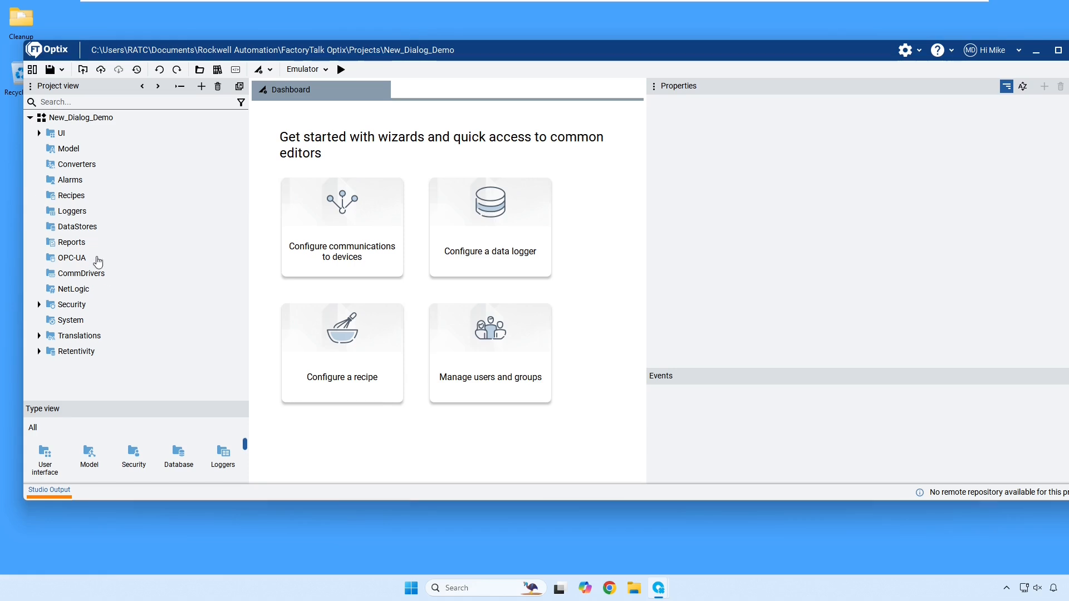
Add an RA EtherNet/IP driver under CommDrivers and an RA EtherNet/IP station inside that driver.
right_click(83, 276)
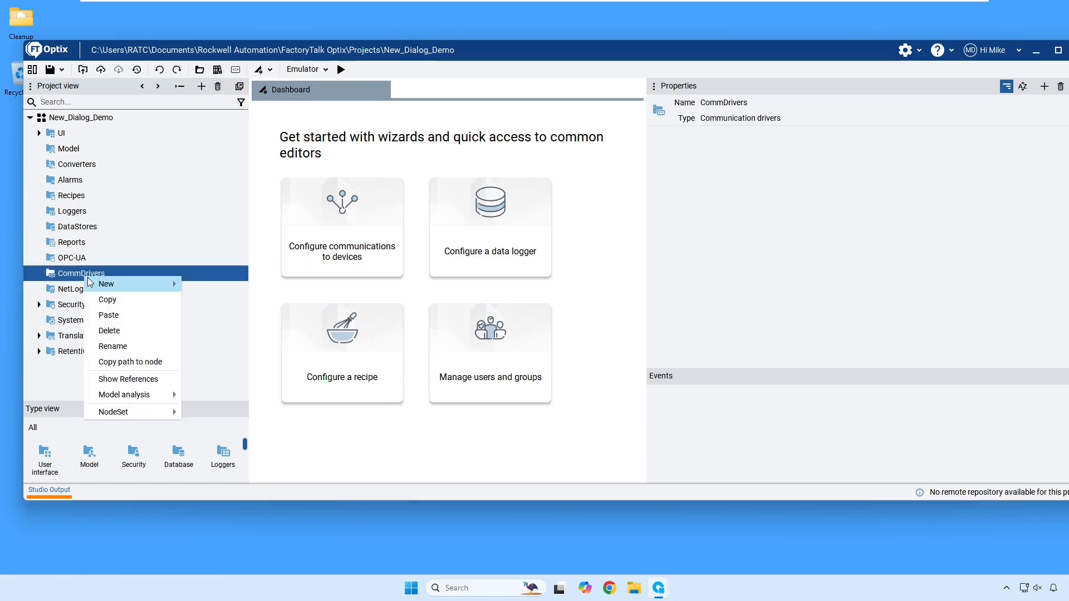
mouse_move(124, 285)
left_click(240, 383)
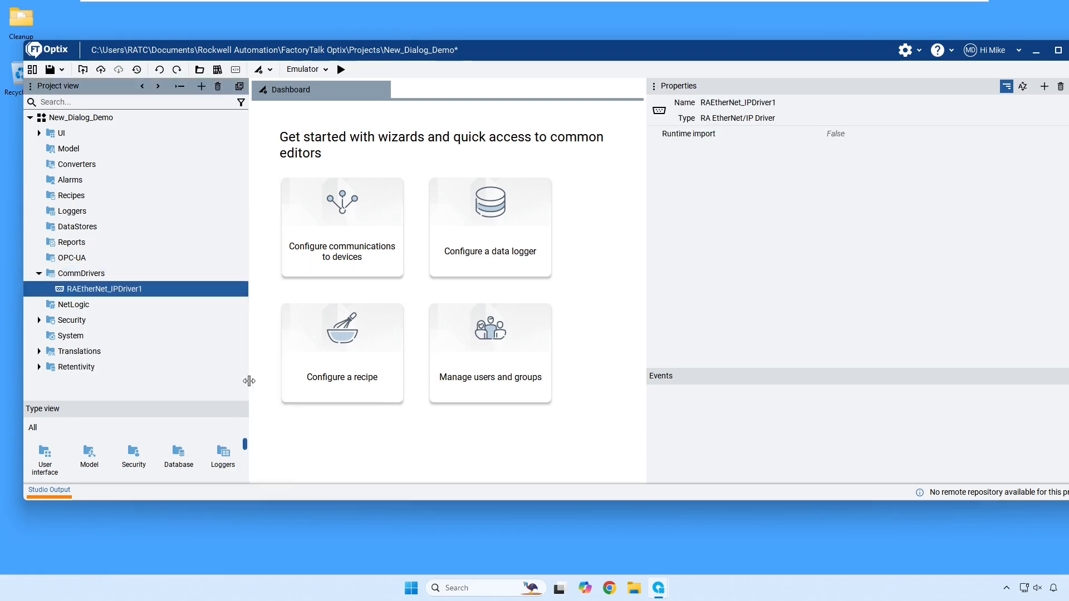
right_click(116, 291)
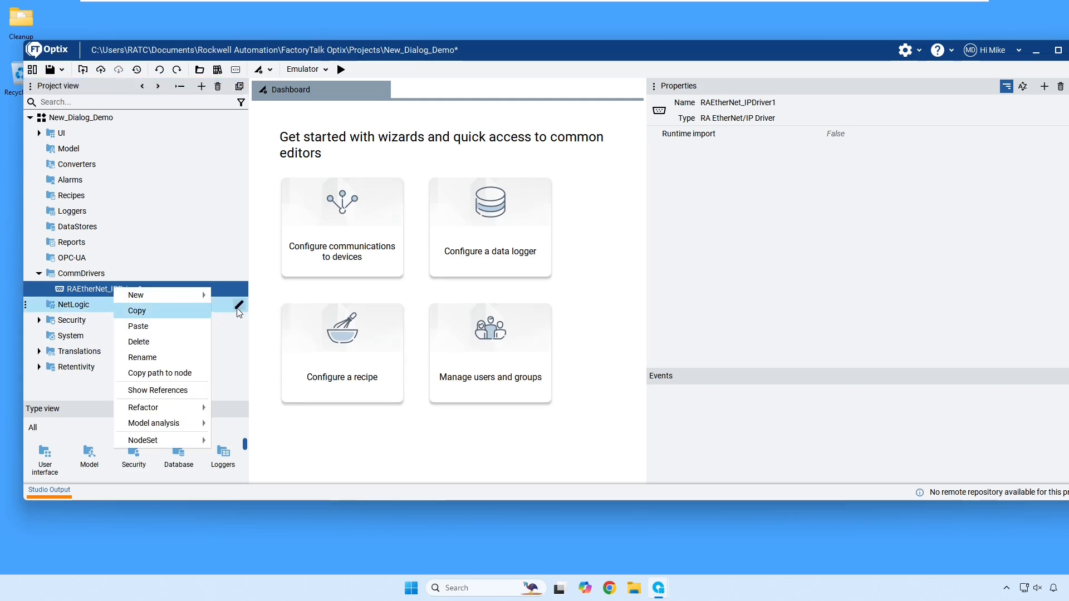
mouse_move(167, 295)
left_click(254, 295)
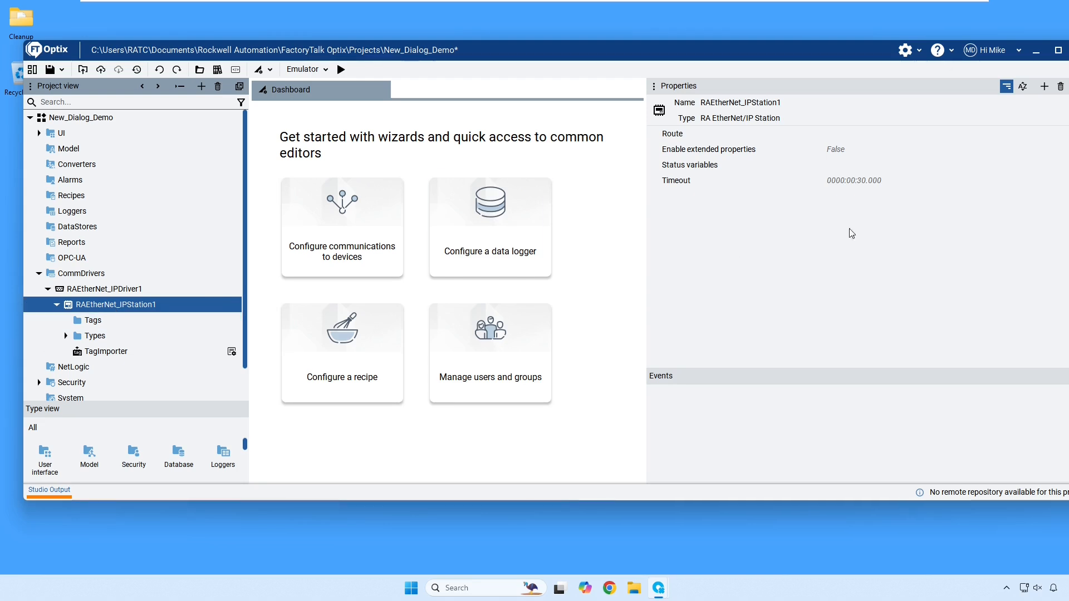
Set the Route of the new RA EtherNet/IP station to 192.168.159.128.
left_click(843, 134)
left_click(844, 136)
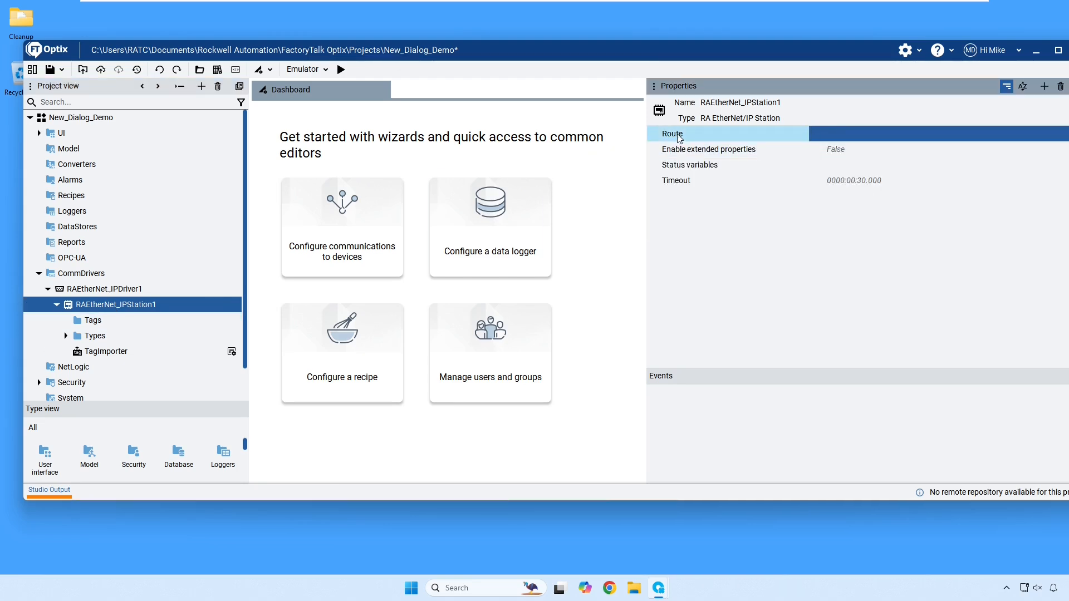
mouse_move(678, 140)
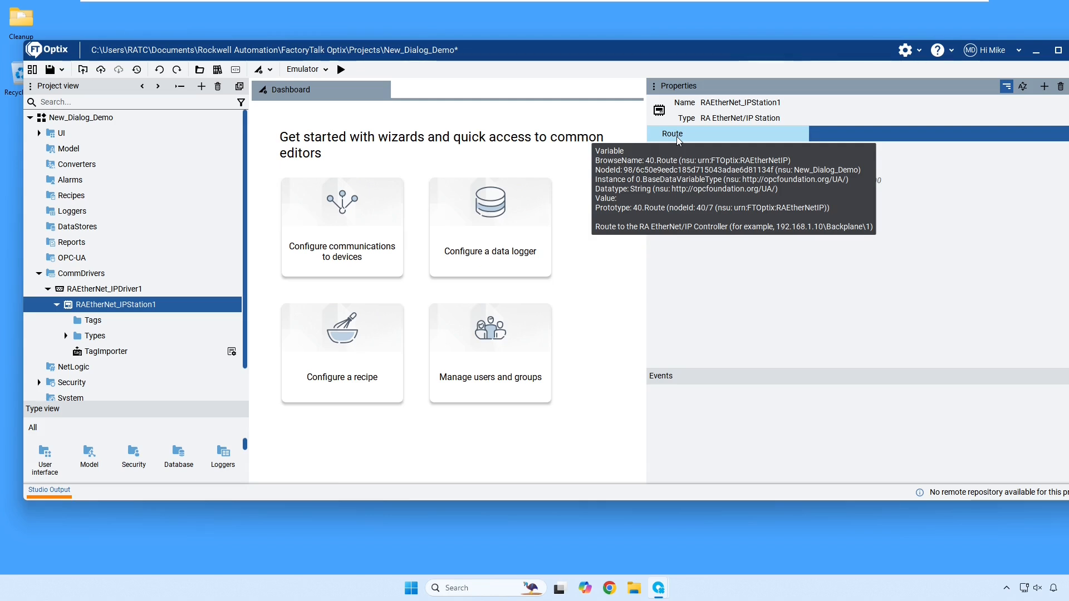
left_click(861, 138)
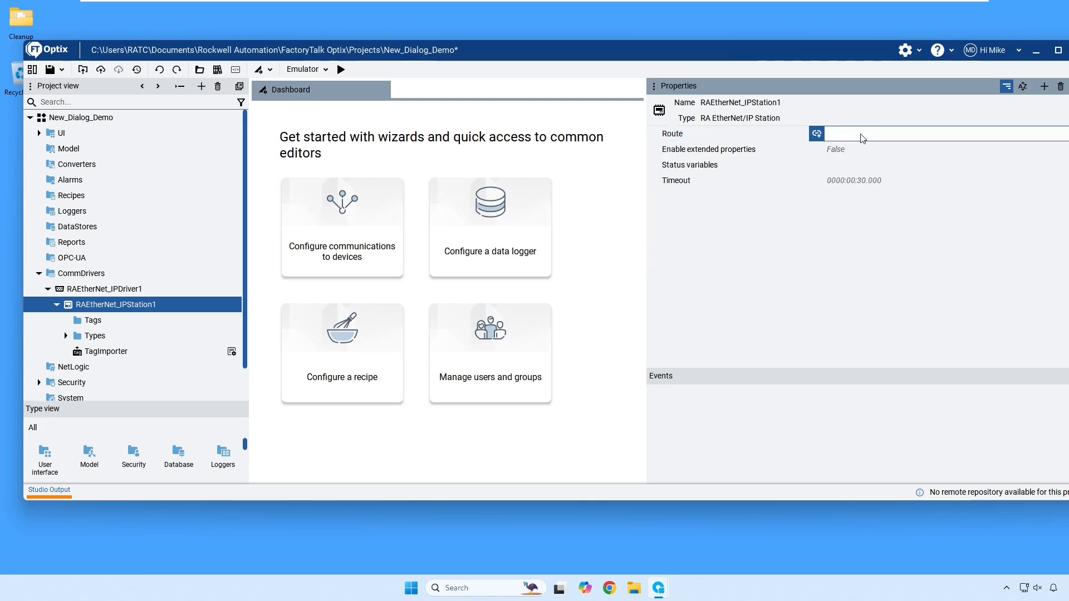
type("192.168.159.128")
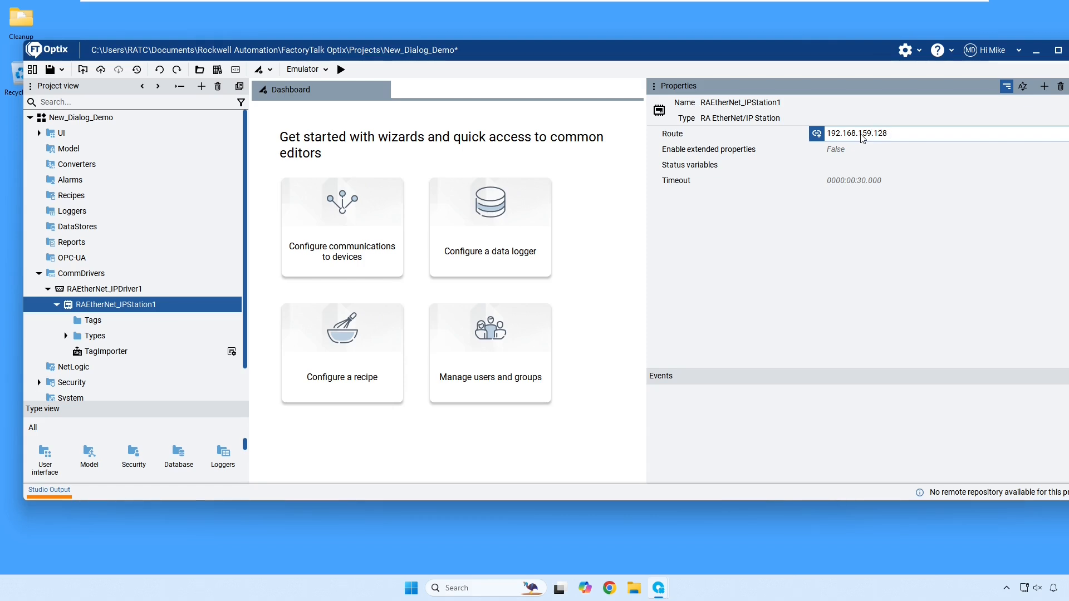
key("Return")
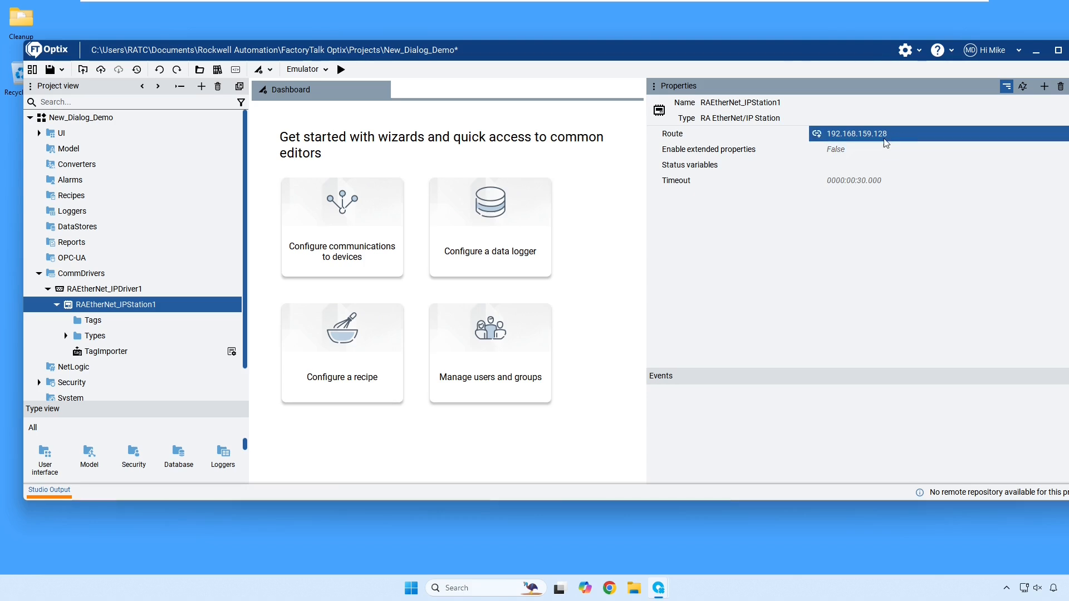
Open the station's TagImporter and set its mode to Online.
double_click(114, 350)
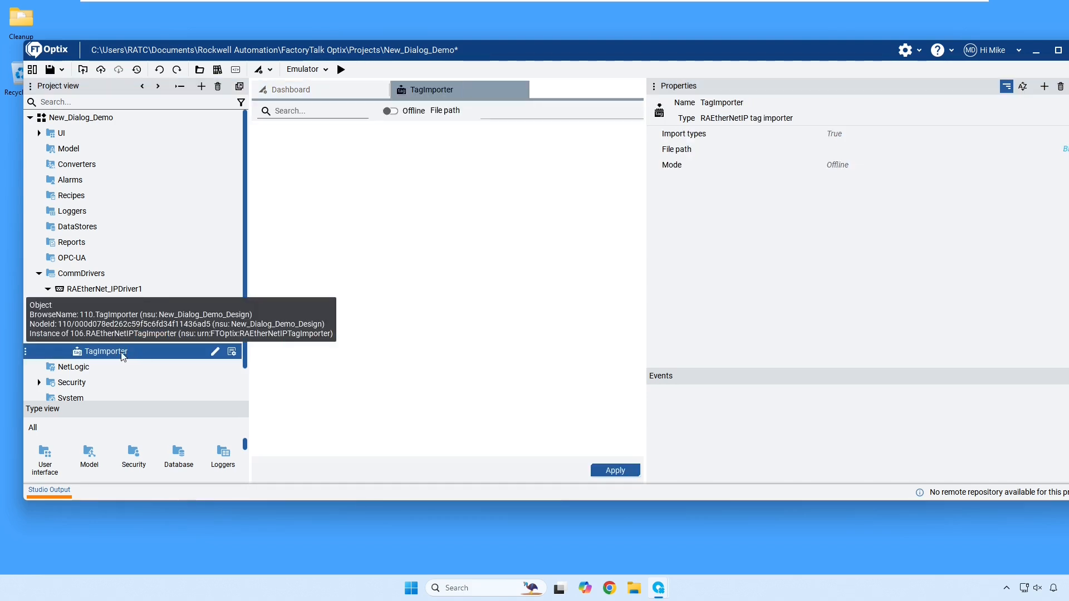
left_click(873, 172)
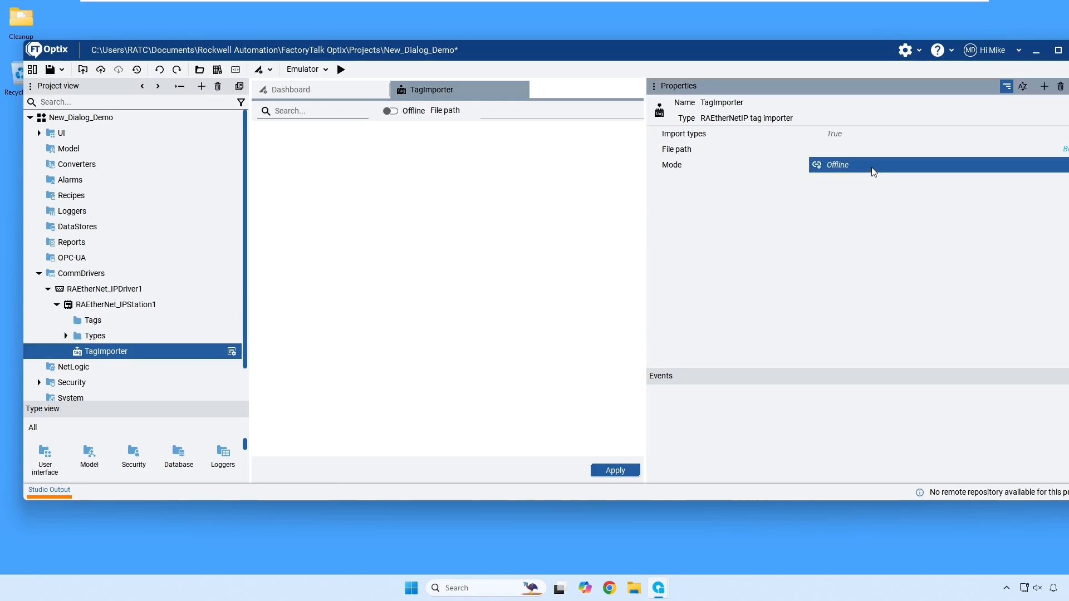
left_click(875, 168)
left_click_drag(807, 54, 768, 48)
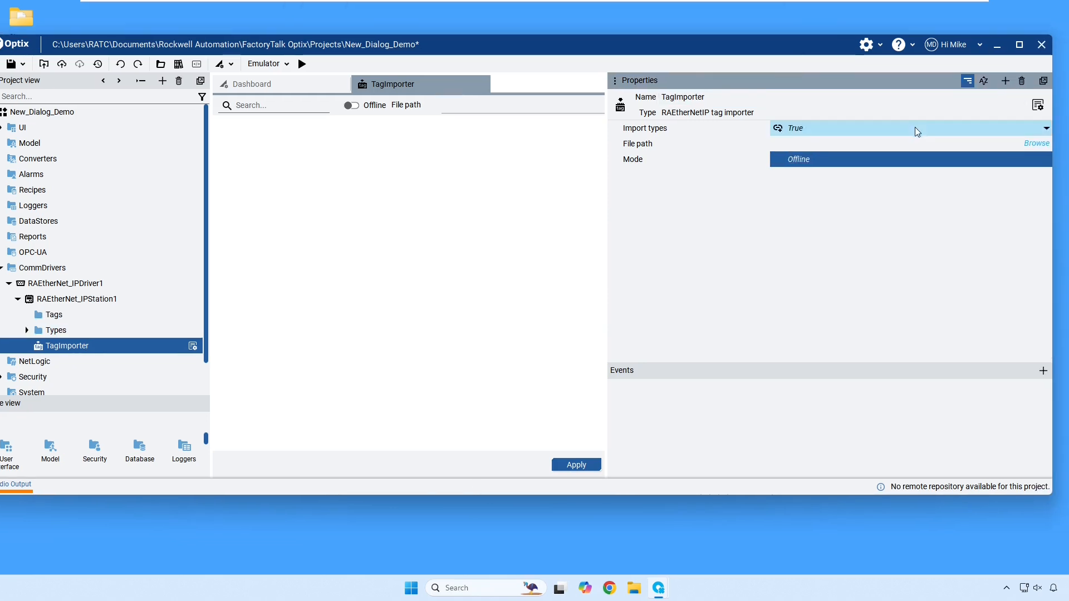
left_click(1046, 159)
left_click(802, 198)
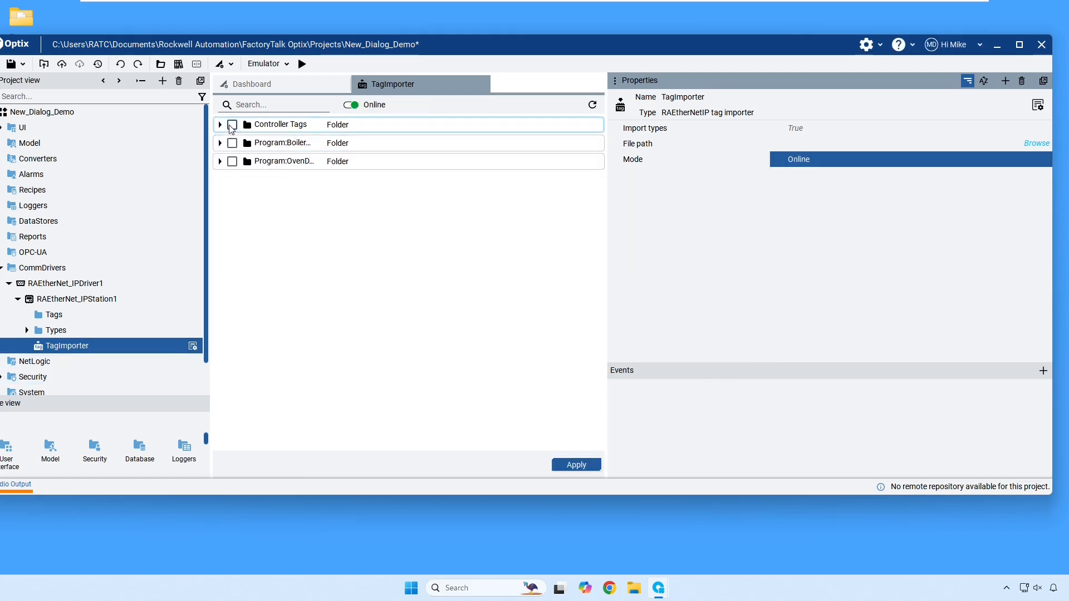
Select the controller tags VFD101, VFD202, VFD302, VFD303 and VFD304 for import.
left_click(220, 126)
scroll(278, 222, "down", 3)
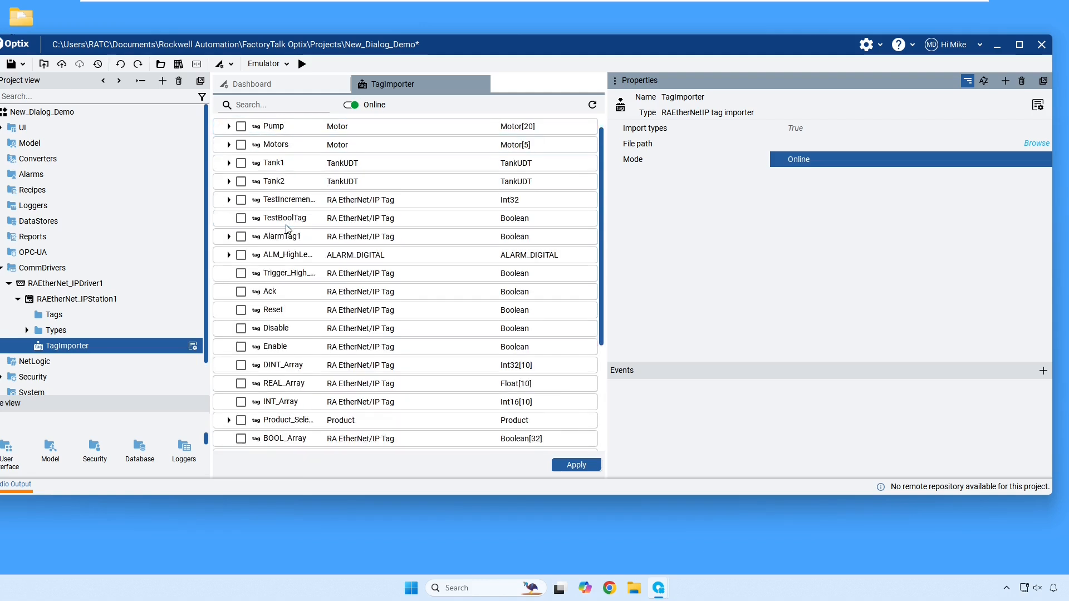
scroll(283, 229, "up", 3)
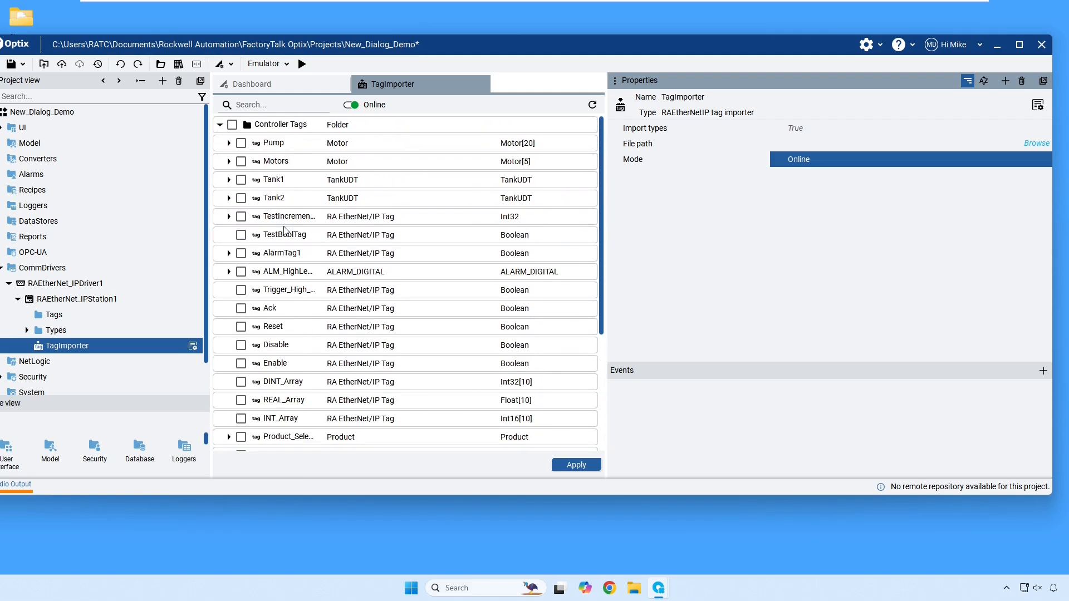
scroll(272, 244, "down", 4)
scroll(273, 253, "down", 6)
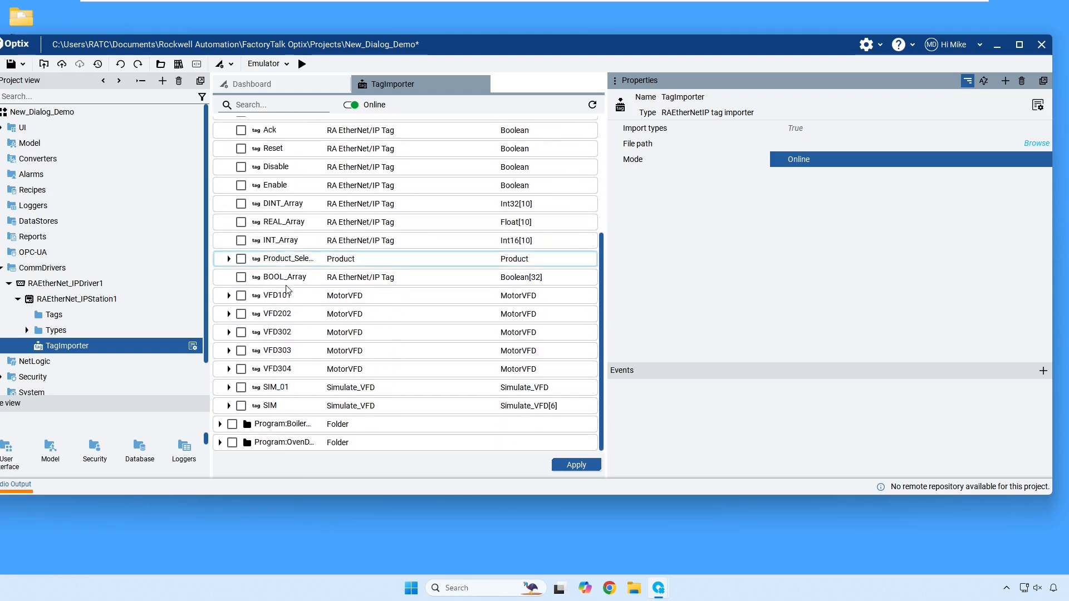
left_click(242, 297)
left_click(241, 313)
left_click(241, 333)
left_click(241, 351)
left_click(241, 369)
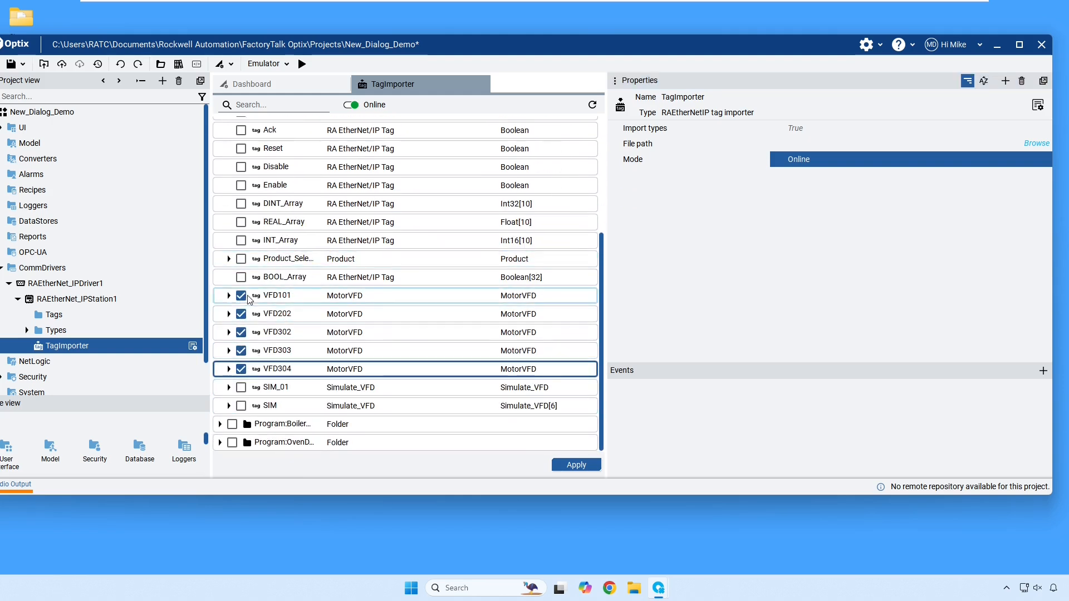
Import the selected VFD controller tags into the RA EtherNet/IP station.
scroll(334, 334, "up", 5)
scroll(523, 412, "down", 3)
left_click(579, 466)
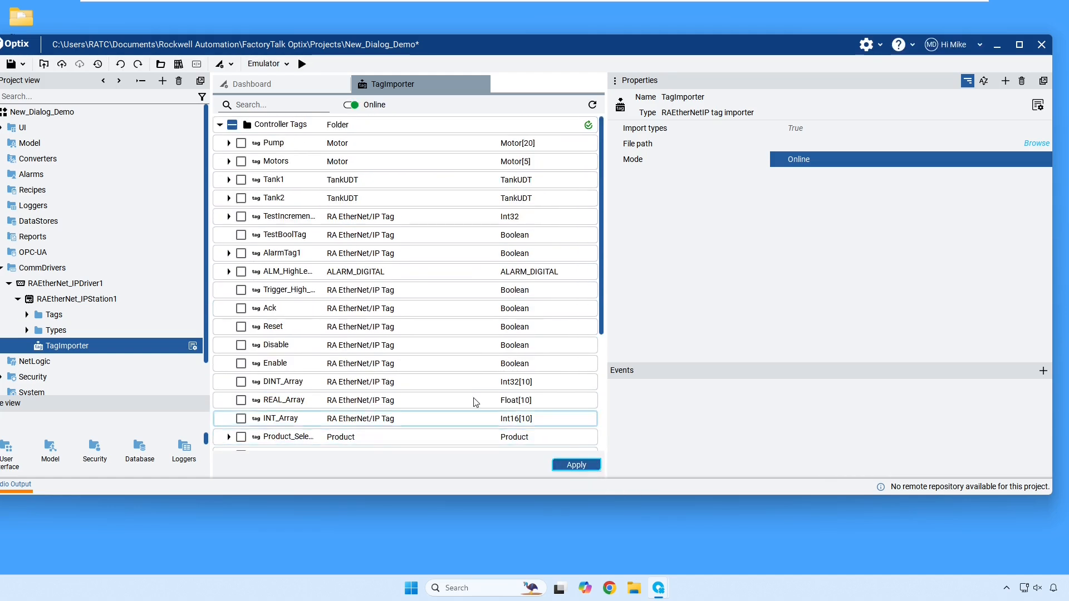
Examine the imported controller tags and the members of the MotorVFD variable type in the station's Tags and Types folders.
left_click(28, 315)
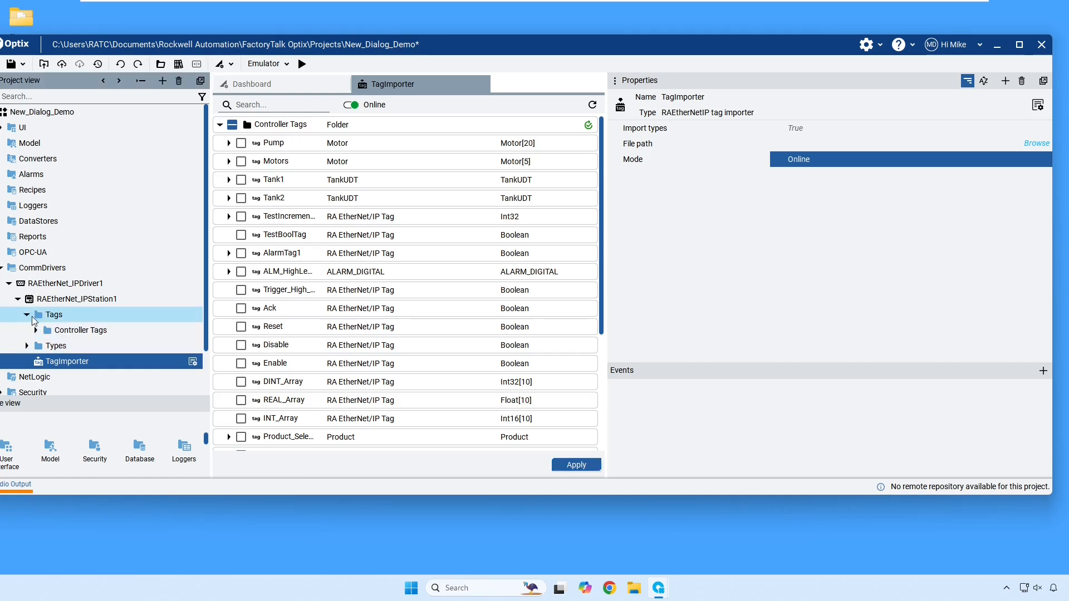
left_click(35, 299)
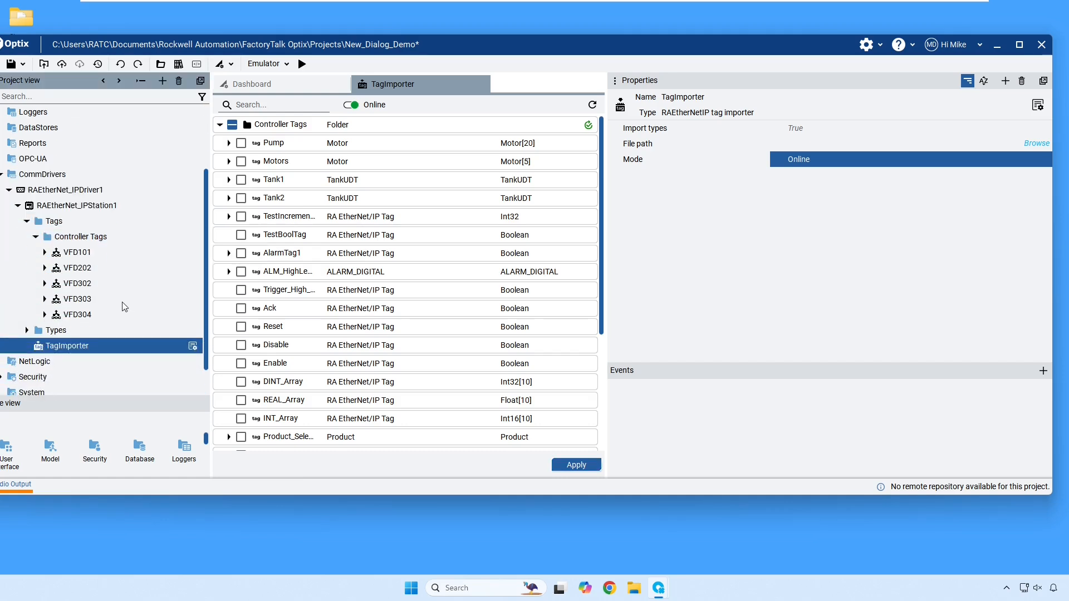
left_click(24, 331)
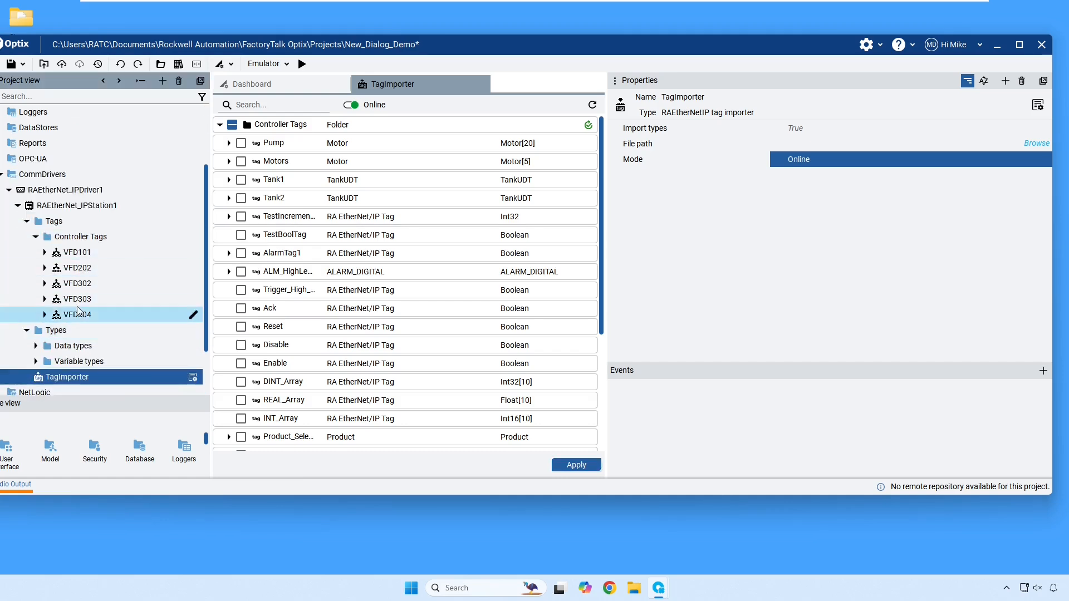
left_click(36, 299)
left_click(35, 298)
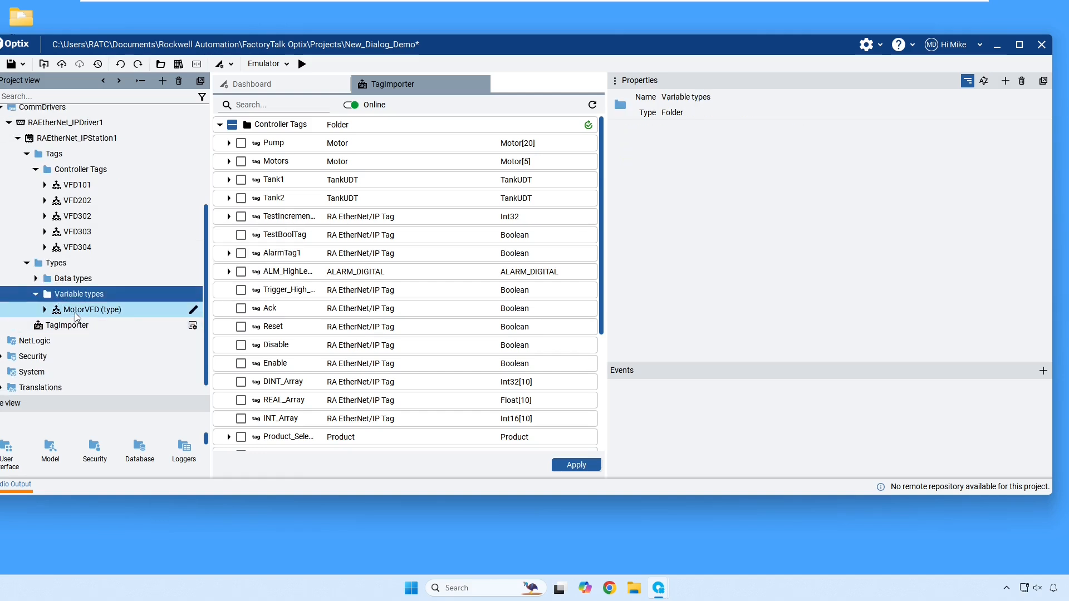
left_click(45, 310)
scroll(115, 319, "down", 2)
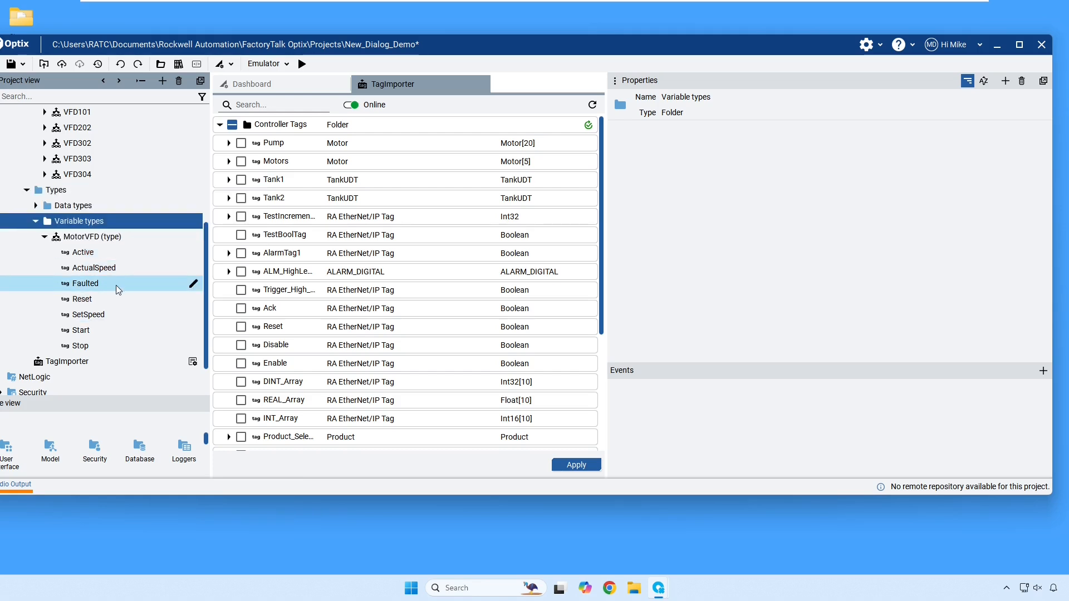
left_click(103, 331)
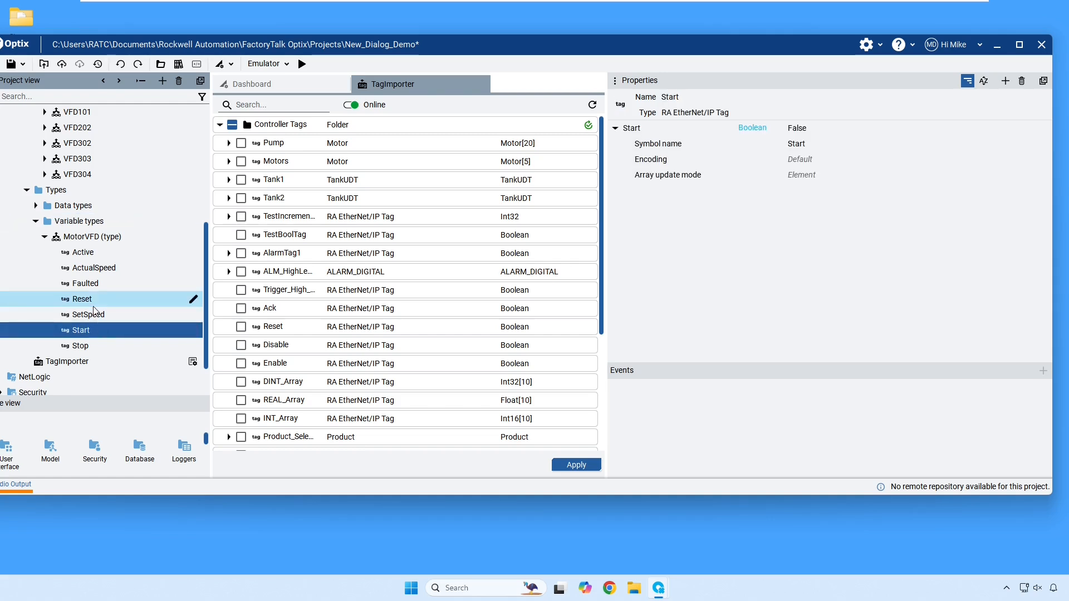
left_click(91, 299)
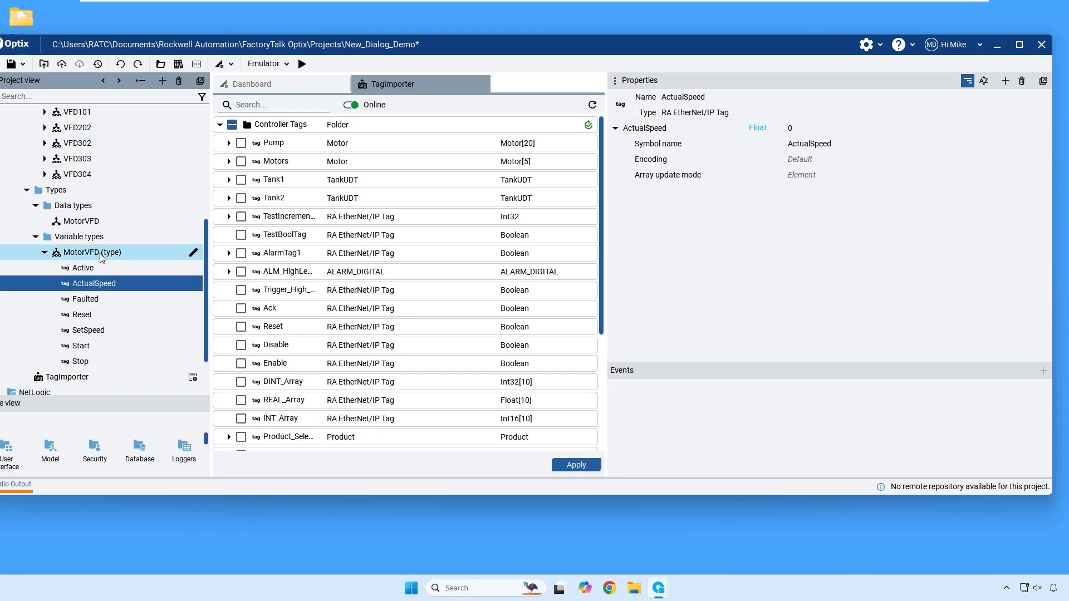
scroll(108, 273, "up", 1)
scroll(99, 281, "up", 2)
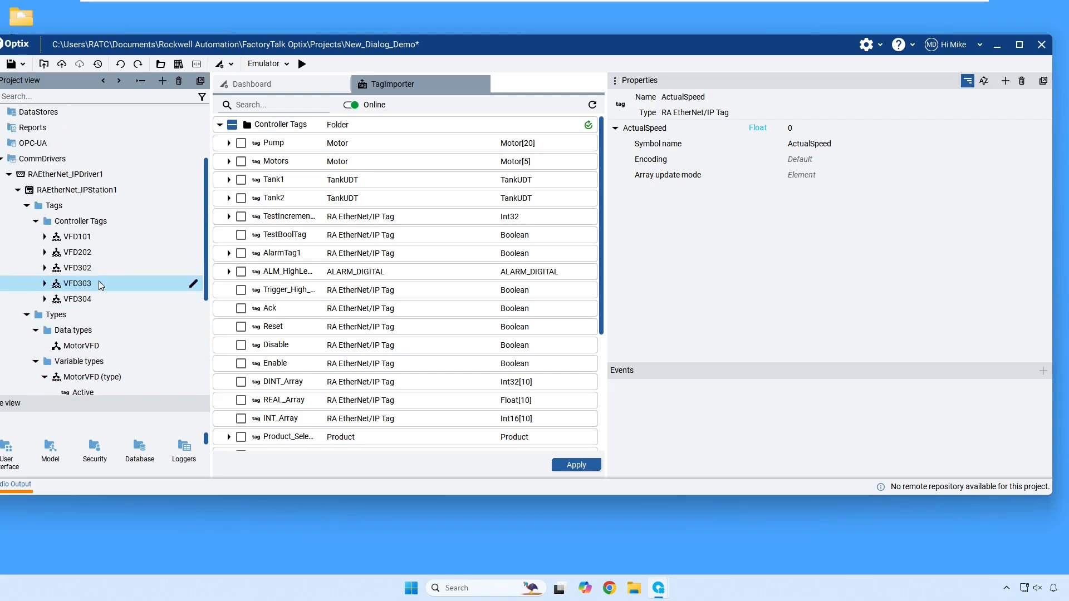
Add a folder named VFDs under Model.
scroll(98, 281, "up", 2)
left_click(58, 138)
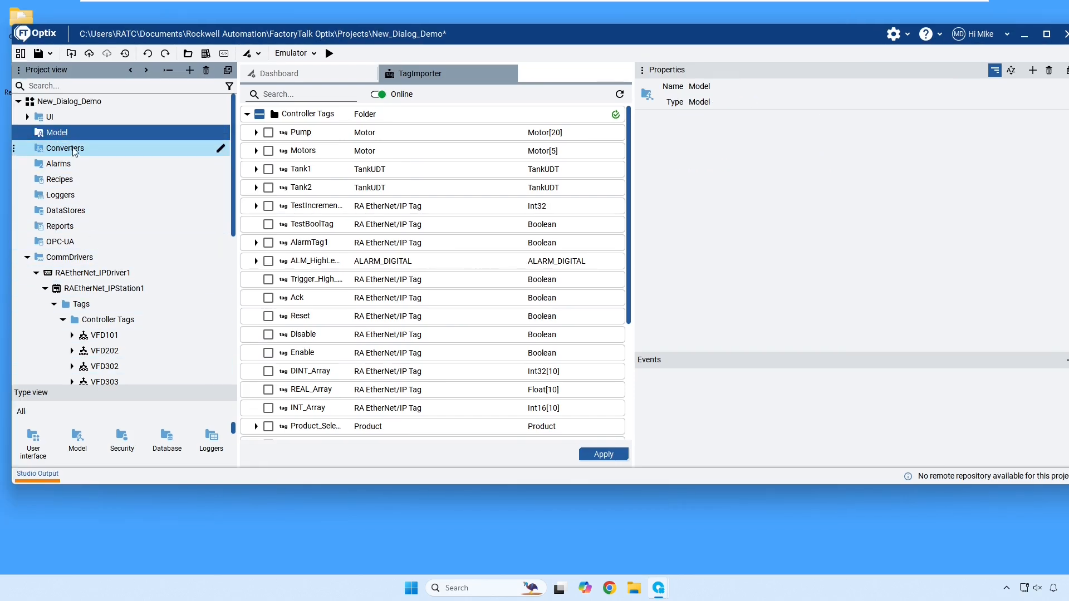
scroll(120, 337, "down", 1)
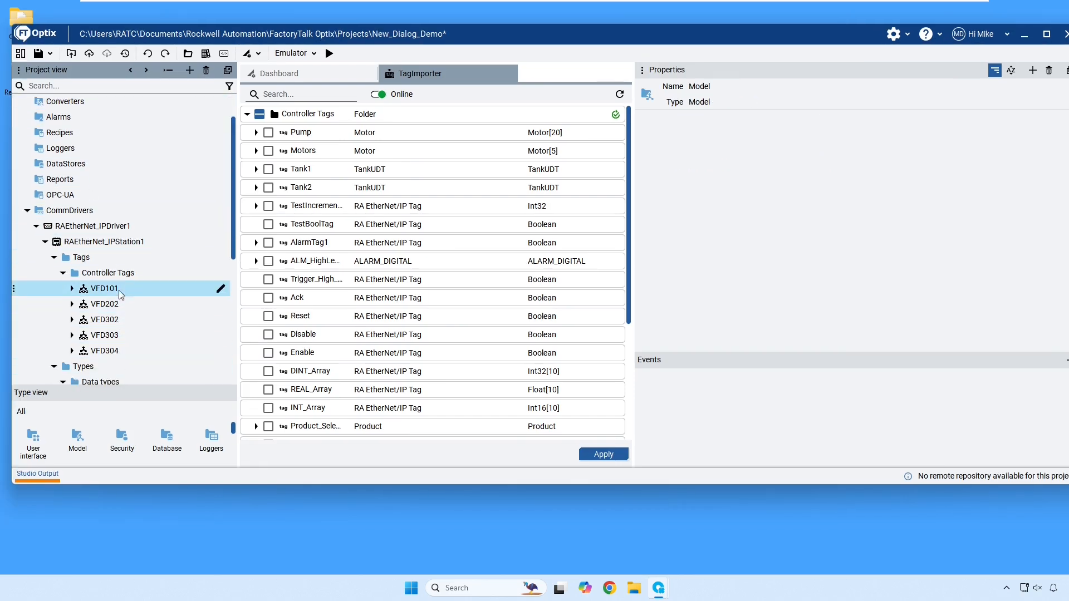
mouse_move(124, 291)
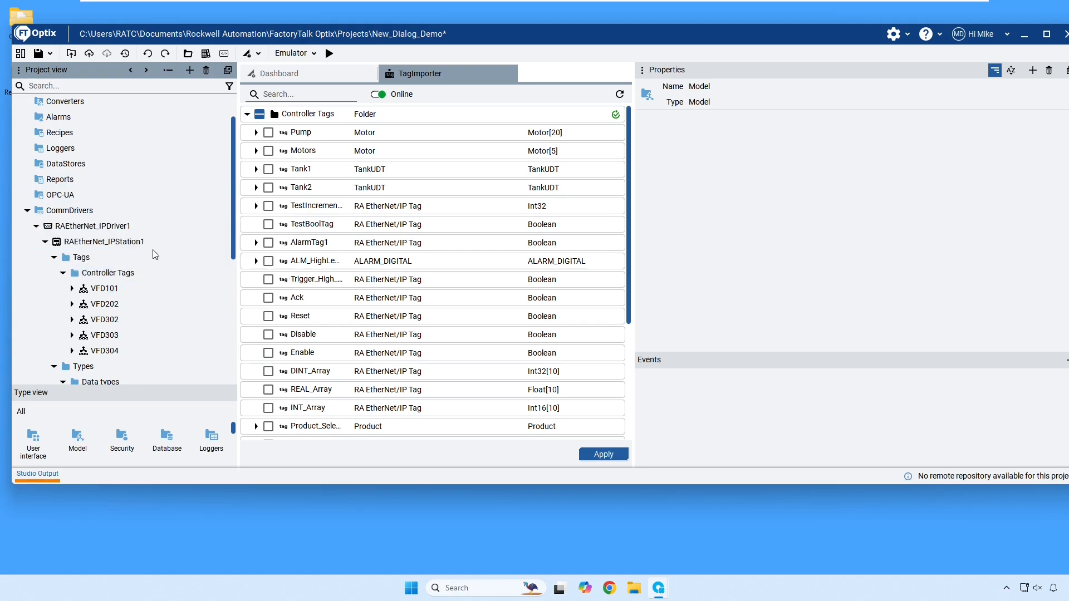
scroll(117, 253, "up", 1)
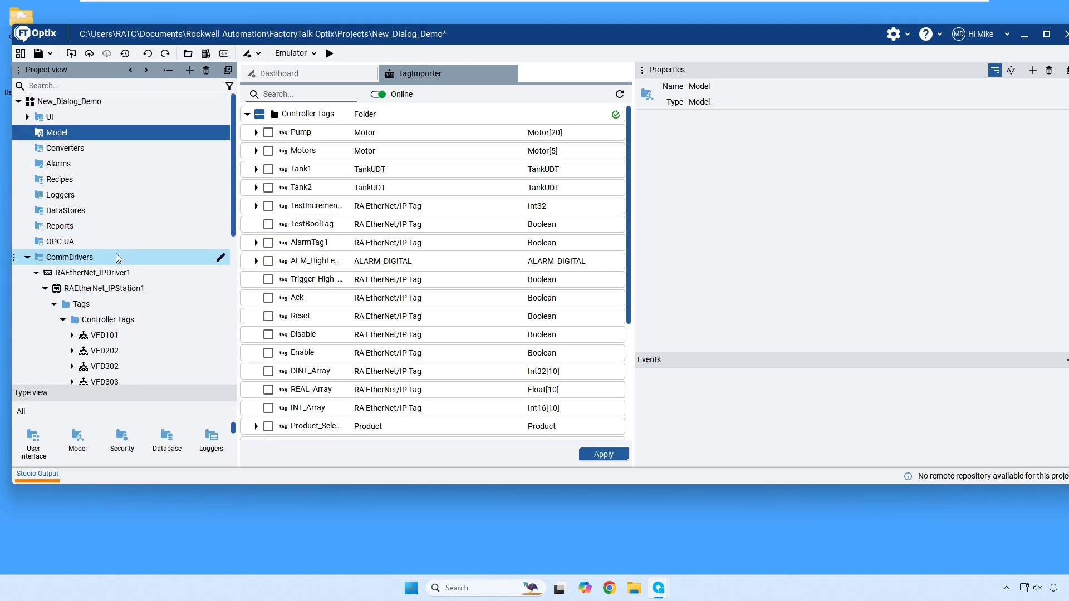
right_click(55, 131)
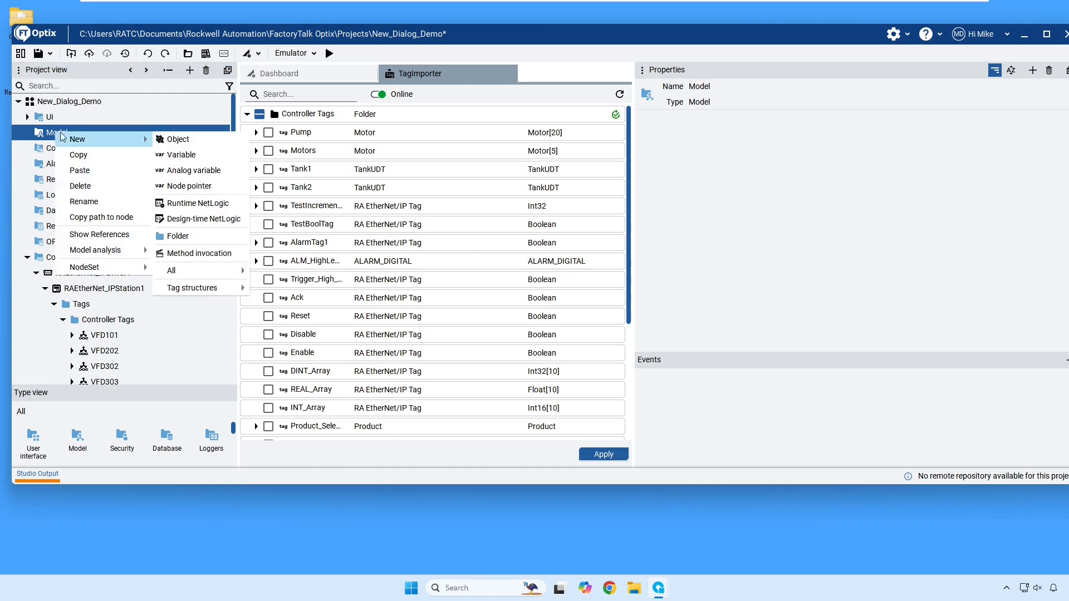
left_click(178, 236)
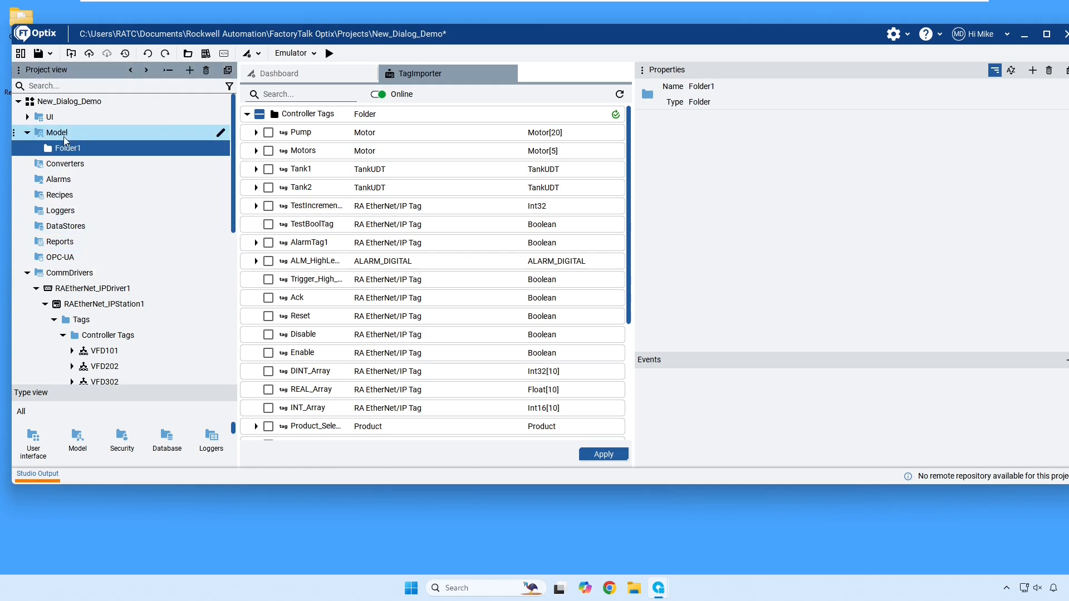
type("VFDs")
key("Return")
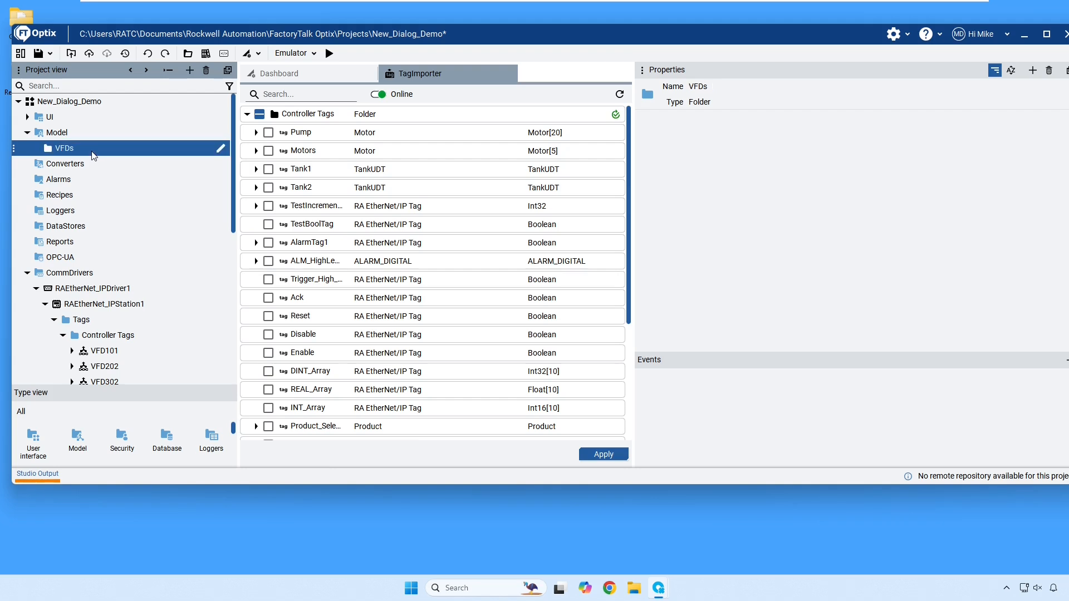
Add a second folder under Model, named Typess.
right_click(59, 134)
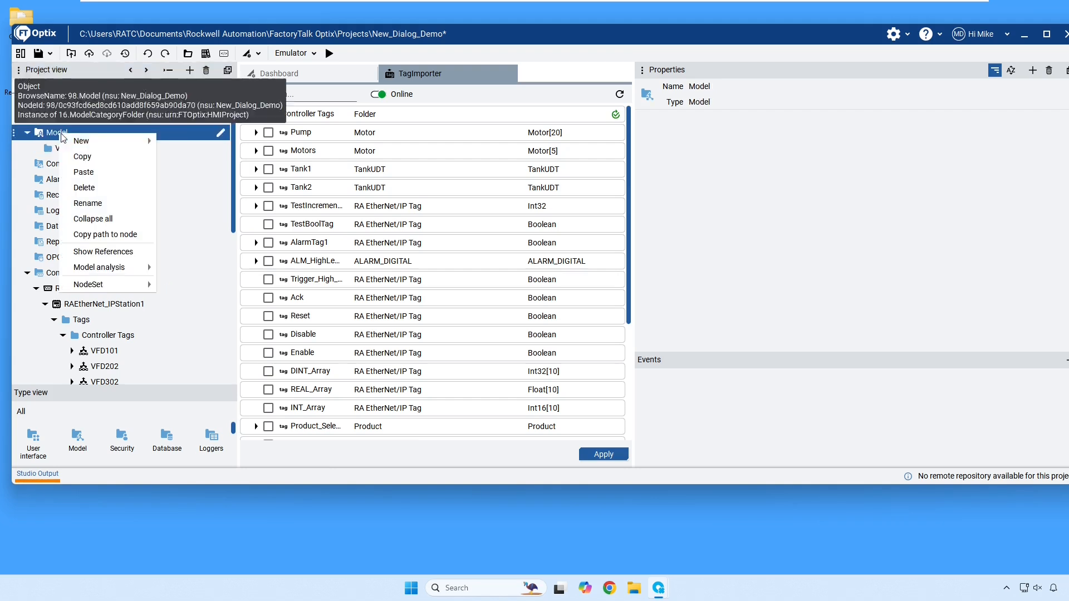
mouse_move(95, 142)
left_click(181, 238)
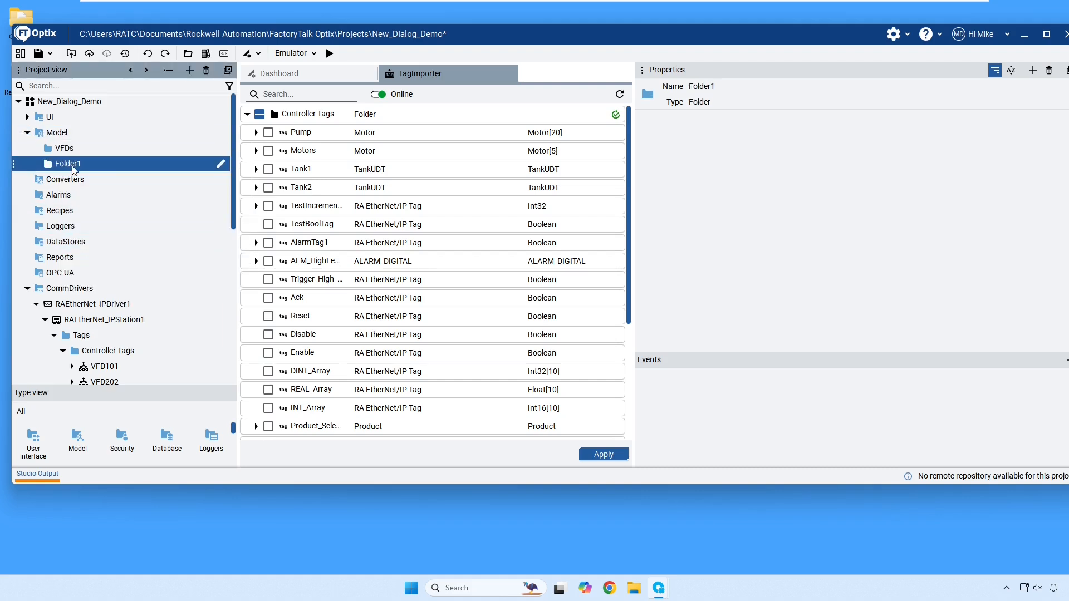
type("Types4")
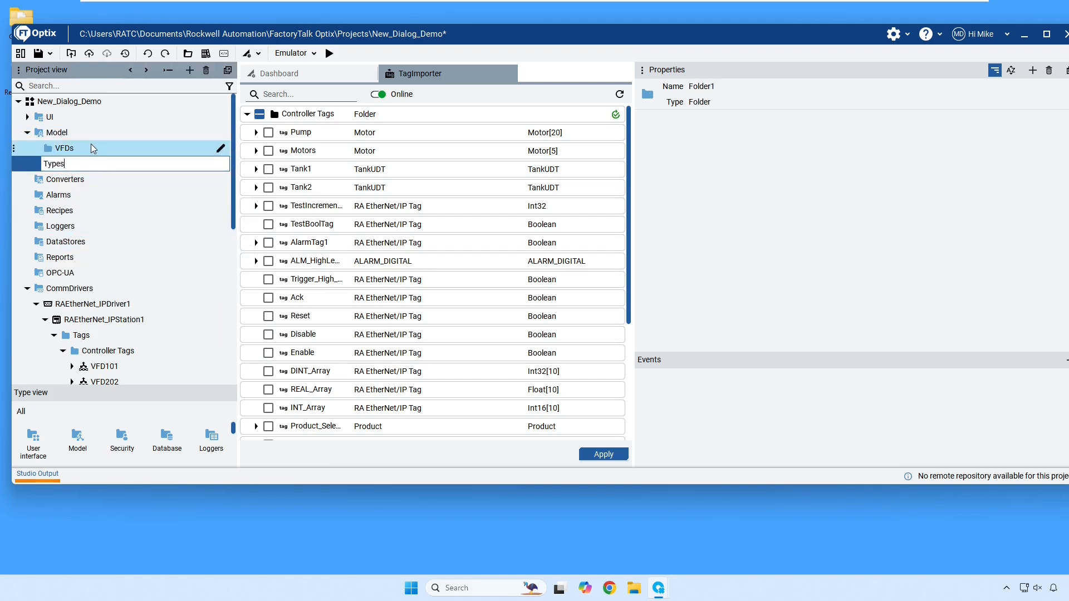
left_click(91, 145)
Add a new object named VFD inside the VFDs folder.
right_click(70, 150)
mouse_move(92, 157)
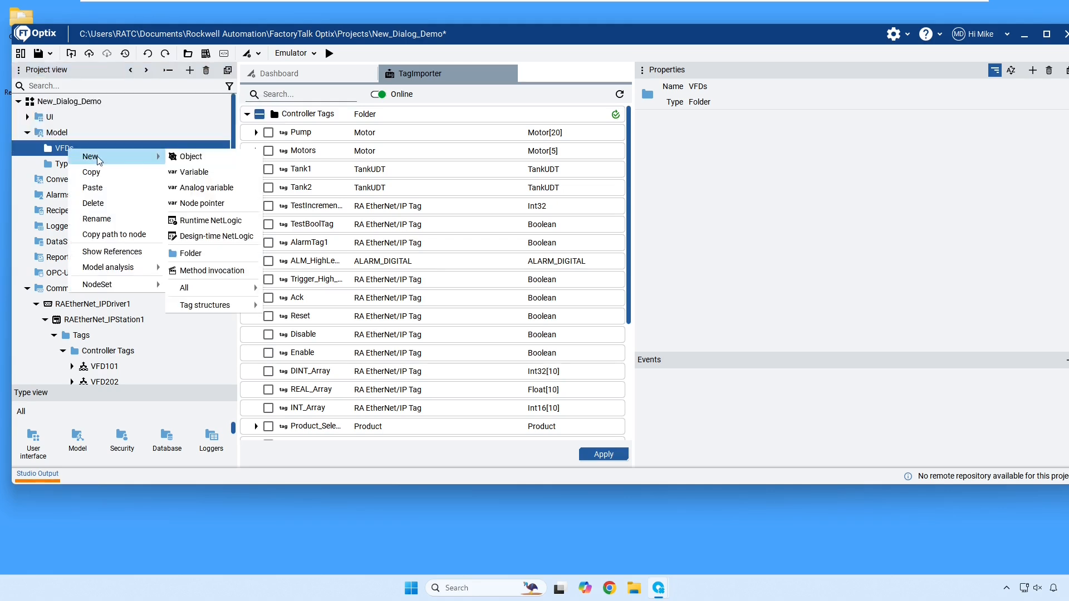
left_click(187, 157)
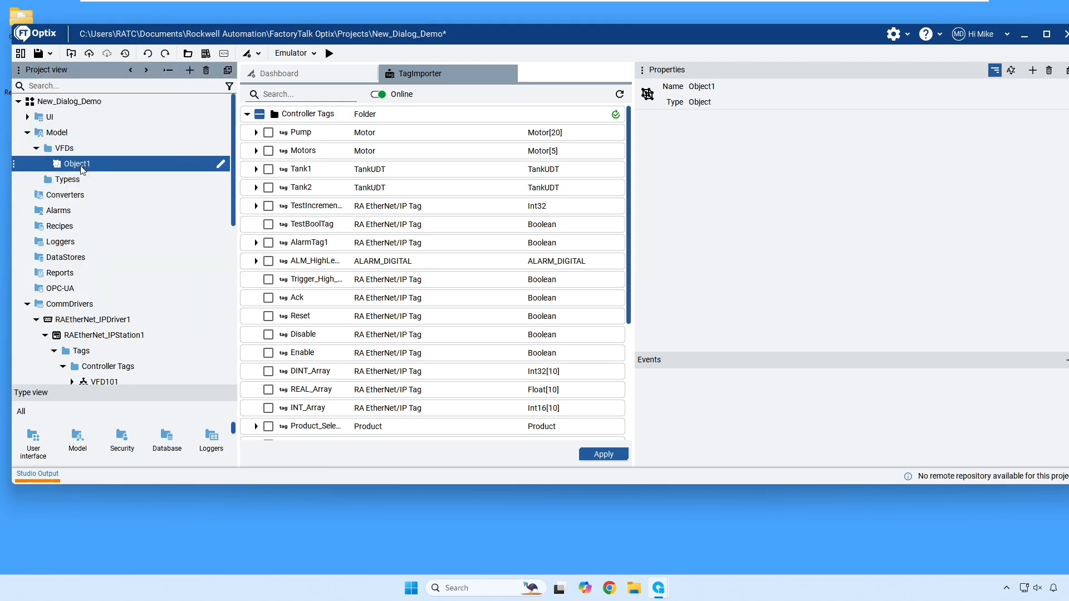
double_click(102, 169)
type("VFD")
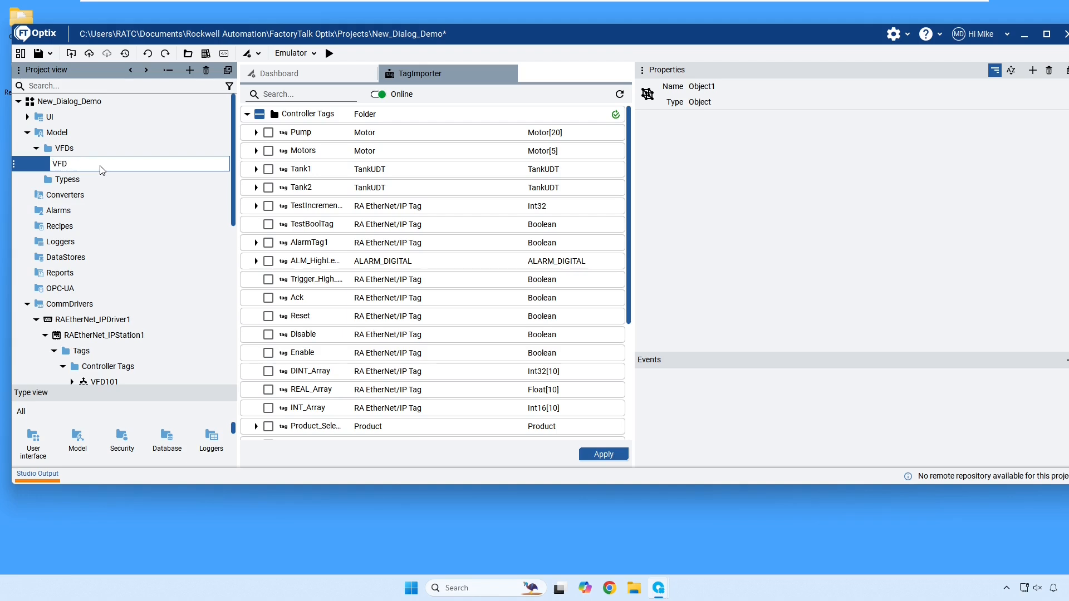
key("Return")
Add an alias to the VFD object and name it Controller_Tag_Alias.
scroll(132, 252, "down", 1)
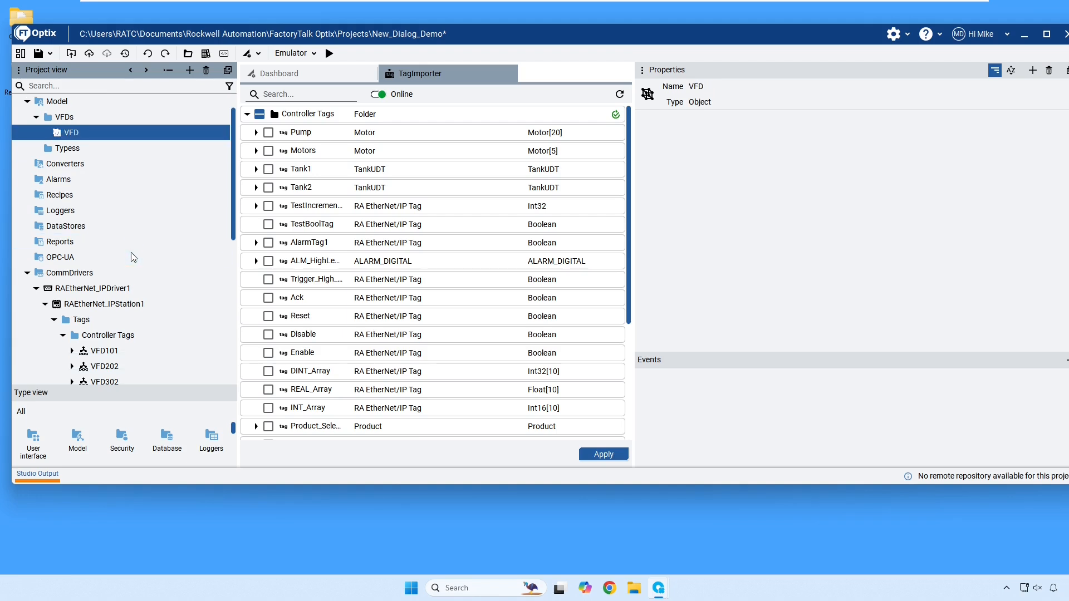
scroll(132, 252, "up", 1)
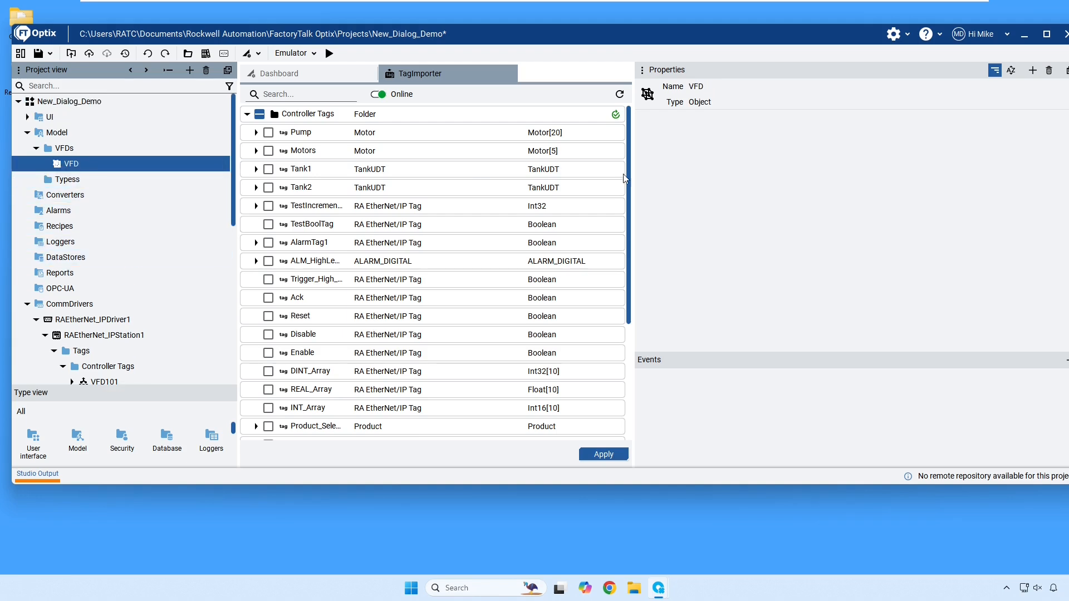
scroll(448, 303, "down", 1)
scroll(445, 303, "down", 2)
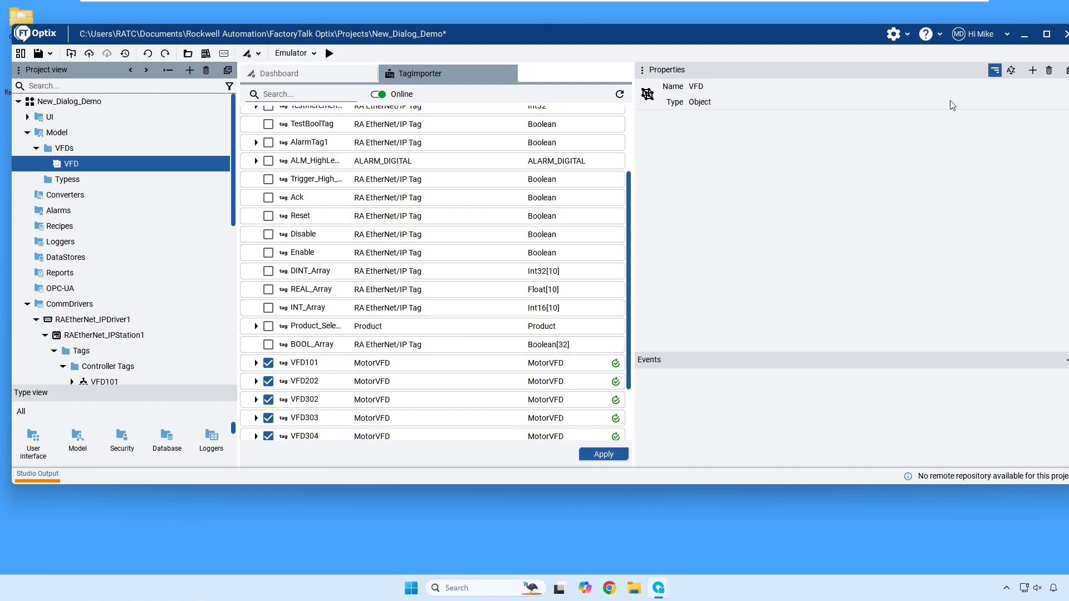
right_click(943, 82)
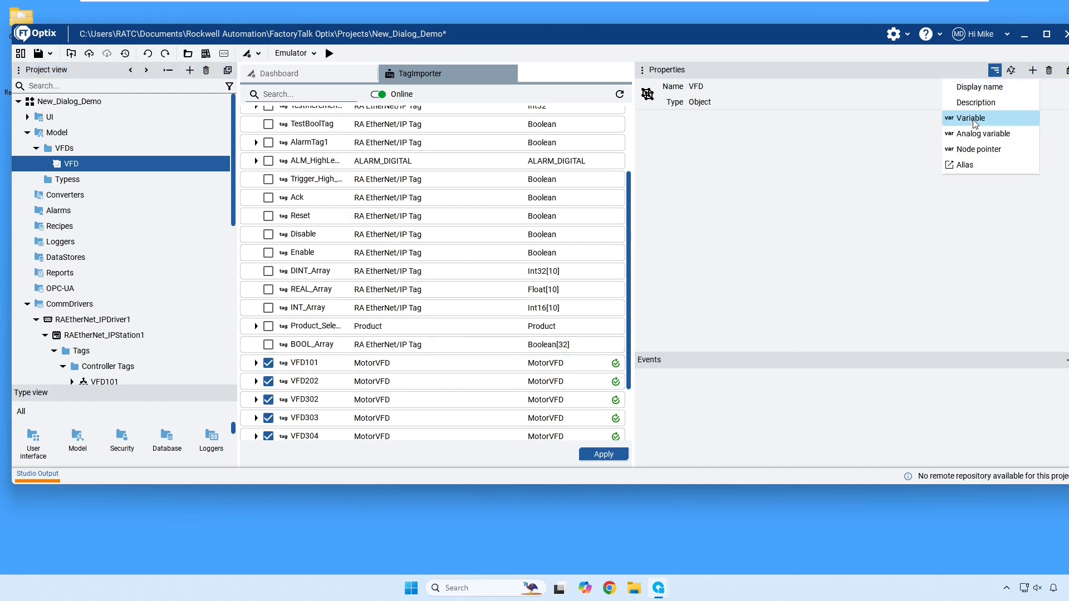
left_click(975, 164)
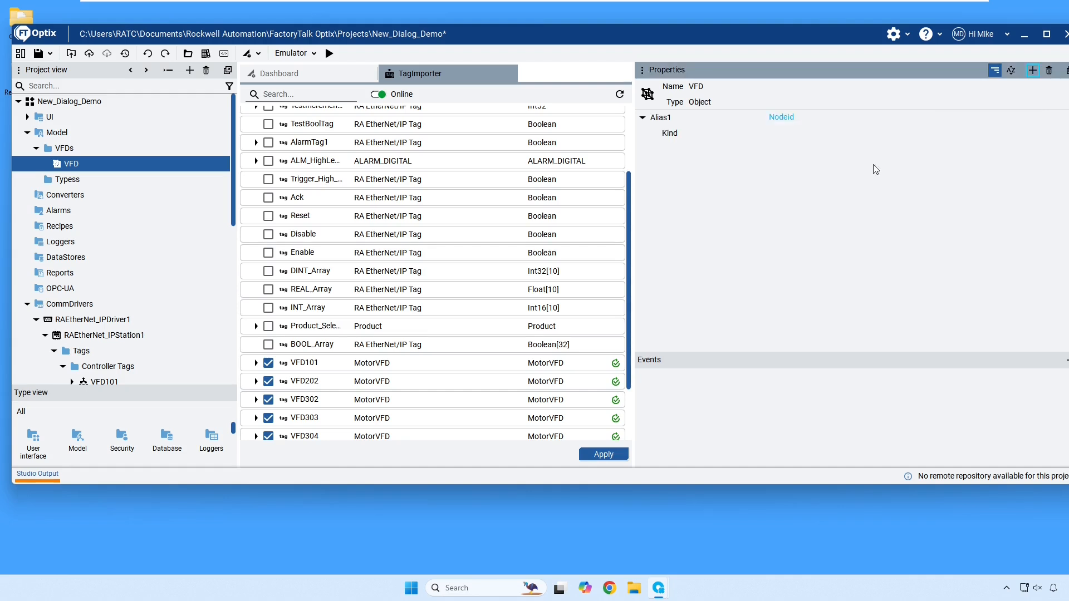
left_click(761, 122)
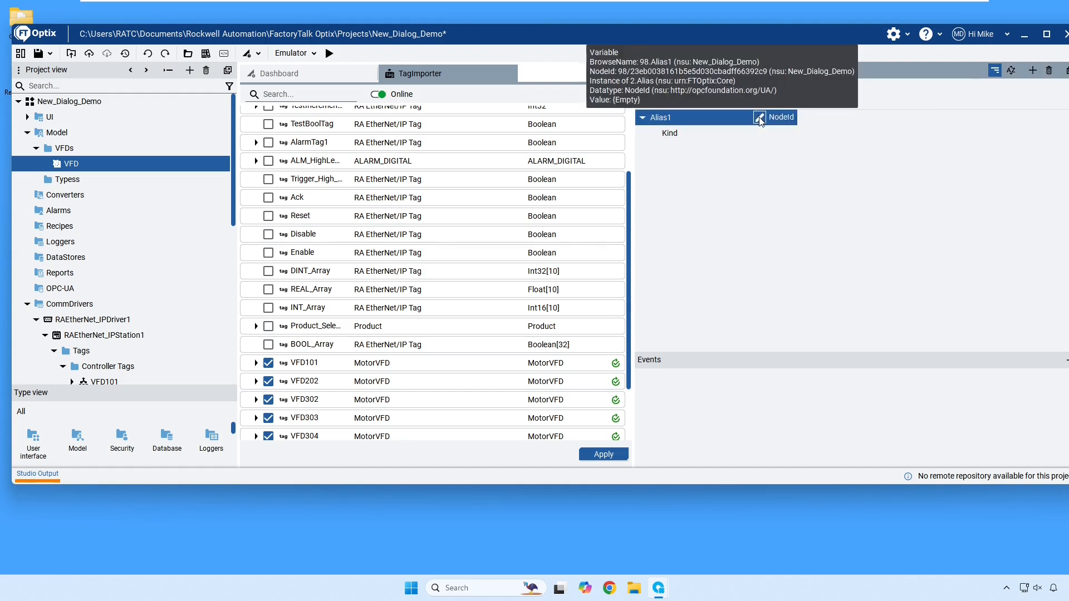
left_click(760, 122)
type("Controller_Tag_Alias")
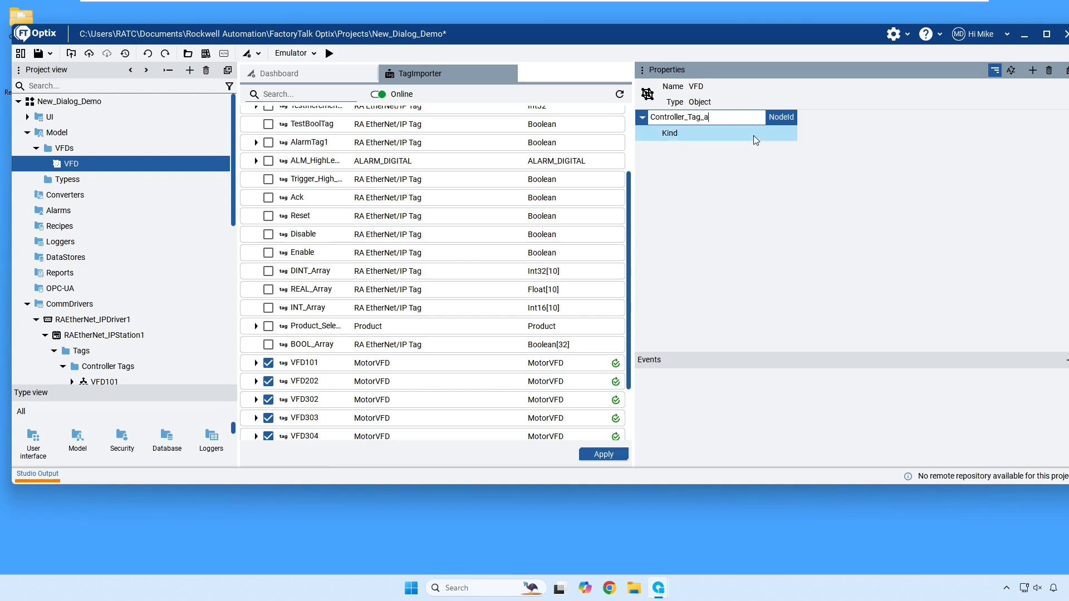
key("Return")
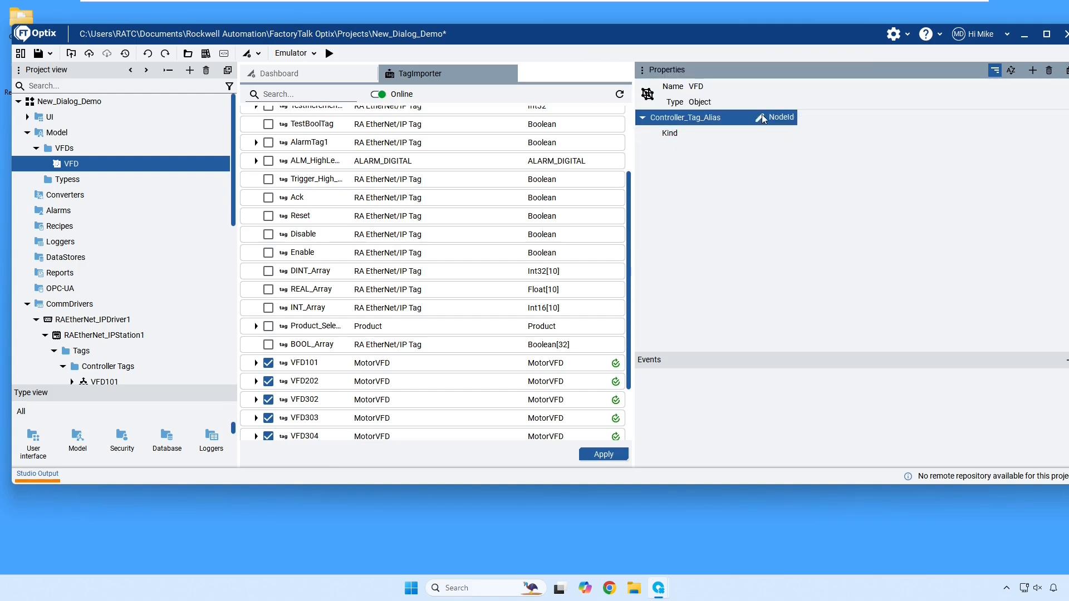
Set the Kind of Controller_Tag_Alias to MotorVFD (type) and close the TagImporter editor.
left_click(833, 133)
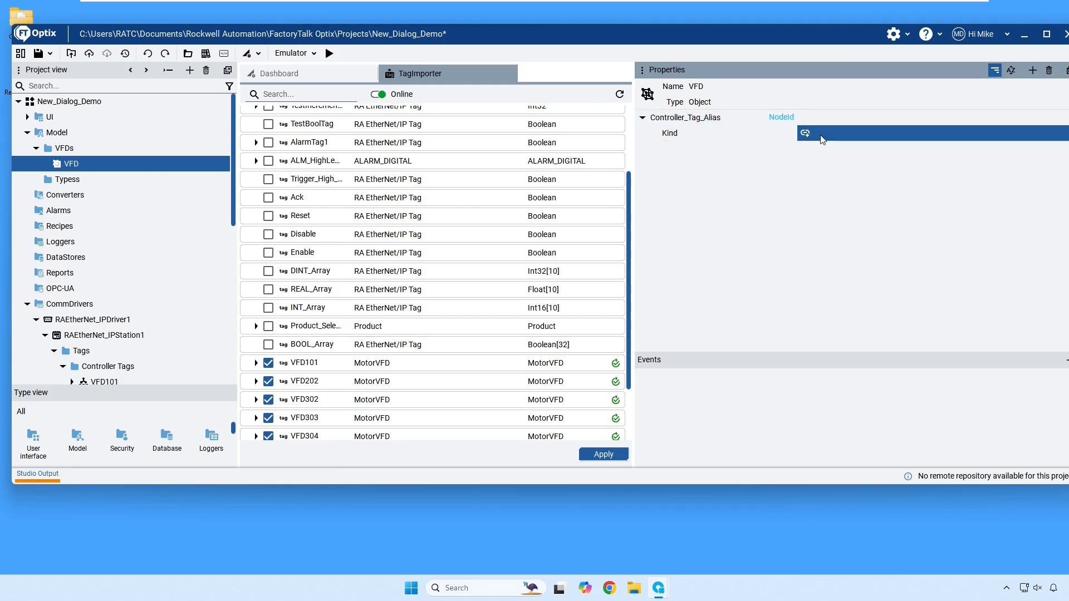
scroll(137, 373, "down", 4)
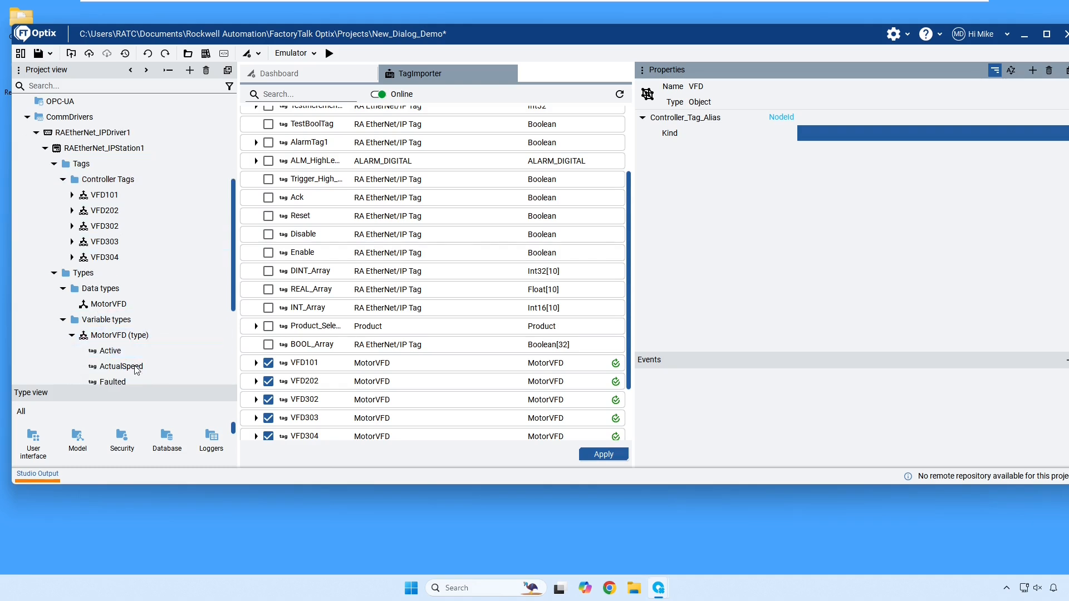
scroll(110, 328, "down", 1)
left_click_drag(109, 327, 866, 140)
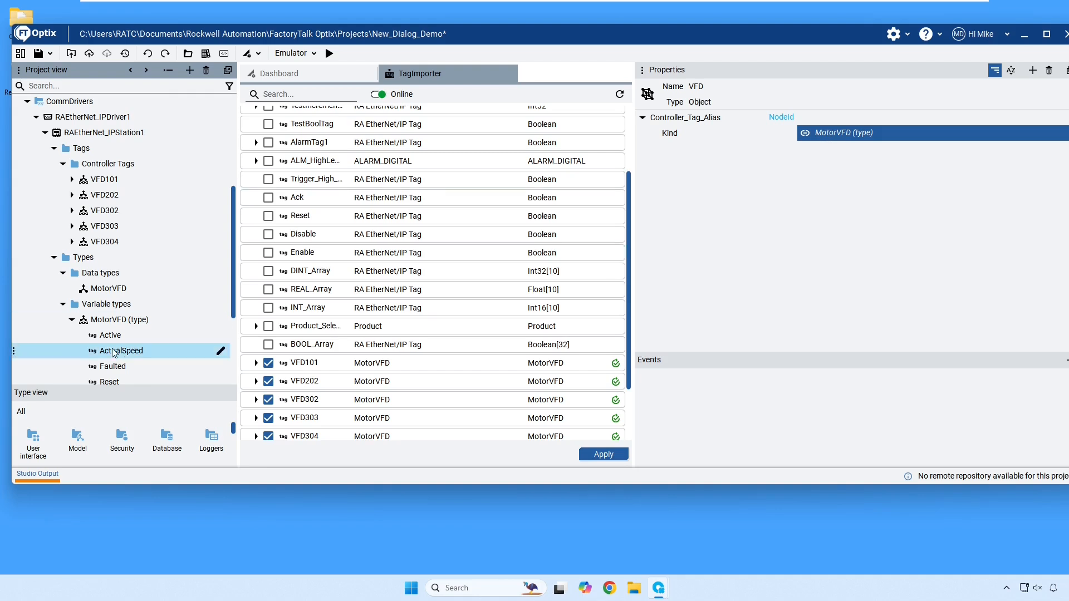
scroll(126, 356, "down", 1)
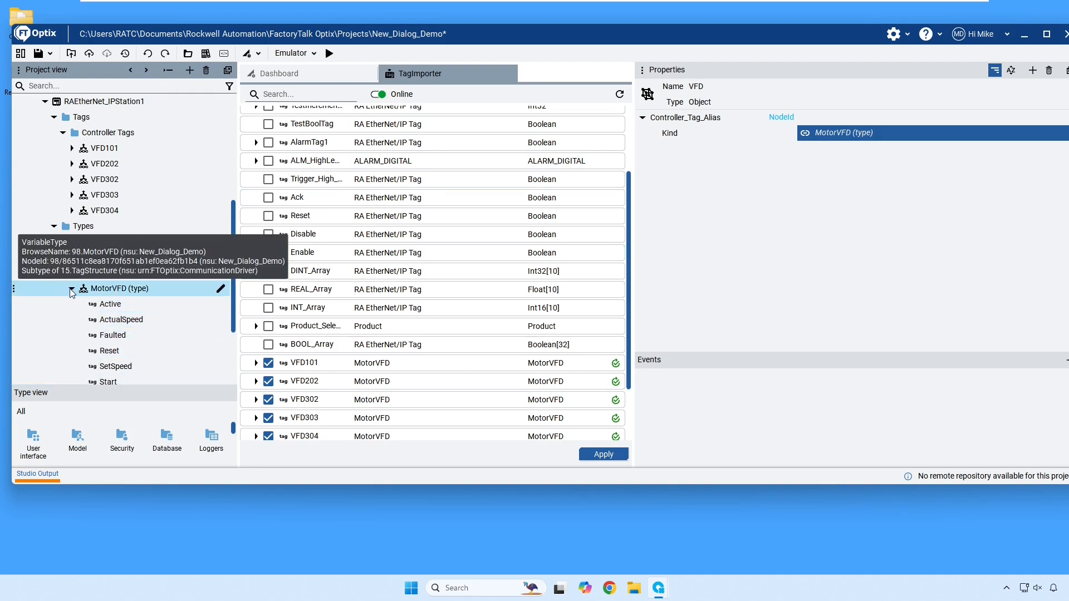
left_click(510, 75)
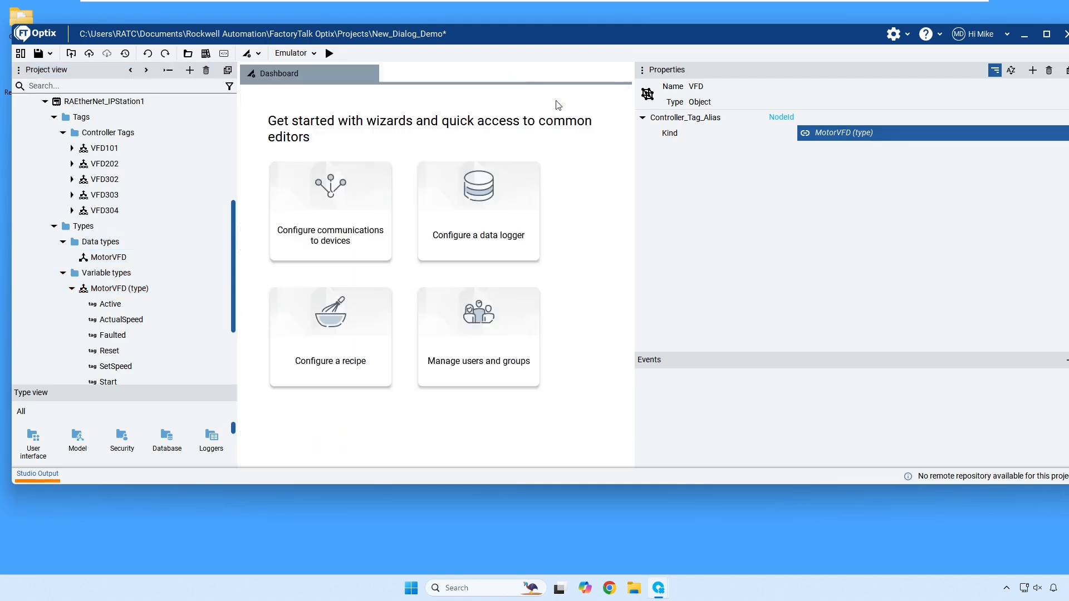
Convert the VFD object in the VFDs folder into a reusable type, leaving an instance of it in the folder.
scroll(118, 222, "up", 5)
left_click(101, 164)
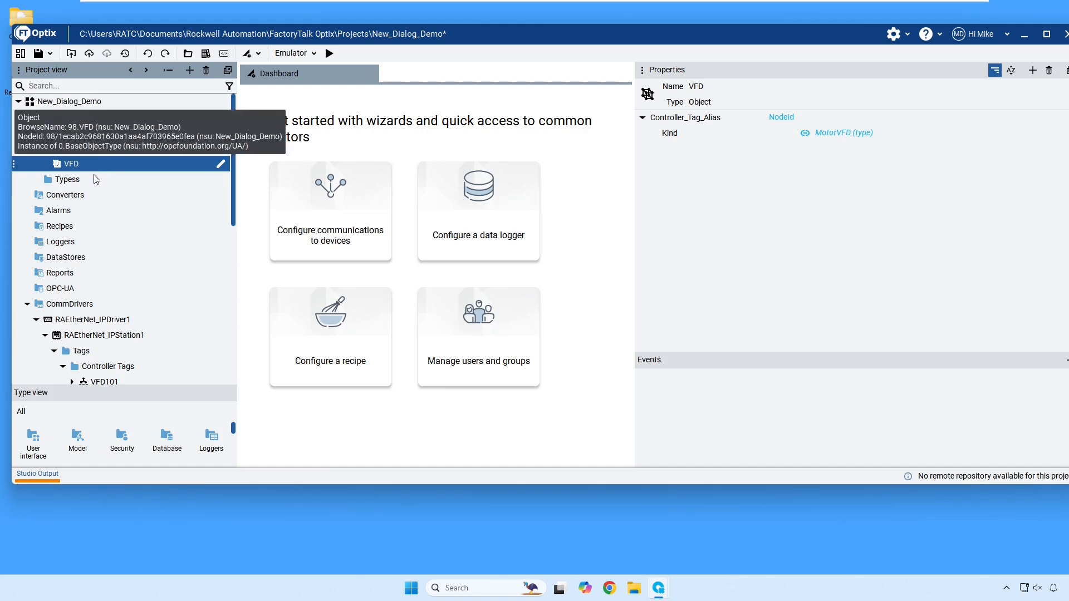
left_click(27, 304)
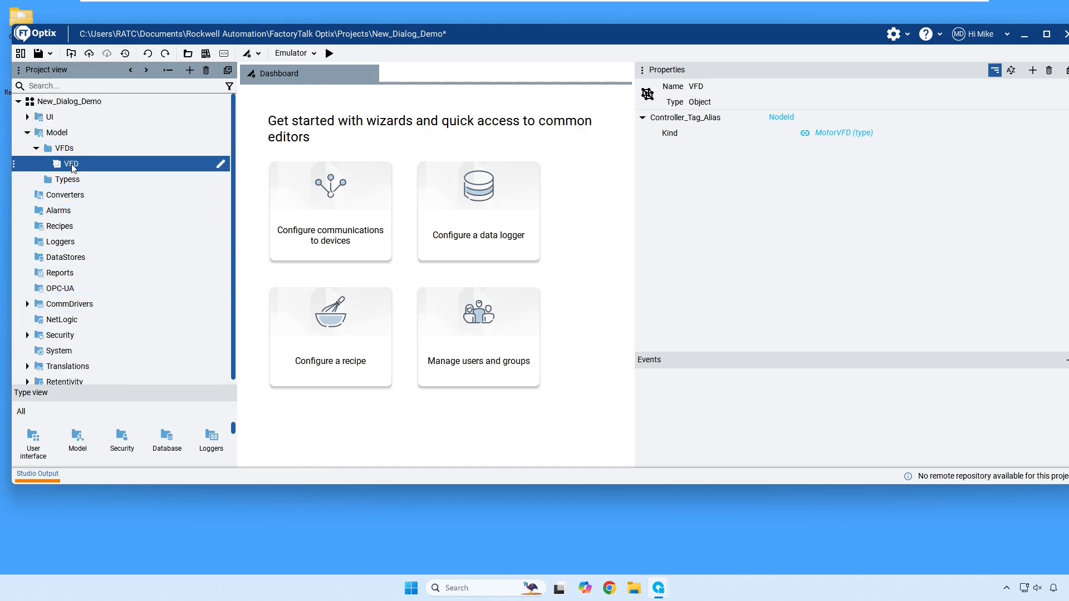
left_click_drag(72, 168, 82, 436)
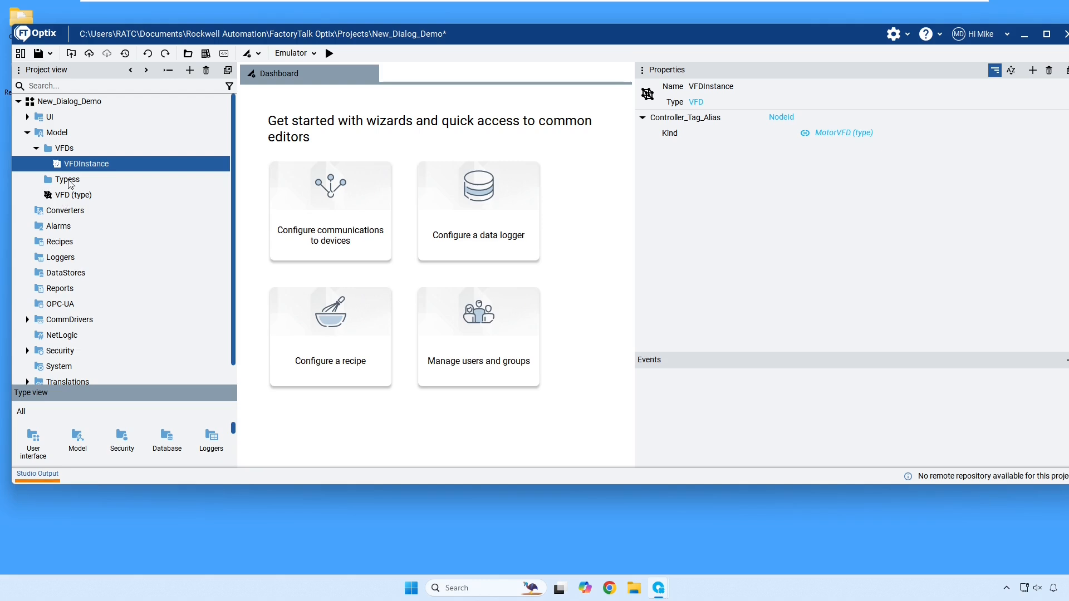
Rename the VFD instance in the VFDs folder to Transfer_Pump.
left_click(118, 169)
left_click(221, 164)
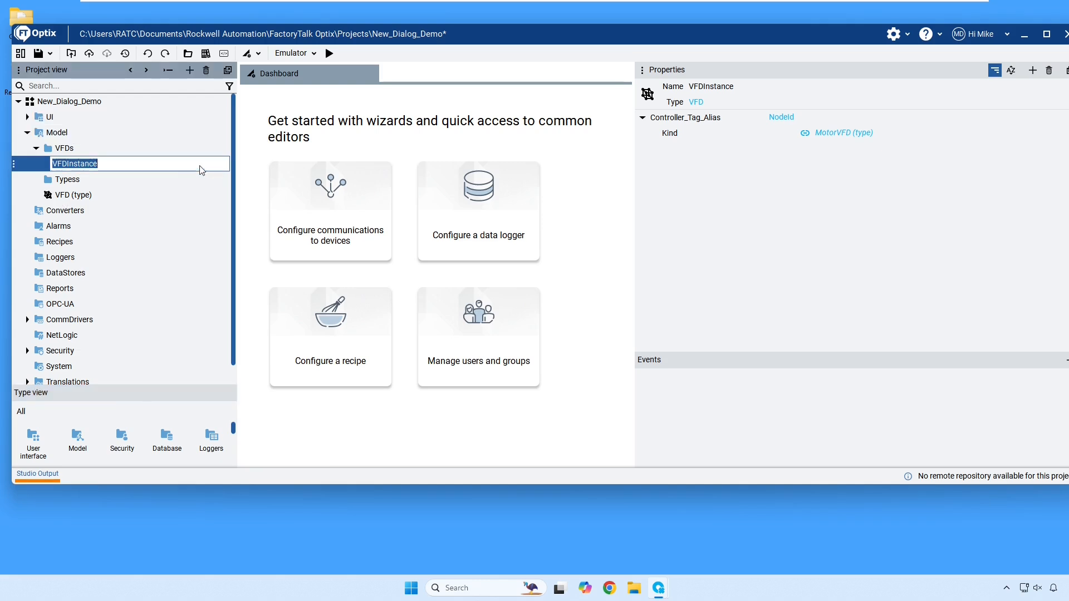
type("Transfer_Pump")
key("Return")
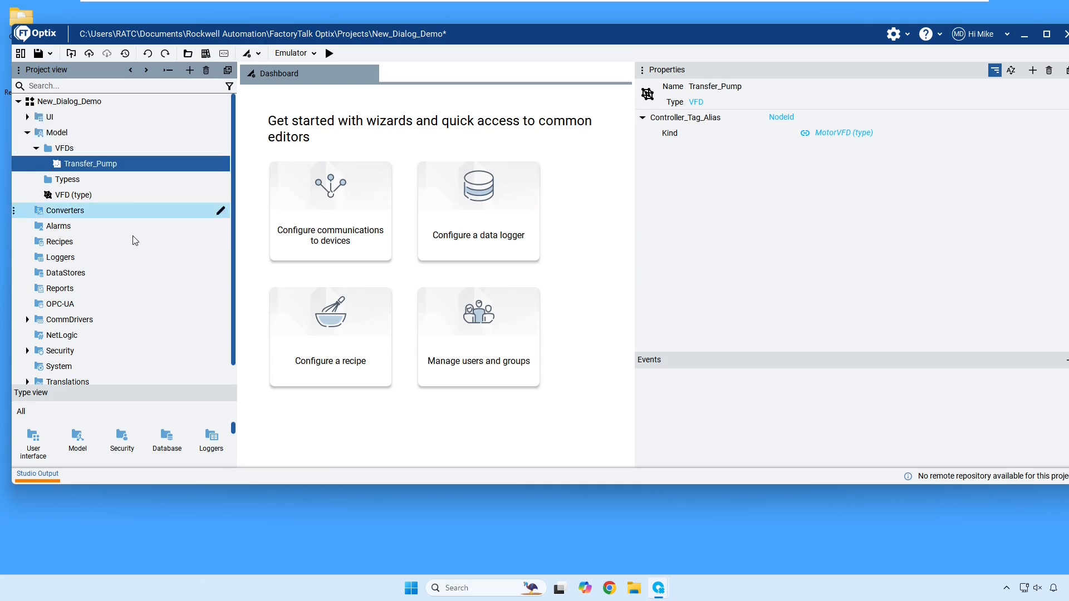
Move VFD (type) into the Typess folder and rename that folder to Types.
left_click(89, 197)
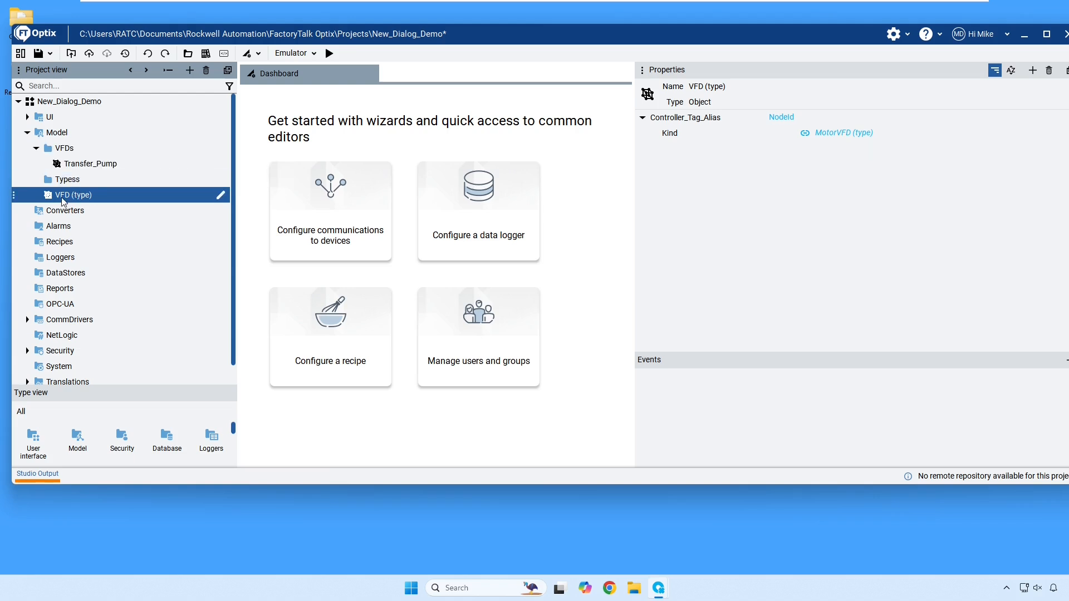
left_click_drag(61, 201, 68, 184)
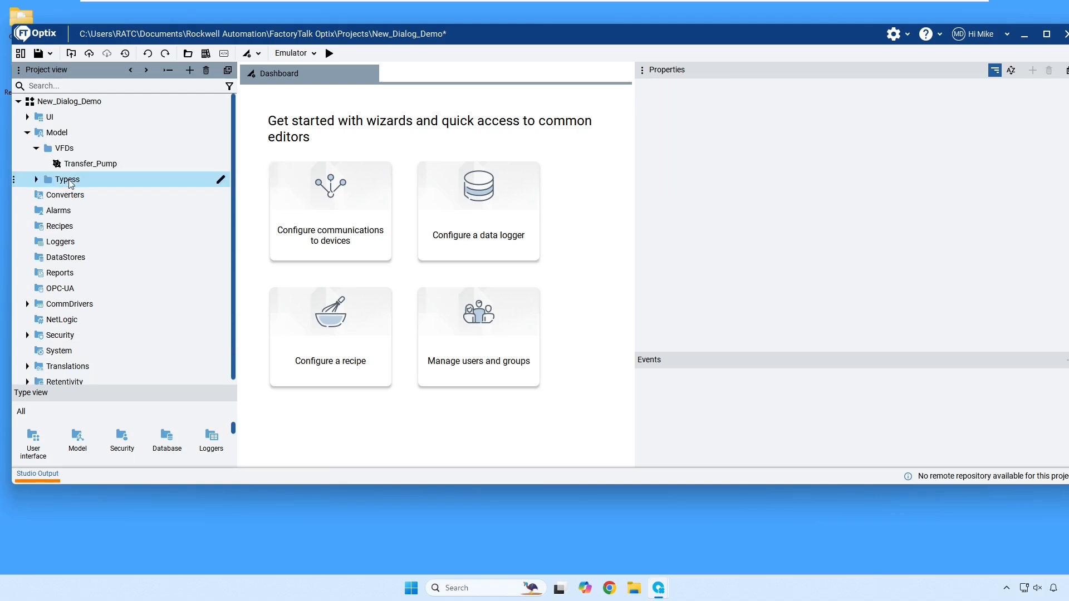
left_click(37, 180)
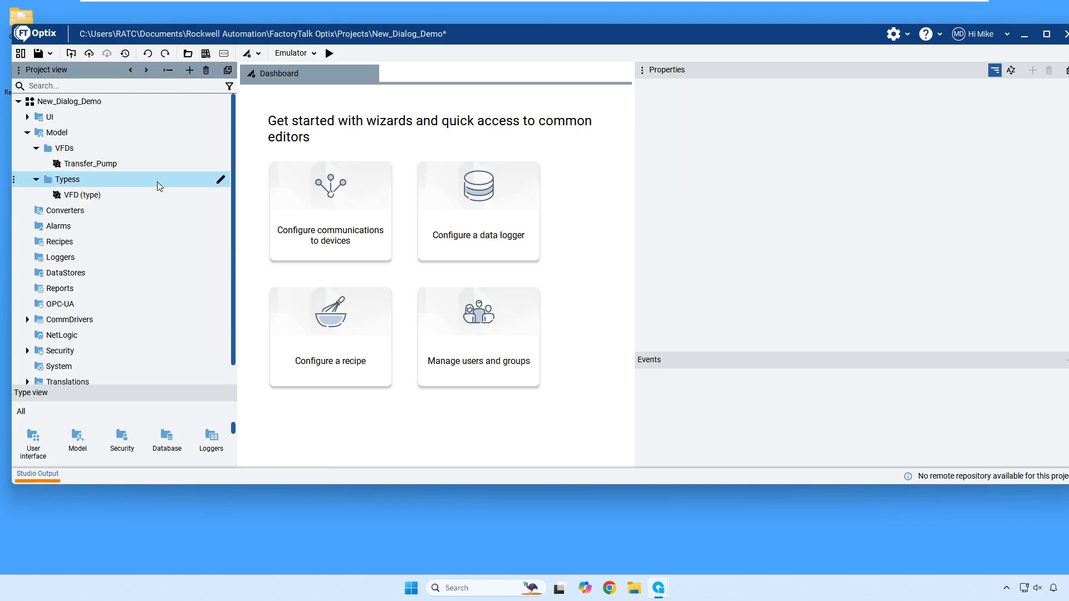
left_click(219, 181)
left_click(158, 186)
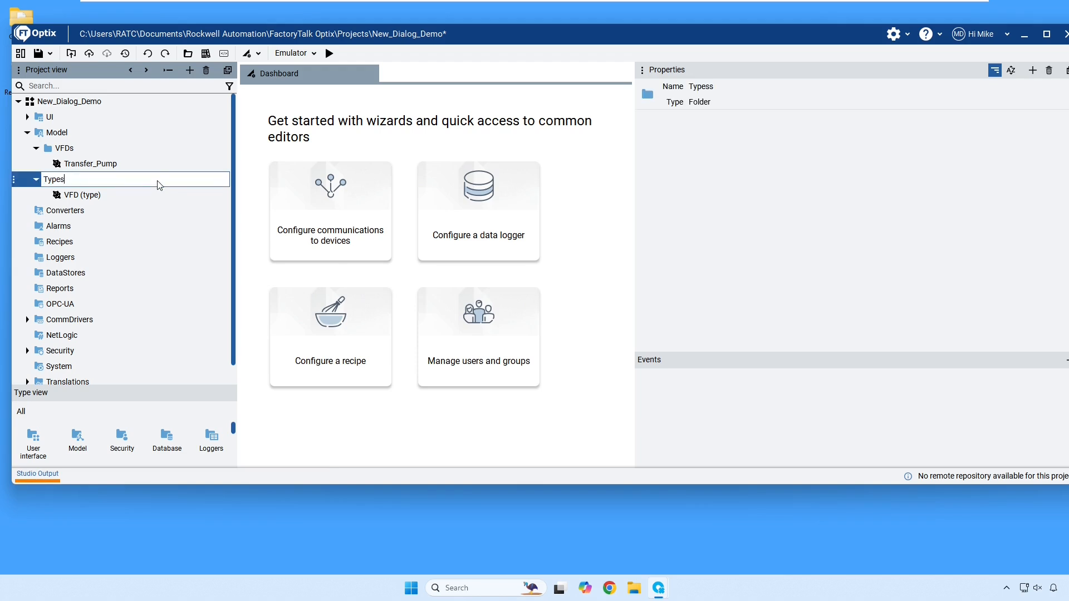
key("Return")
left_click(133, 194)
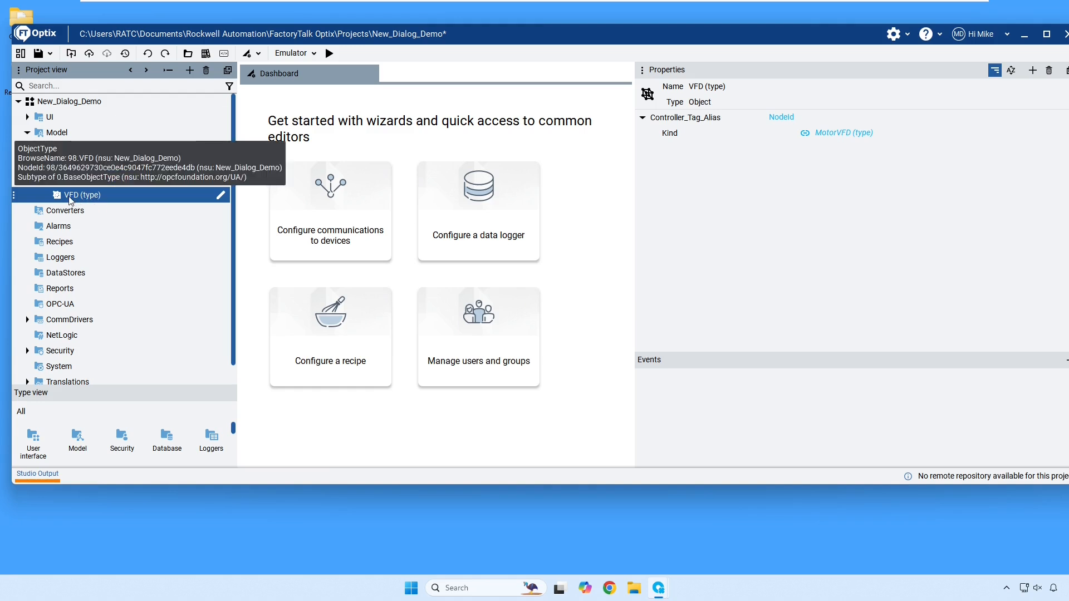
left_click(70, 196)
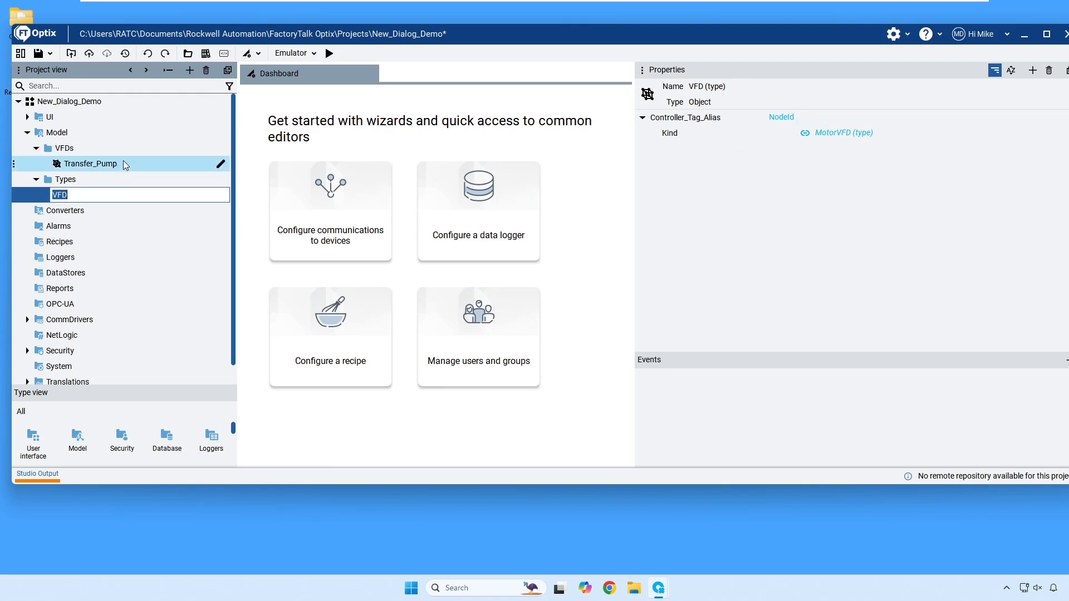
left_click(120, 182)
left_click(76, 197)
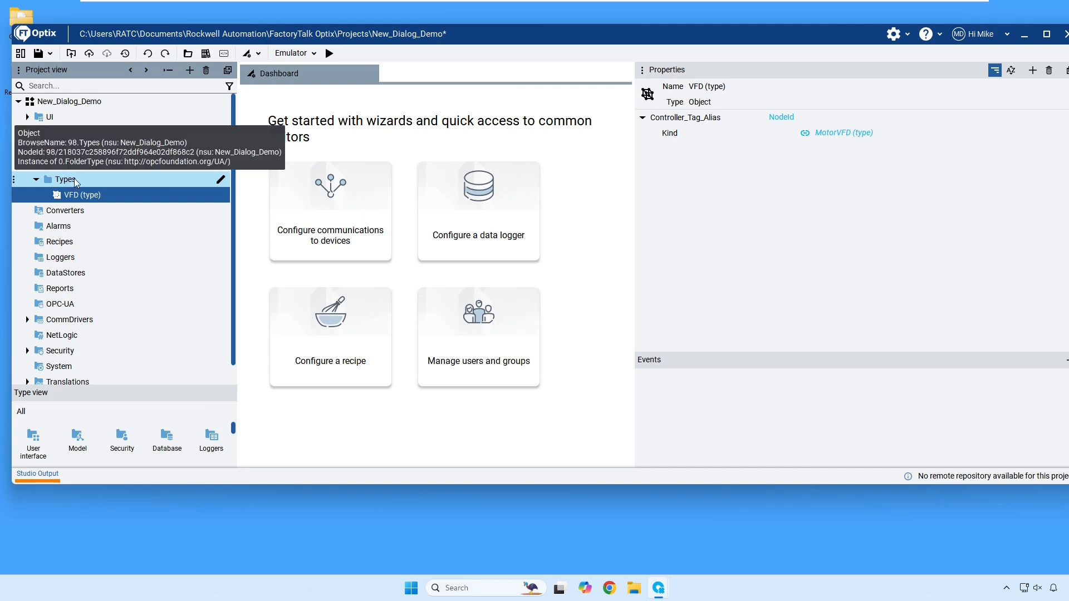
left_click(74, 184)
Add a variable named Cfg_Alm_FailToStart to VFD (type) and set its data type to Boolean.
left_click(76, 195)
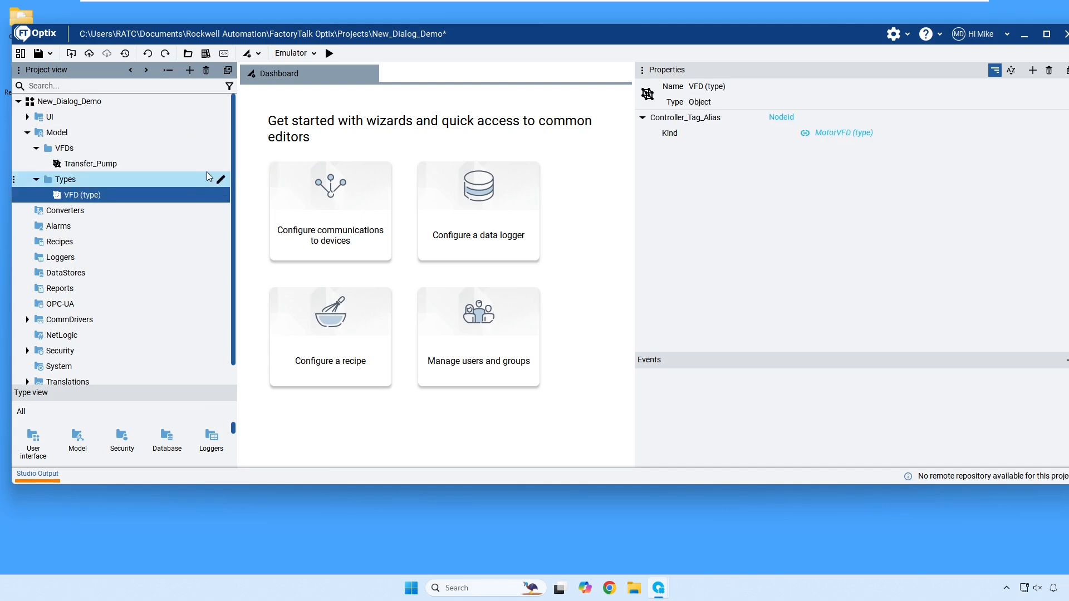
left_click(1033, 72)
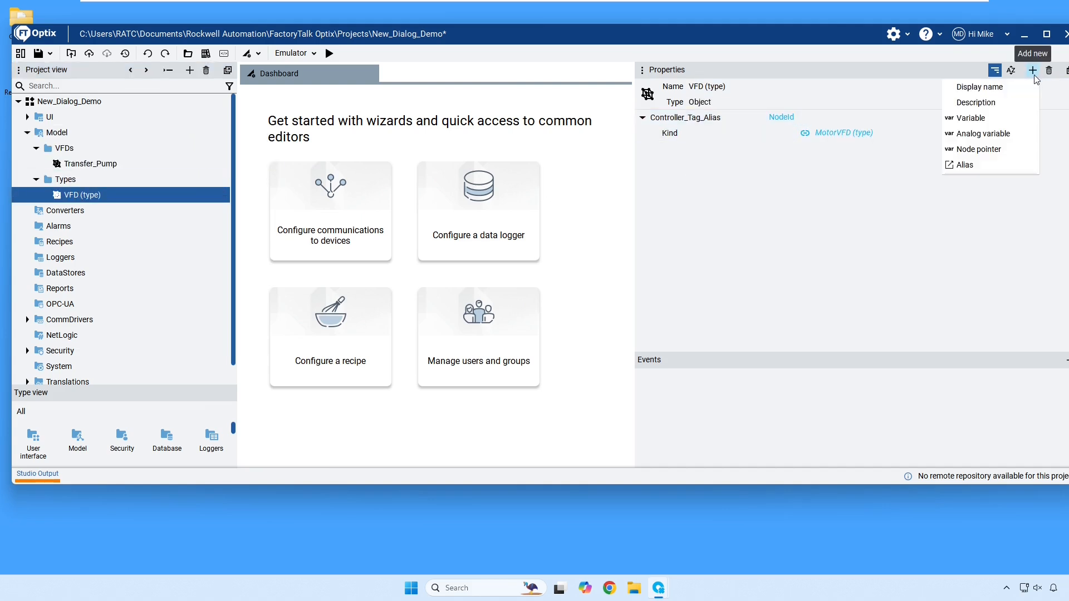
left_click(976, 118)
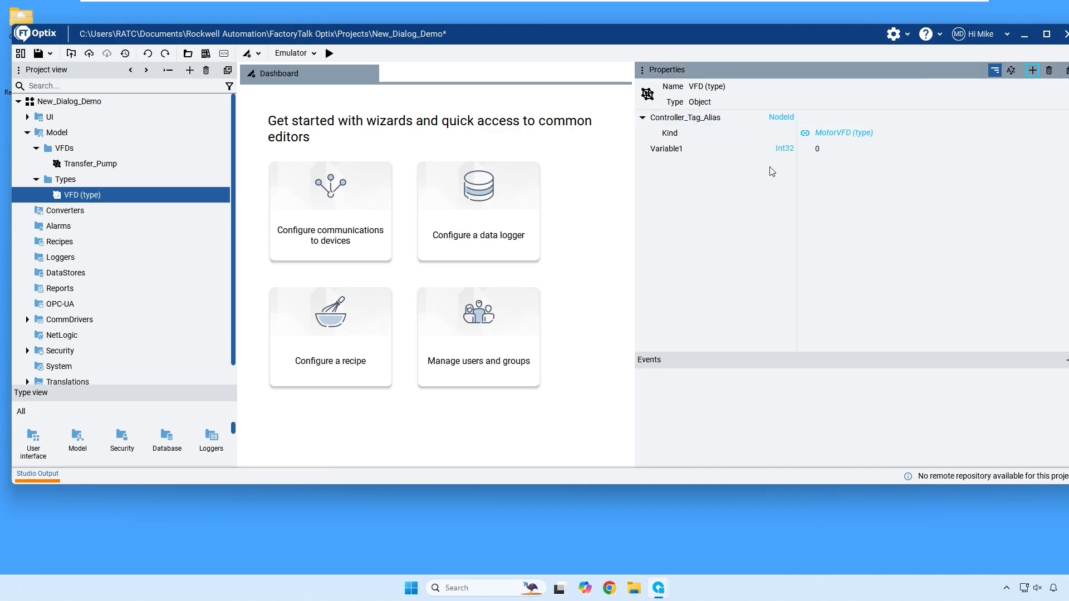
type("Cfg")
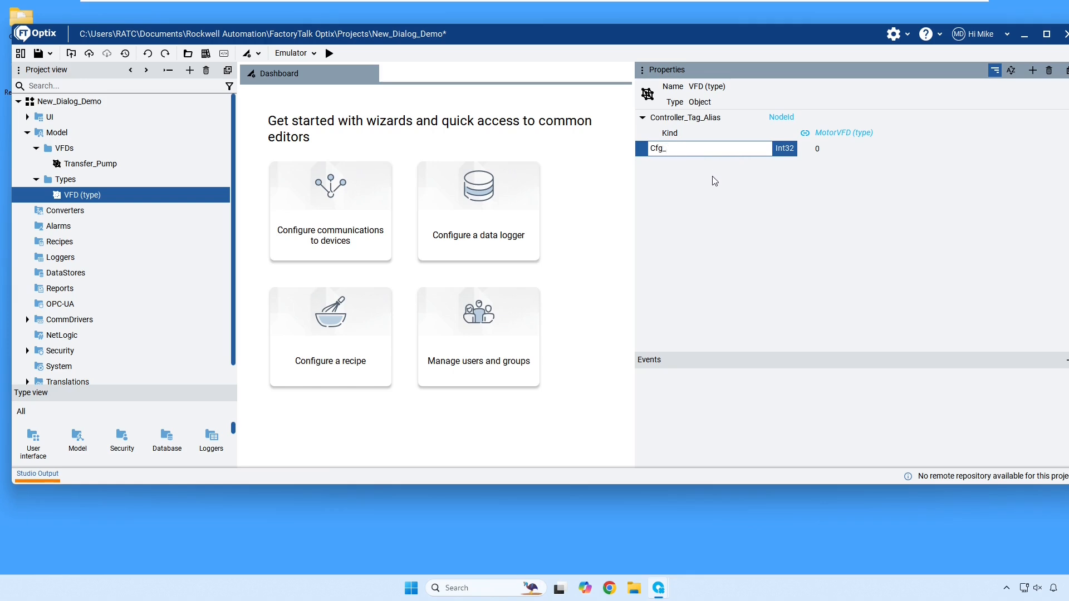
type("_Alar")
key("Return")
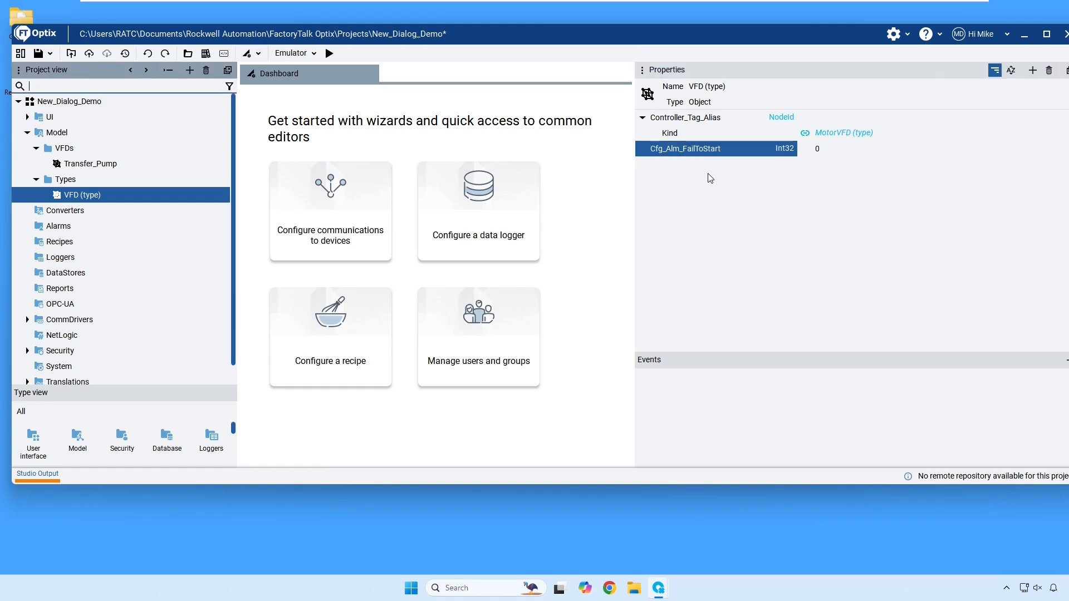
left_click(783, 149)
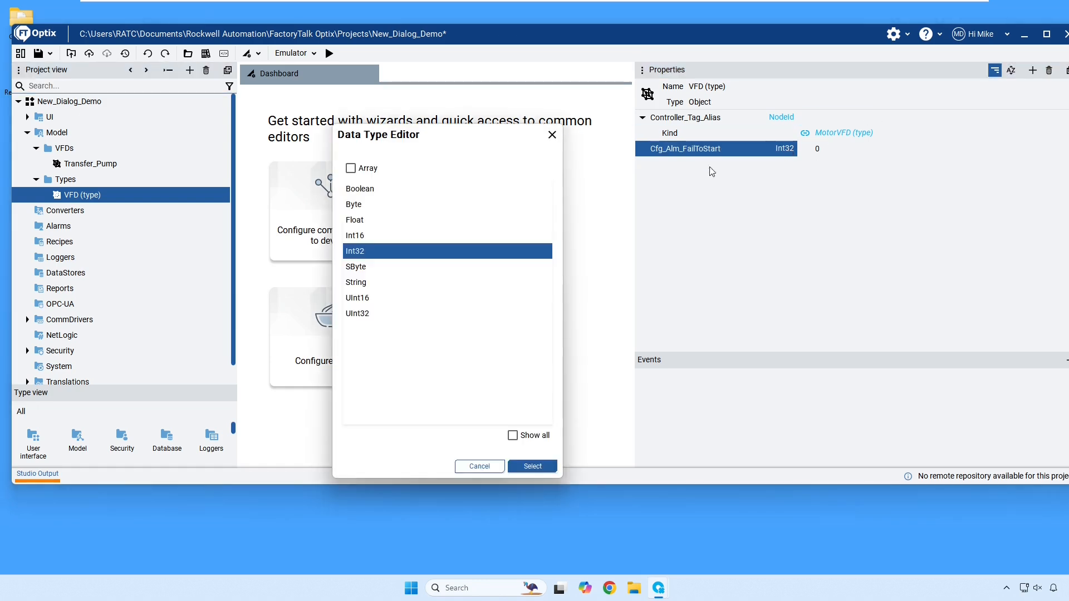
double_click(399, 189)
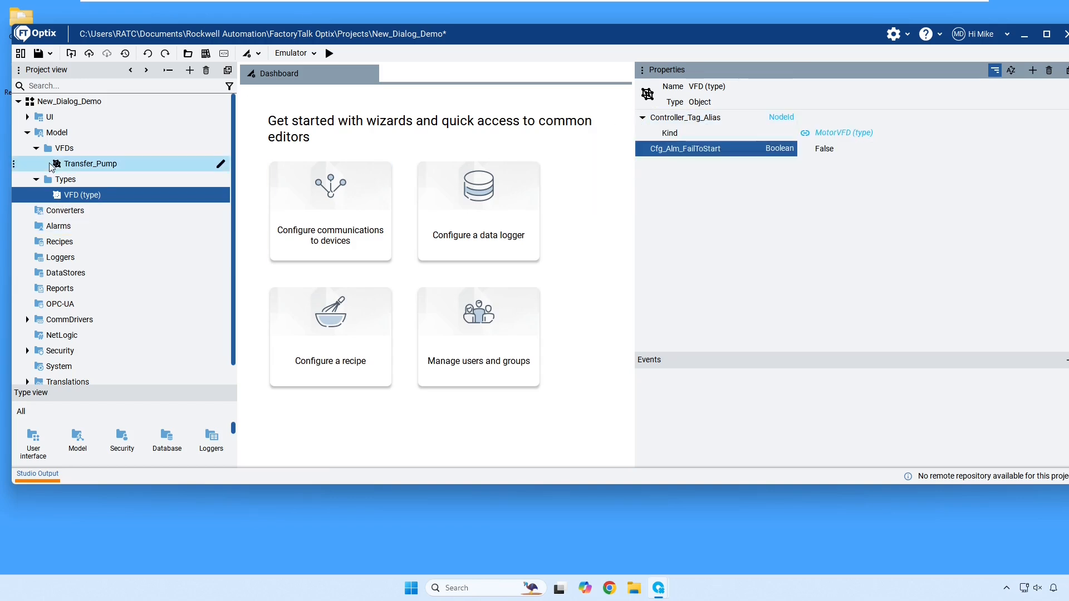
Check the properties inherited by Transfer_Pump and add another VFD instance named MashPump to the VFDs folder.
left_click(78, 165)
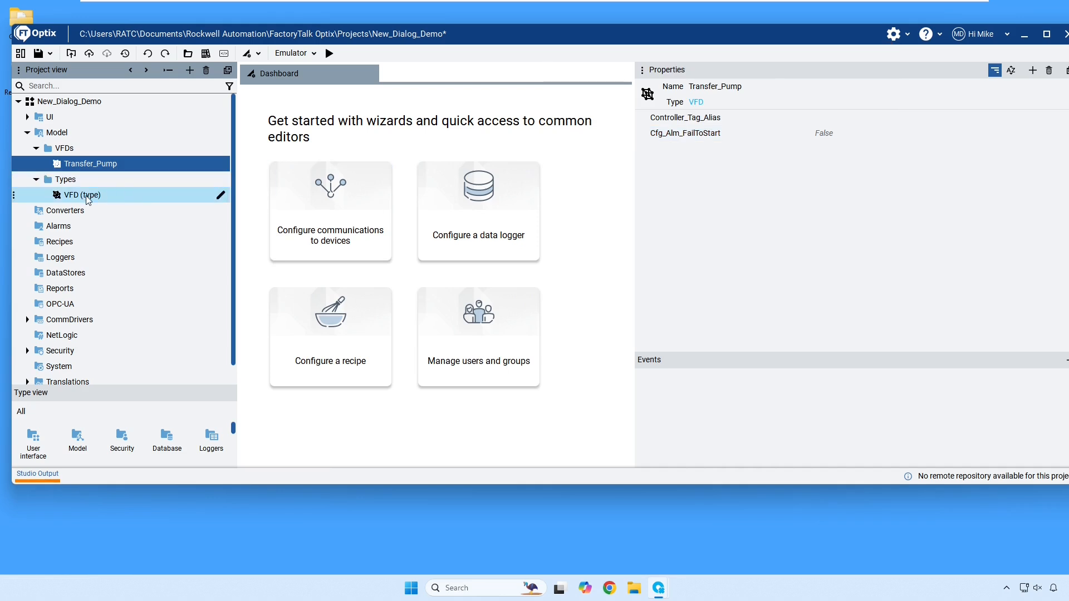
left_click(74, 149)
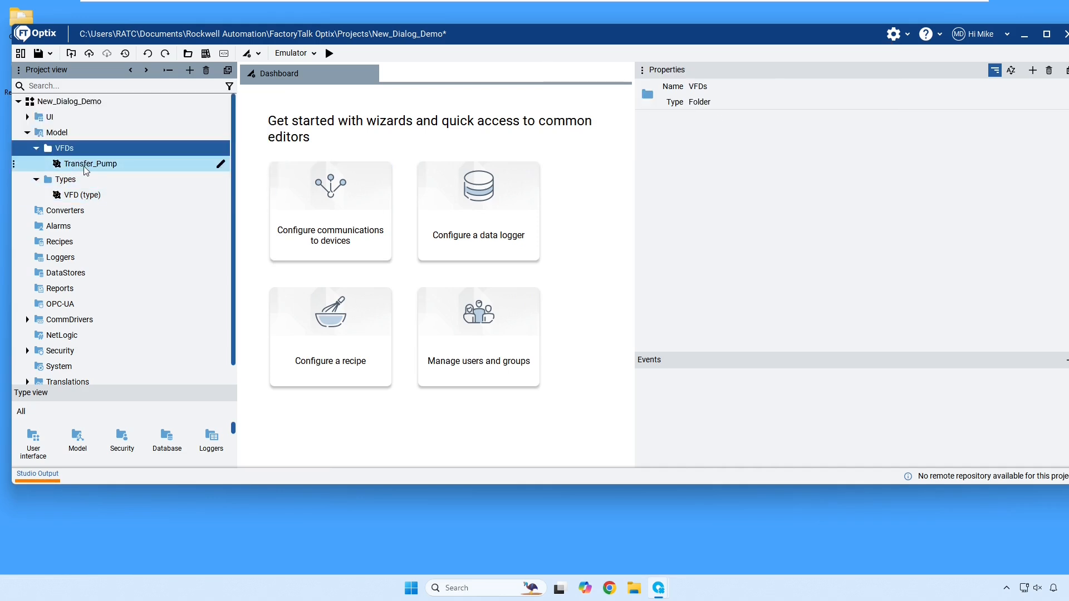
right_click(69, 154)
mouse_move(87, 158)
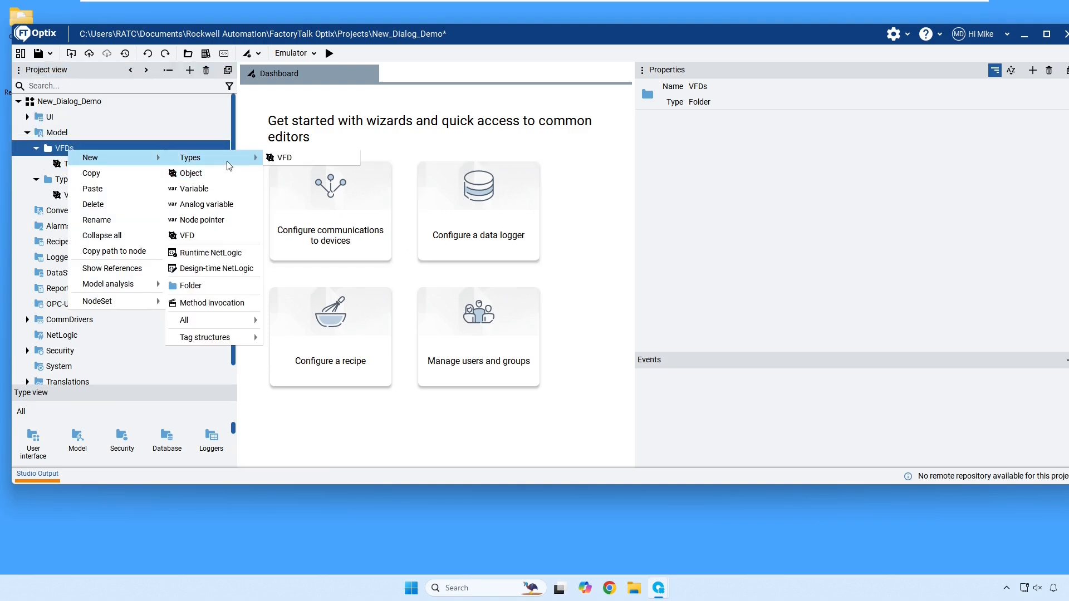
left_click(209, 235)
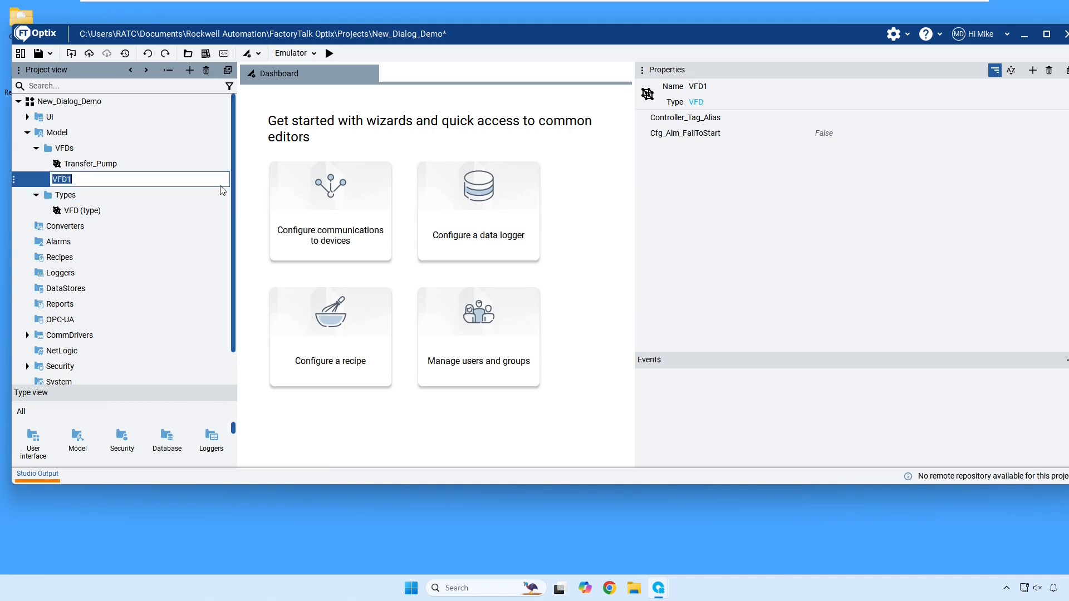
type("Mash")
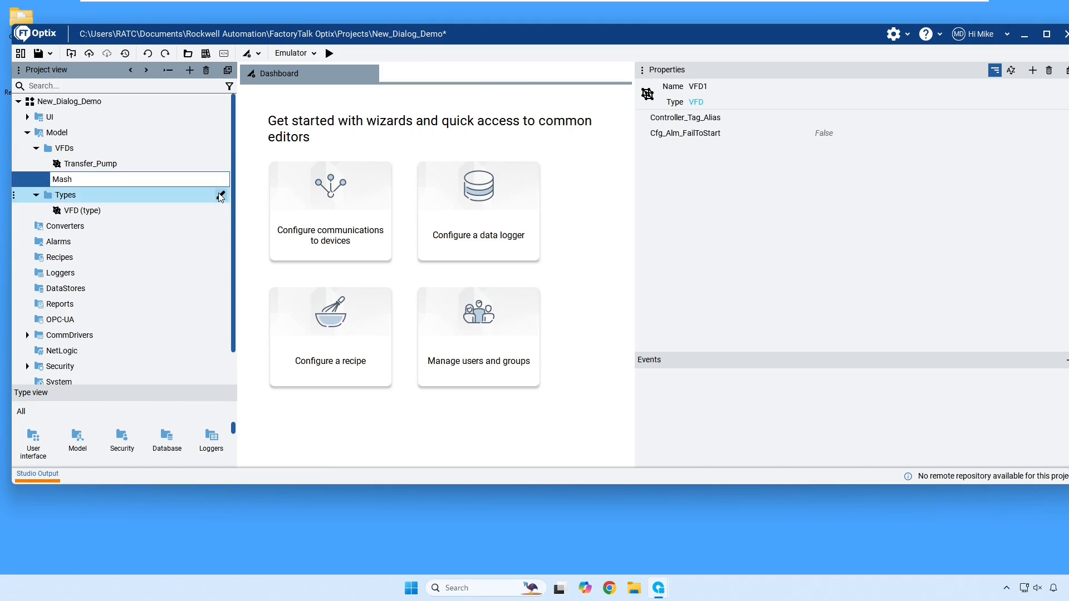
type("_")
key("BackSpace")
type("Pump")
key("Return")
Add a VFD instance named UpperFan to the VFDs folder.
right_click(65, 148)
left_click(194, 235)
type("UpperFan")
key("Return")
Add a VFD instance named Pump3 to the VFDs folder.
right_click(109, 148)
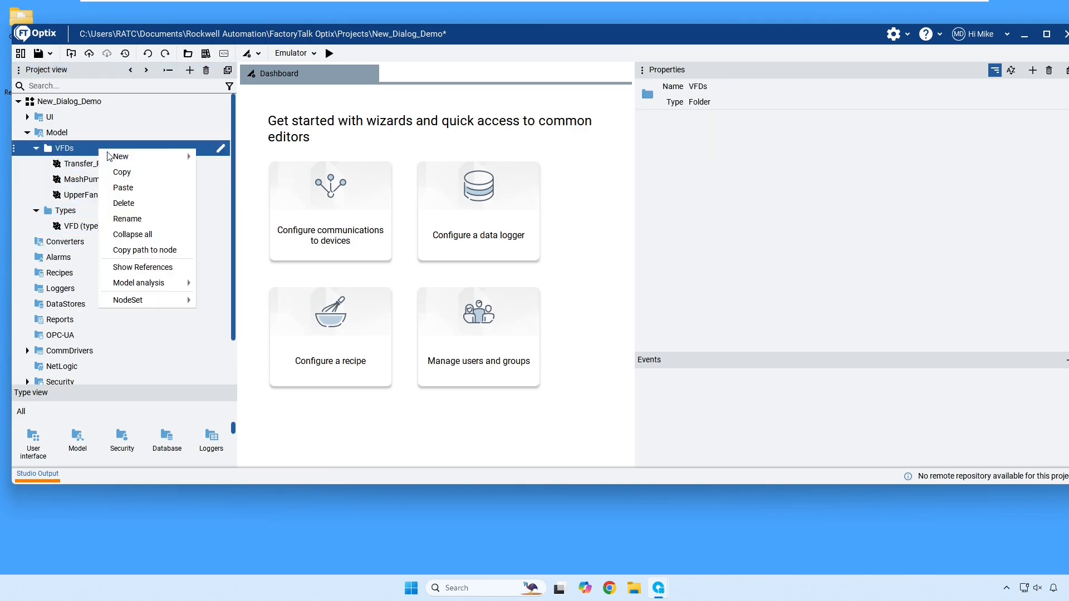
left_click(156, 212)
type("P")
key("Return")
Add a VFD instance named InletPump to the VFDs folder.
right_click(62, 148)
left_click(128, 201)
type("InletPump")
key("Return")
Link Transfer_Pump's Controller_Tag_Alias to the VFD101 controller tag under CommDrivers.
left_click(109, 148)
left_click(108, 167)
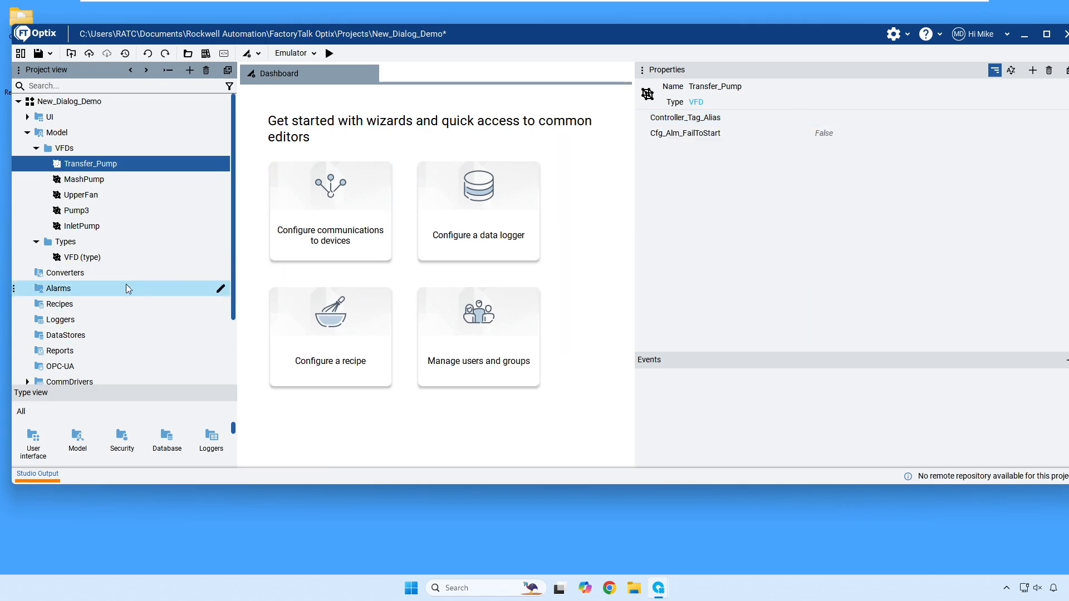
scroll(171, 287, "down", 3)
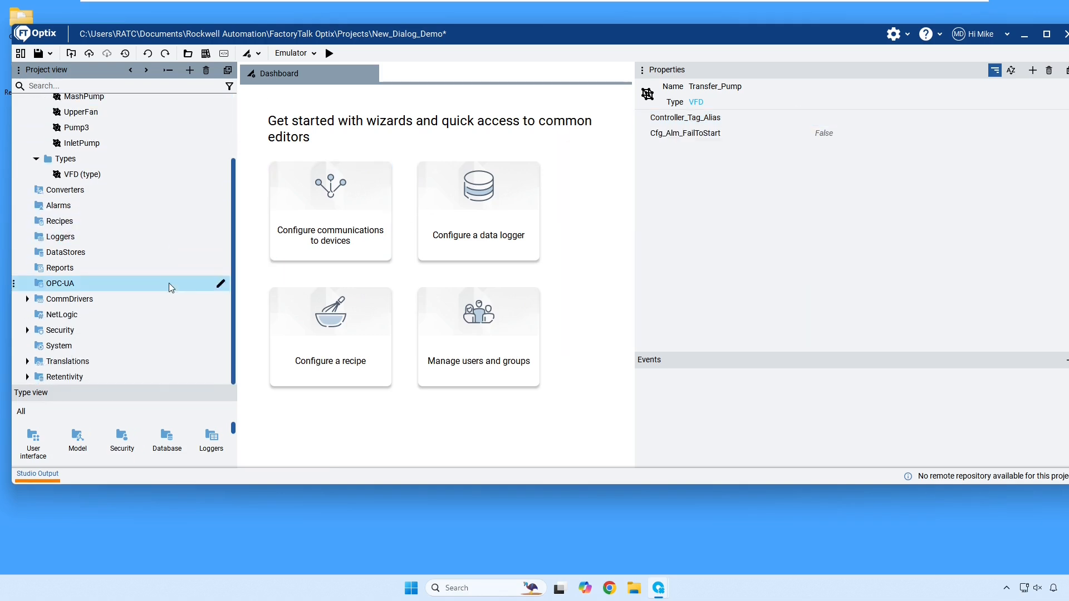
left_click(27, 299)
scroll(34, 301, "down", 4)
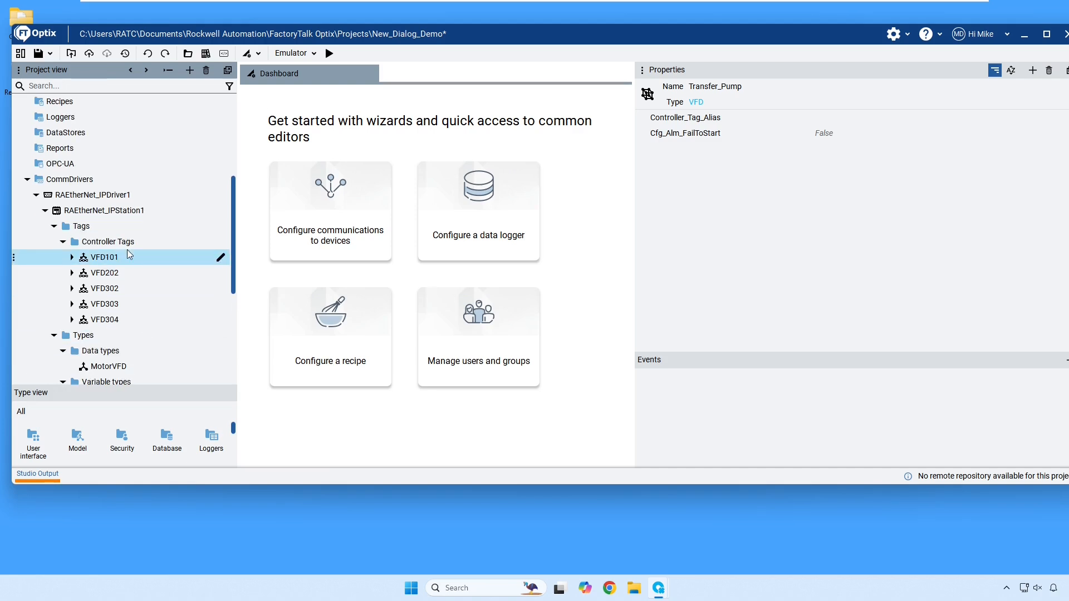
left_click_drag(107, 261, 842, 127)
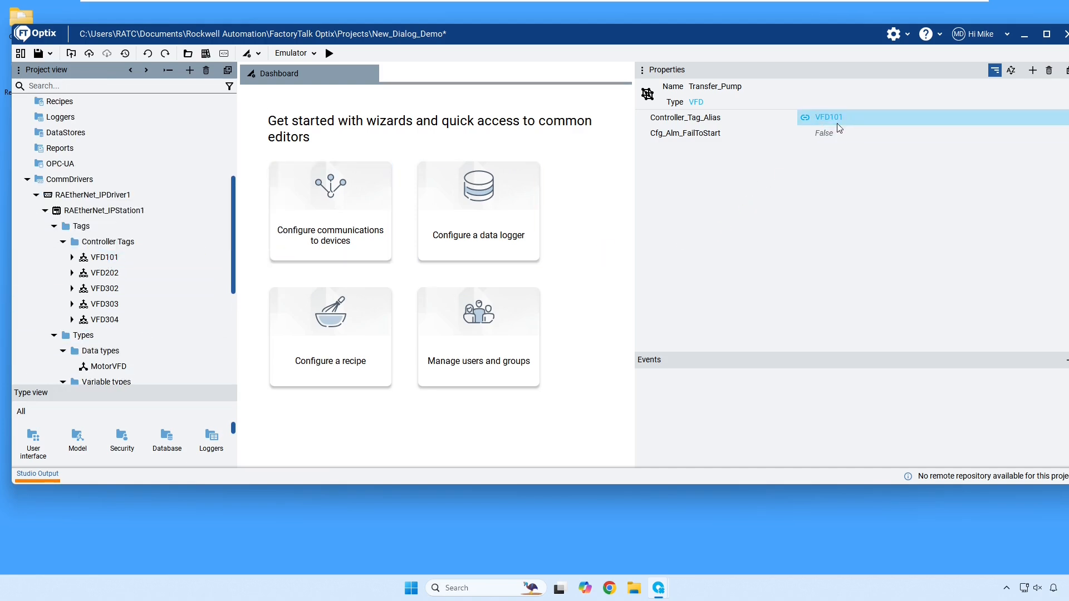
Link MashPump's Controller_Tag_Alias to the VFD202 controller tag.
scroll(112, 189, "up", 4)
left_click(89, 148)
scroll(122, 312, "down", 4)
left_click_drag(117, 320, 847, 122)
Link UpperFan's Controller_Tag_Alias to the VFD302 controller tag.
scroll(84, 178, "up", 2)
left_click(87, 123)
scroll(102, 263, "down", 3)
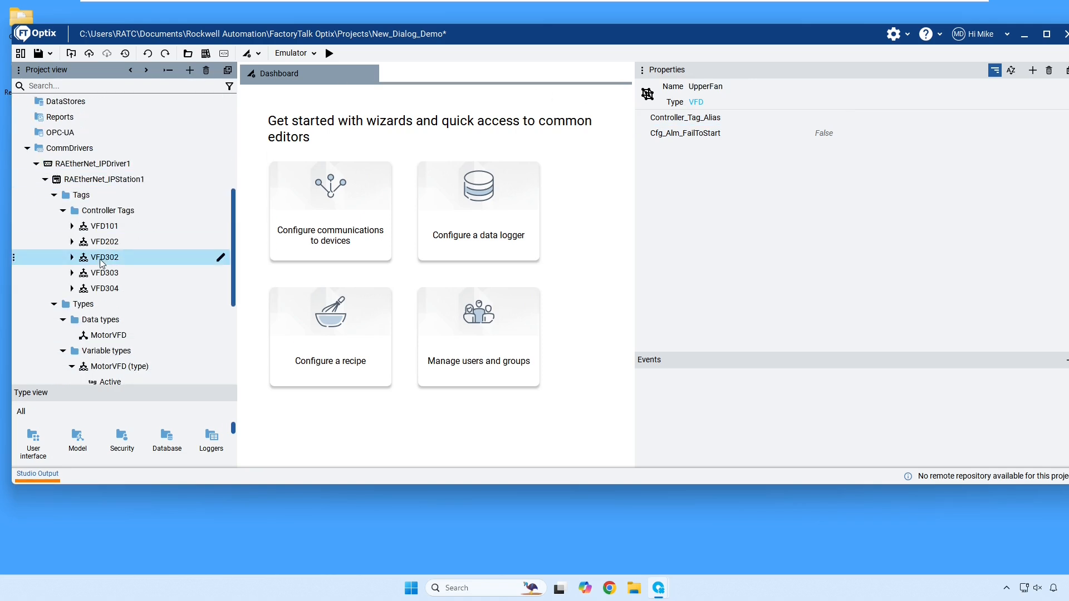
left_click_drag(102, 263, 871, 122)
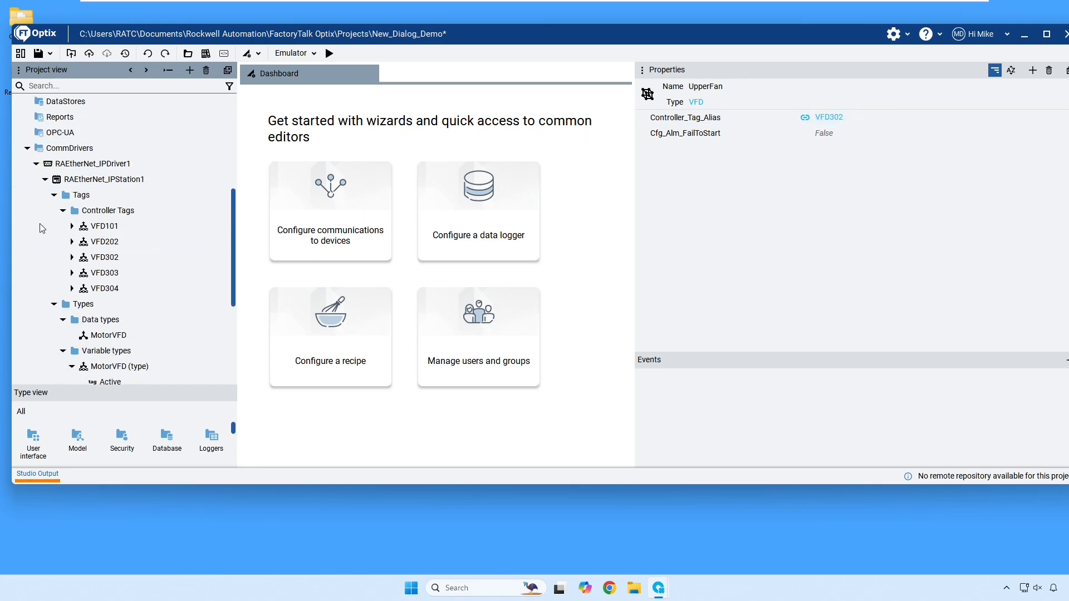
Link Pump3's Controller_Tag_Alias to the VFD303 controller tag.
scroll(63, 221, "up", 3)
scroll(63, 222, "up", 2)
left_click(76, 174)
scroll(100, 278, "down", 3)
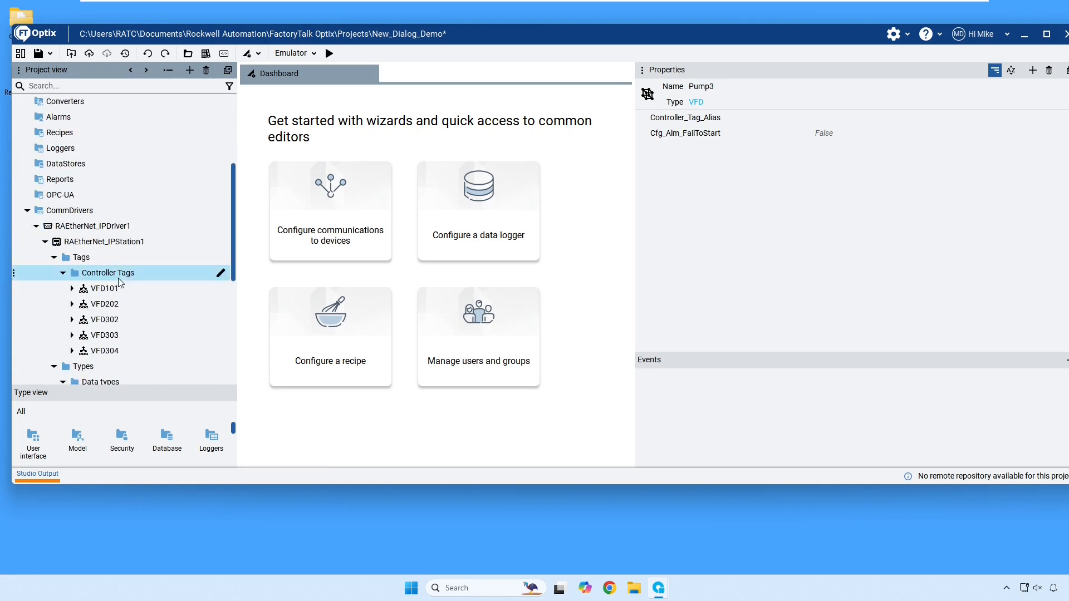
left_click_drag(112, 336, 853, 118)
Link InletPump's Controller_Tag_Alias to the VFD304 controller tag and check the alias link of MashPump.
scroll(173, 251, "up", 5)
left_click(173, 163)
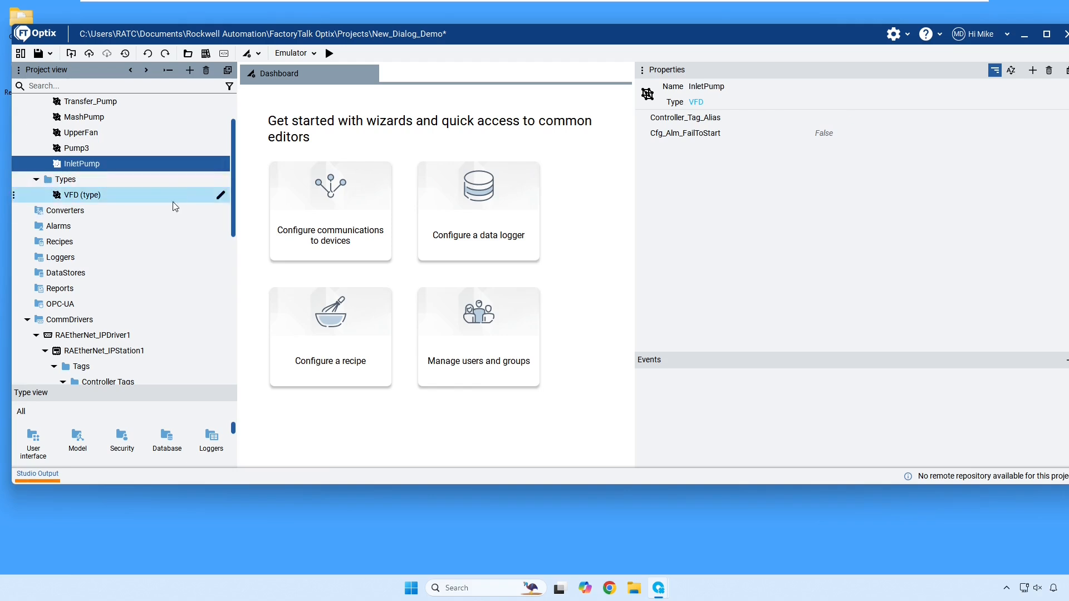
scroll(175, 262, "down", 4)
left_click_drag(112, 319, 859, 118)
scroll(92, 195, "up", 4)
left_click(88, 184)
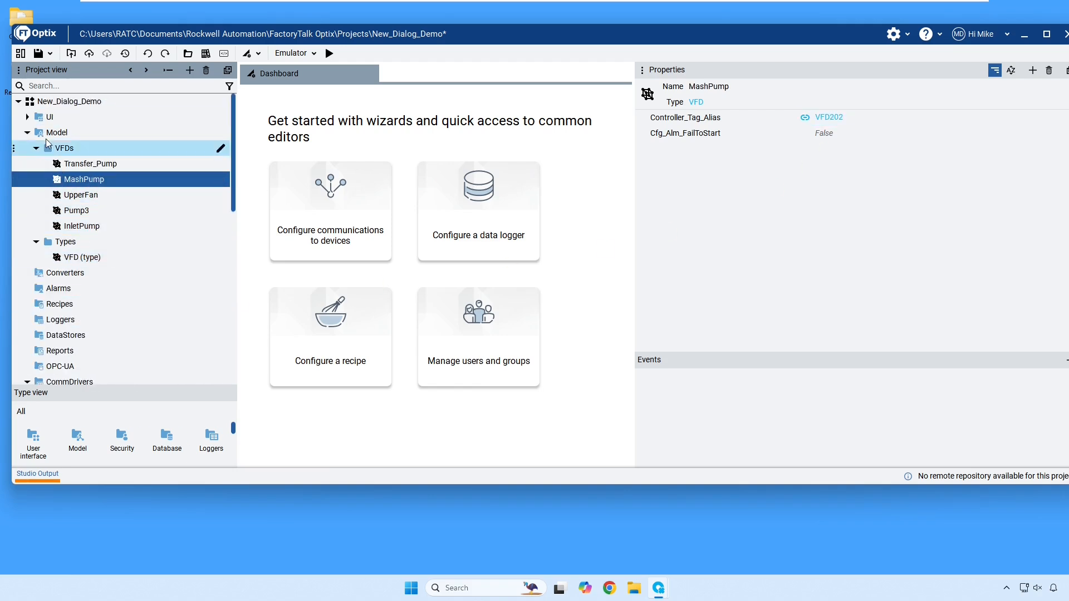
Create a new folder named Widgets under the project's UI node.
left_click(27, 117)
left_click(28, 195)
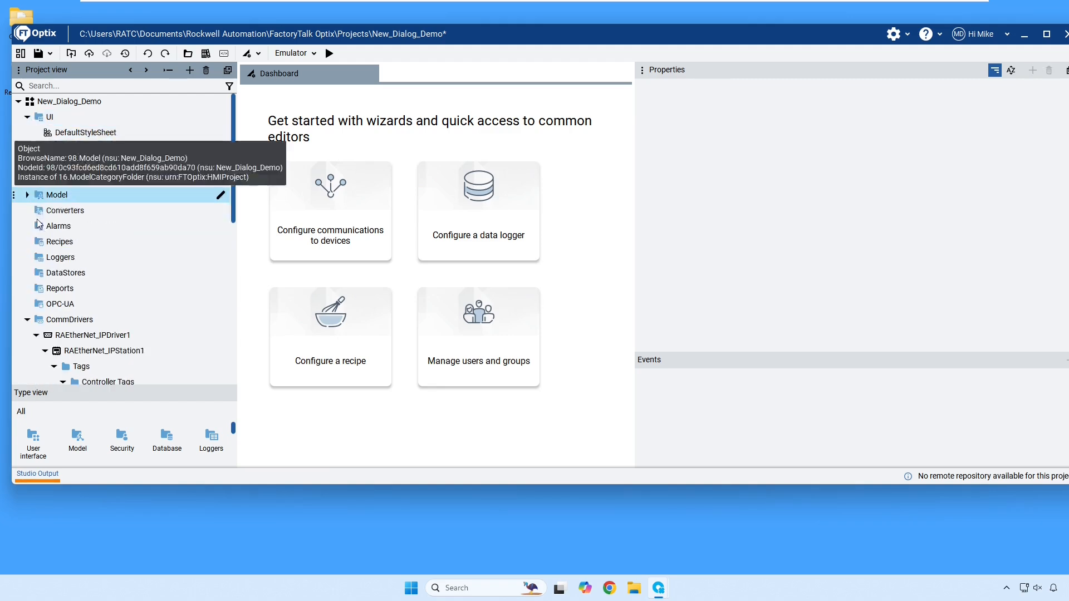
right_click(55, 118)
mouse_move(60, 127)
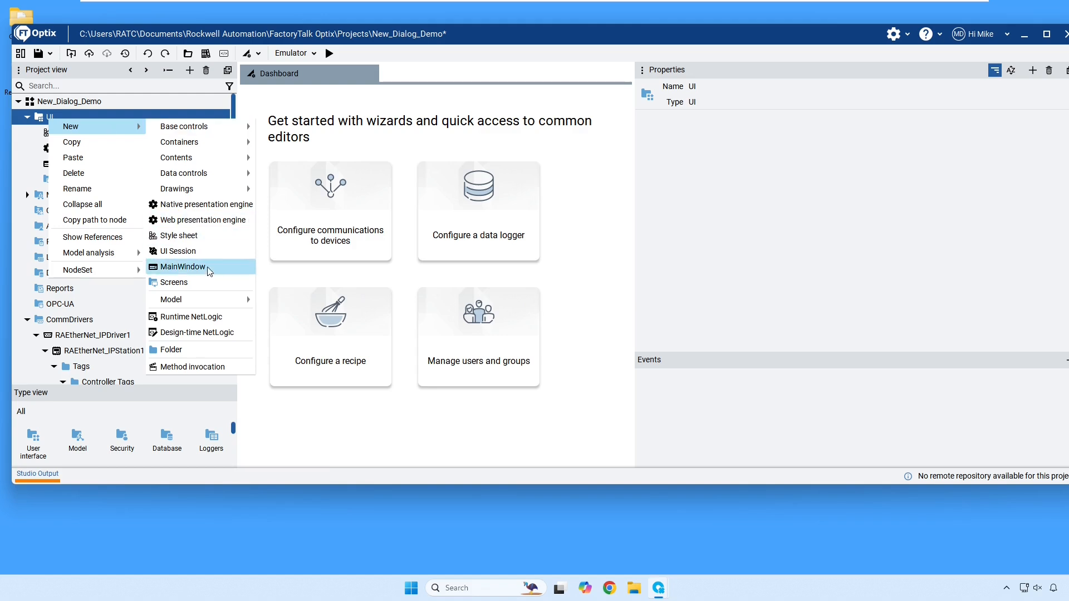
left_click(171, 350)
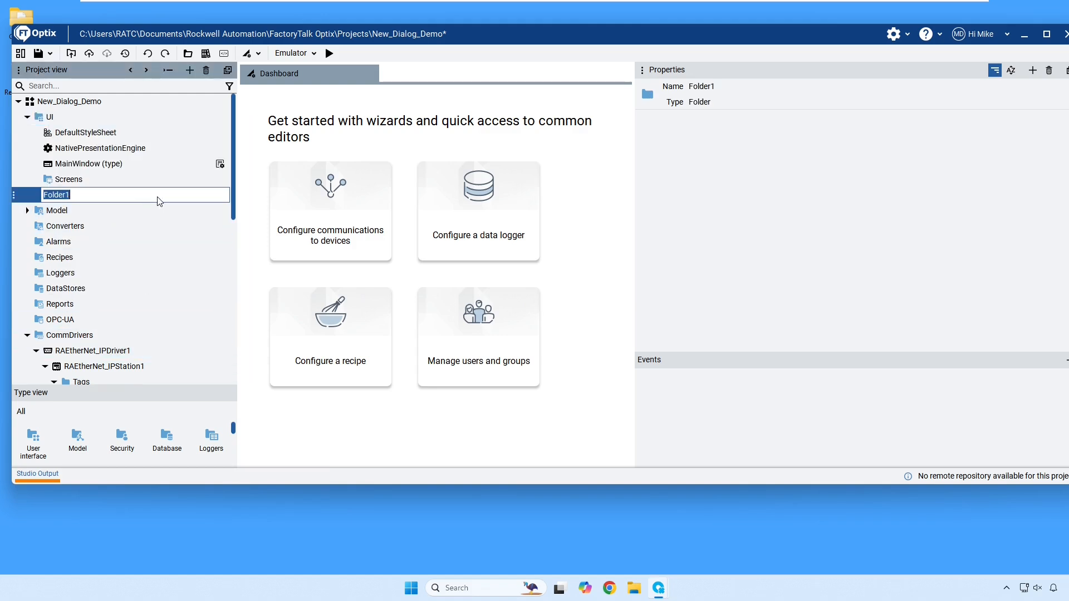
type("Widgets")
key("Return")
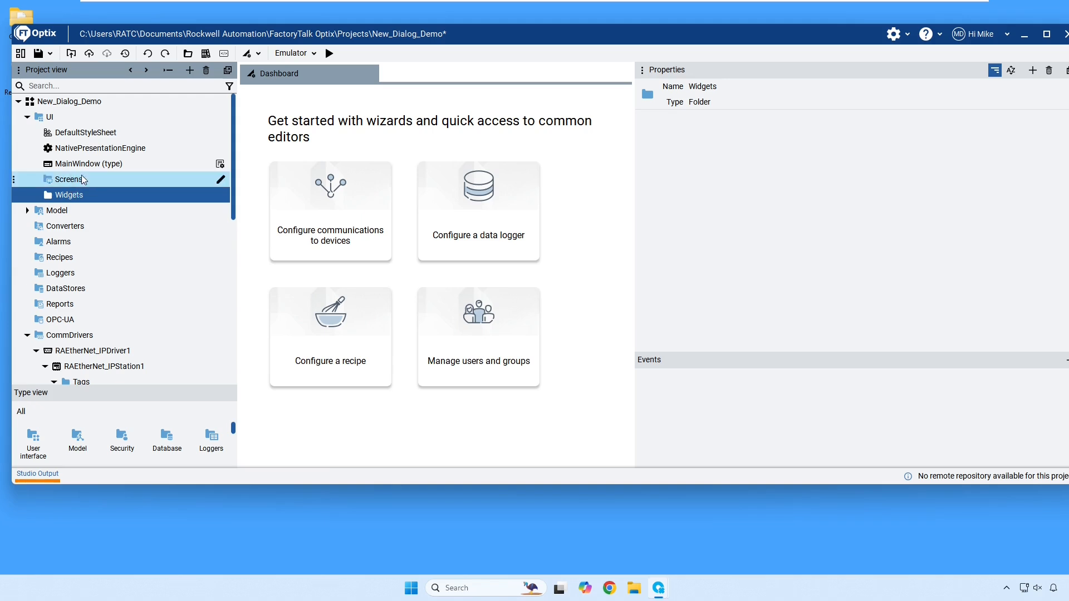
Add a screen to the Widgets folder and name it VFD_Control.
right_click(75, 196)
mouse_move(123, 209)
mouse_move(211, 211)
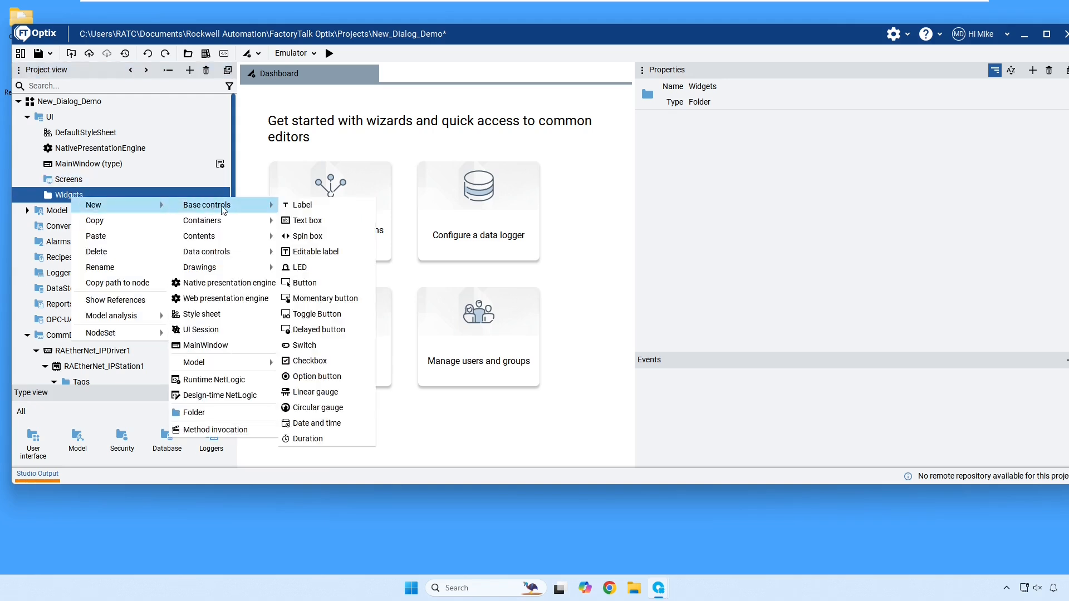
mouse_move(266, 220)
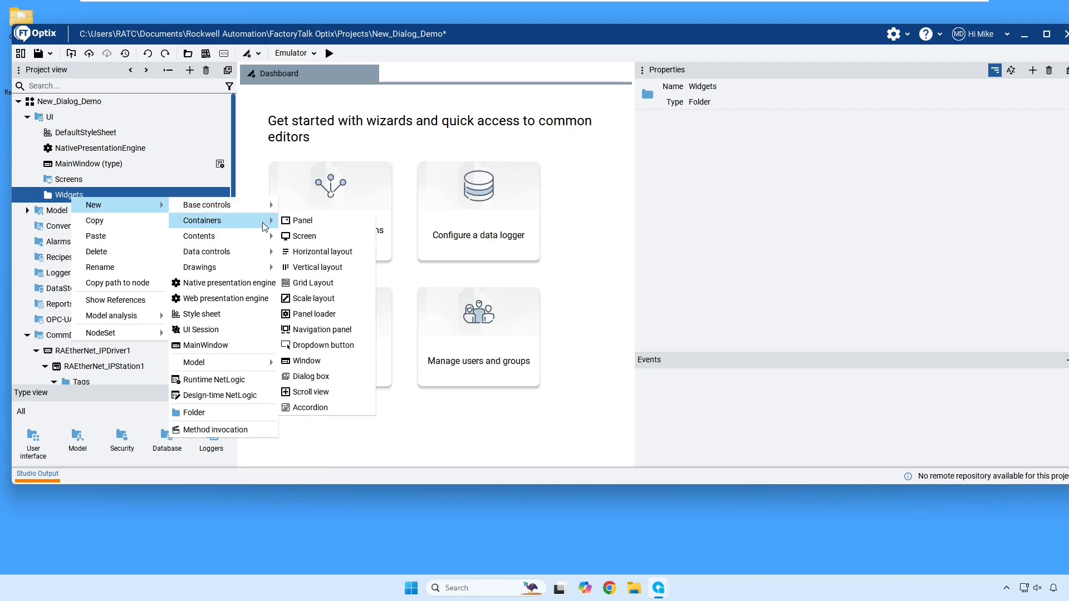
left_click(335, 236)
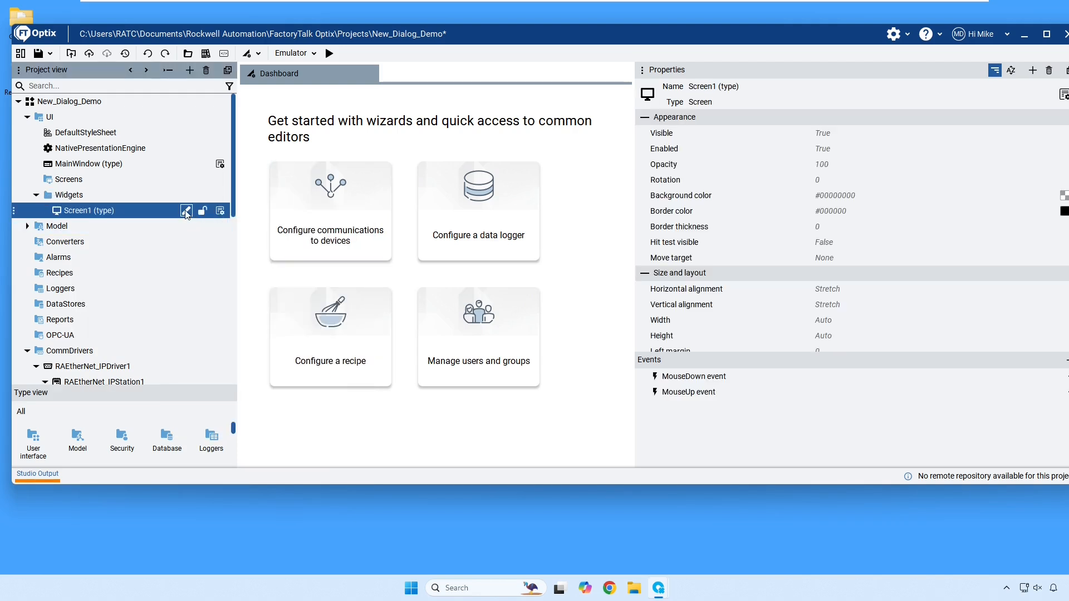
left_click(187, 211)
type("VFD_Control")
key("Return")
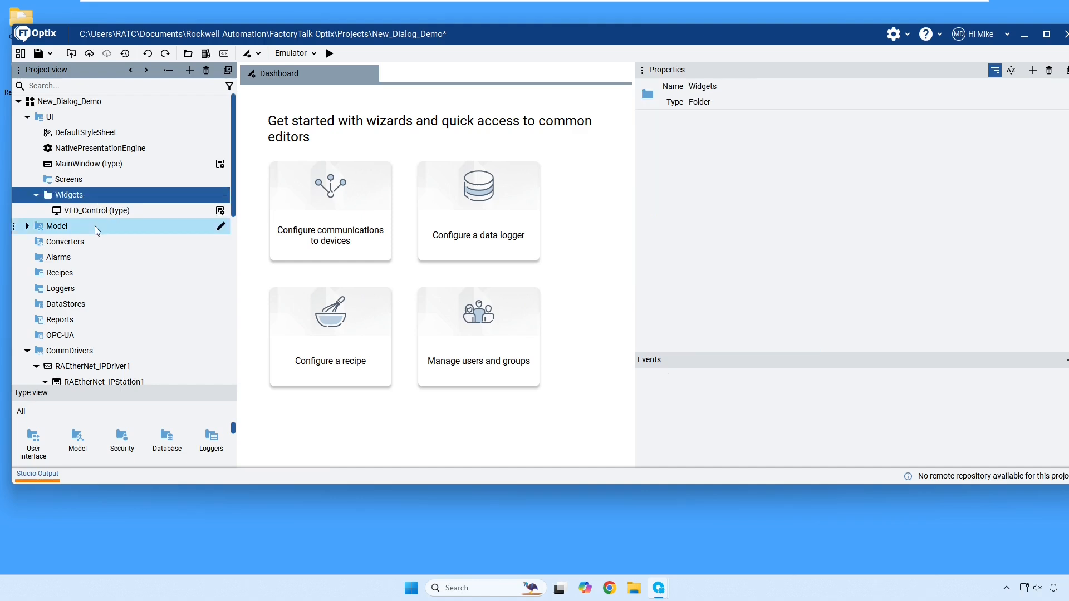
Add a horizontal layout container inside the VFD_Control screen.
left_click(88, 209)
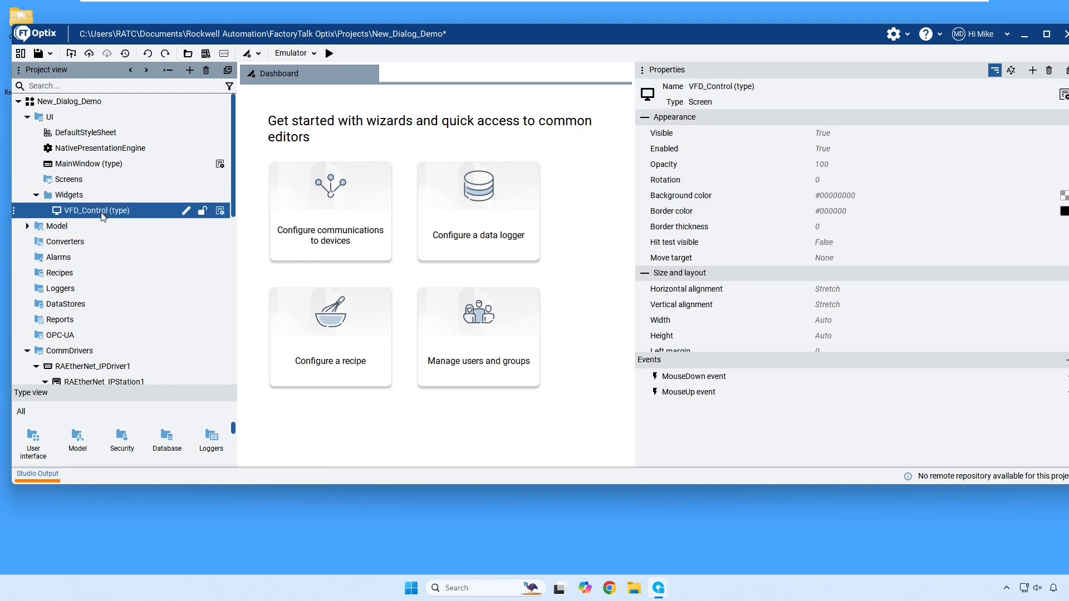
right_click(102, 213)
mouse_move(154, 237)
mouse_move(289, 253)
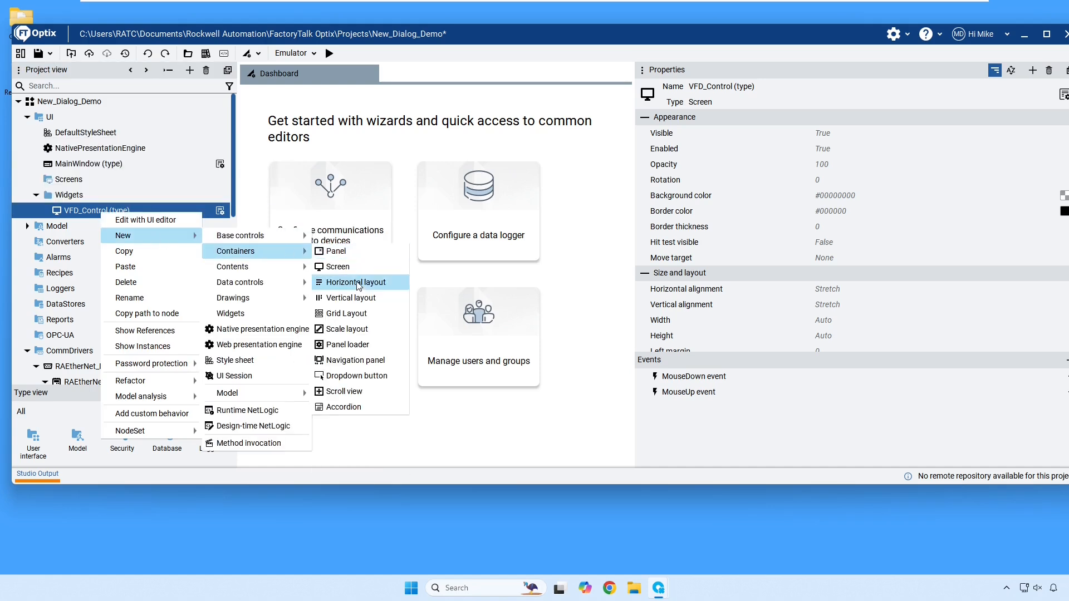
left_click(356, 283)
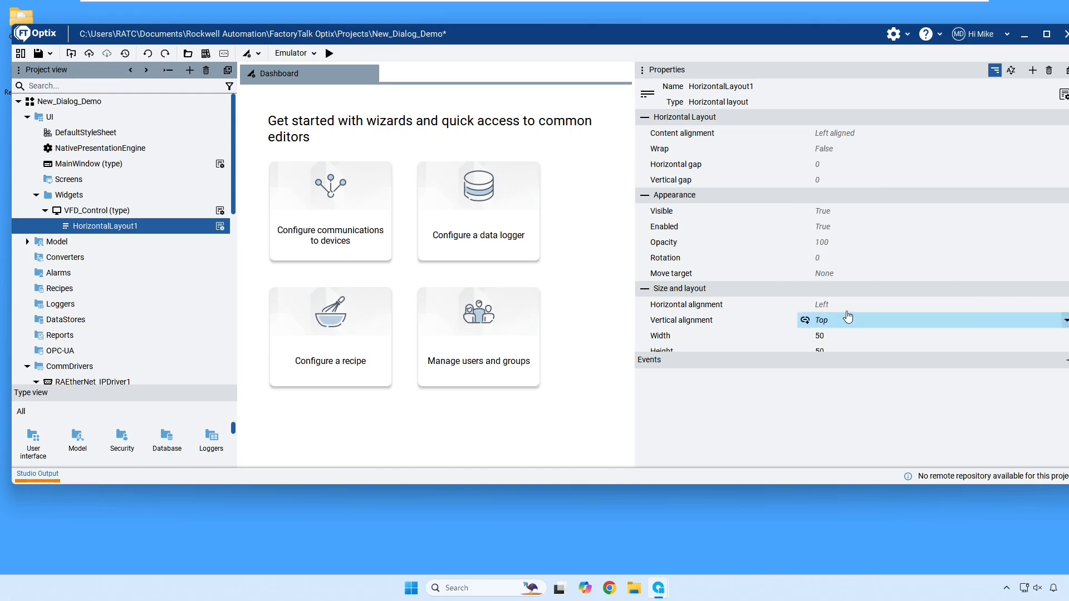
Set the horizontal layout's horizontal and vertical alignment to Stretch.
scroll(847, 301, "down", 1)
left_click(846, 266)
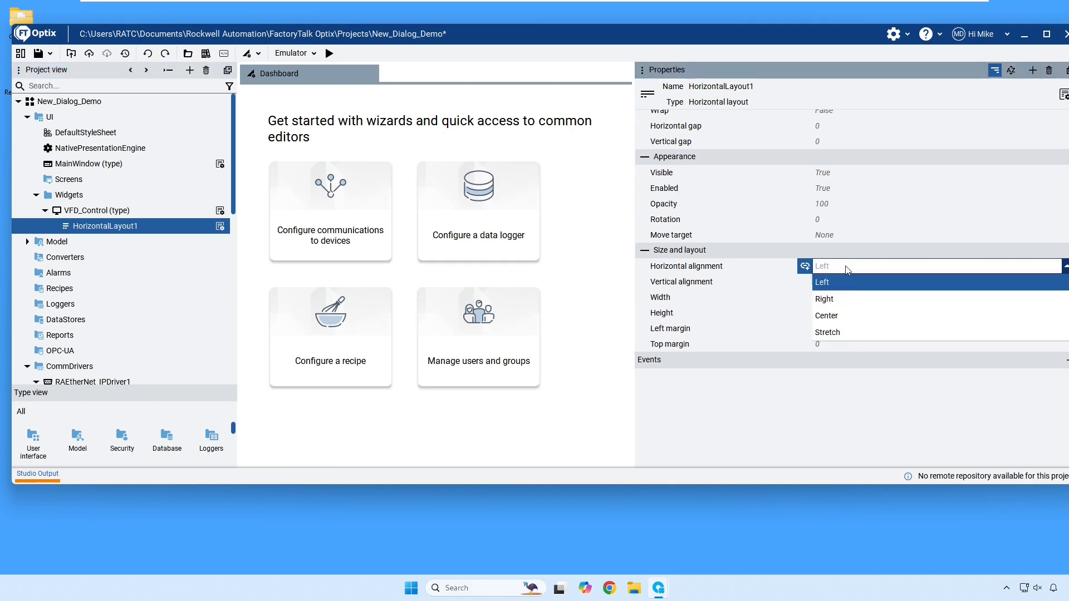
left_click(856, 333)
left_click(850, 289)
left_click(854, 361)
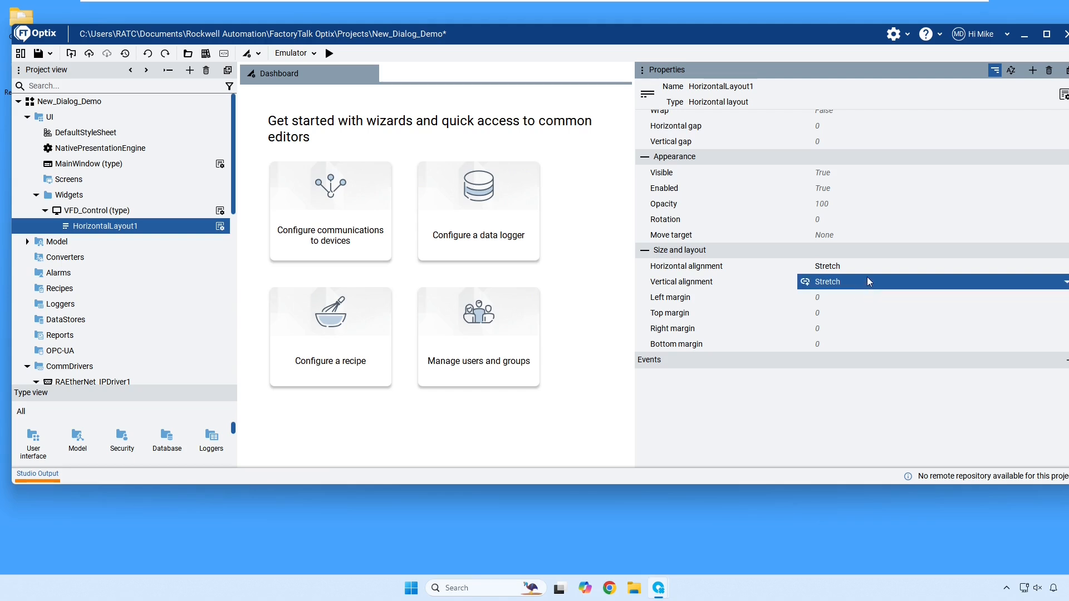
Open the VFD_Control screen for editing and set its width to 300 and height to 320.
left_click(105, 210)
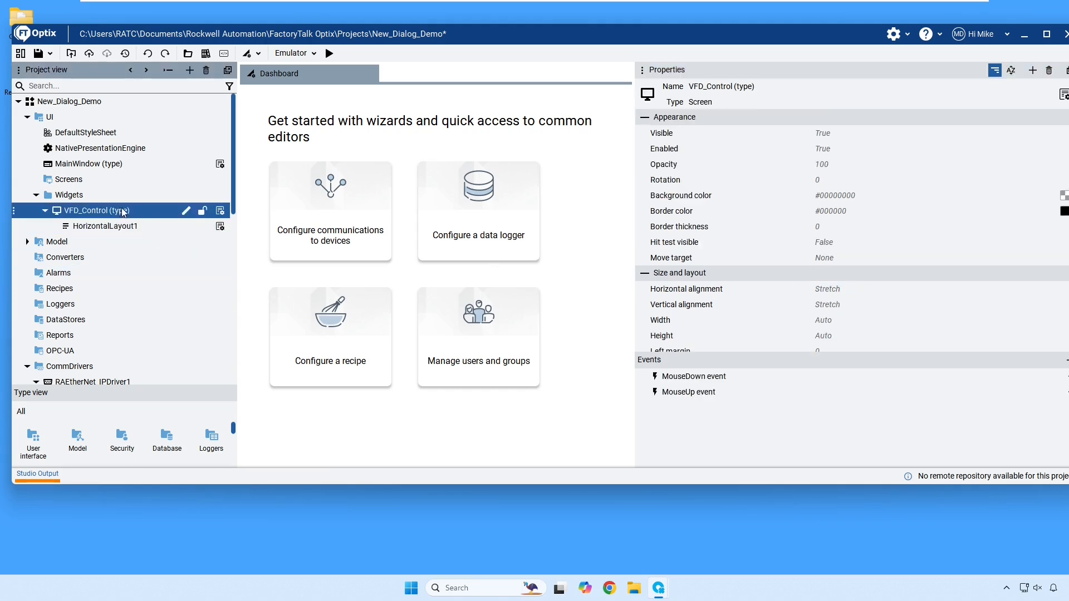
double_click(92, 217)
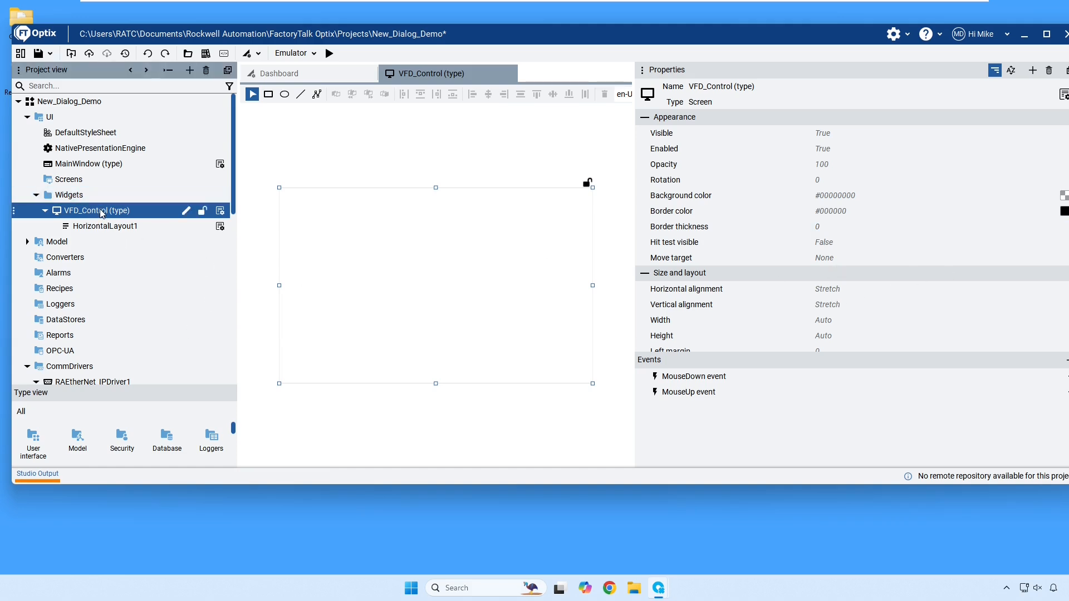
scroll(897, 247, "down", 1)
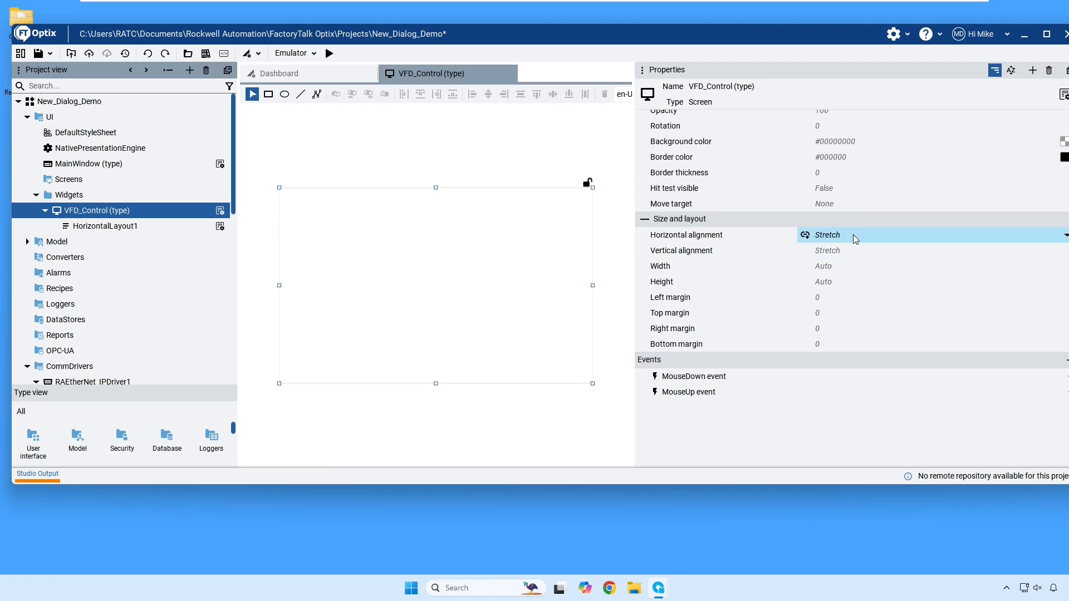
left_click(855, 267)
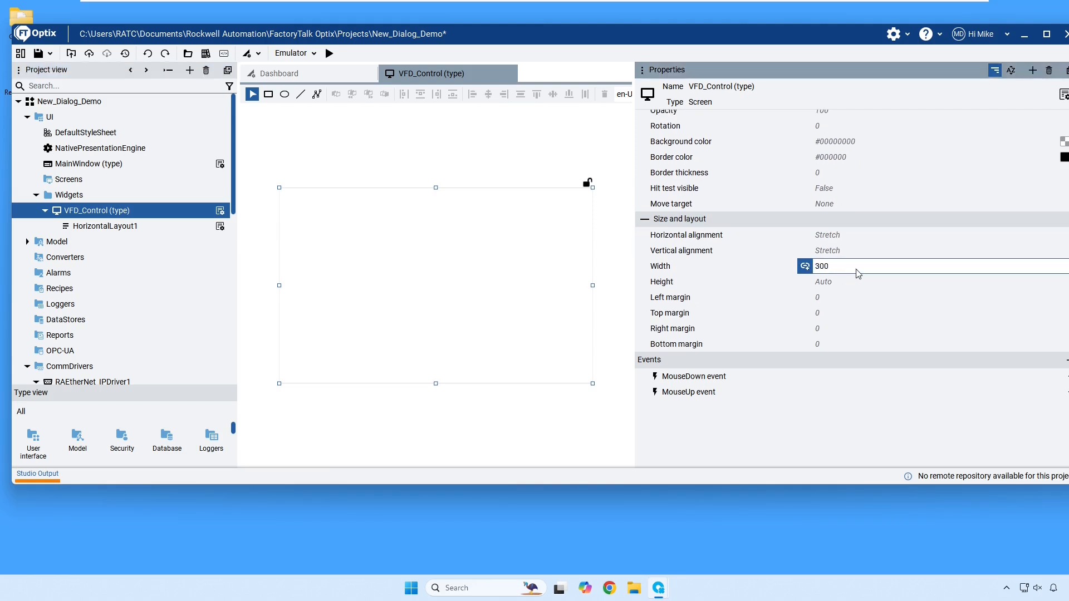
key("Return")
left_click(855, 281)
type("320")
key("Return")
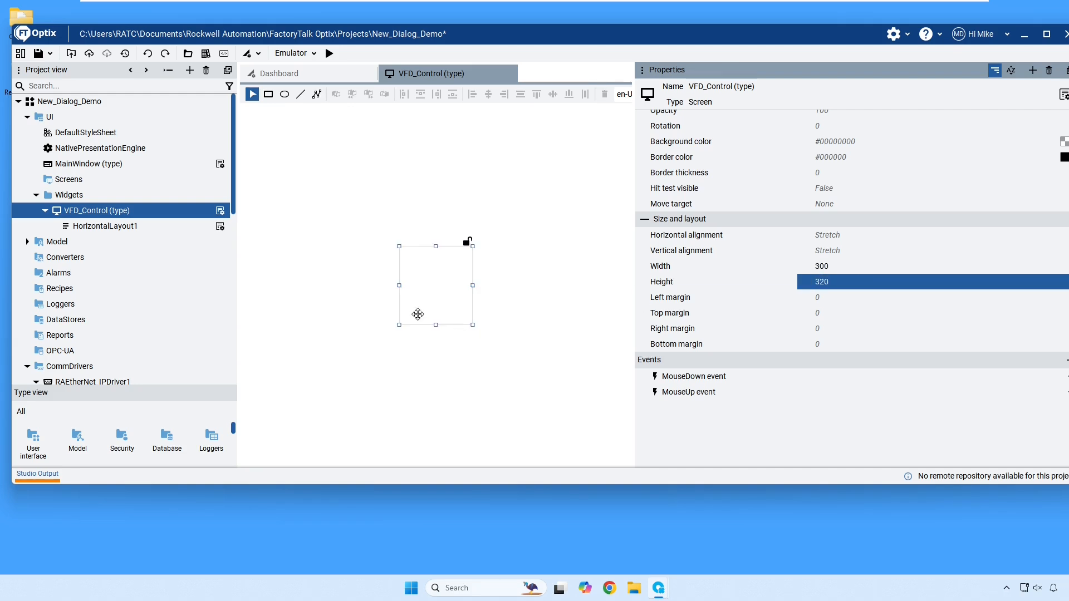
Set the border thickness of the VFD_Control screen to 2.
left_click(435, 352)
scroll(440, 307, "up", 4)
scroll(448, 310, "up", 2)
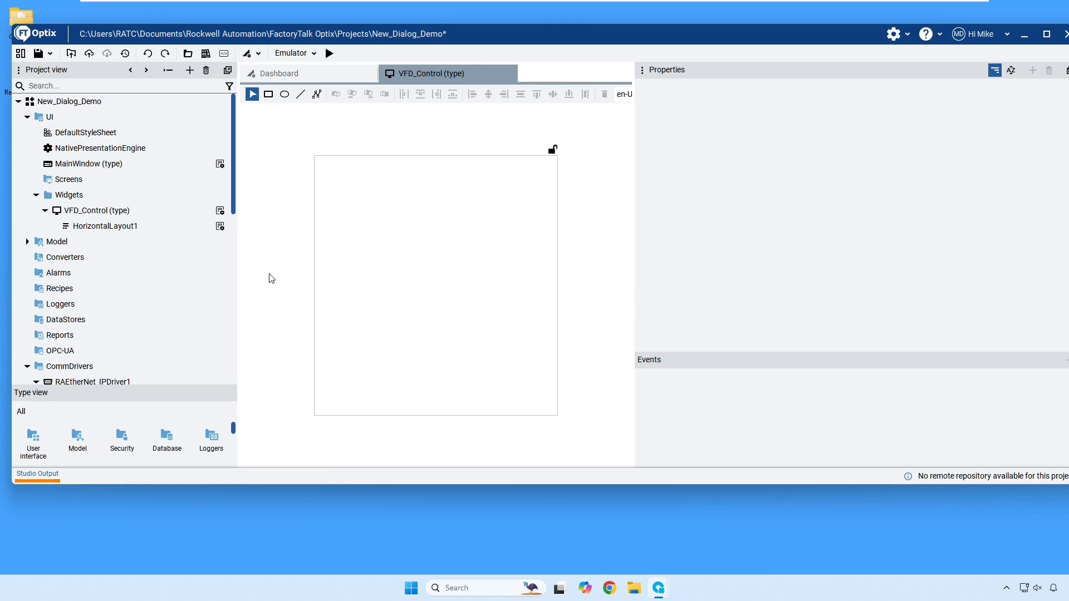
left_click(110, 214)
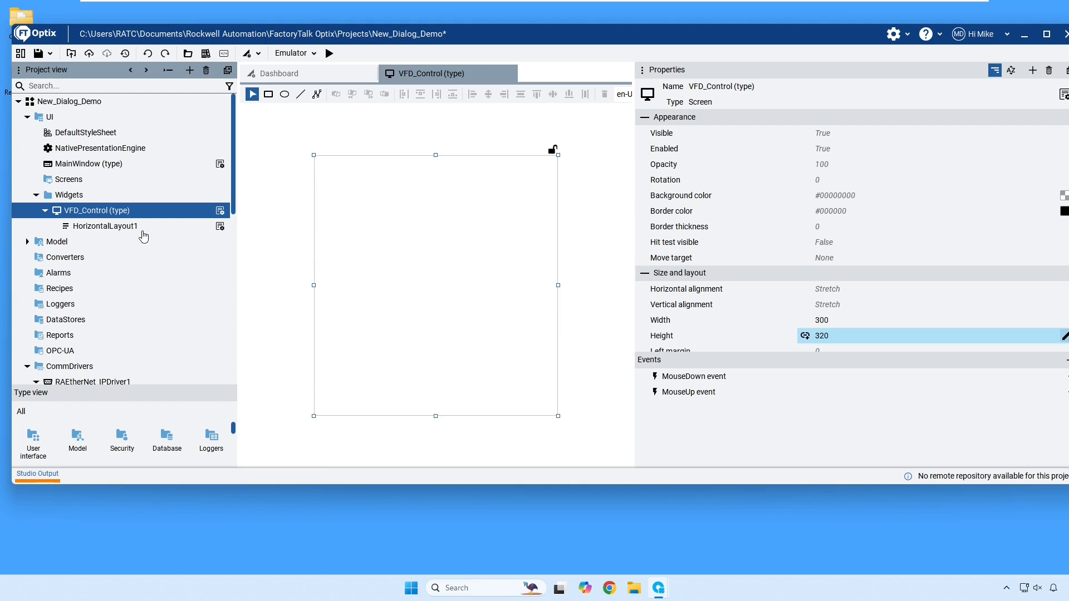
left_click(94, 214)
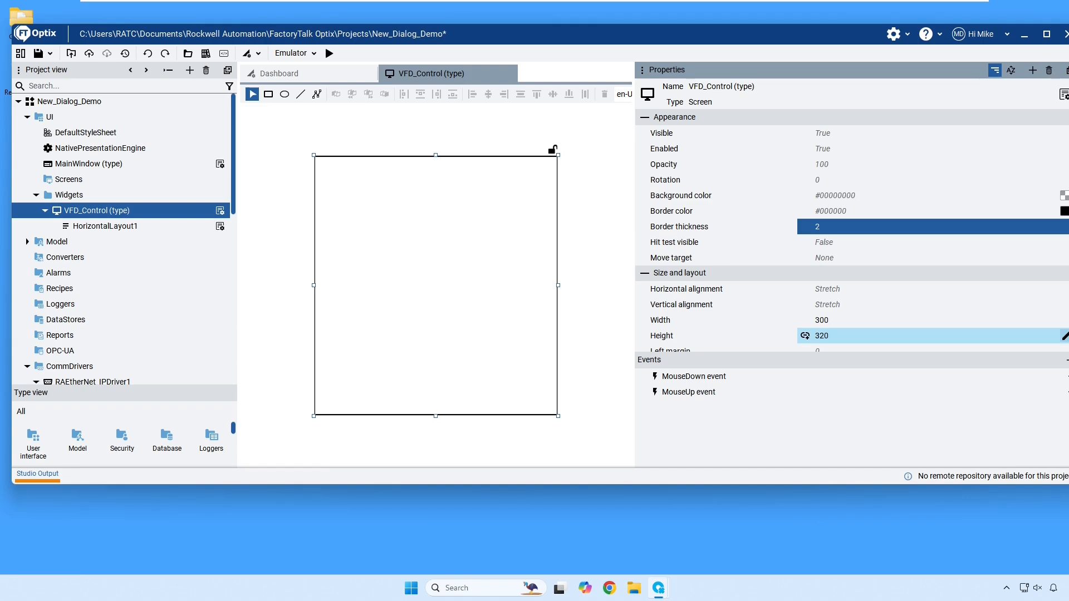
Set the left, top, right and bottom margins of HorizontalLayout1 to 5.
double_click(112, 228)
left_click(111, 210)
left_click(114, 227)
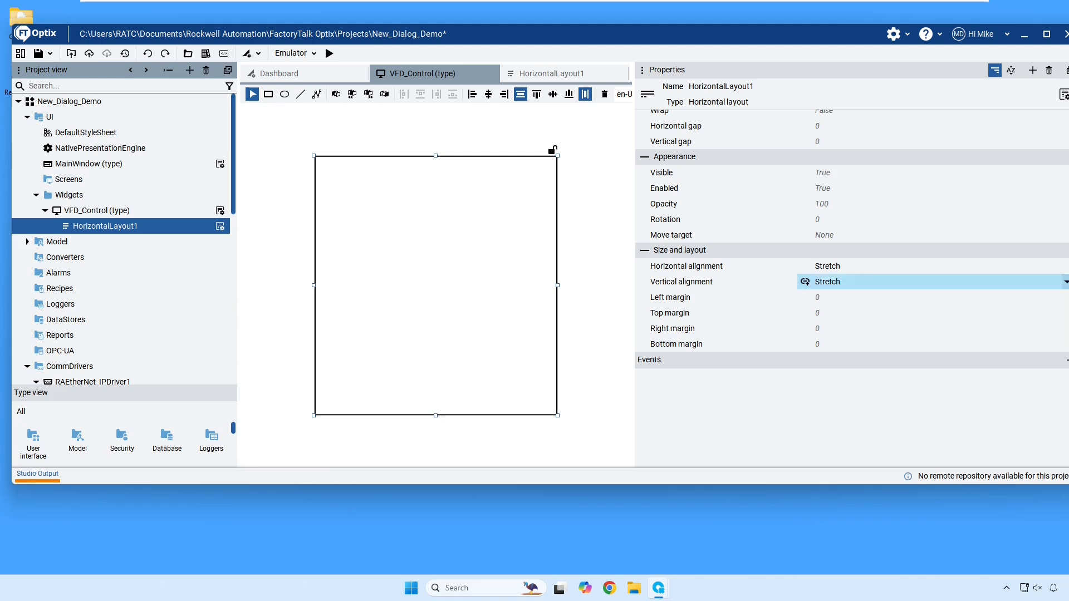
left_click(830, 302)
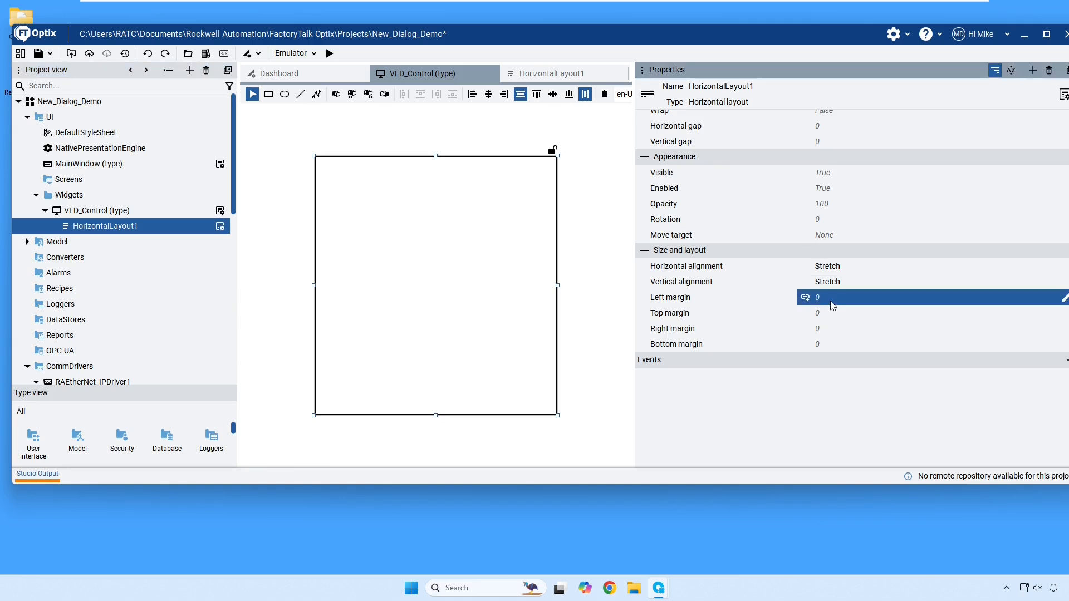
type("5")
key("Tab")
type("5")
key("Tab")
type("5")
key("Tab")
type("5")
left_click(851, 316)
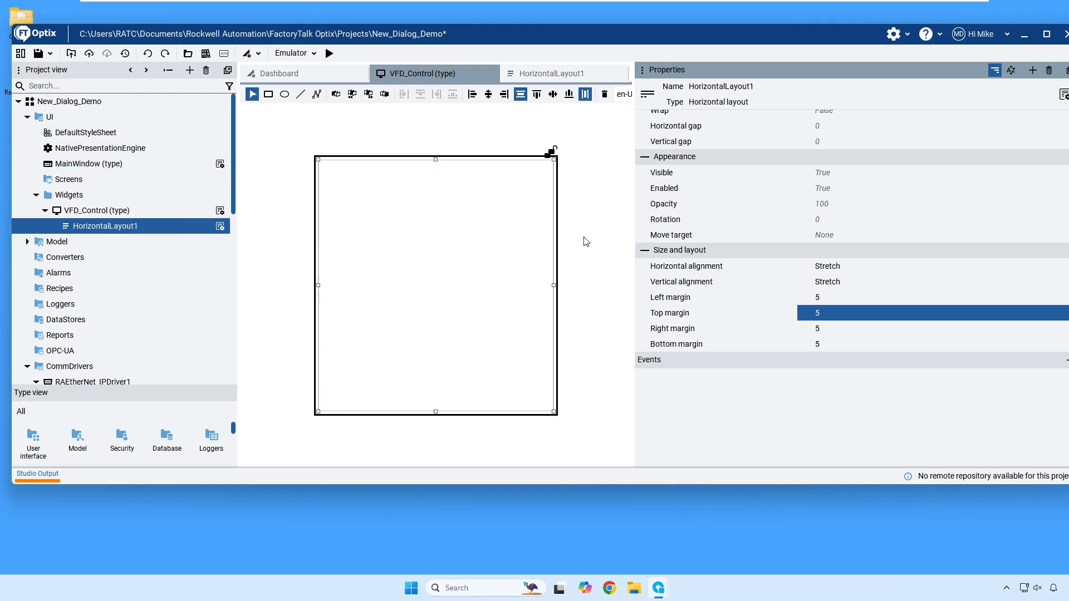
Maximize the application window and add two vertical layouts inside HorizontalLayout1.
double_click(589, 40)
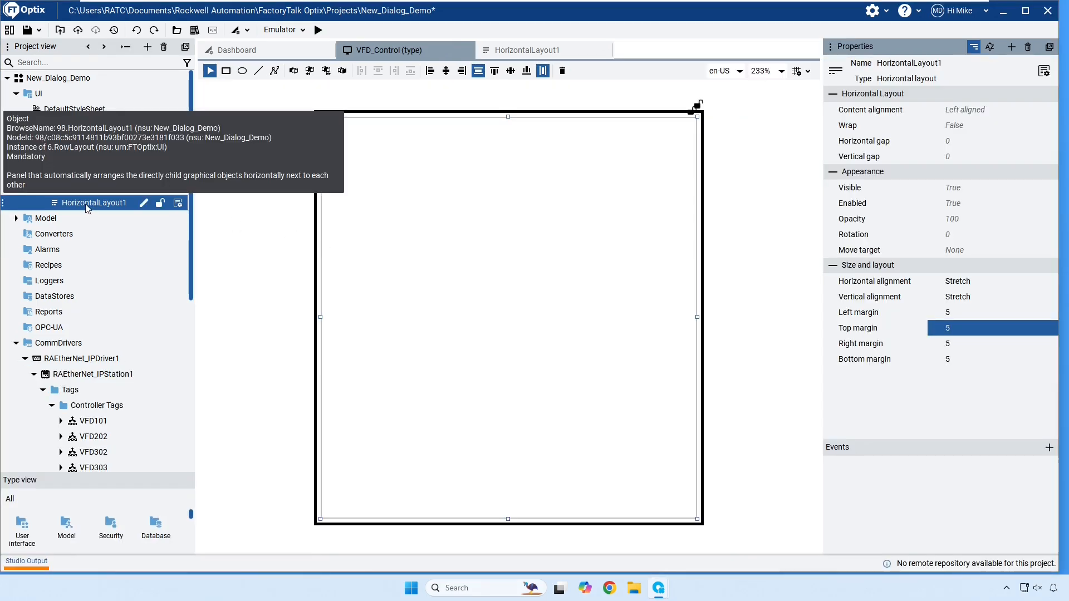
right_click(99, 205)
mouse_move(145, 230)
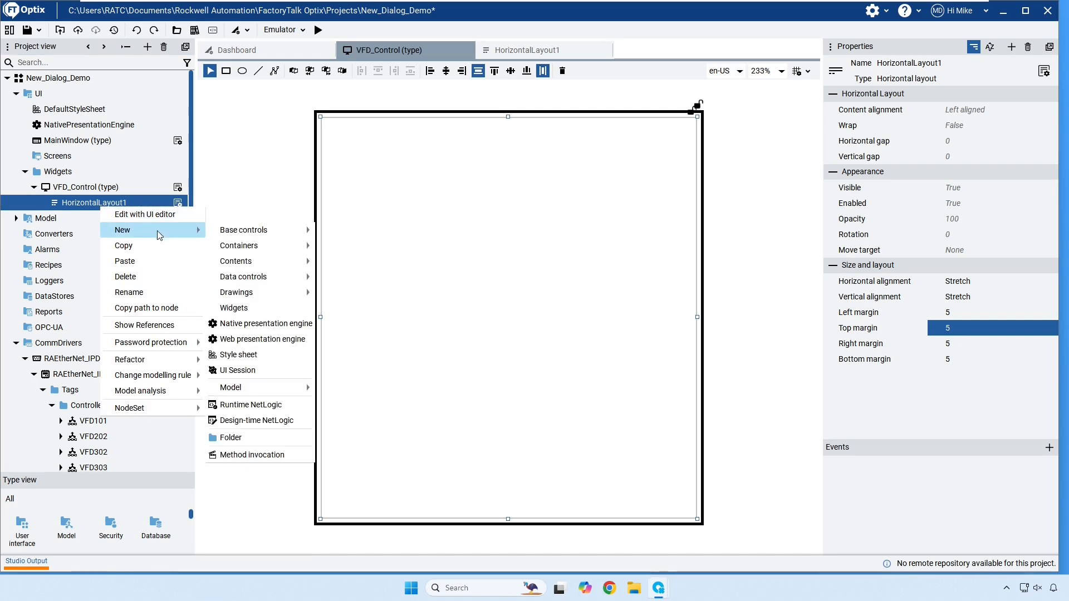
mouse_move(289, 252)
left_click(354, 292)
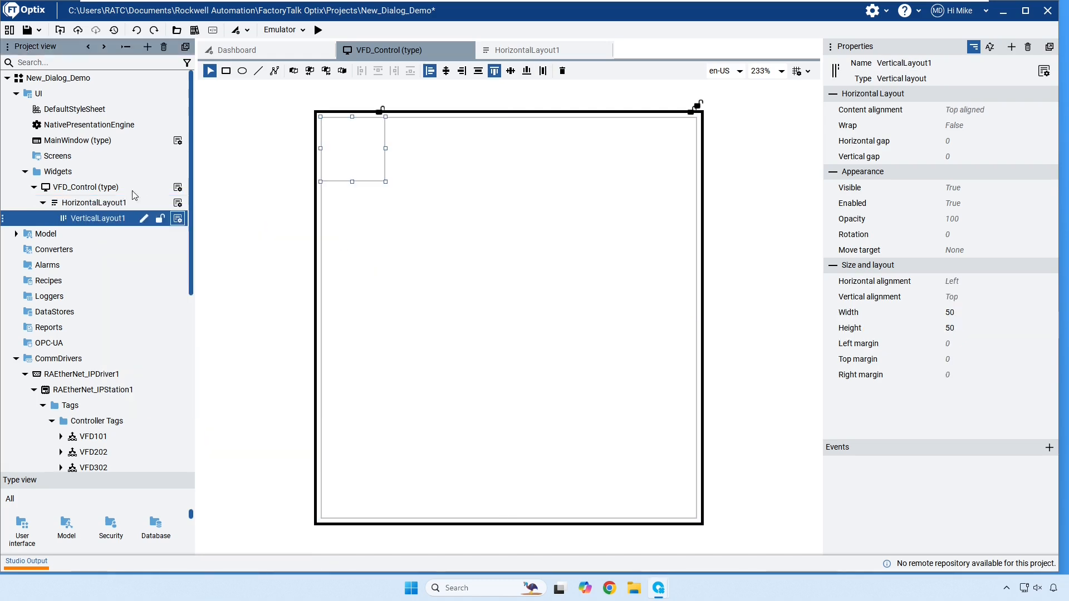
right_click(96, 206)
mouse_move(145, 230)
mouse_move(262, 245)
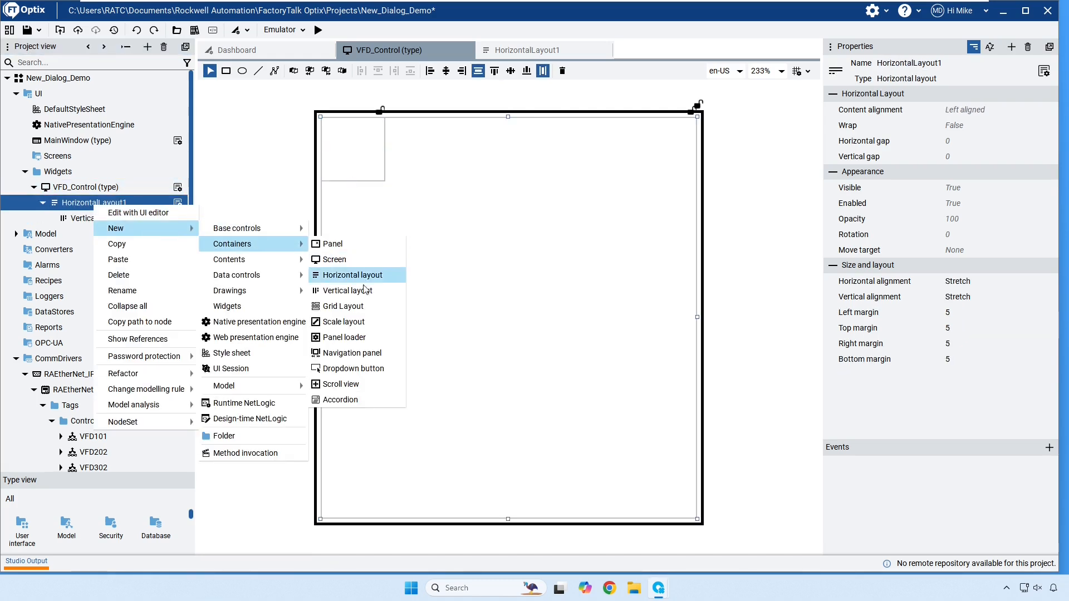
left_click(347, 289)
Set the horizontal and vertical alignment of both vertical layouts to Stretch.
left_click(104, 204)
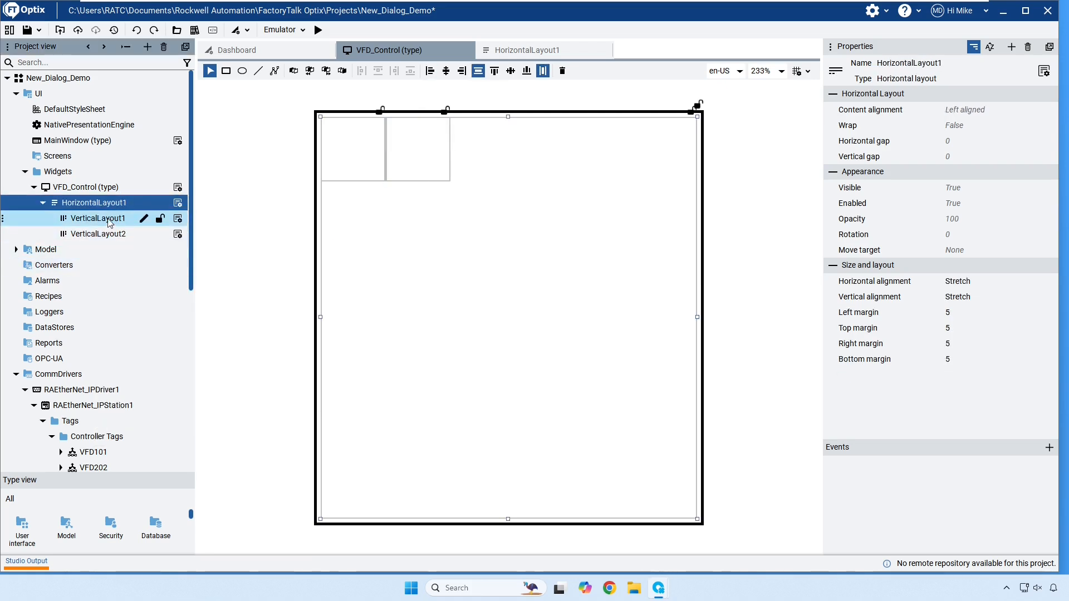
left_click(110, 220)
left_click(130, 234, "ctrl")
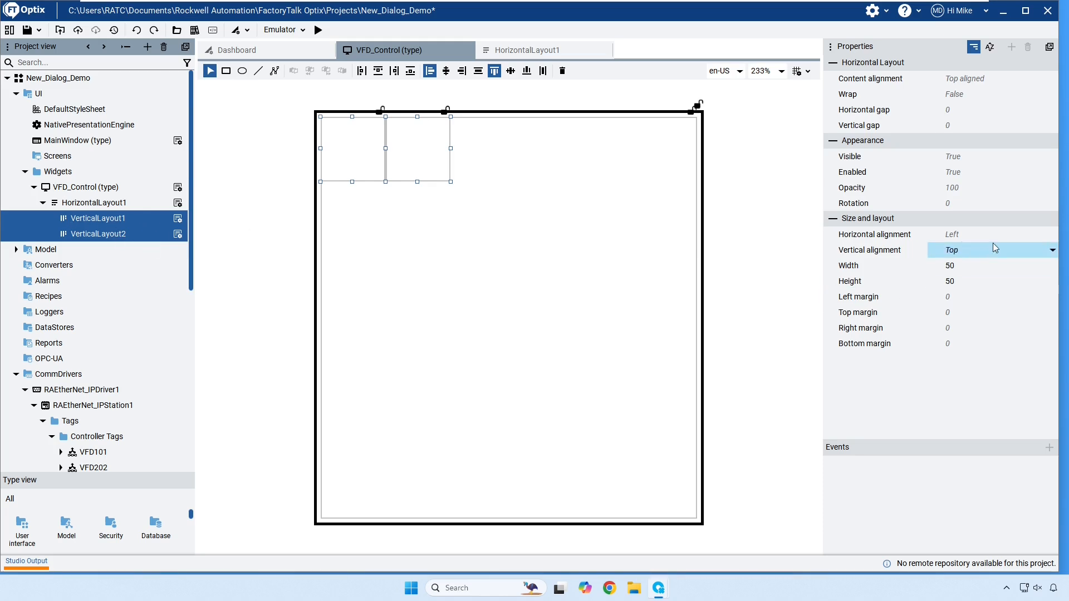
left_click(957, 235)
left_click(977, 304)
left_click(975, 251)
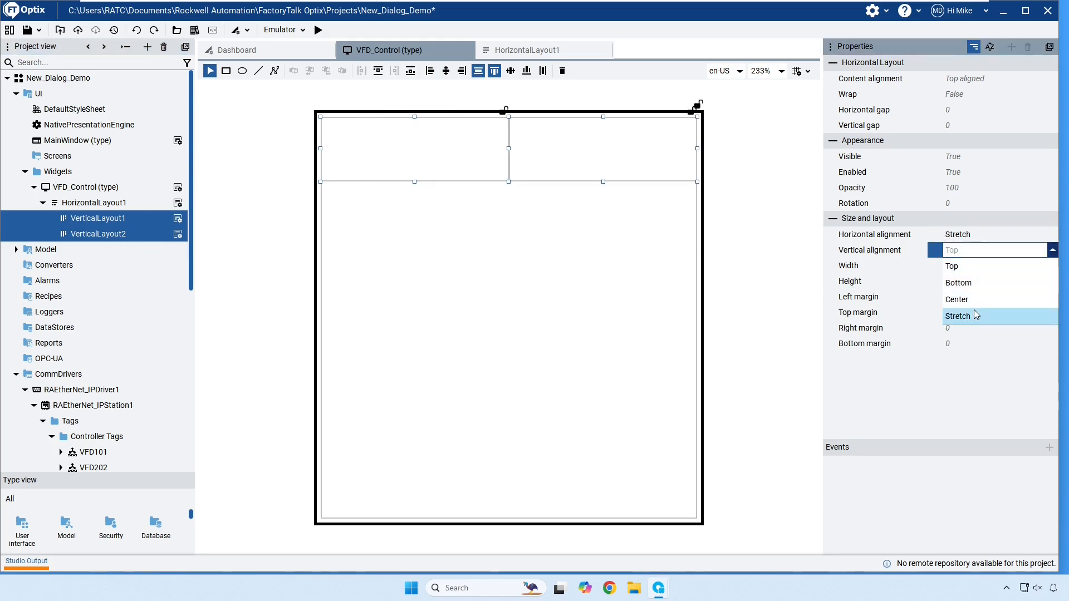
left_click(974, 313)
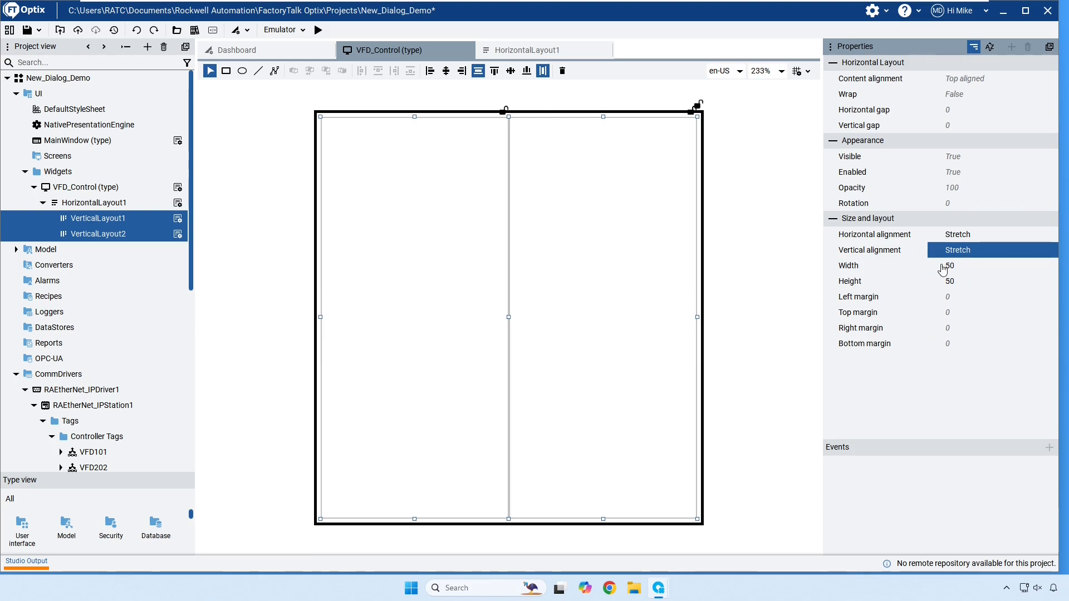
Add a label and a momentary button to VerticalLayout1.
left_click(108, 219)
right_click(110, 219)
mouse_move(137, 241)
mouse_move(290, 240)
left_click(342, 244)
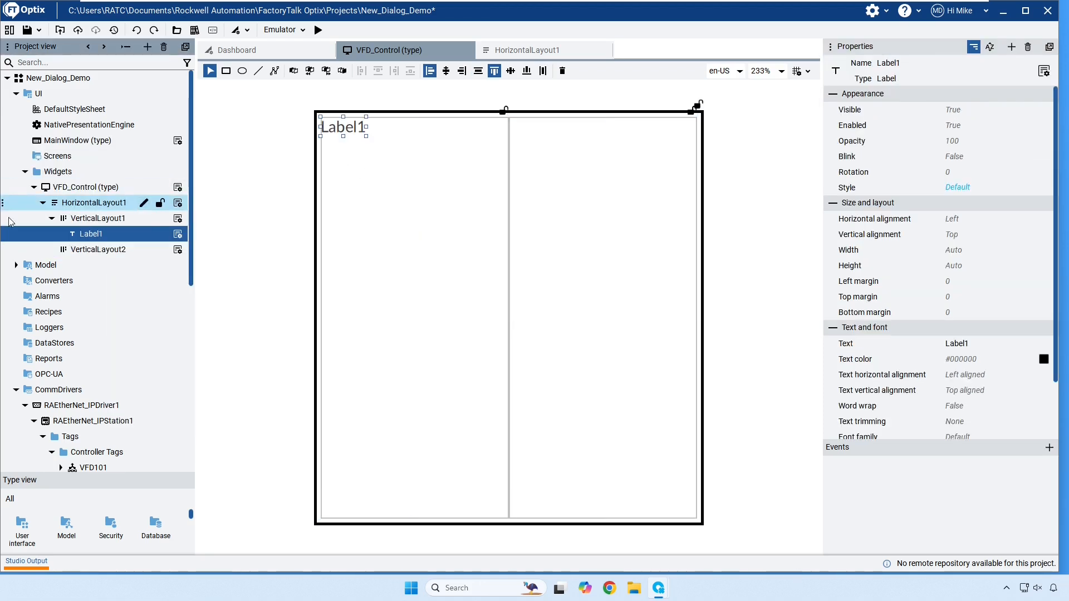
right_click(99, 220)
mouse_move(120, 243)
mouse_move(245, 244)
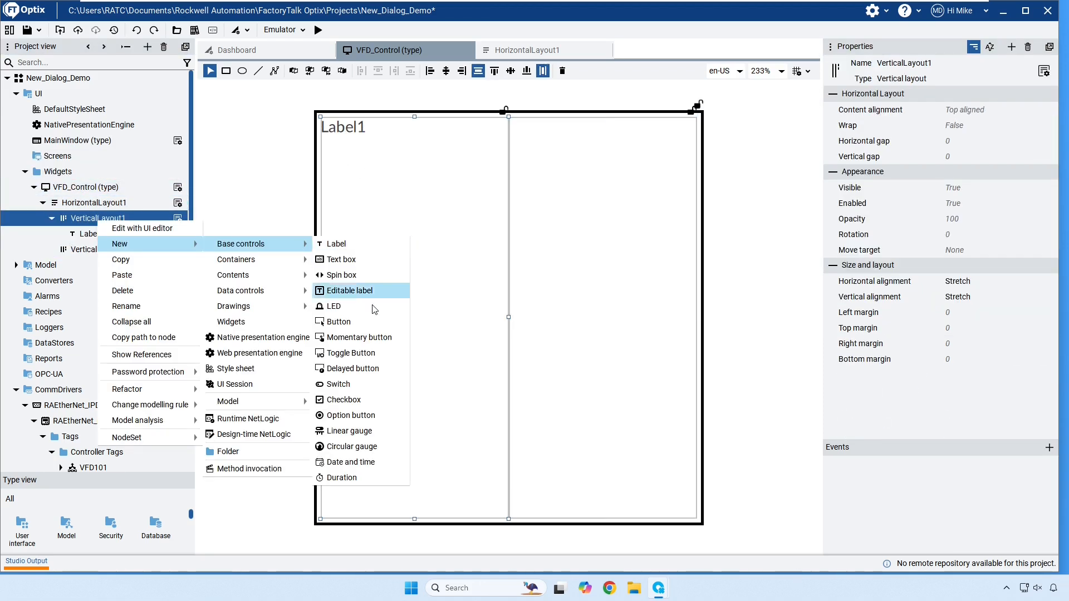
left_click(372, 338)
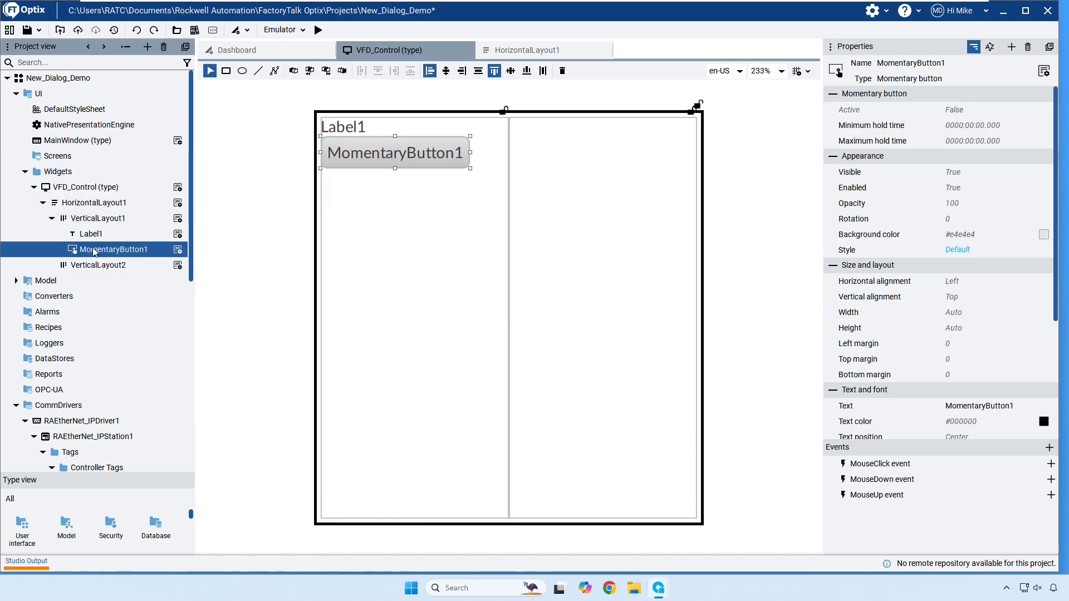
Add a second momentary button to VerticalLayout1.
right_click(86, 218)
mouse_move(145, 240)
mouse_move(262, 248)
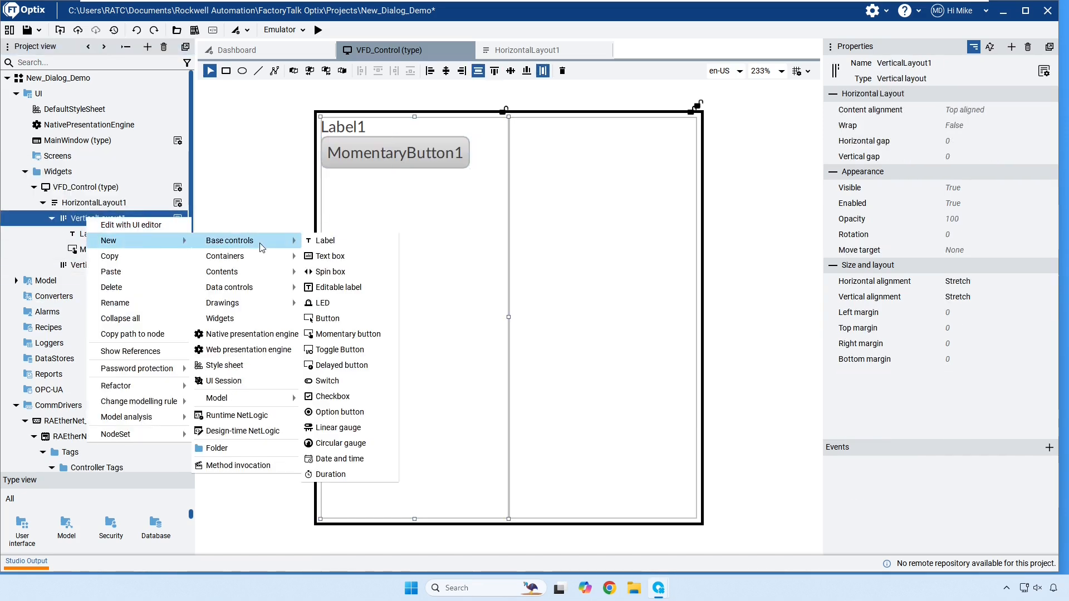
left_click(348, 334)
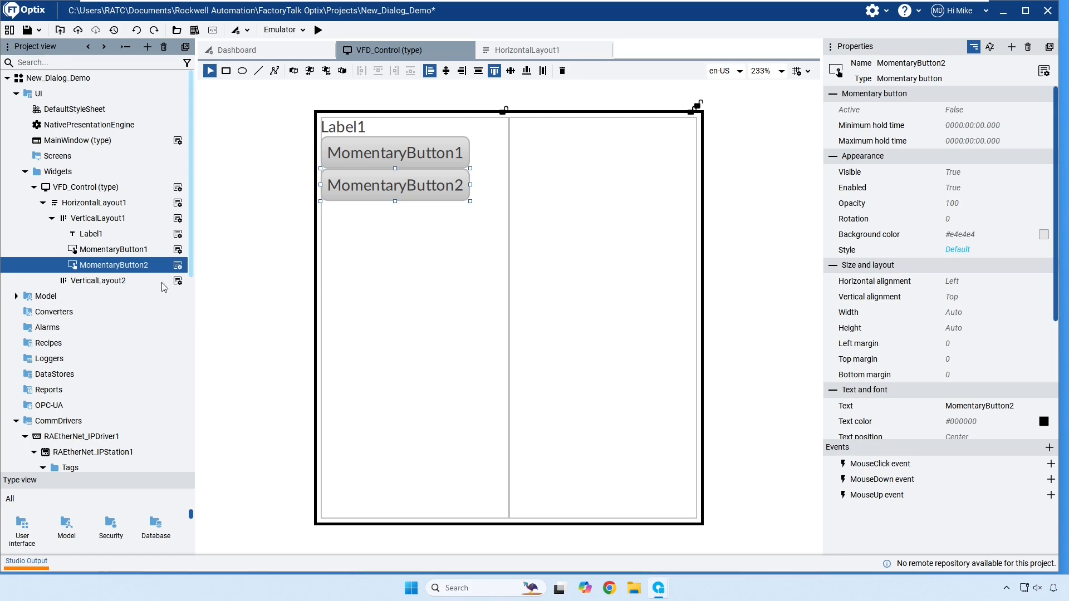
Add a horizontal layout inside VerticalLayout1 and set its horizontal alignment to Stretch.
right_click(105, 218)
mouse_move(156, 242)
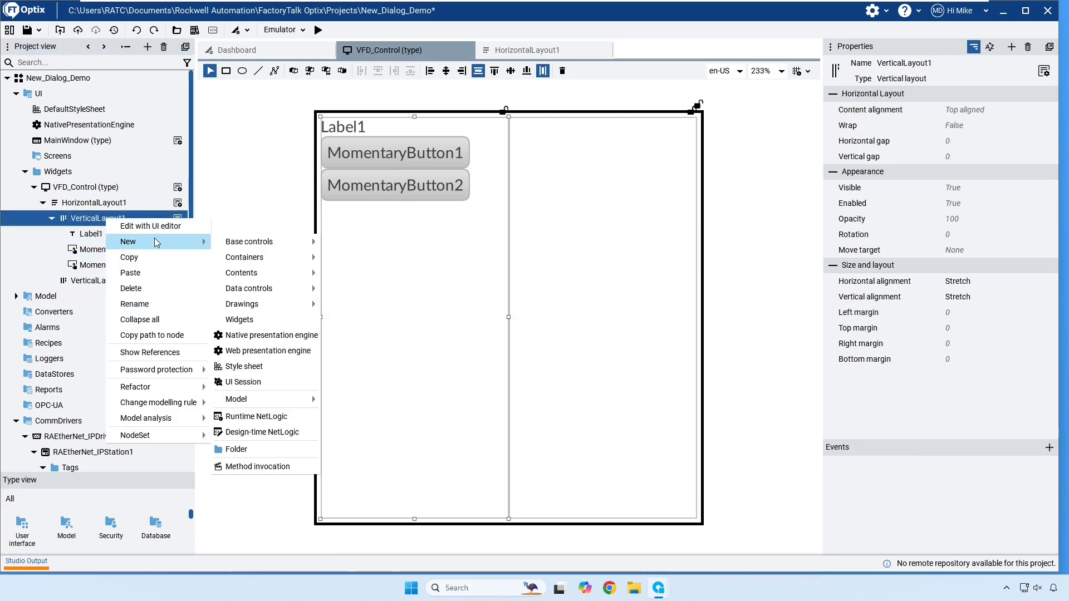
mouse_move(262, 258)
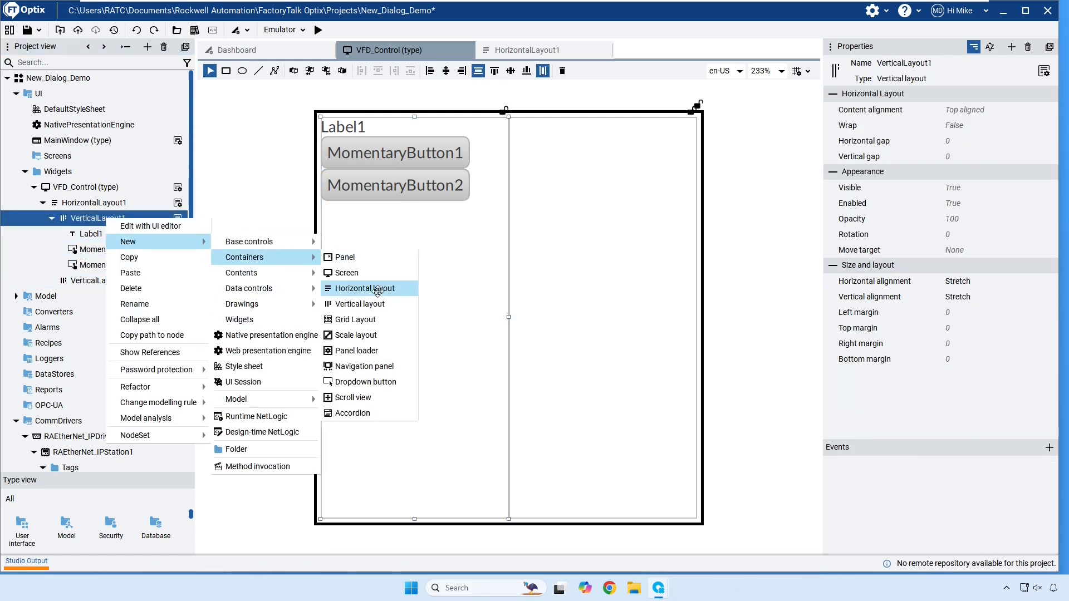
left_click(377, 290)
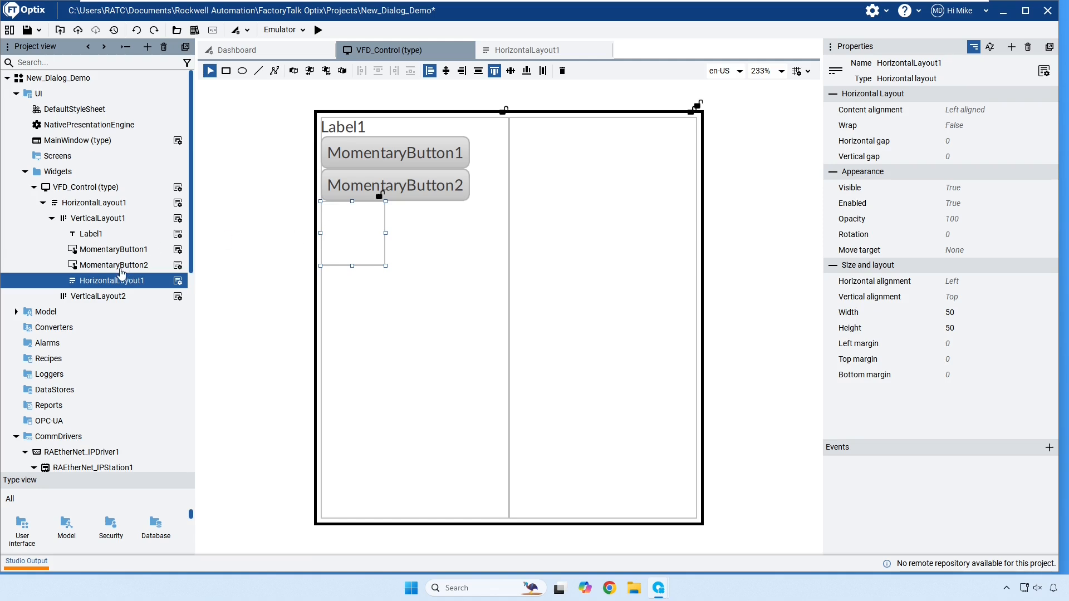
left_click(122, 287)
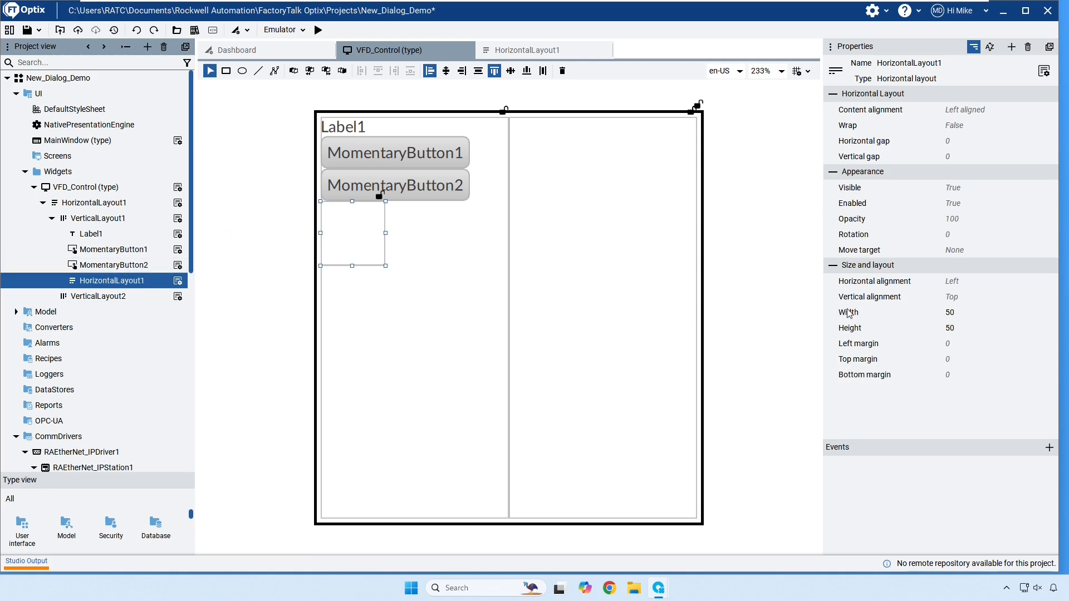
left_click(987, 286)
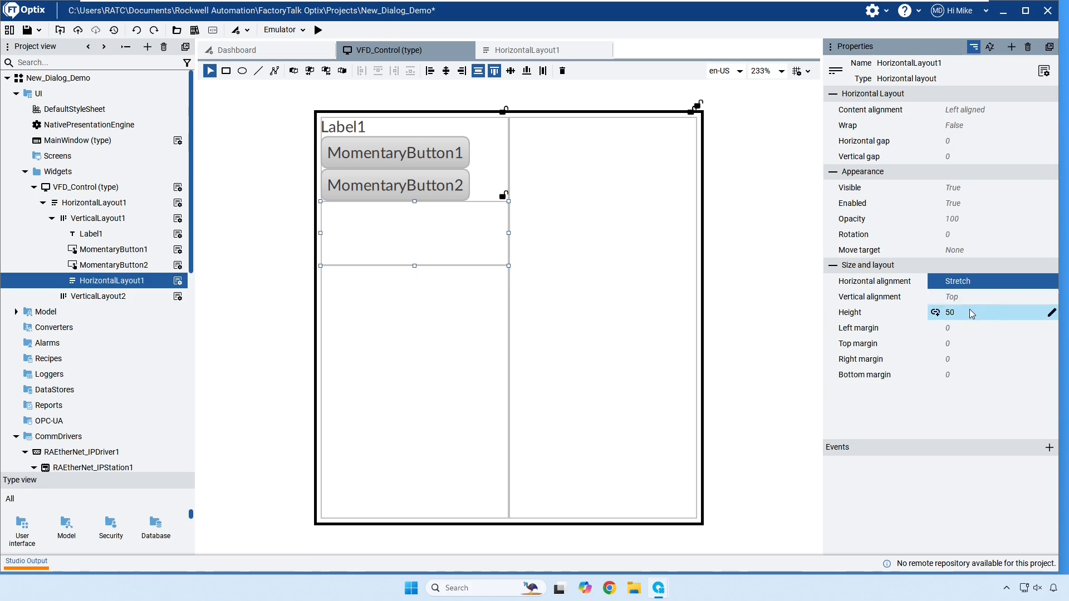
Add two LEDs to the HorizontalLayout1 nested in VerticalLayout1.
right_click(106, 281)
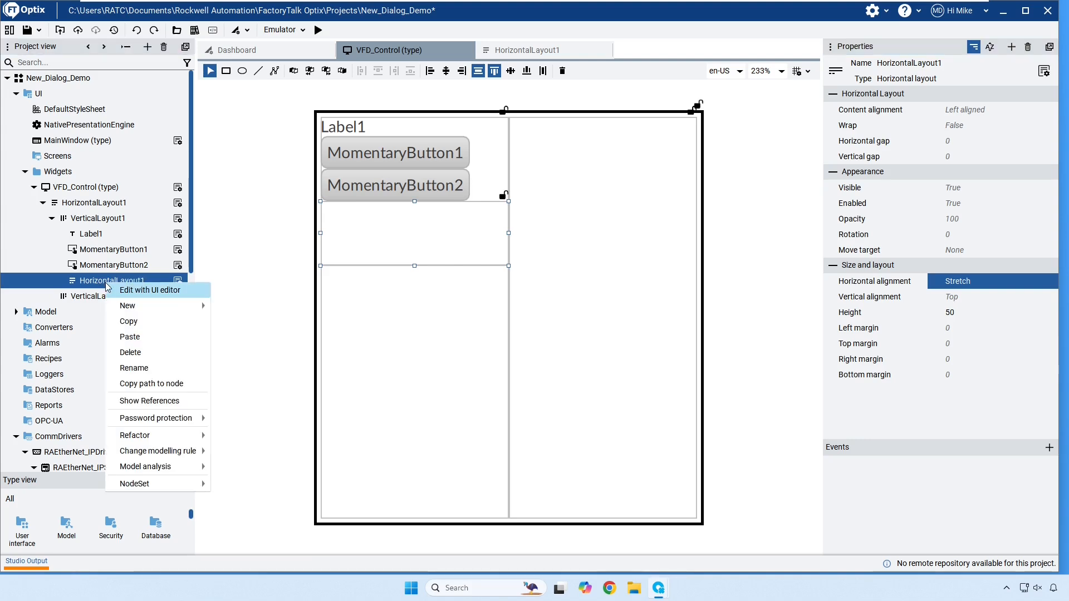
mouse_move(187, 310)
mouse_move(304, 309)
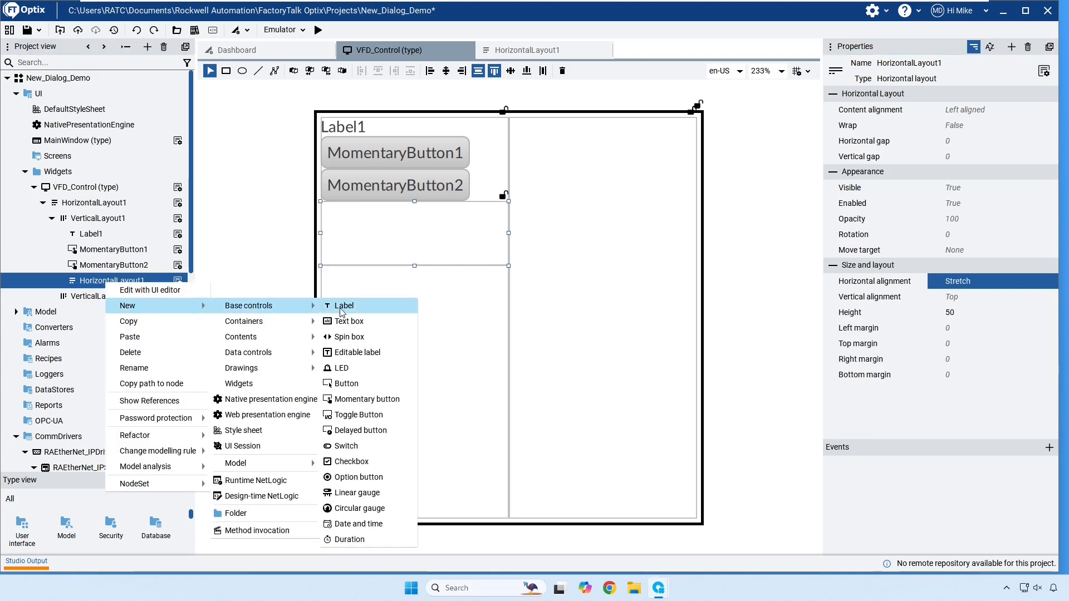
left_click(356, 368)
right_click(117, 286)
mouse_move(167, 309)
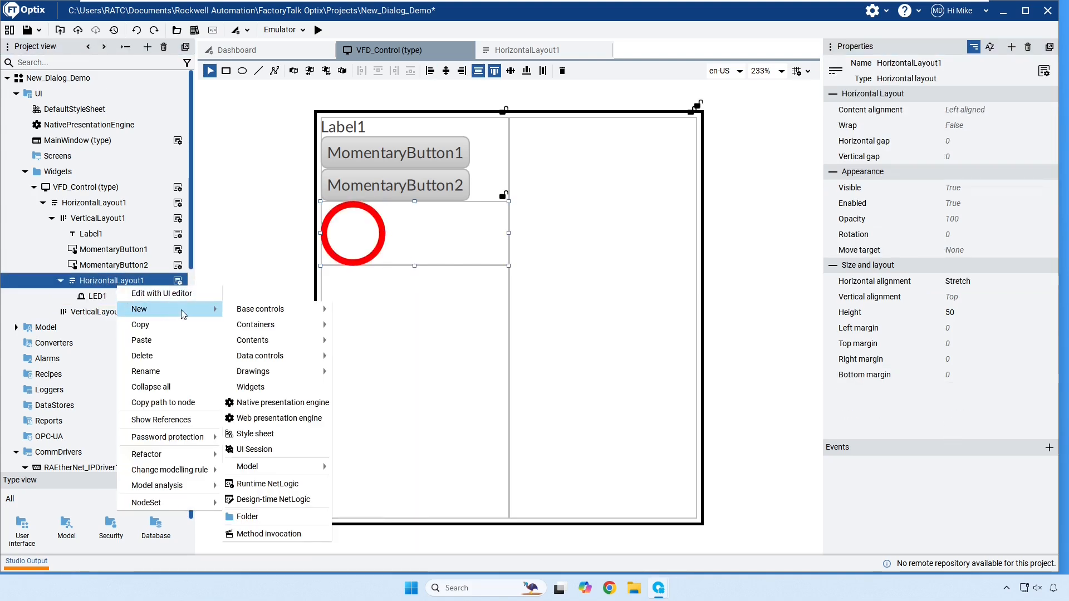
mouse_move(273, 309)
left_click(354, 371)
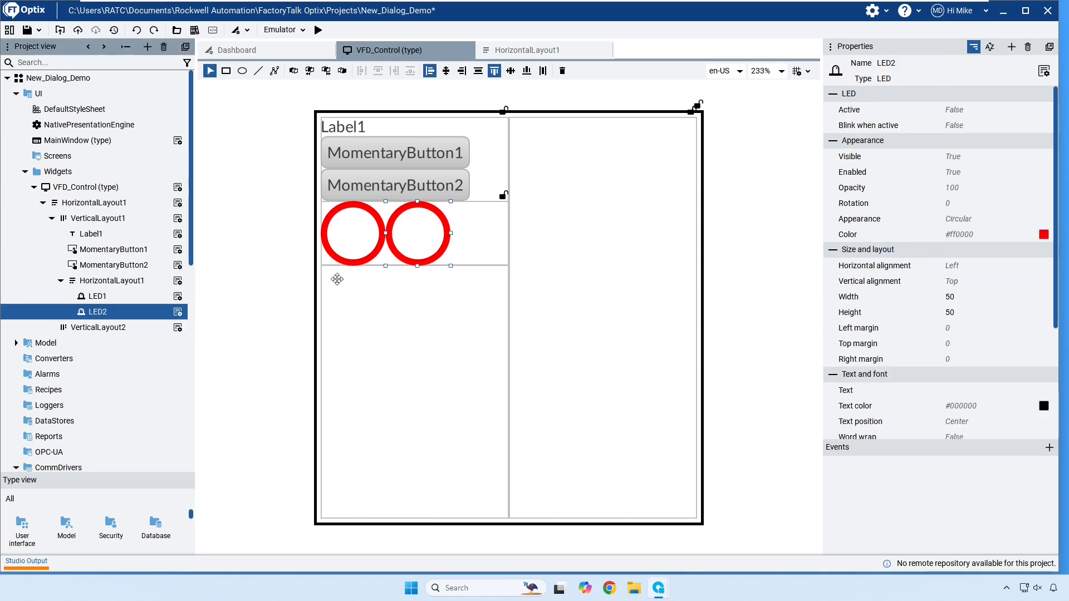
Set the text of LED2 to Faulted and the text of LED1 to Active.
scroll(974, 284, "down", 2)
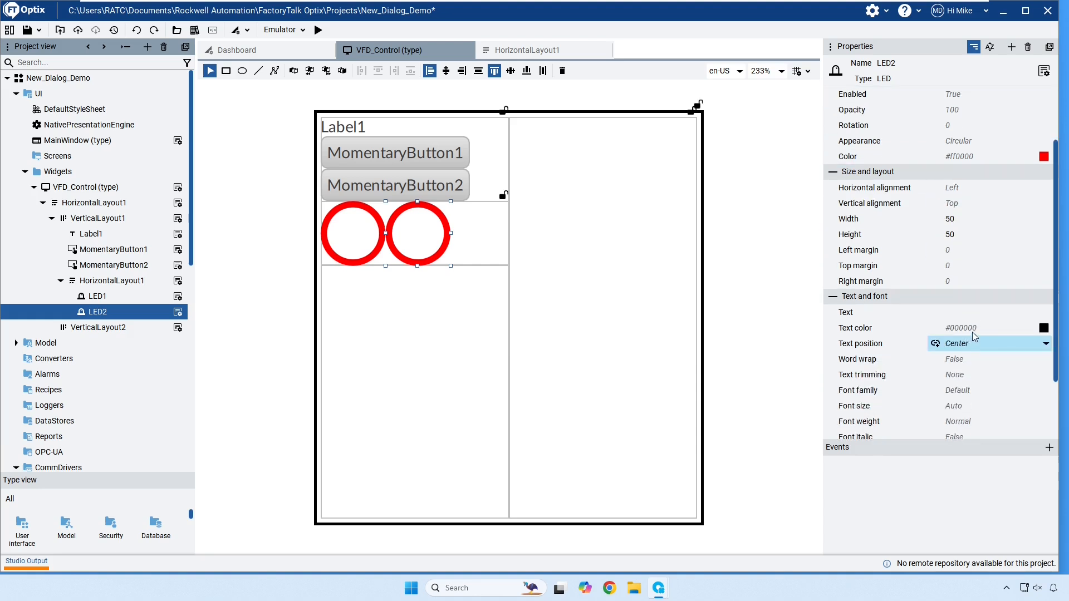
left_click(978, 315)
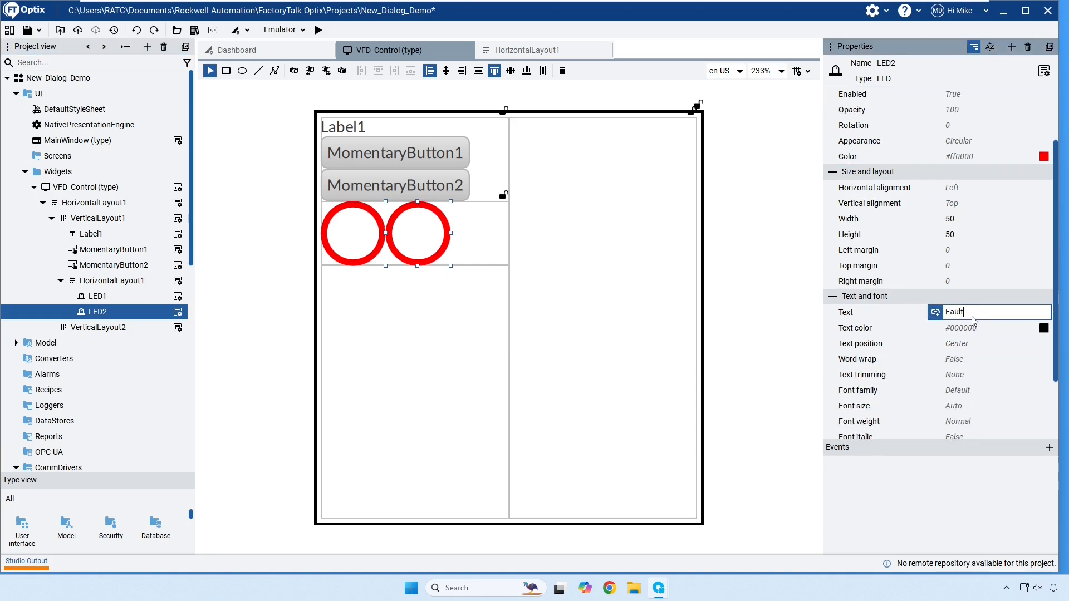
key("Return")
left_click(123, 298)
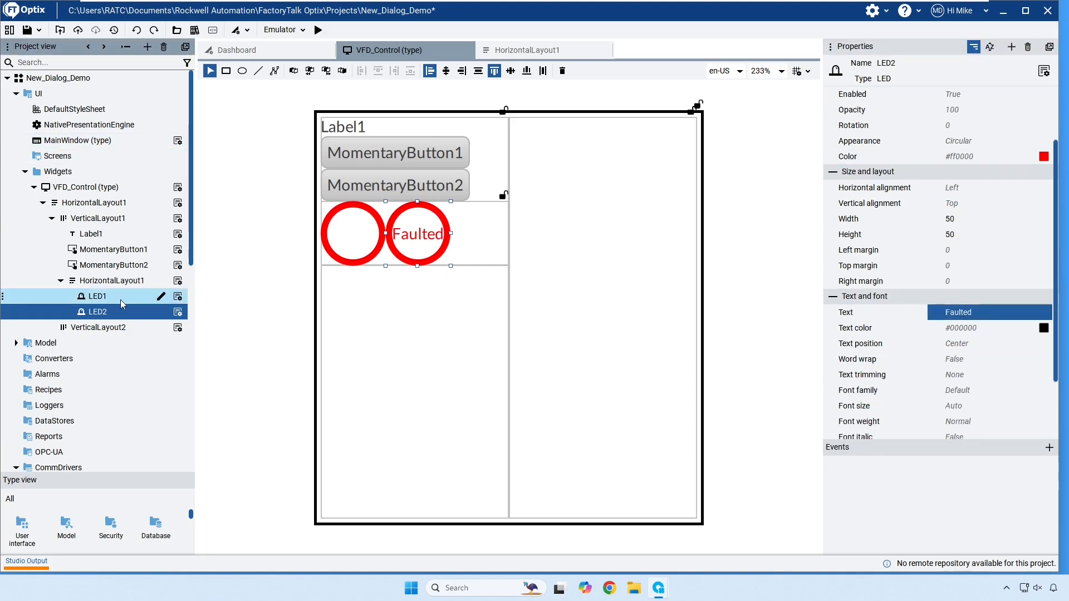
left_click(975, 391)
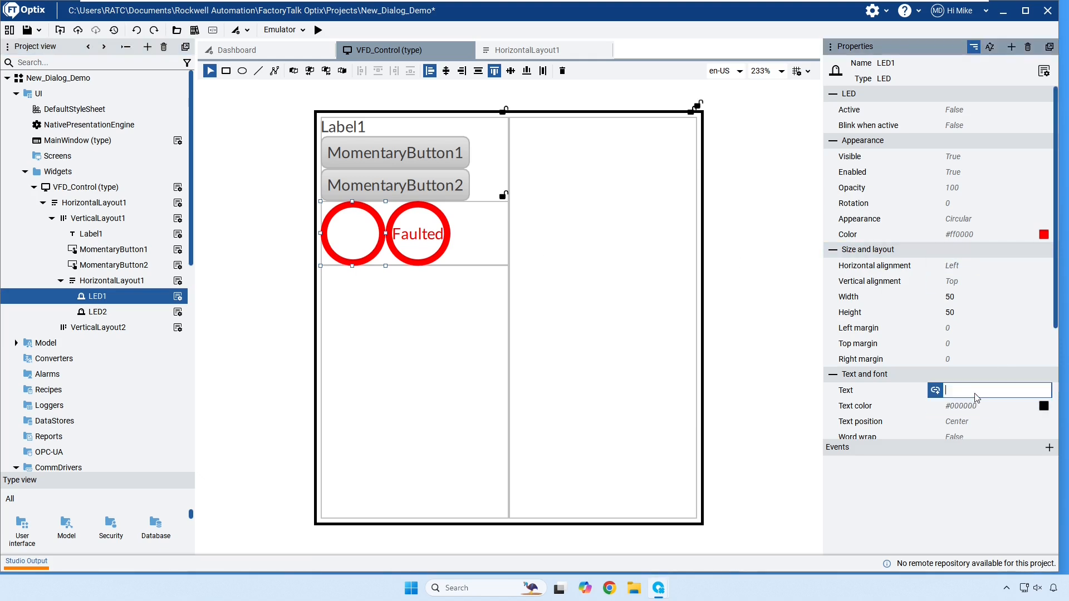
type("Active")
key("Return")
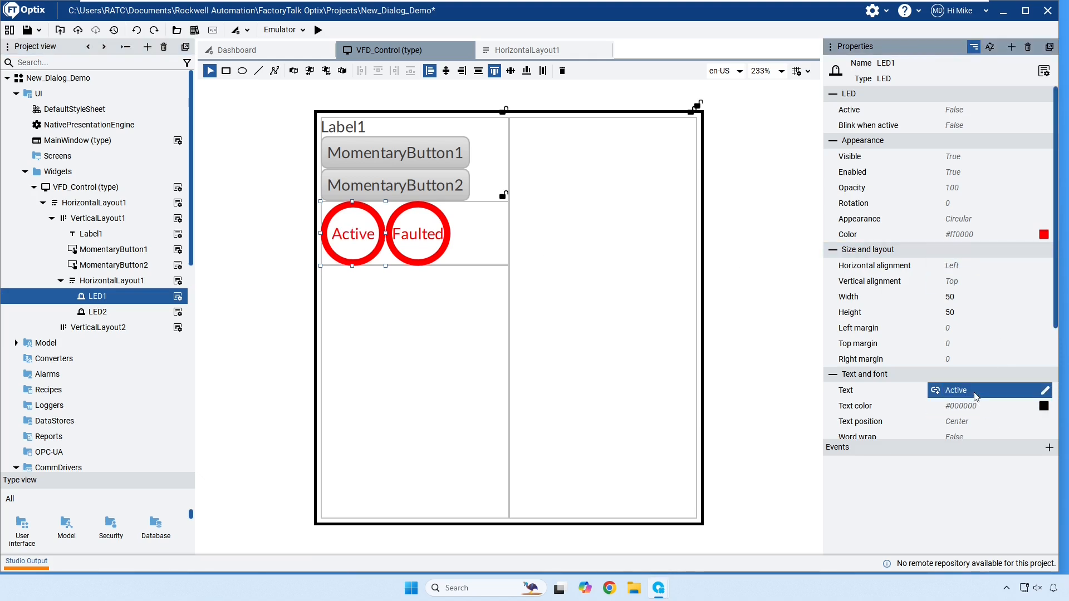
Set the color of LED1 to green, #008000.
left_click(1044, 235)
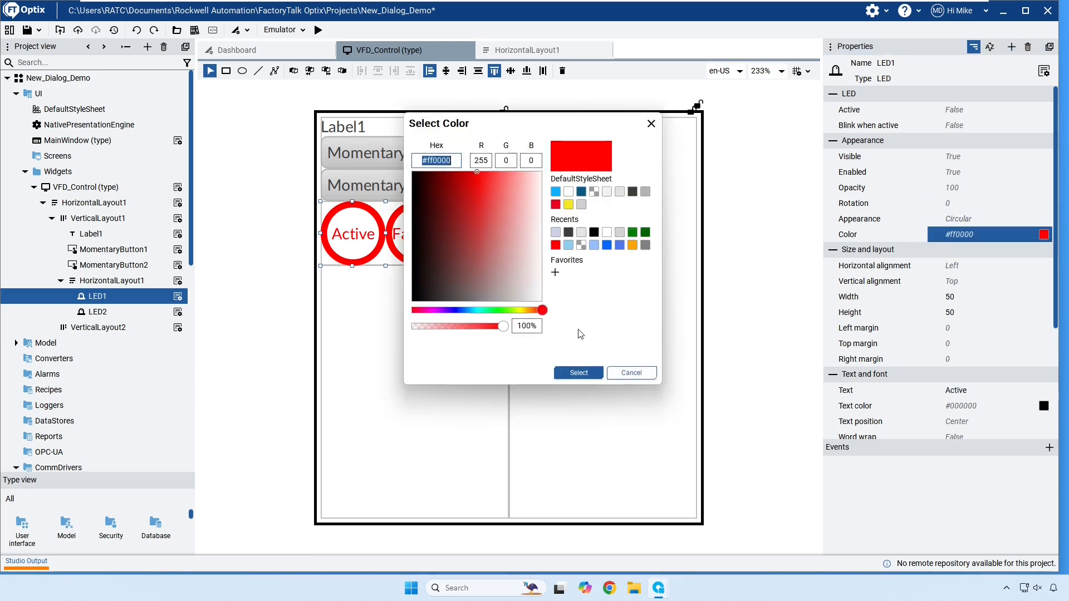
left_click(630, 373)
left_click(991, 239)
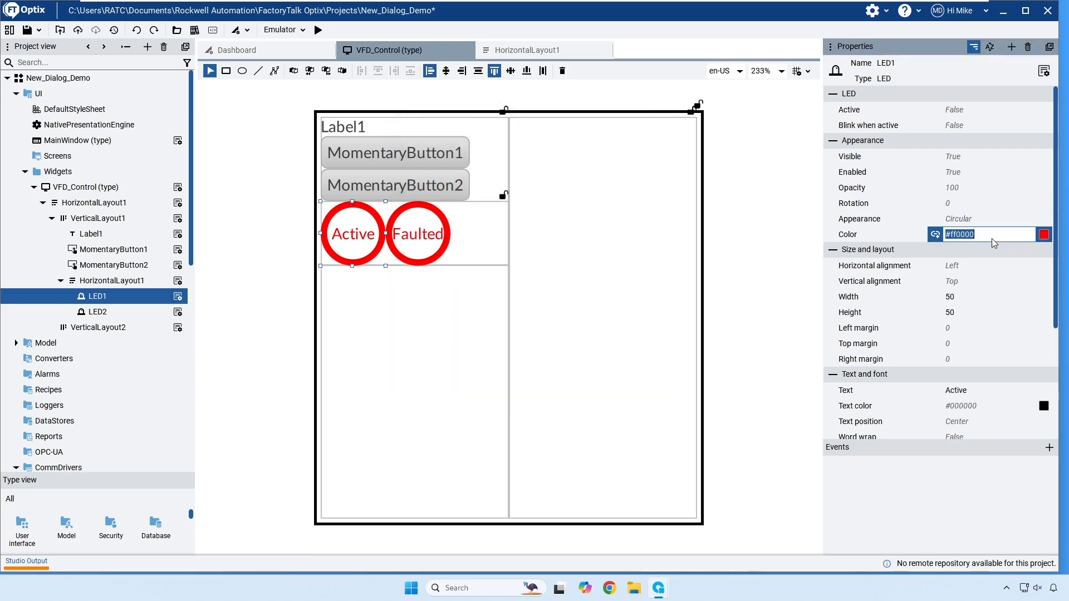
type("#008000")
key("Return")
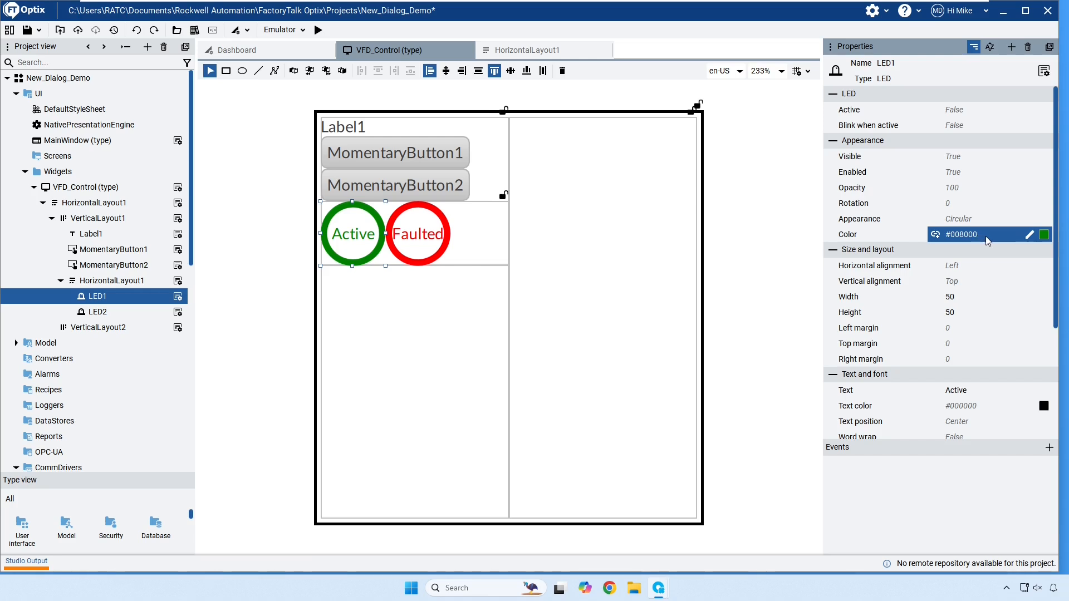
Set the nested HorizontalLayout1's content alignment to Center aligned and give LED1 left and right margins of 10.
left_click(114, 280)
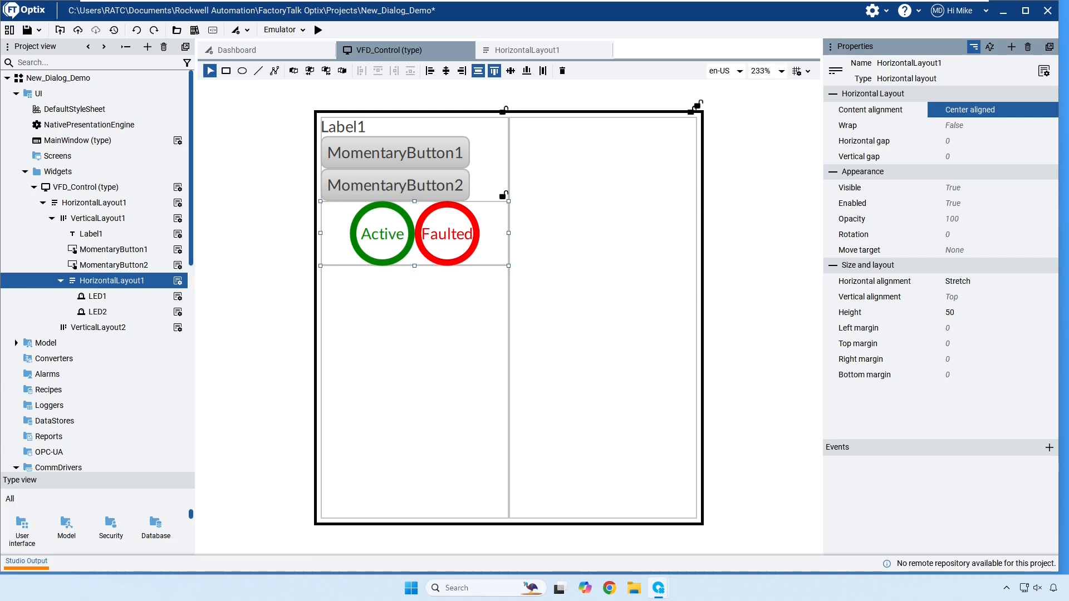
left_click(110, 299)
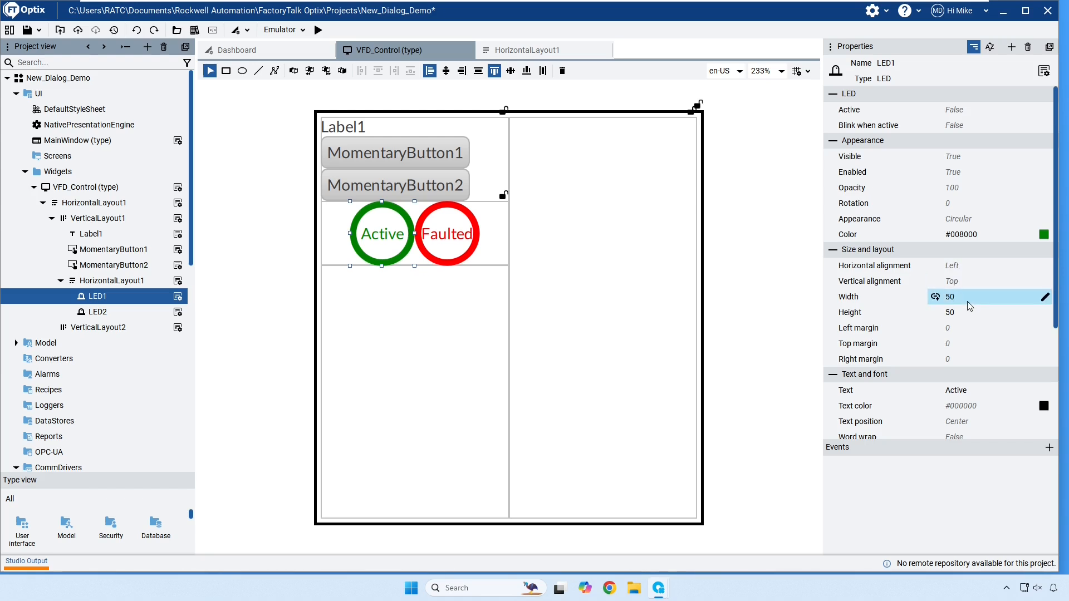
left_click(964, 330)
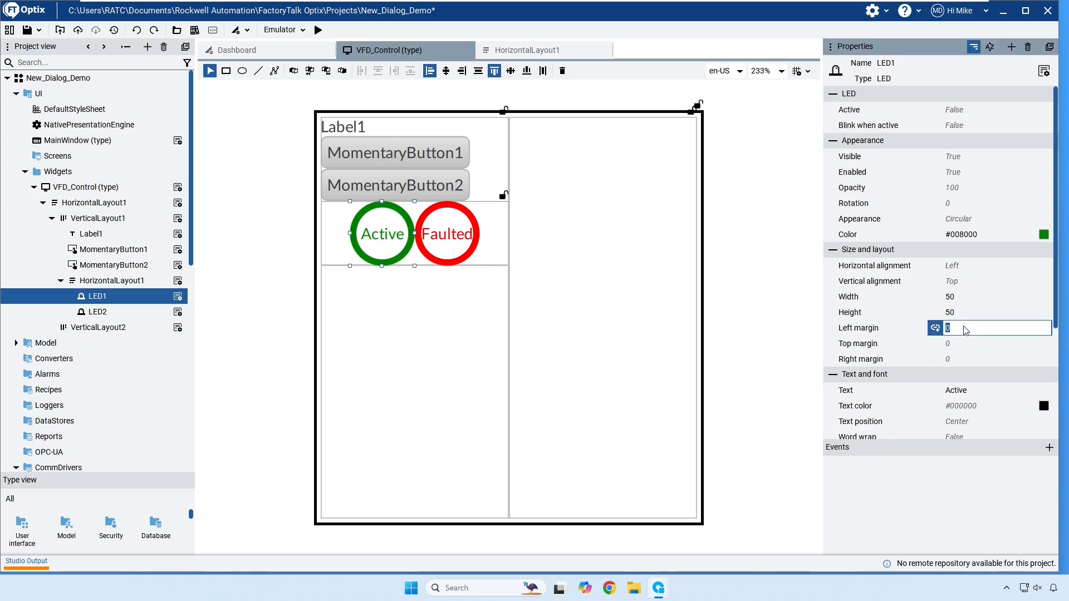
type("10")
key("Return")
left_click(968, 356)
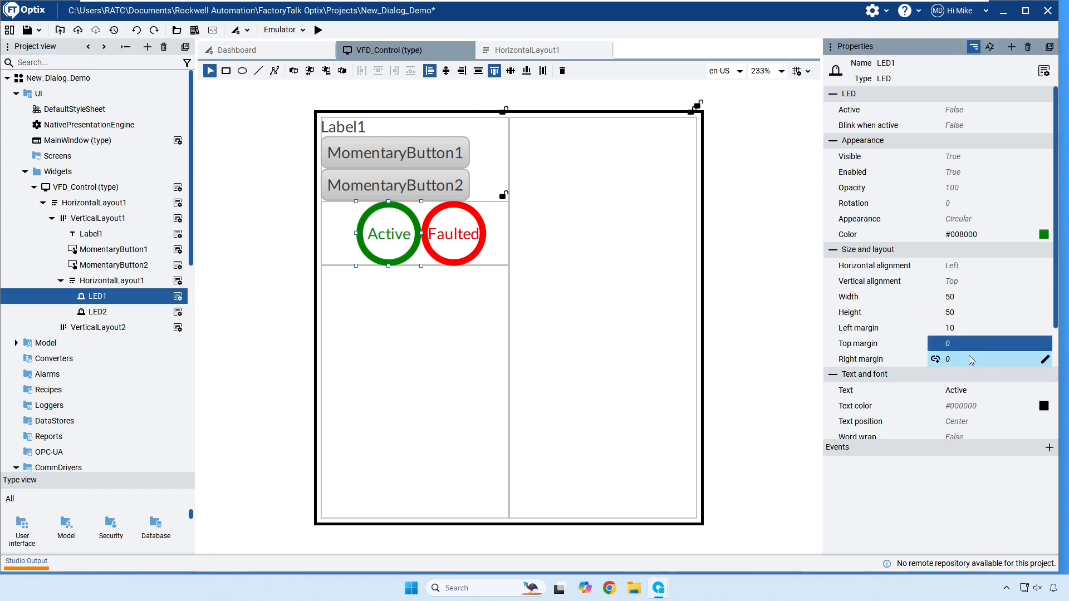
type("10")
key("Return")
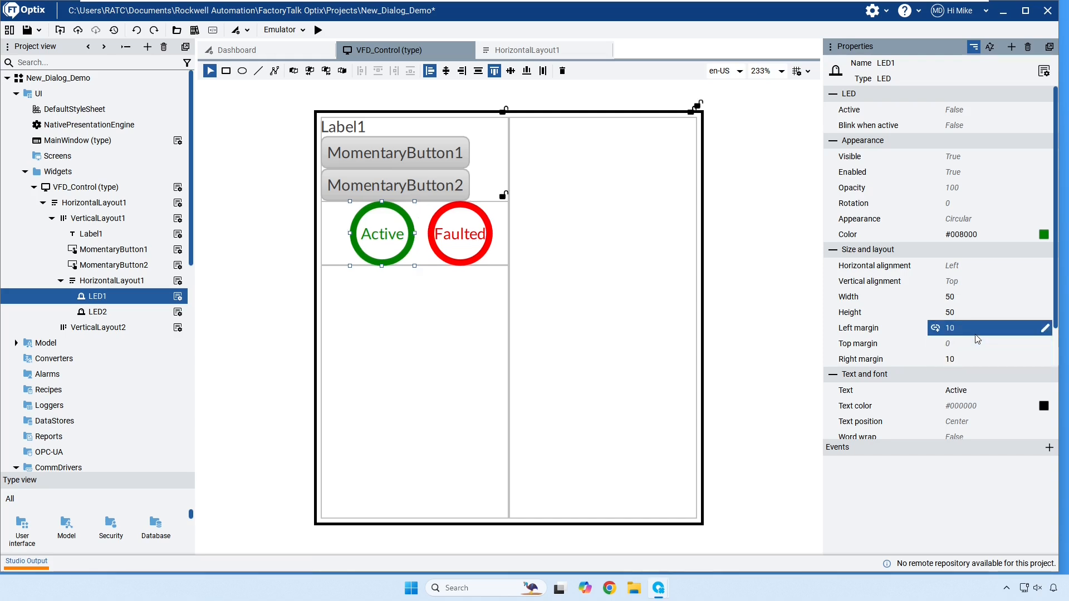
Set the left and right margins of LED2 to 10.
left_click(98, 311)
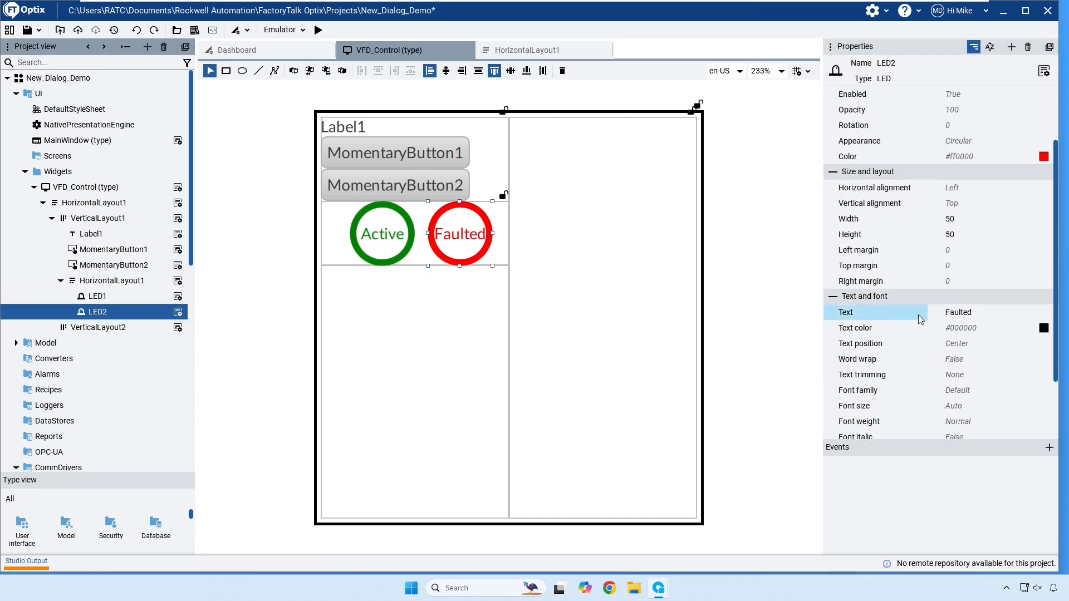
left_click(957, 251)
type("10")
key("Tab")
key("Tab")
type("10")
key("Return")
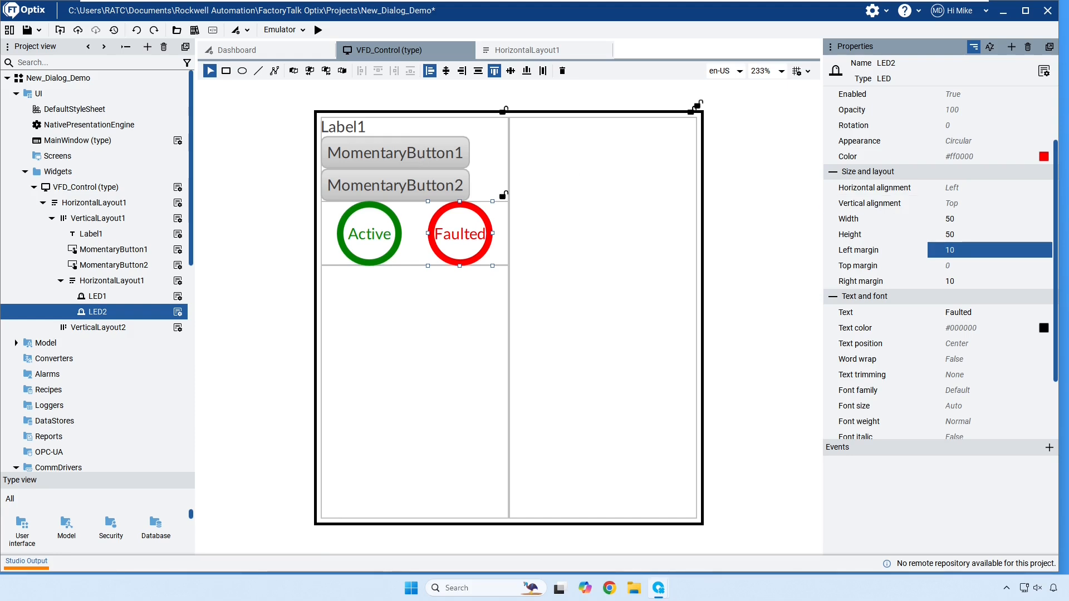
Set the horizontal and vertical alignment of MomentaryButton1 and MomentaryButton2 together to Stretch.
left_click(119, 249)
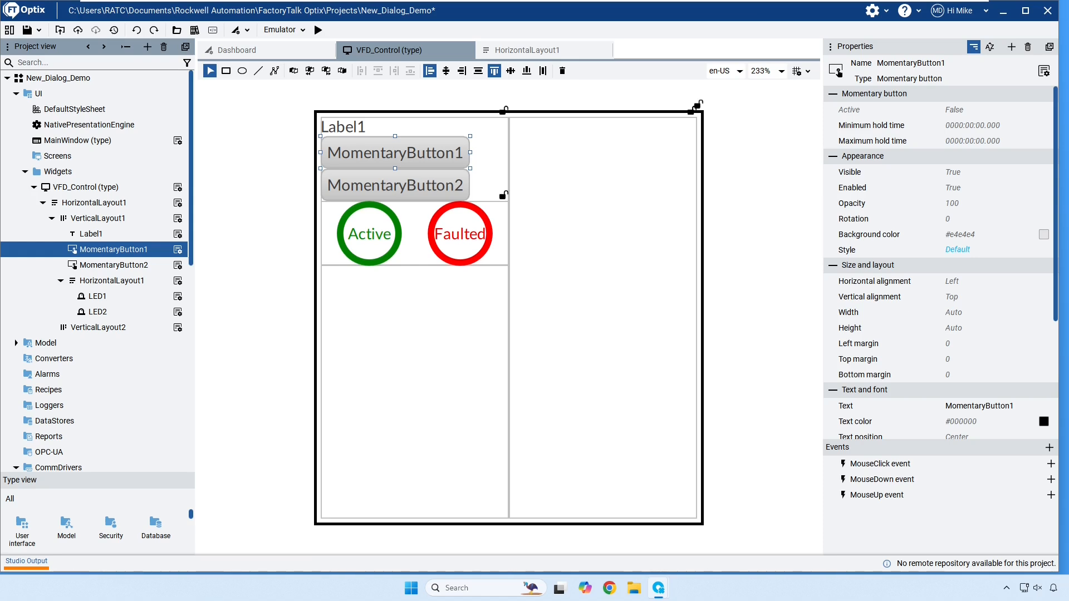
left_click(109, 265, "ctrl")
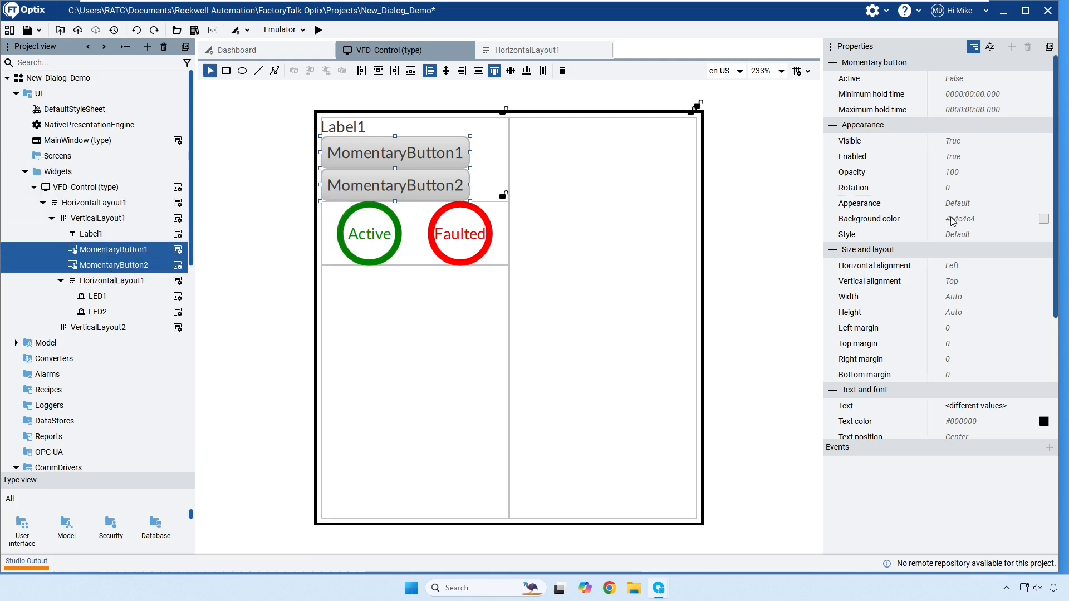
left_click(981, 266)
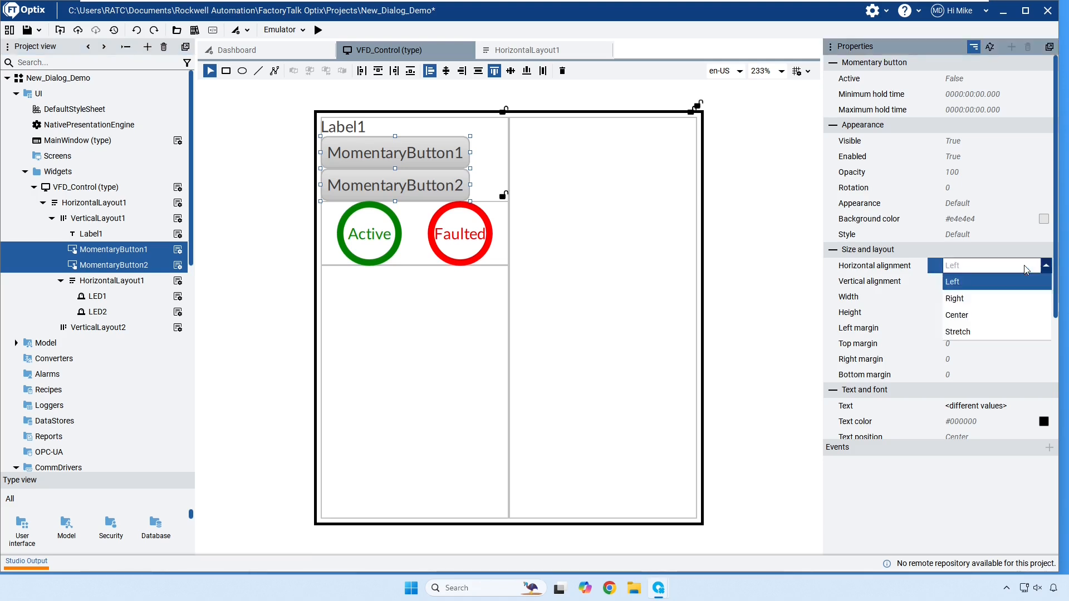
left_click(979, 331)
left_click(980, 282)
left_click(997, 345)
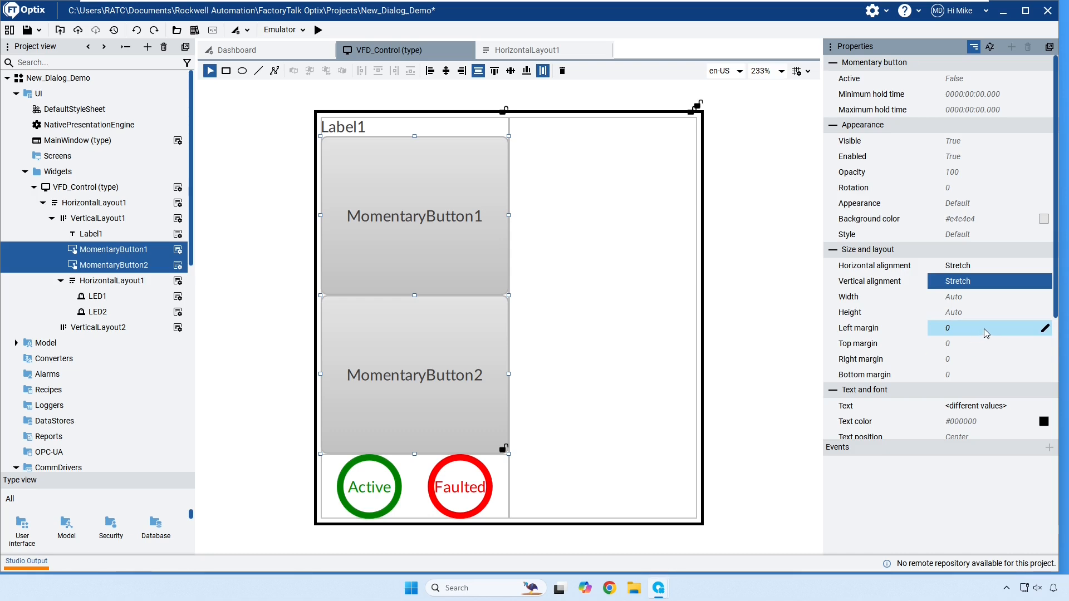
Set the left, top, right and bottom margins of both momentary buttons to 20.
left_click(983, 329)
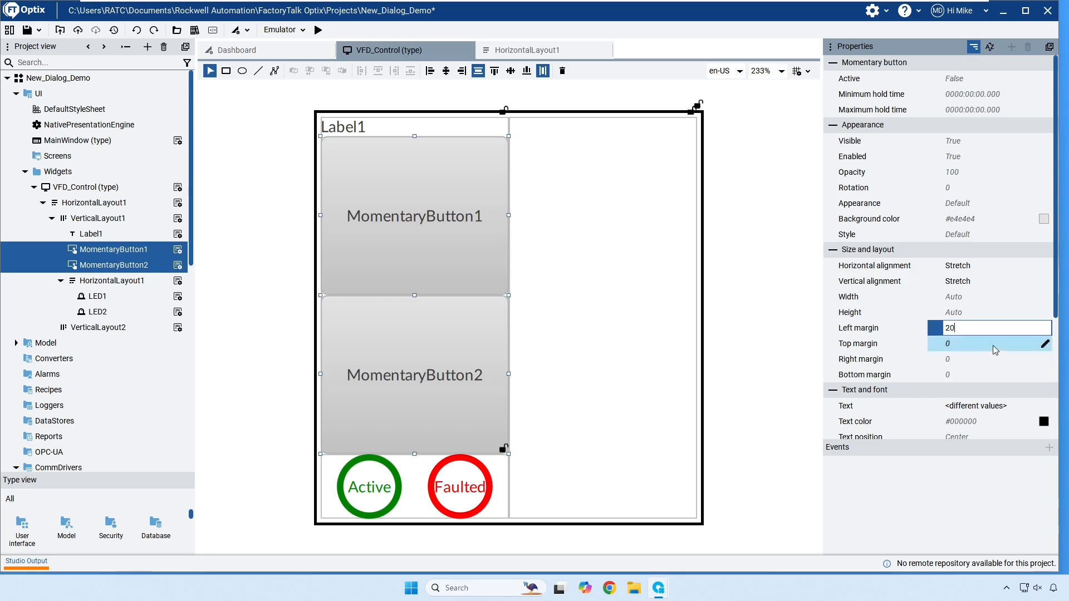
left_click(976, 344)
type("20")
left_click(974, 359)
type("20")
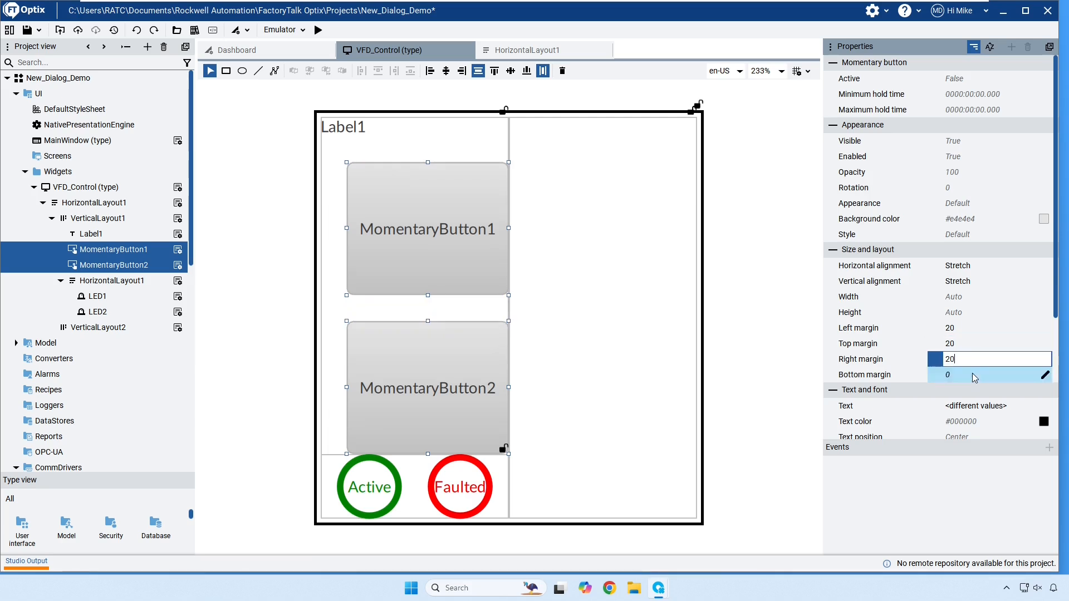
left_click(973, 375)
type("20")
key("Return")
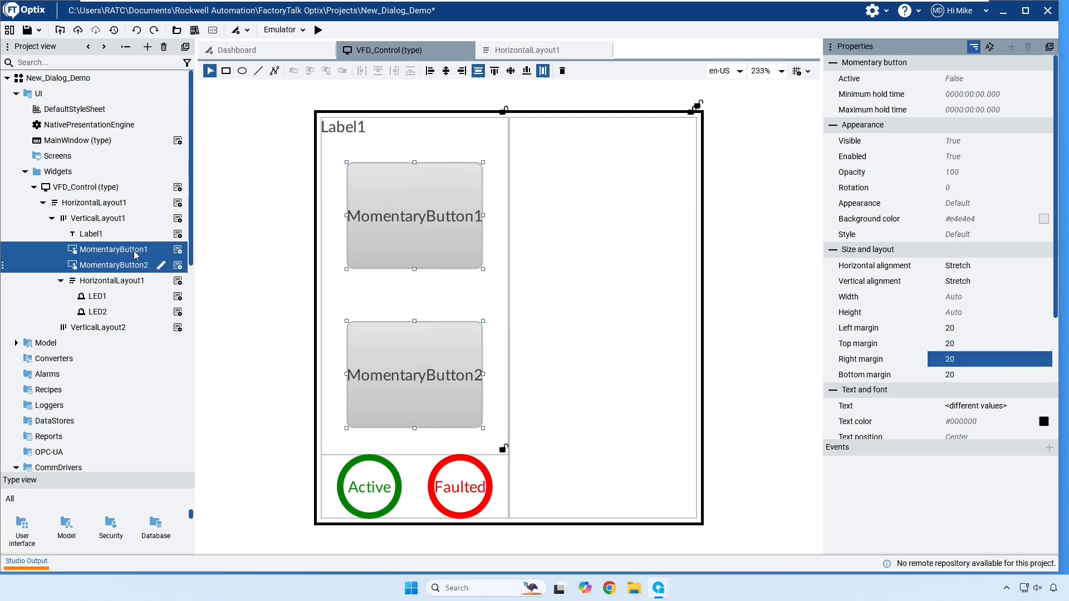
Set the text of MomentaryButton1 to Start.
left_click(424, 258)
scroll(996, 312, "down", 1)
left_click(1007, 345)
type("Star")
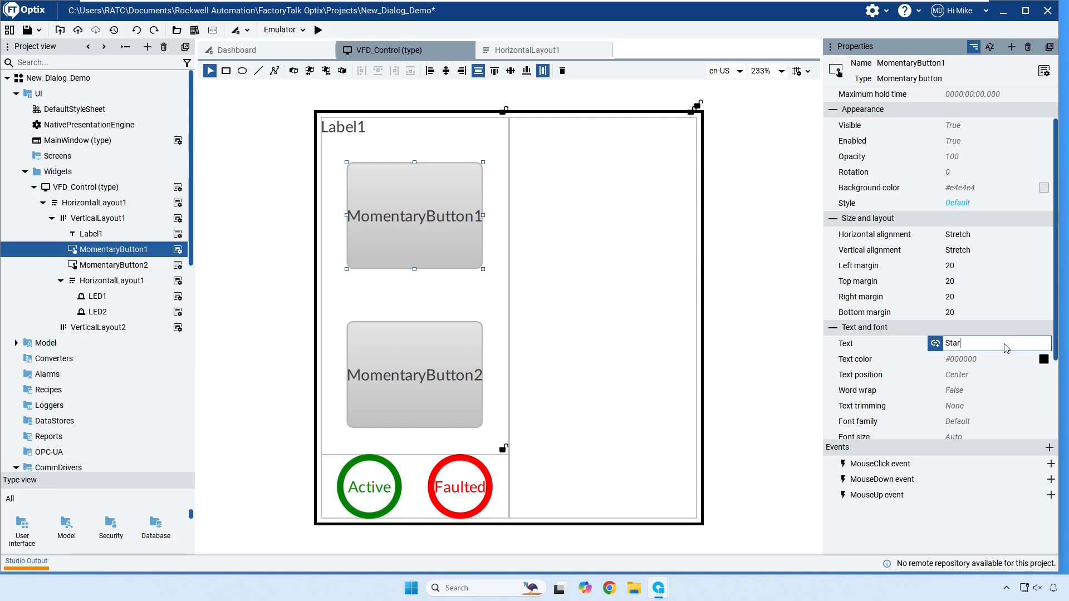
type("t")
key("Return")
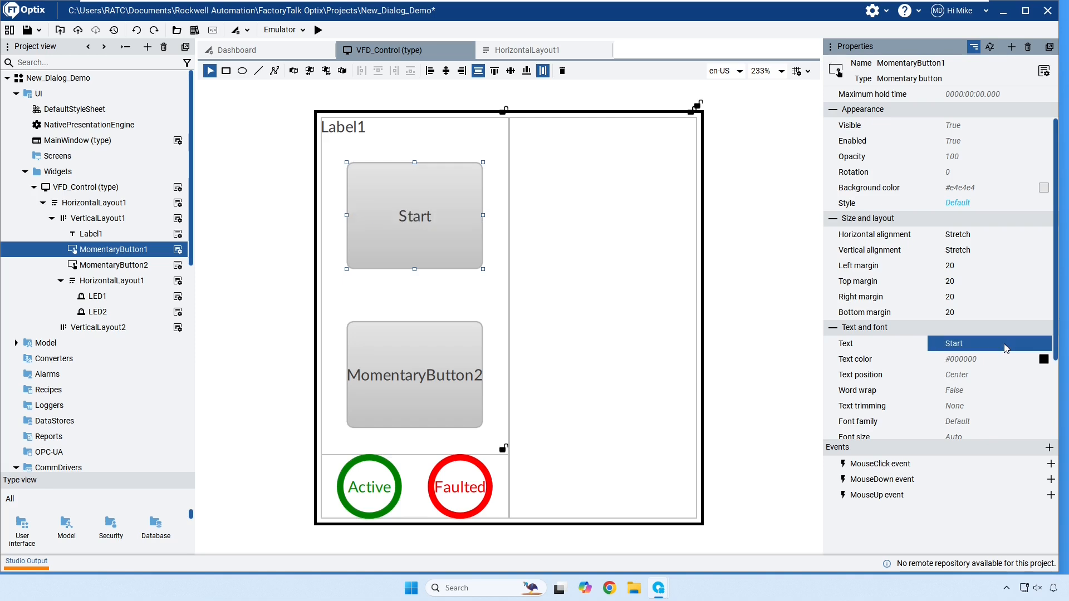
Set the text of MomentaryButton2 to Stop.
left_click(498, 378)
left_click(984, 391)
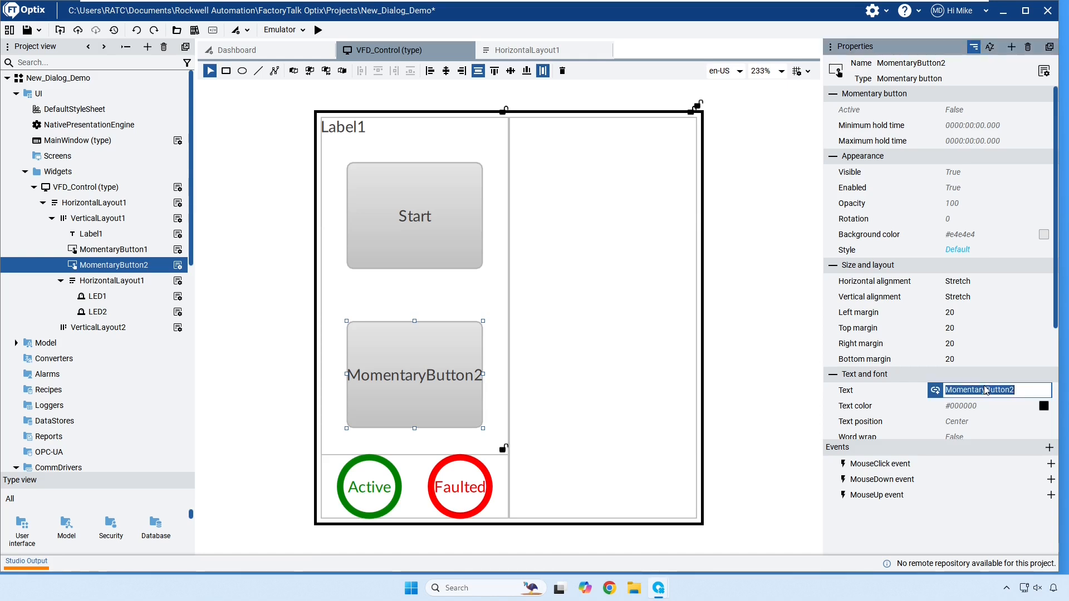
type("Stop")
key("Return")
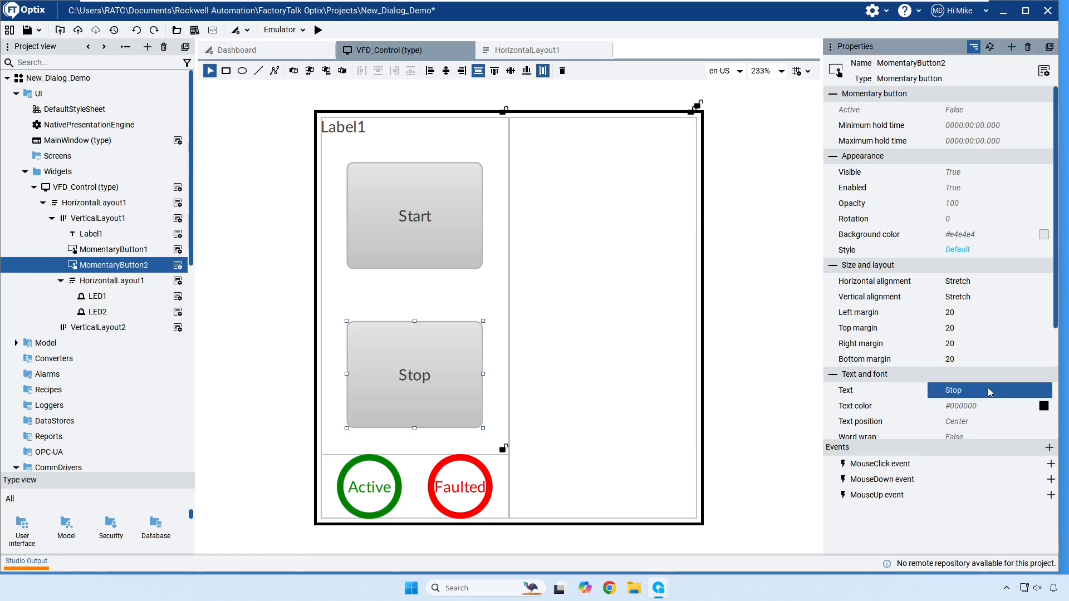
Set the horizontal alignment of Label1 above the Start button to Stretch, keeping its vertical alignment at Top.
left_click(91, 234)
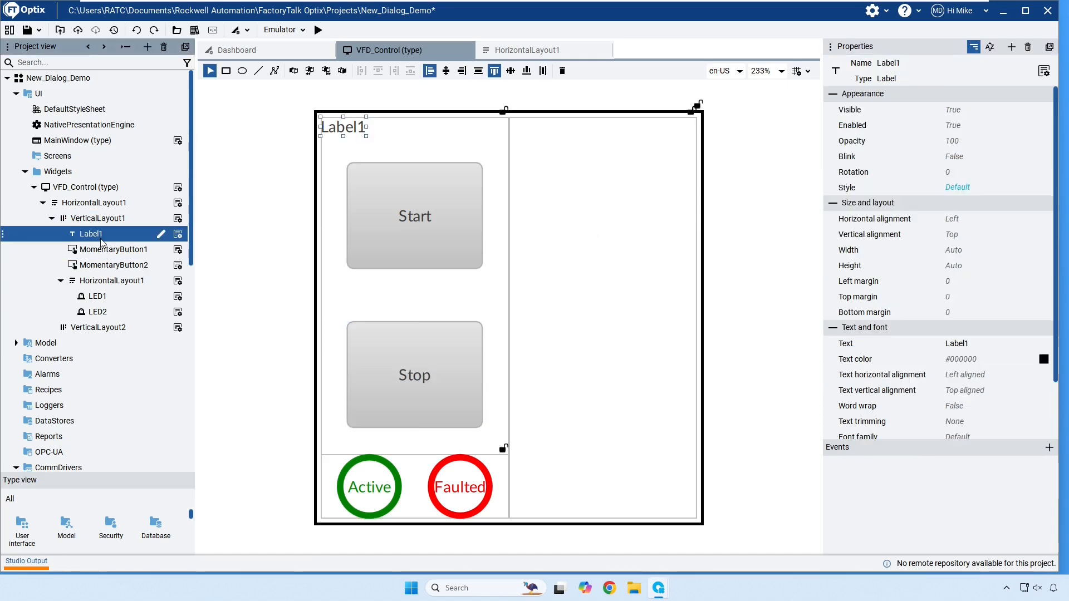
left_click(987, 225)
left_click(997, 280)
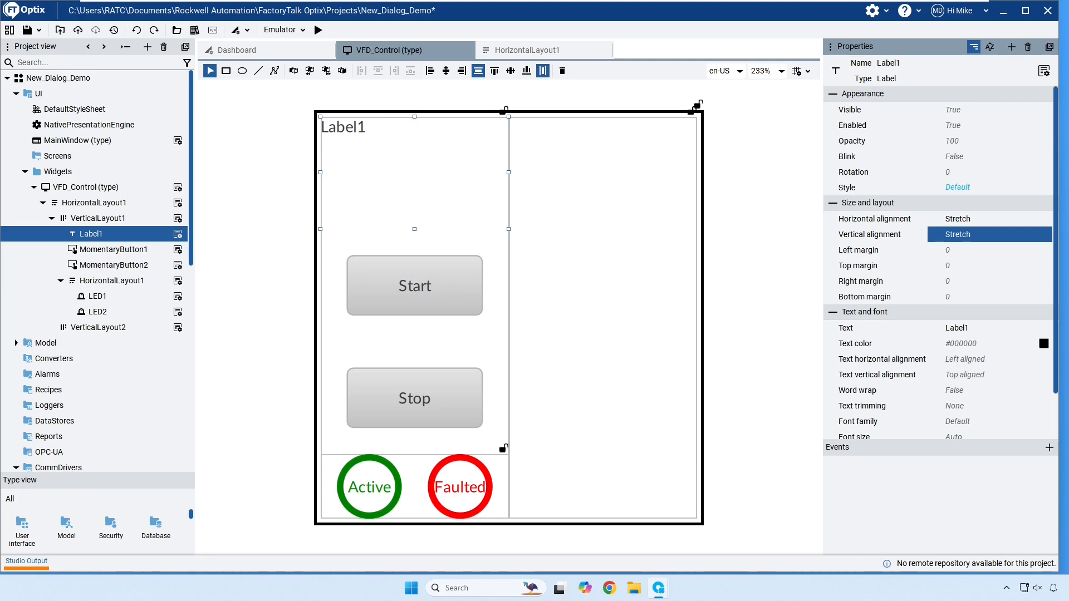
left_click(976, 234)
left_click(972, 252)
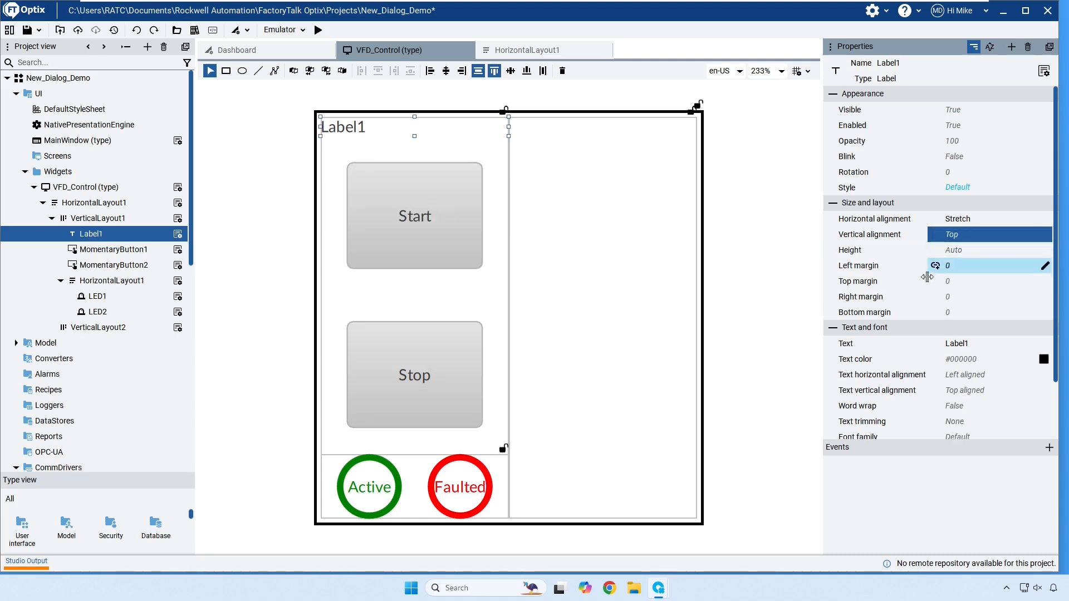
Set both the text horizontal alignment and the text vertical alignment of Label1 to Center aligned.
scroll(991, 334, "down", 2)
left_click(986, 312)
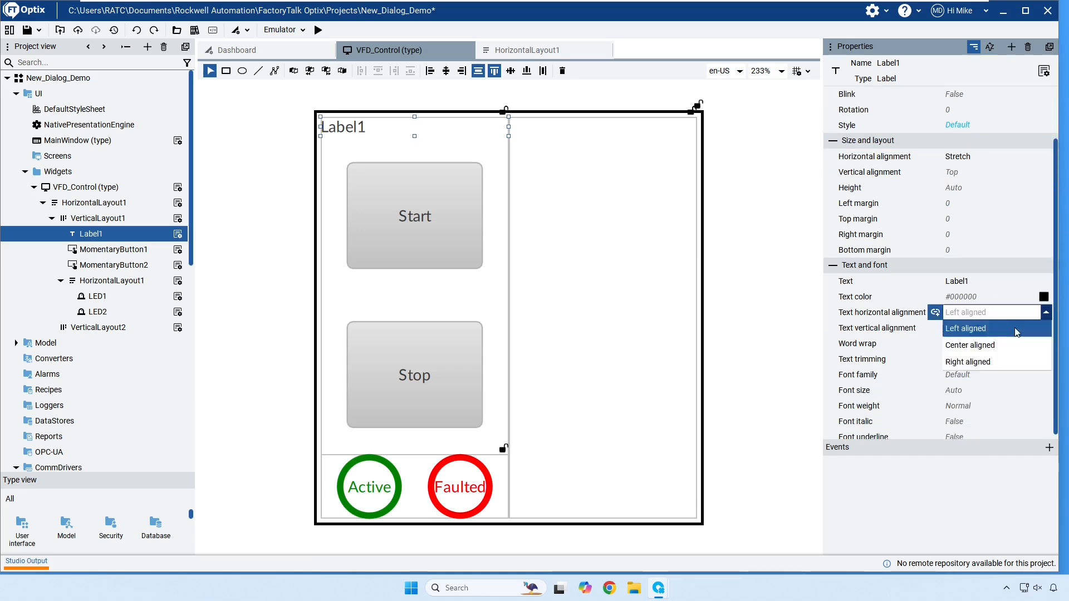
left_click(992, 347)
left_click(1000, 332)
left_click(993, 362)
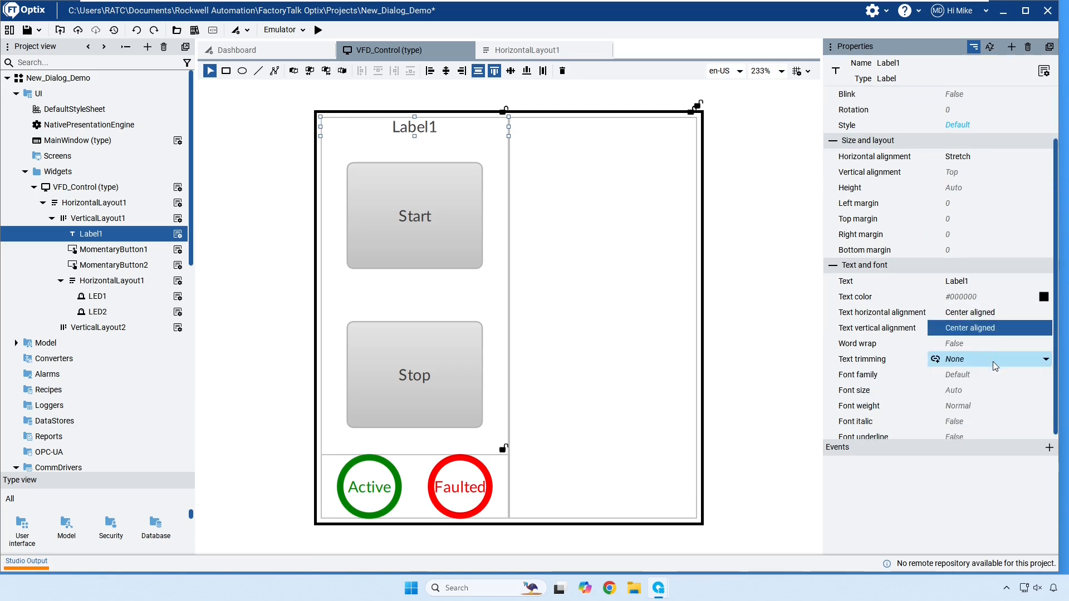
left_click(1001, 378)
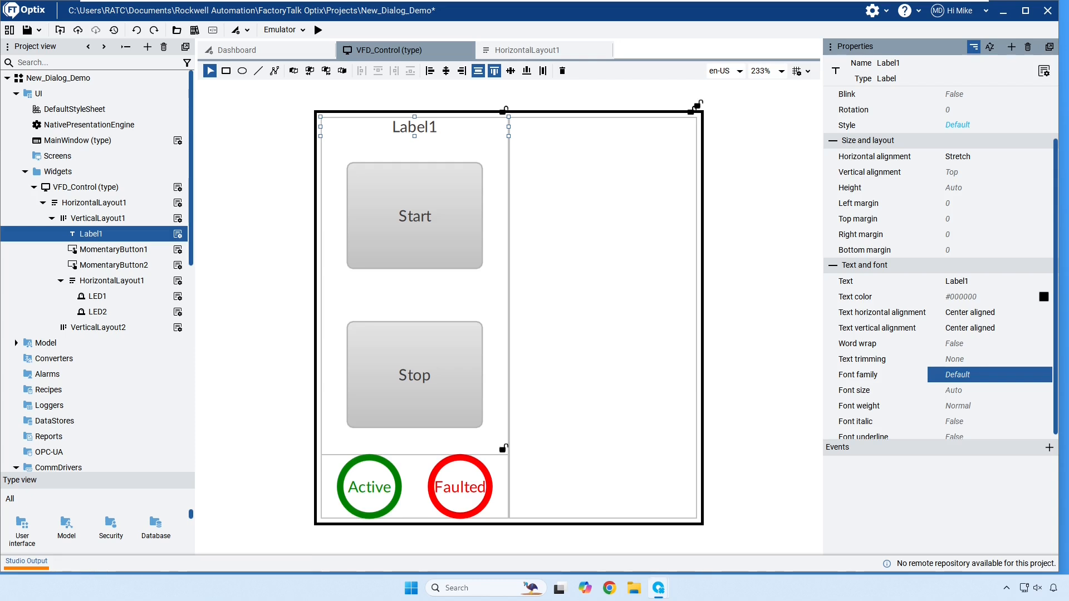
left_click(558, 367)
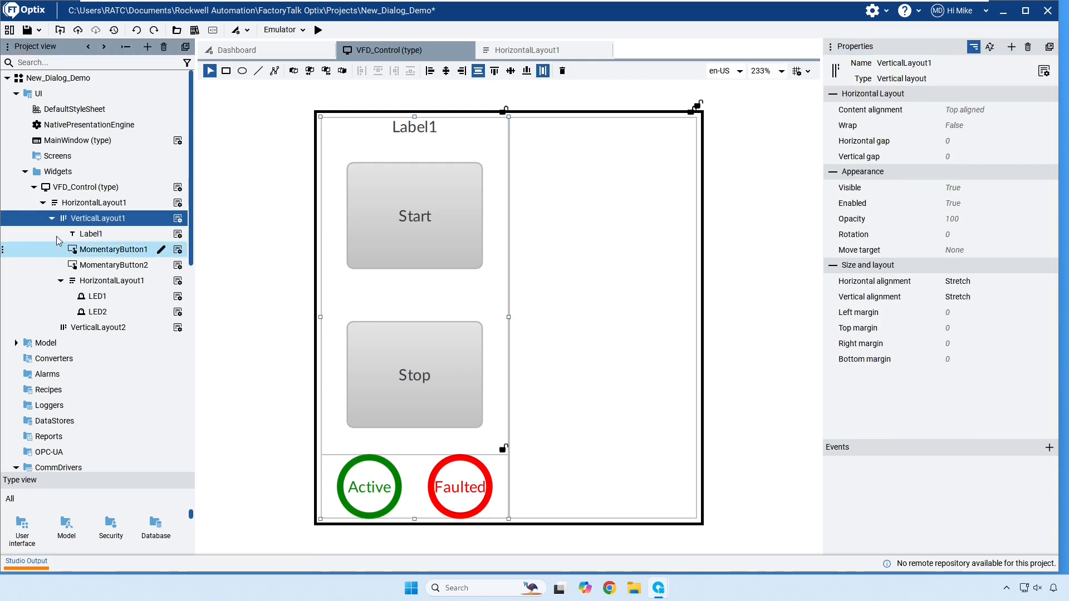
Collapse VerticalLayout1 in the project tree and add a panel inside VerticalLayout2.
left_click(52, 218)
left_click(106, 235)
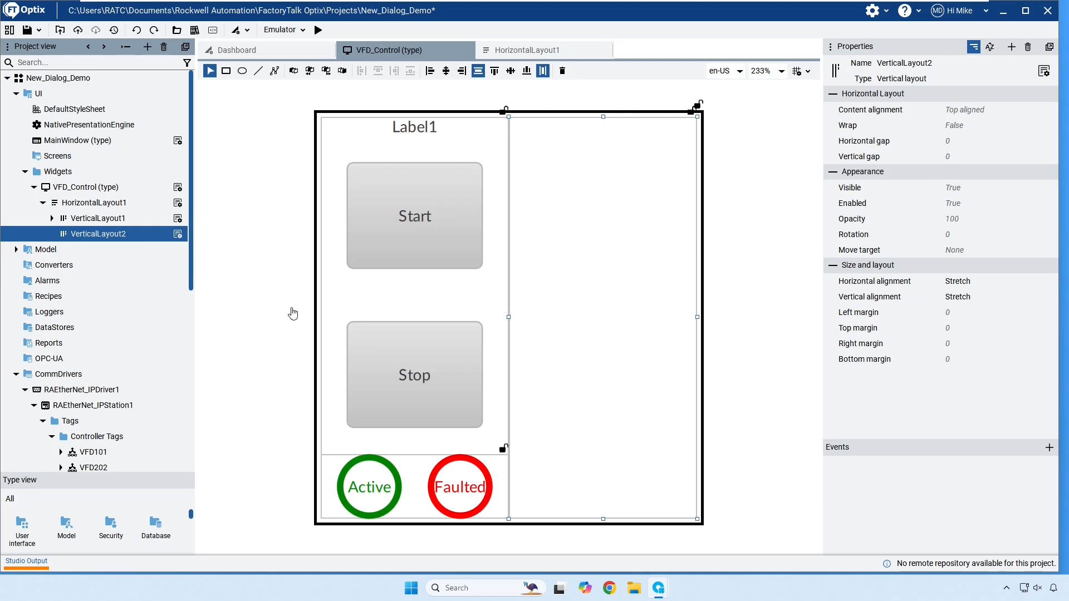
right_click(97, 238)
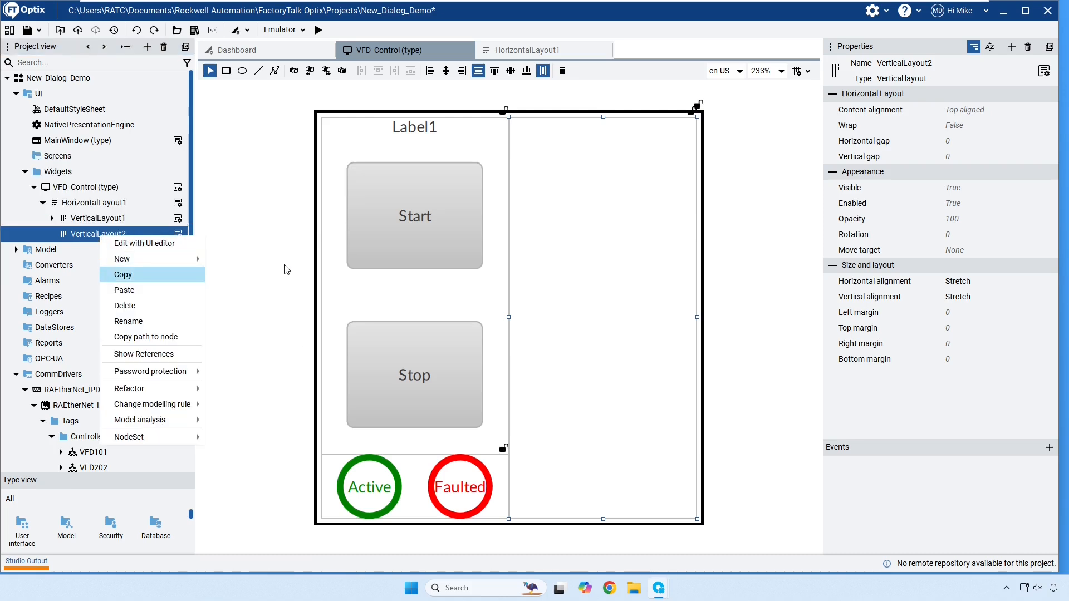
left_click(348, 277)
Add two horizontal layouts inside VerticalLayout2, below the panel.
right_click(100, 239)
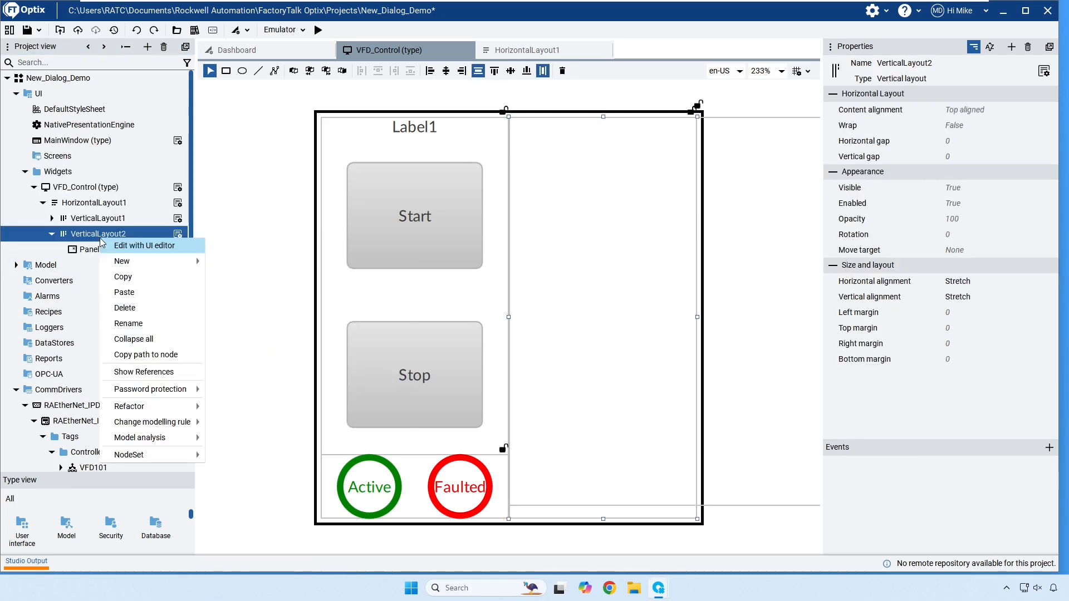
mouse_move(156, 267)
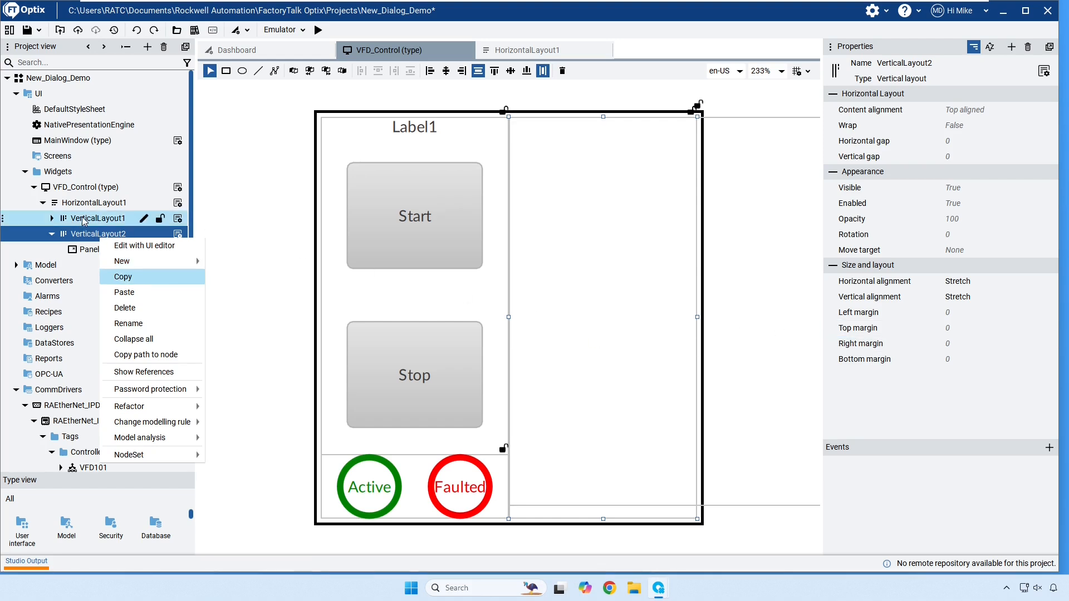
right_click(90, 233)
mouse_move(272, 277)
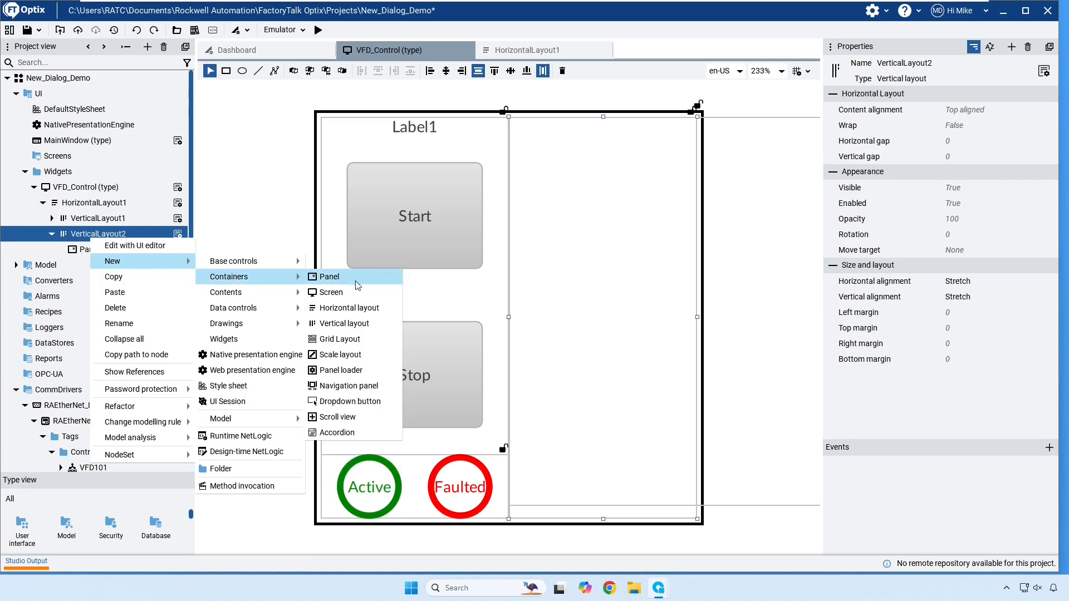
left_click(366, 312)
right_click(98, 235)
mouse_move(285, 275)
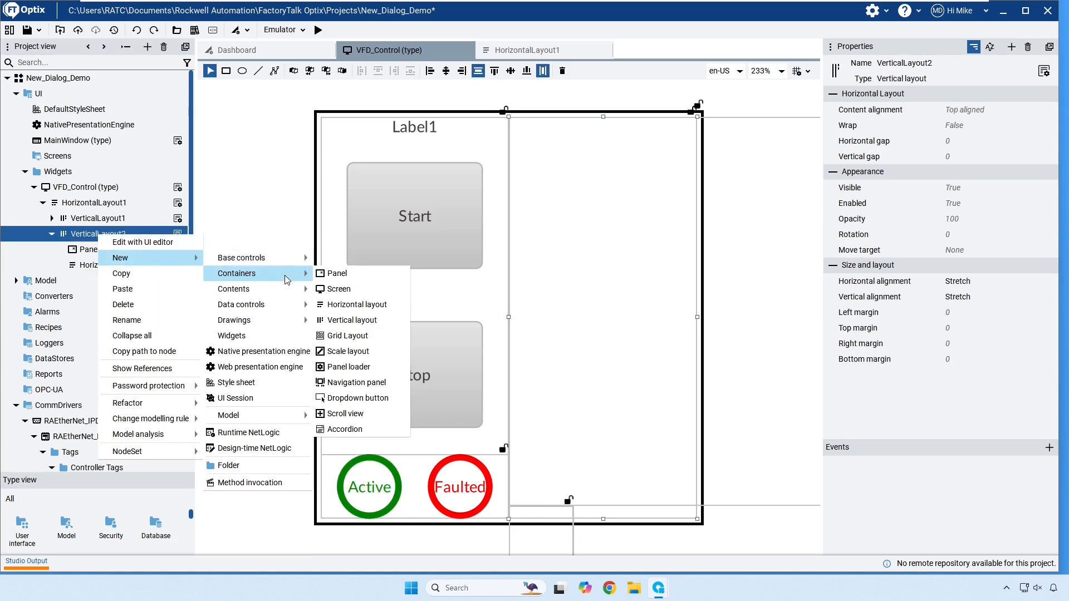
left_click(351, 309)
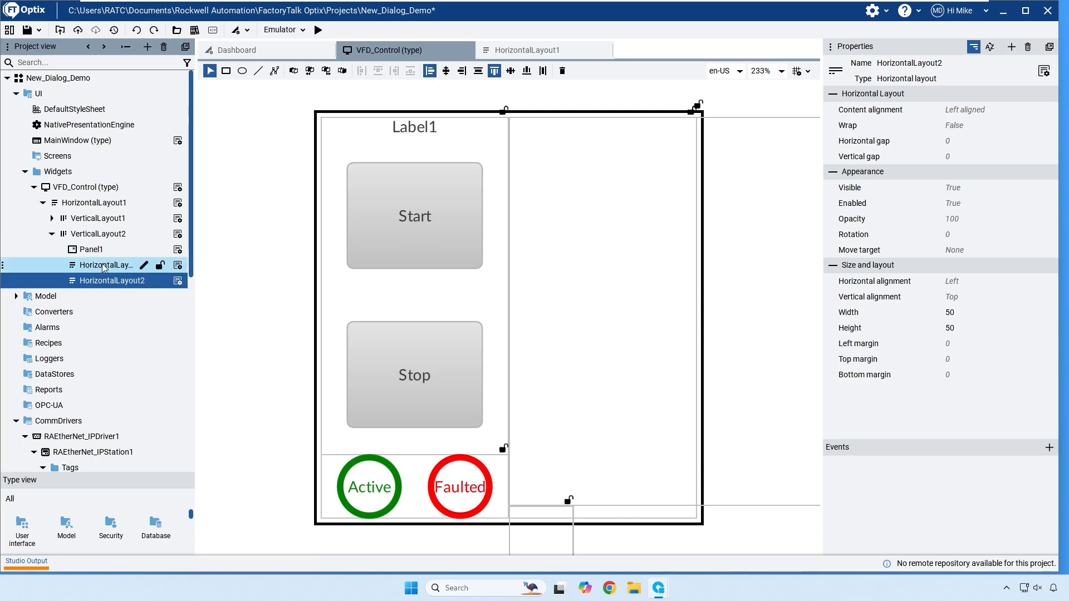
Rename the panel inside VerticalLayout2 as Gauge_Pad.
left_click(128, 255)
left_click(143, 252)
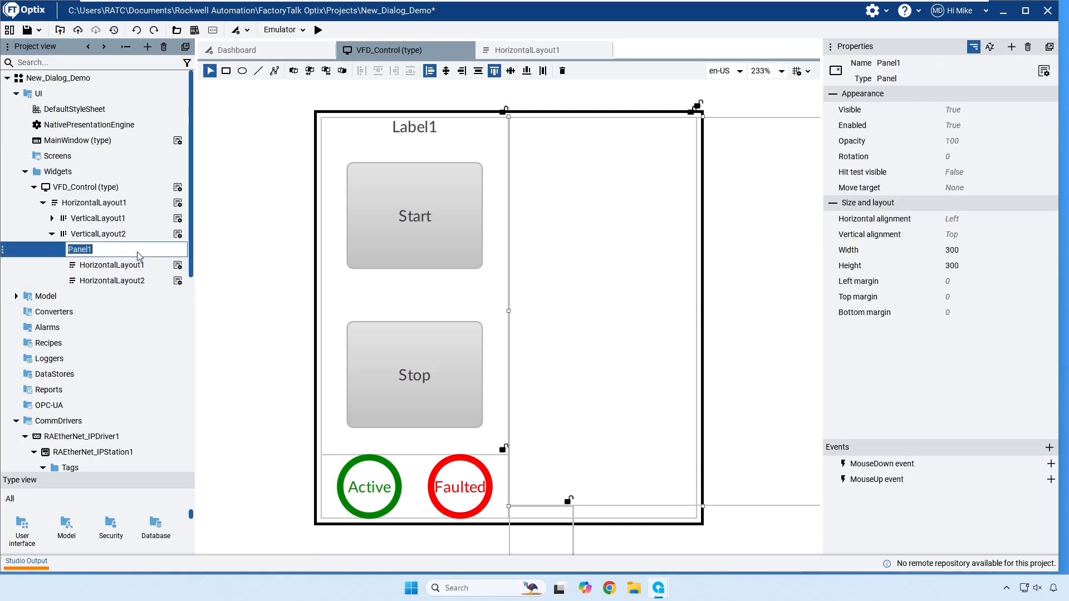
type("Gauge_")
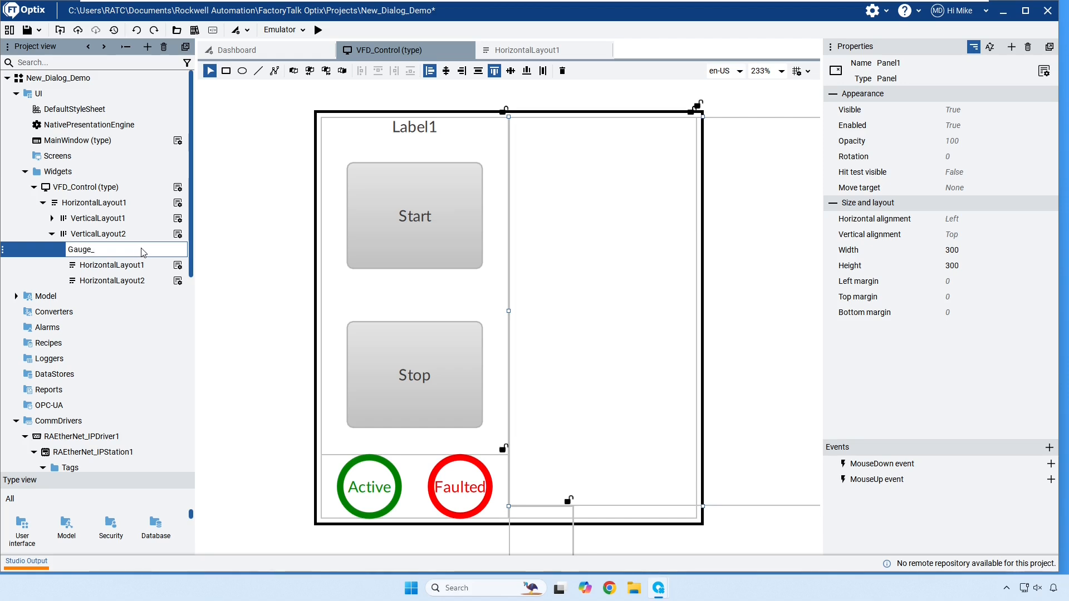
type("p")
key("BackSpace")
type("Pad")
key("Return")
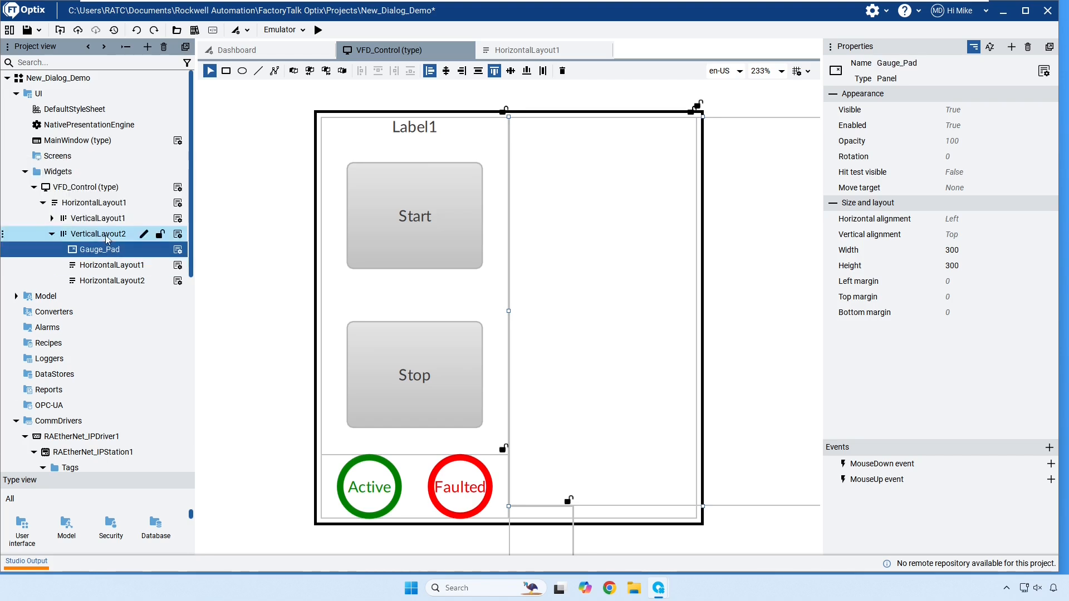
Add two spin boxes inside the HorizontalLayout1 that belongs to VerticalLayout2.
left_click(111, 267)
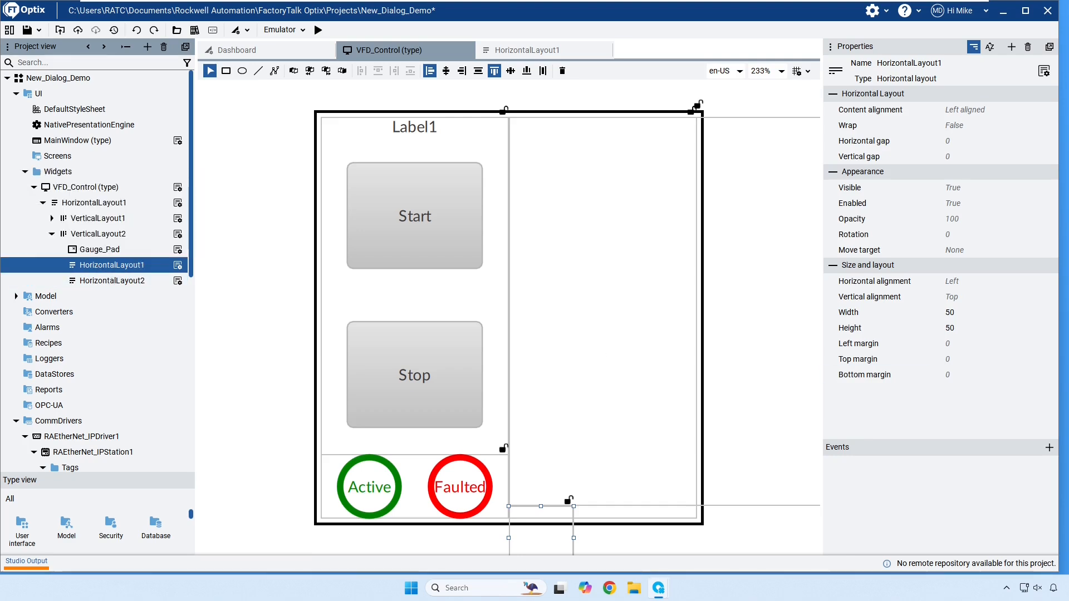
right_click(106, 267)
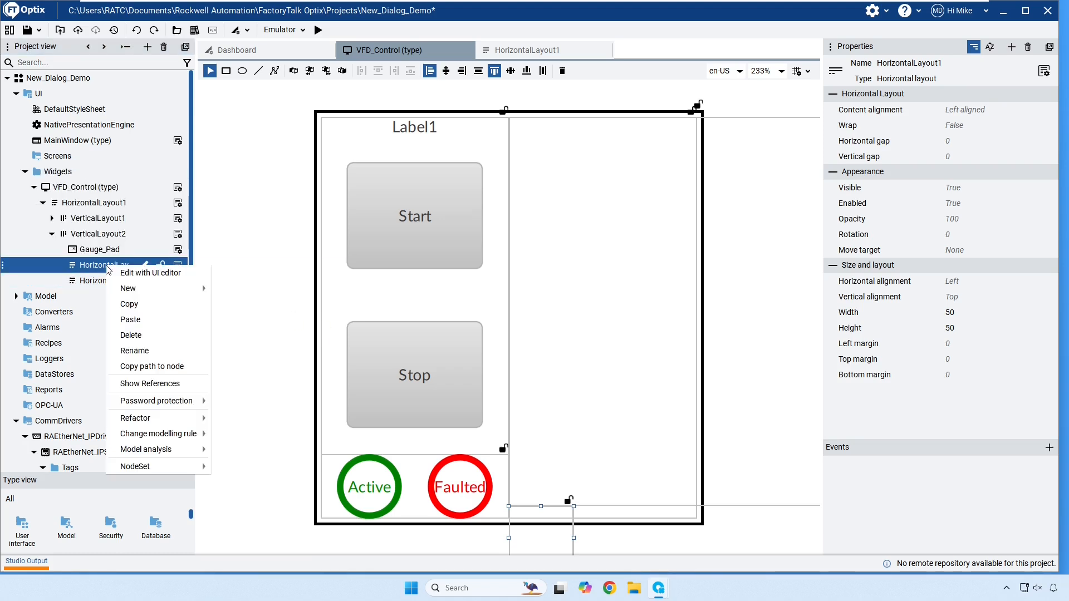
mouse_move(166, 289)
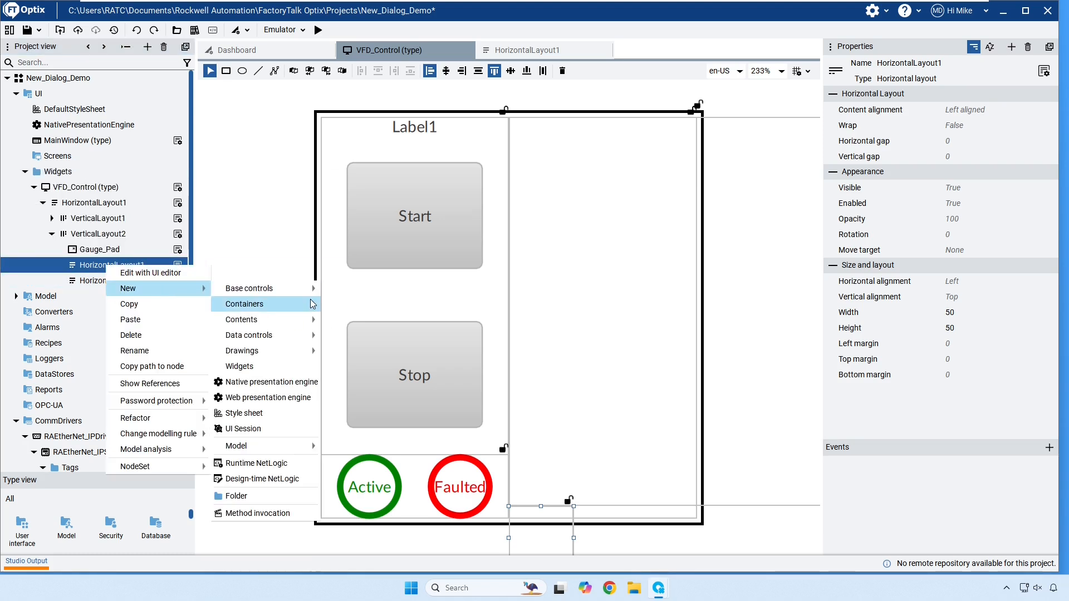
mouse_move(311, 301)
left_click(356, 318)
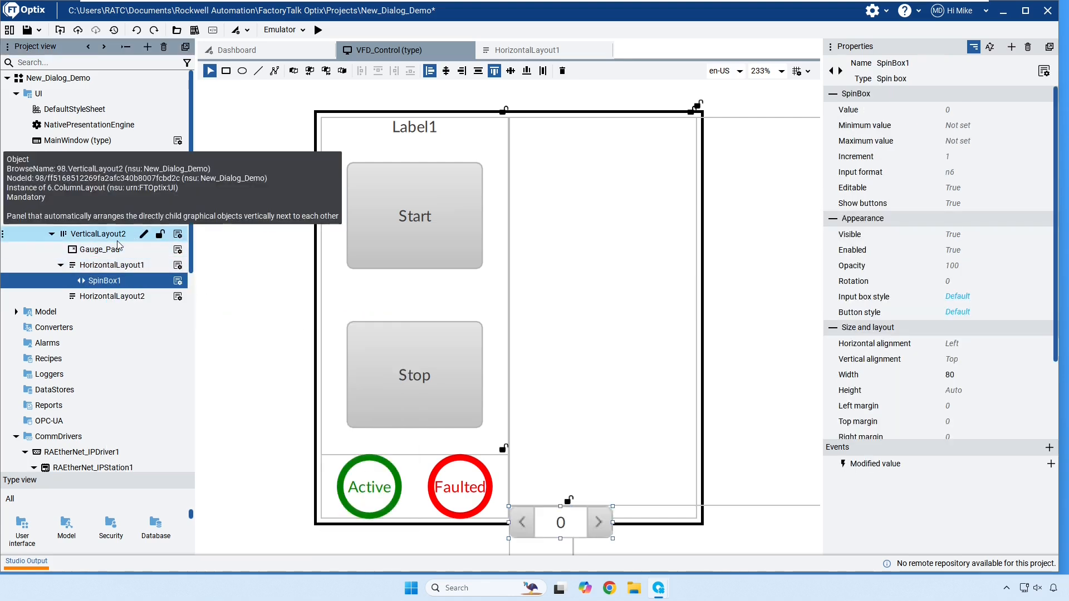
right_click(122, 268)
mouse_move(213, 290)
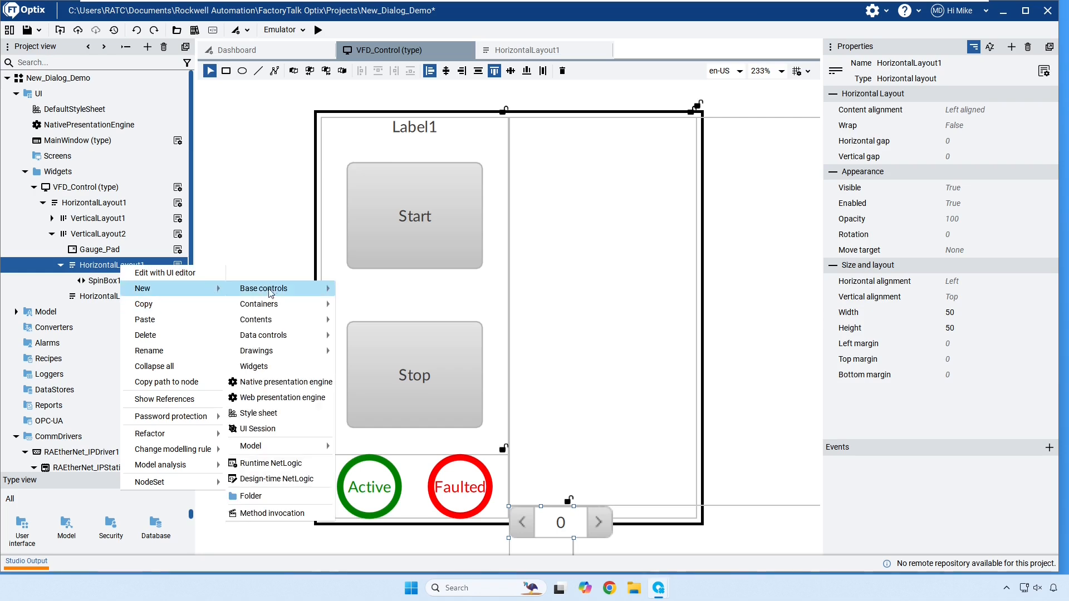
mouse_move(302, 305)
mouse_move(320, 289)
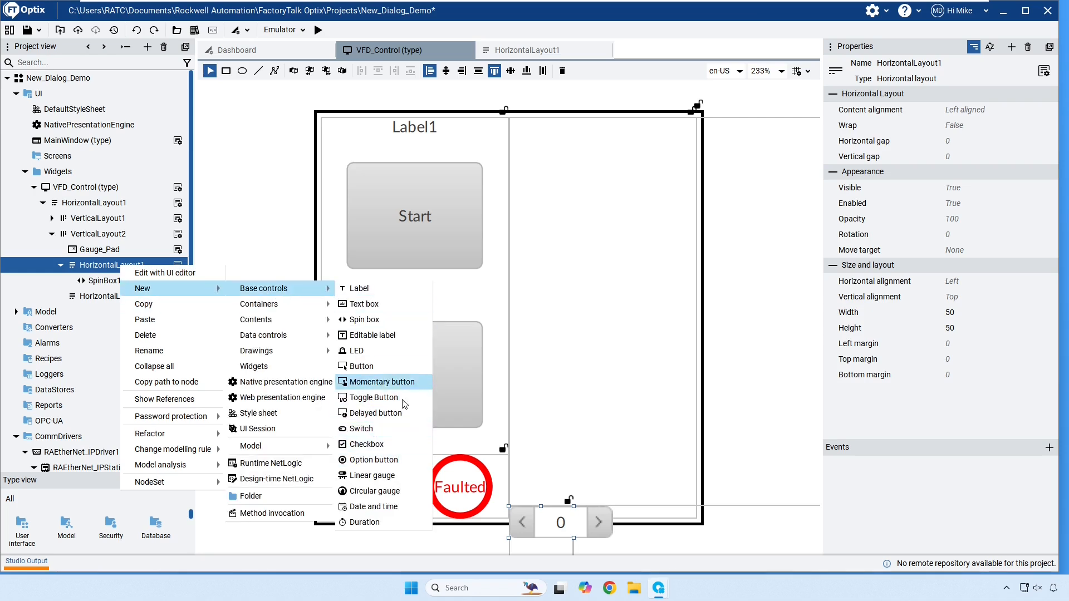
left_click(364, 319)
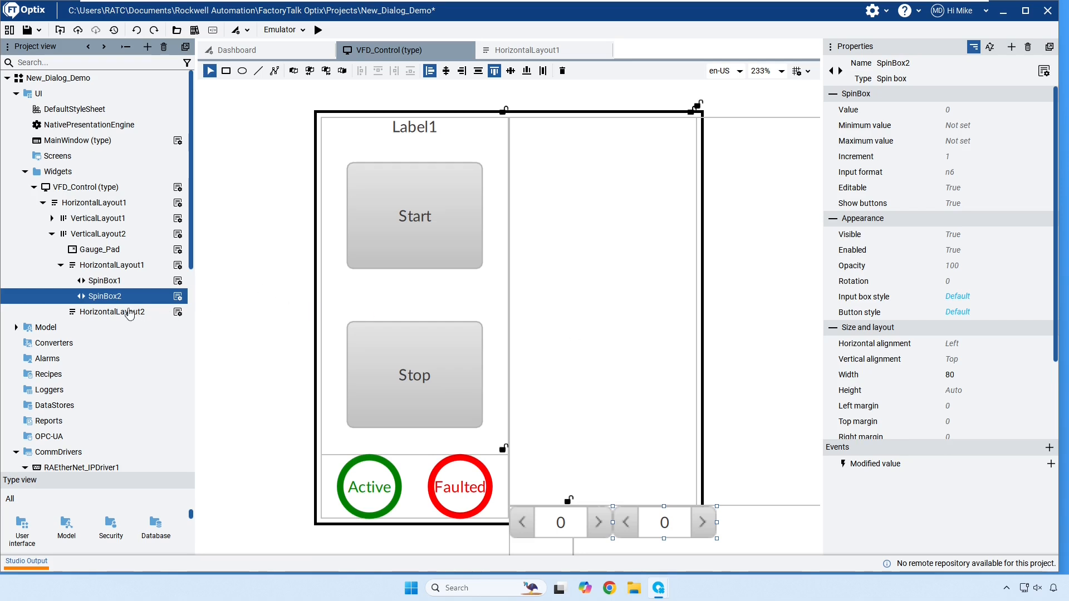
Add two labels inside HorizontalLayout2 of VerticalLayout2.
right_click(106, 315)
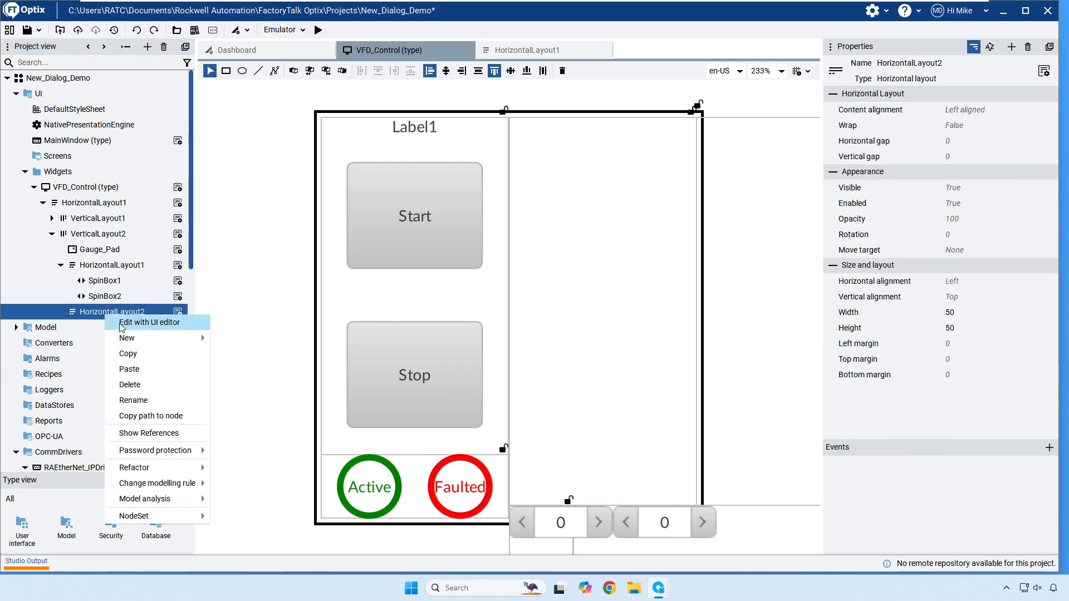
mouse_move(144, 338)
mouse_move(292, 330)
left_click(356, 320)
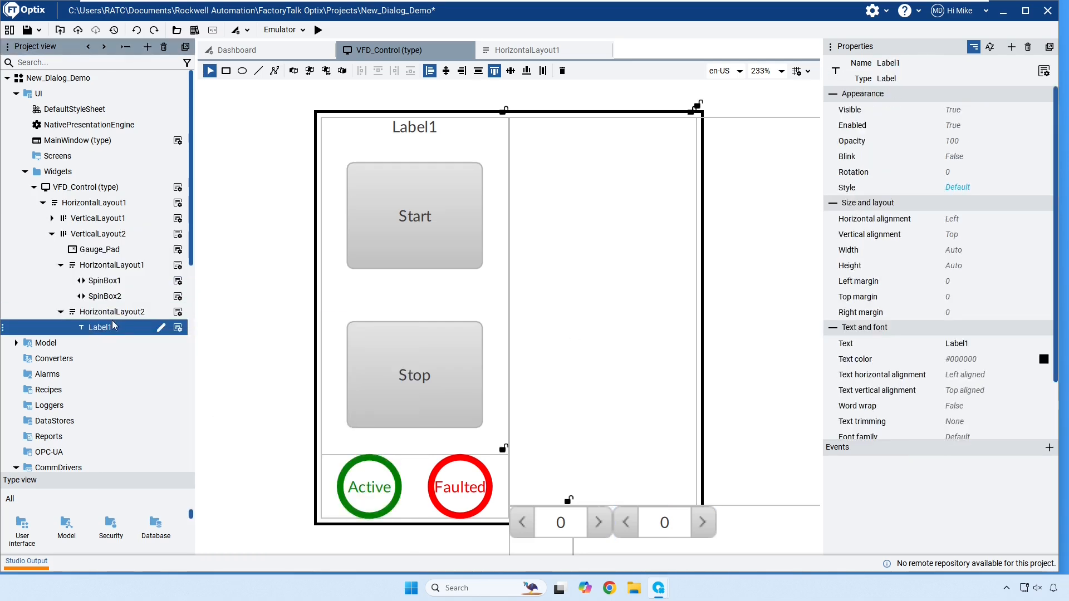
right_click(112, 311)
mouse_move(134, 336)
mouse_move(277, 330)
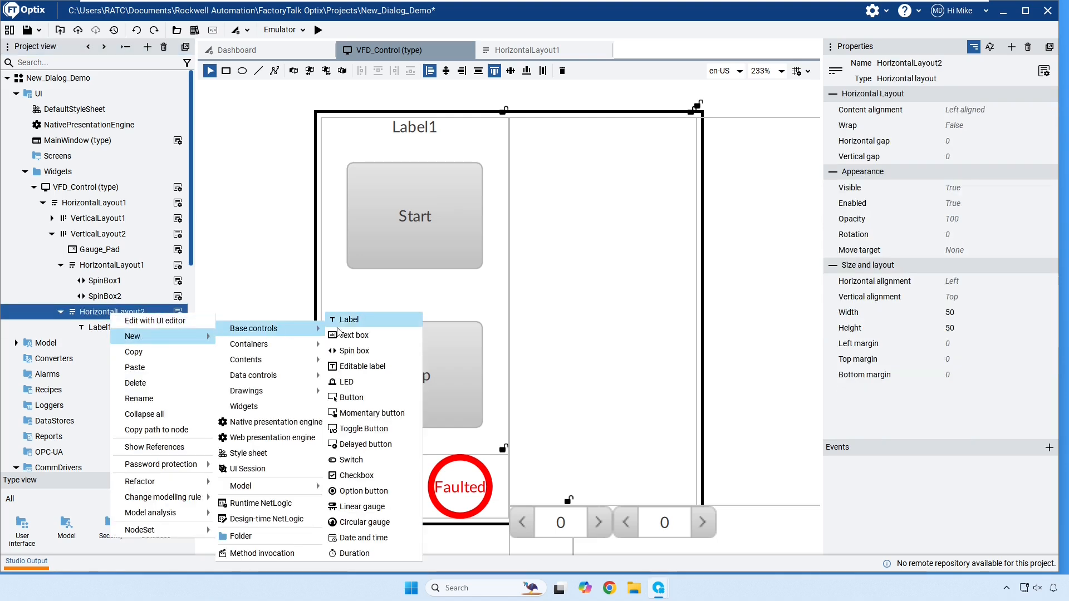
left_click(356, 321)
Set the horizontal alignment of SpinBox1 and SpinBox2 together to Stretch and their width to 50.
left_click(111, 309)
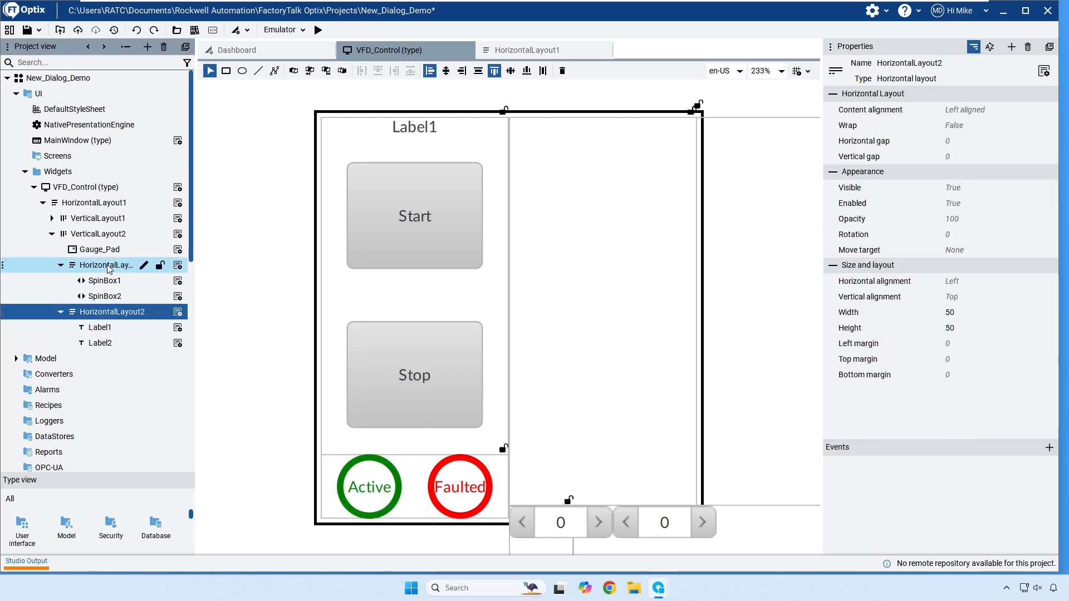
left_click(112, 299)
left_click(104, 280, "ctrl")
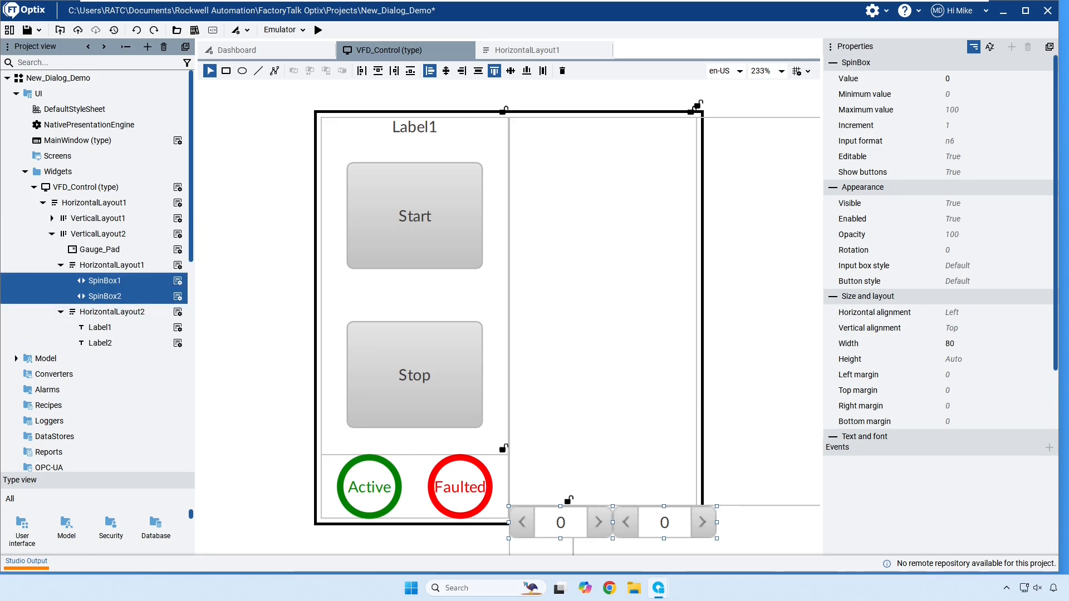
left_click(127, 266)
left_click(130, 281)
left_click(132, 297, "ctrl")
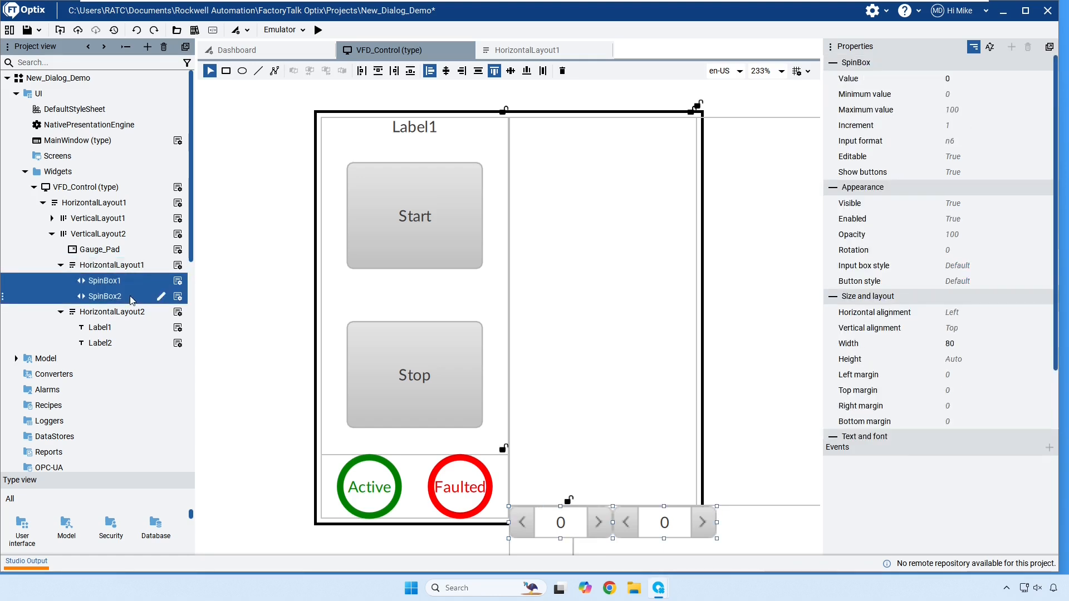
left_click(985, 311)
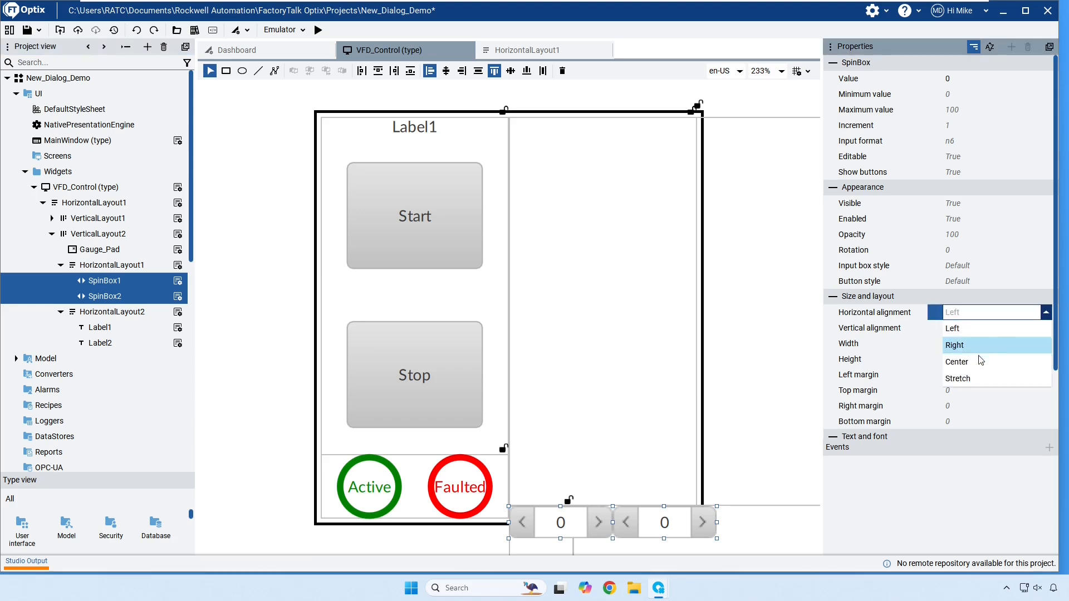
left_click(987, 370)
left_click(968, 344)
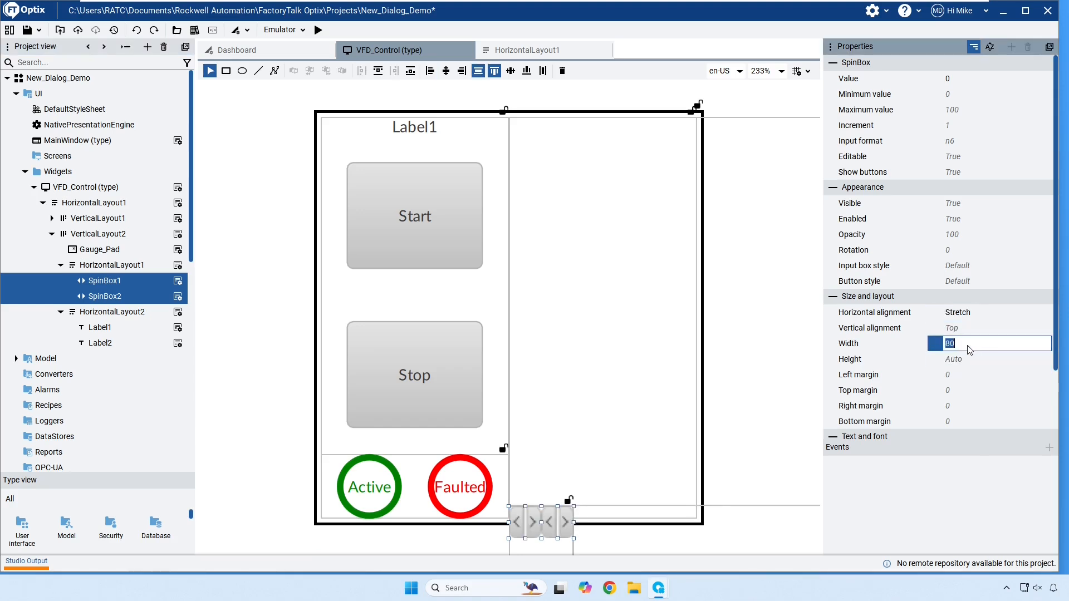
type("50")
key("Return")
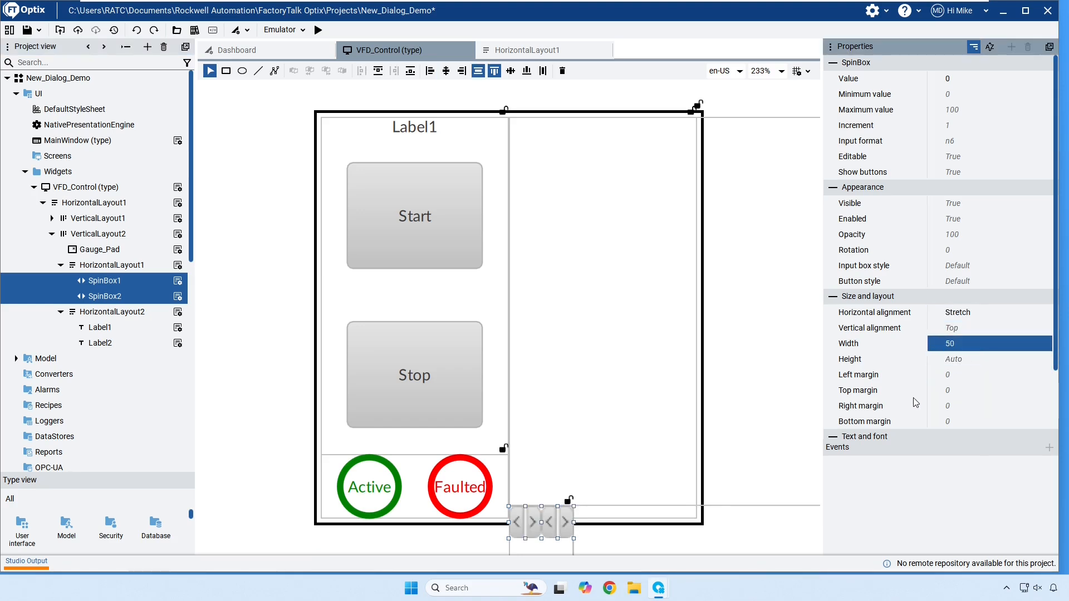
Set the horizontal alignment of the HorizontalLayout1 that holds the two spin boxes to Stretch.
left_click(112, 265)
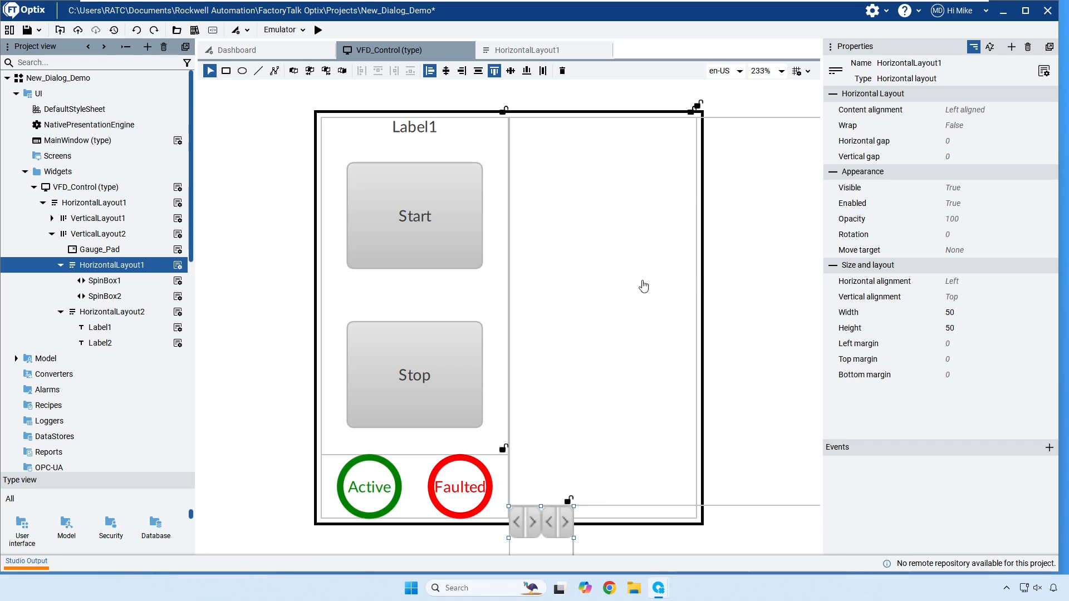
left_click(968, 282)
left_click(1052, 284)
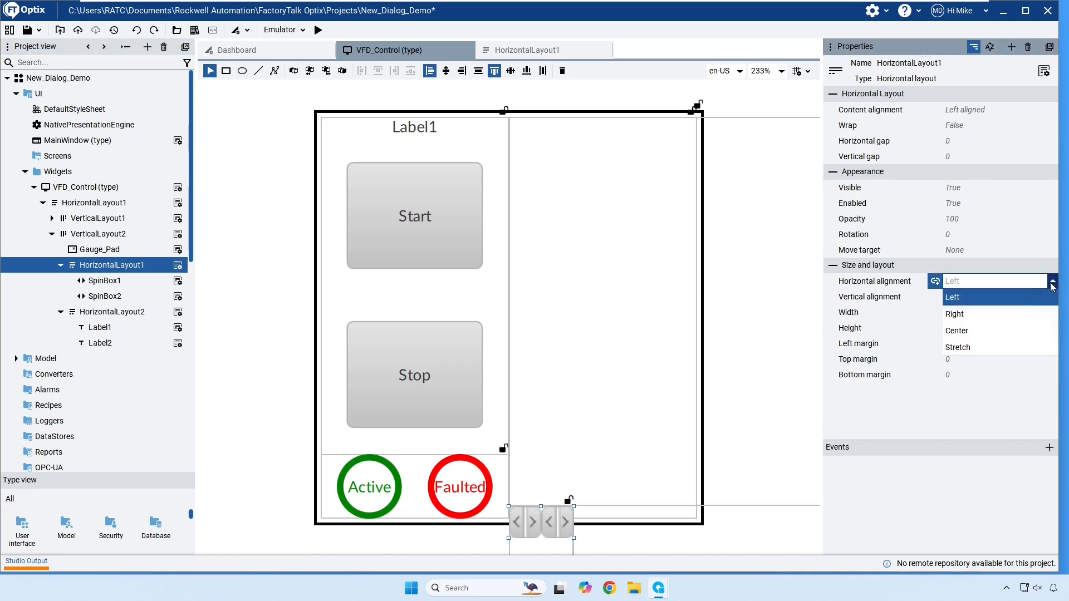
left_click(982, 347)
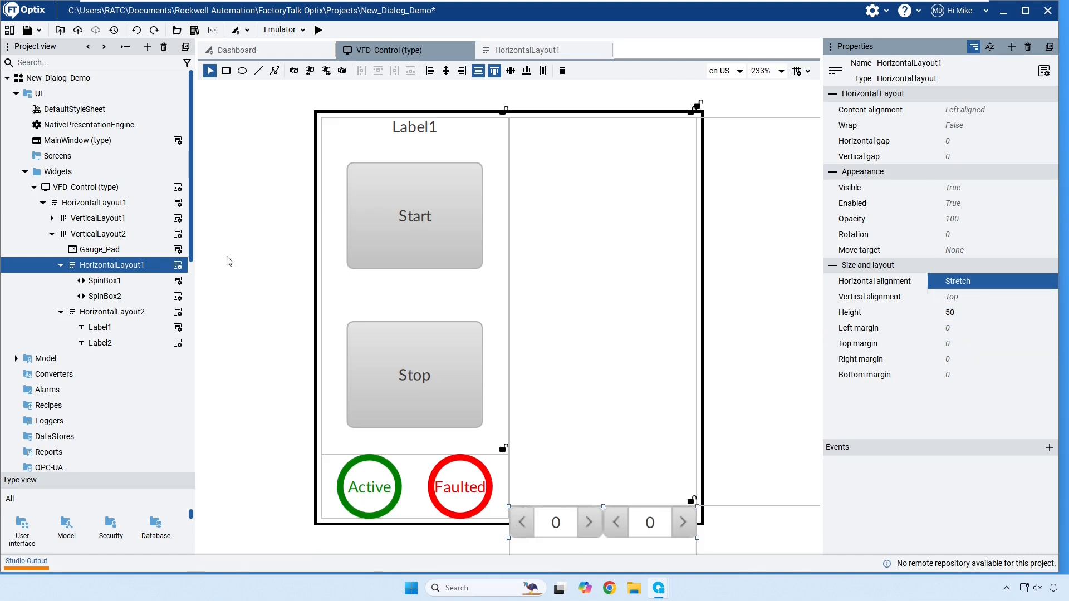
Set both the horizontal and vertical alignment of the Gauge_Pad panel to Stretch.
left_click(100, 249)
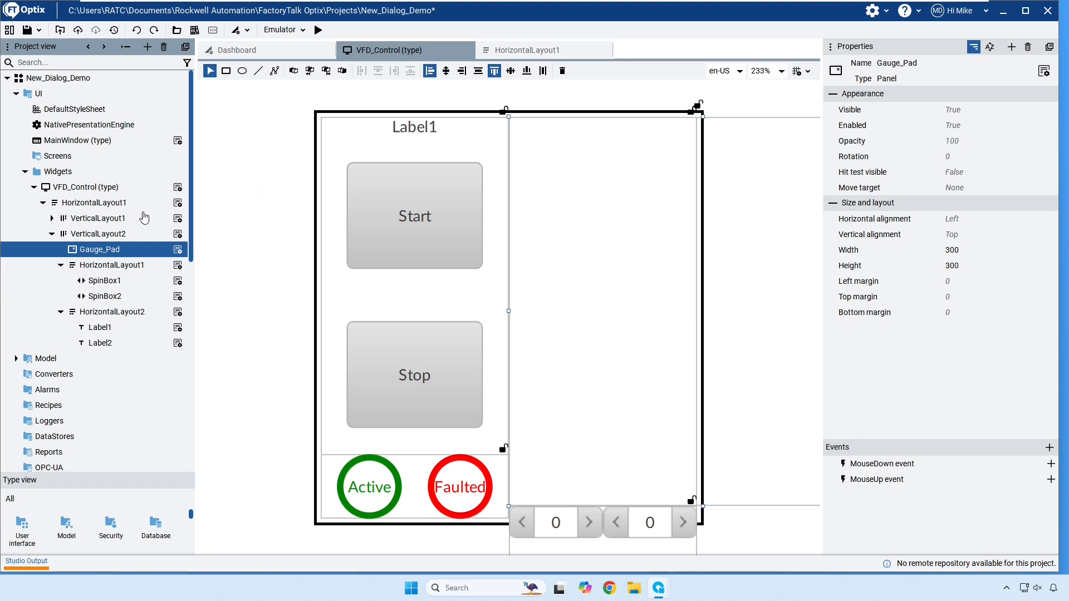
left_click(106, 250)
left_click(987, 219)
left_click(987, 217)
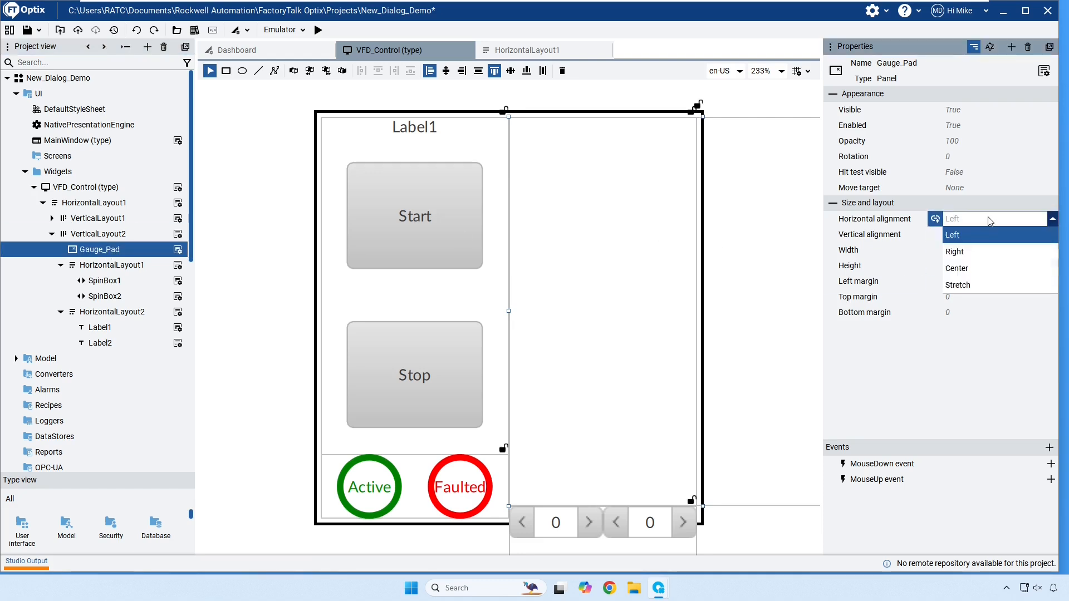
left_click(967, 289)
left_click(993, 235)
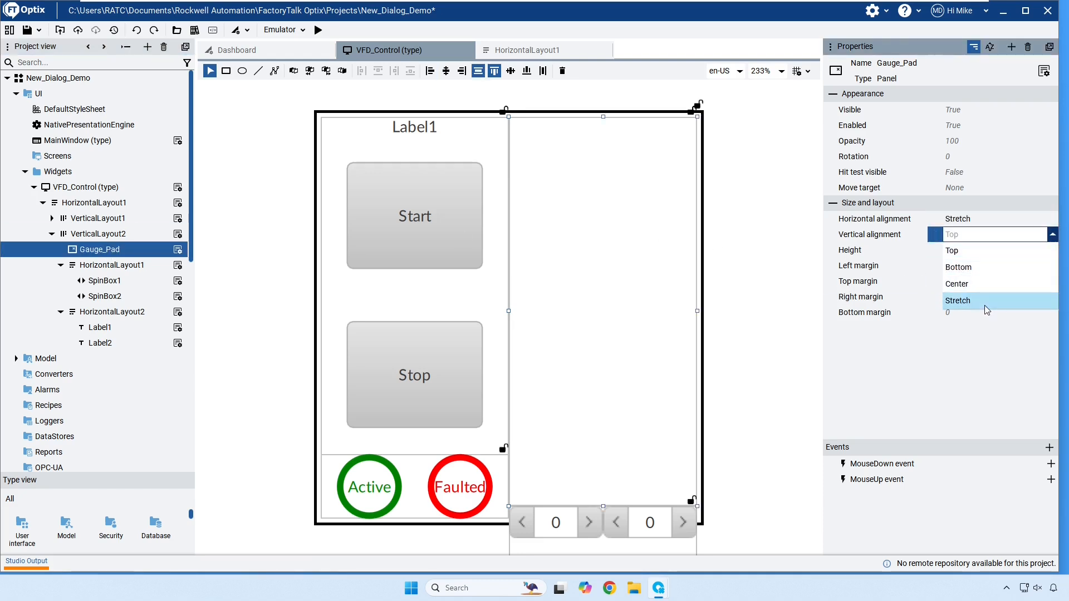
left_click(984, 301)
Give the Gauge_Pad panel a left margin of 20 and a top margin of 10.
left_click(984, 254)
left_click(983, 254)
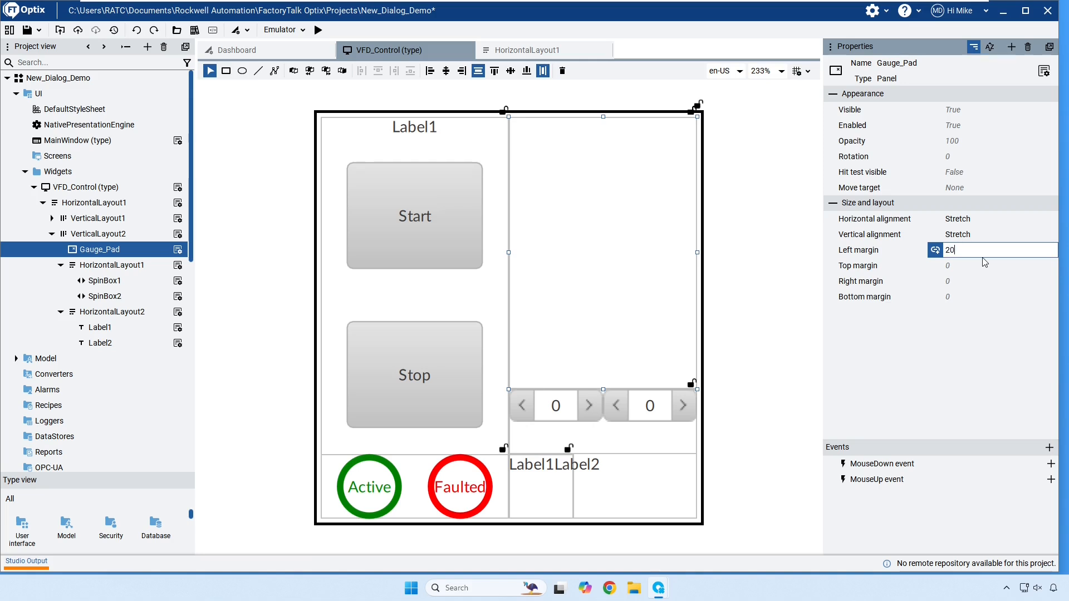
type("20")
key("Return")
left_click(996, 266)
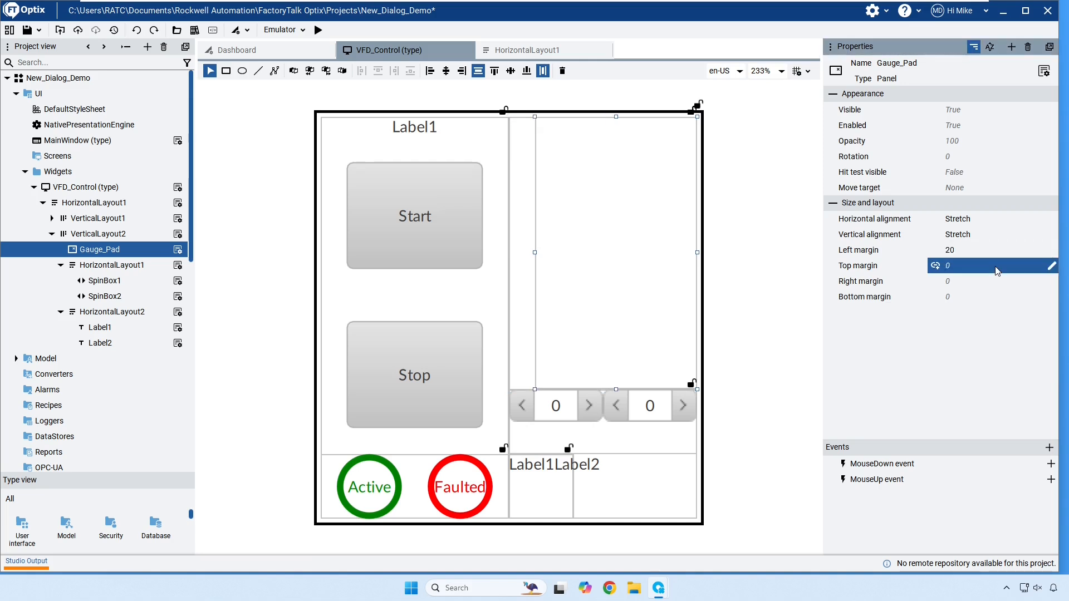
left_click(995, 266)
type("10")
Set the right and bottom margins of the Gauge_Pad panel to 20 each.
left_click(983, 281)
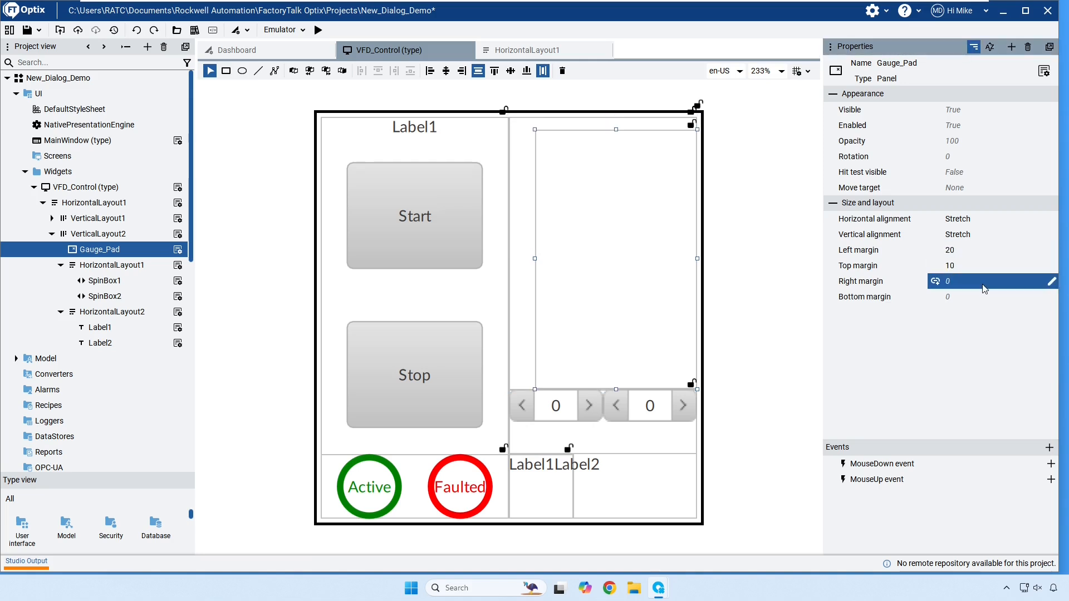
left_click(983, 289)
type("20")
key("Return")
left_click(966, 296)
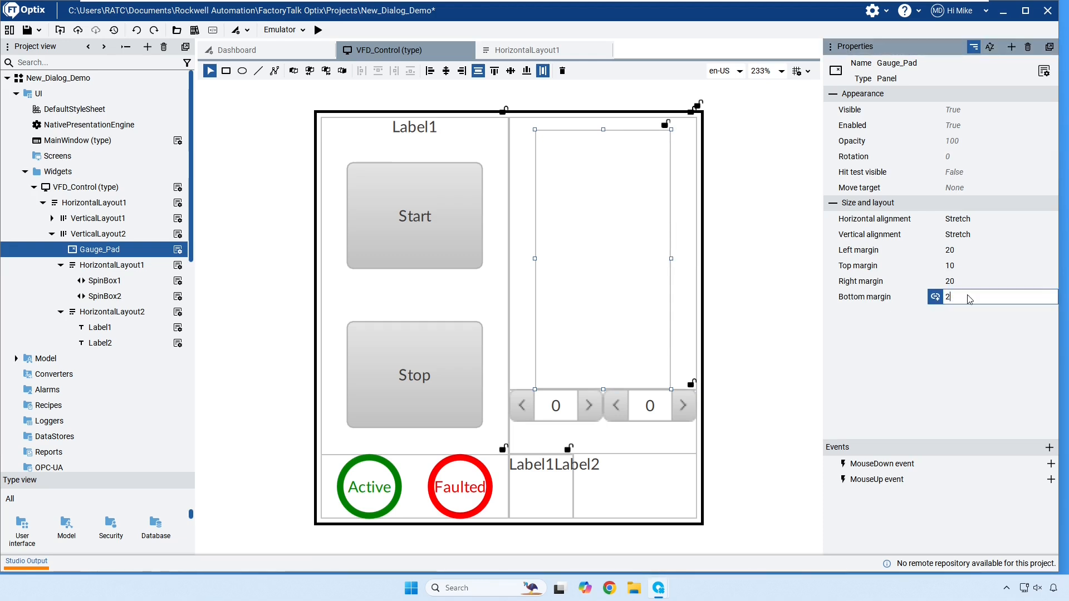
type("20")
key("Return")
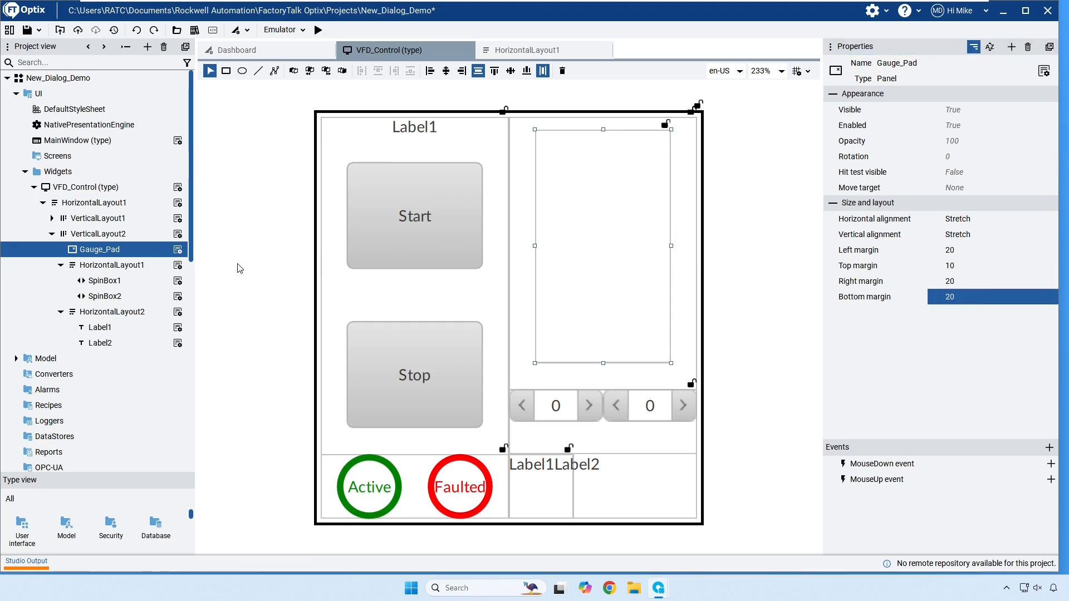
Start adding a new base control inside the Gauge_Pad panel.
right_click(117, 254)
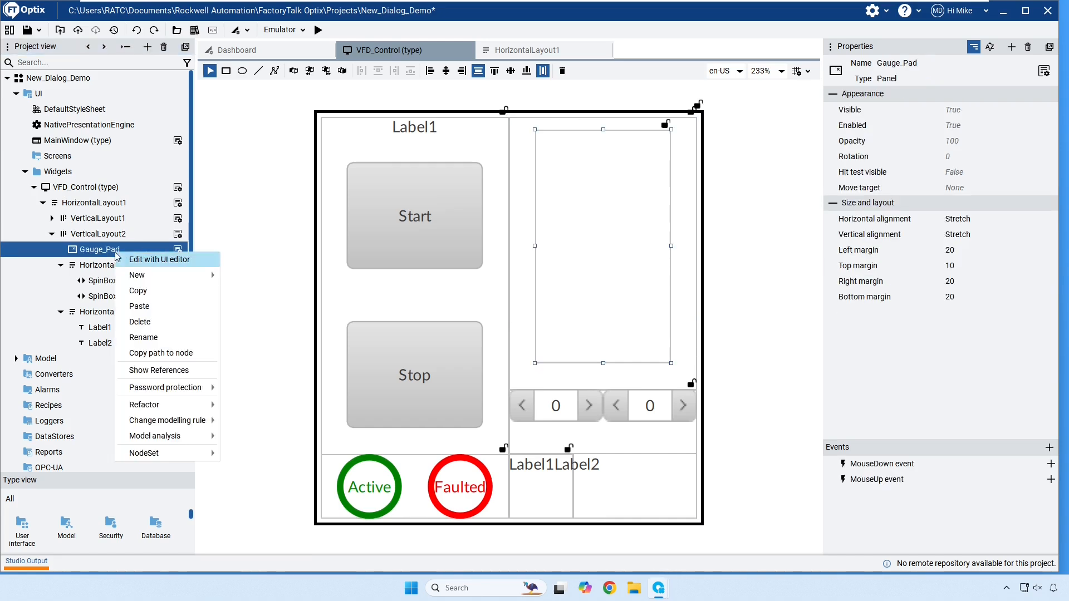
mouse_move(165, 277)
mouse_move(292, 279)
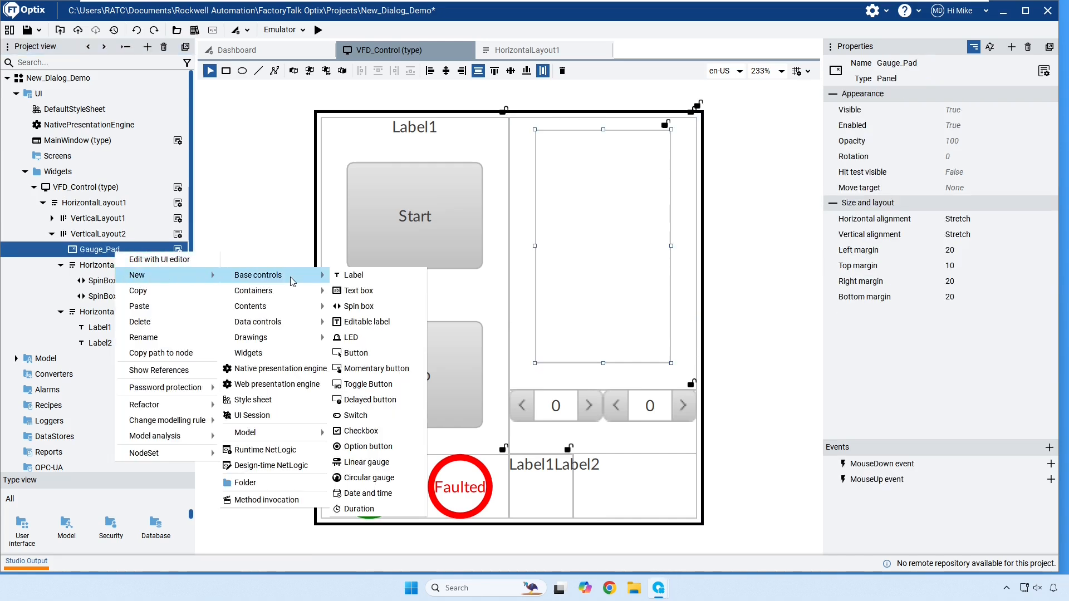
Add two linear gauges inside the Gauge_Pad panel.
left_click(343, 462)
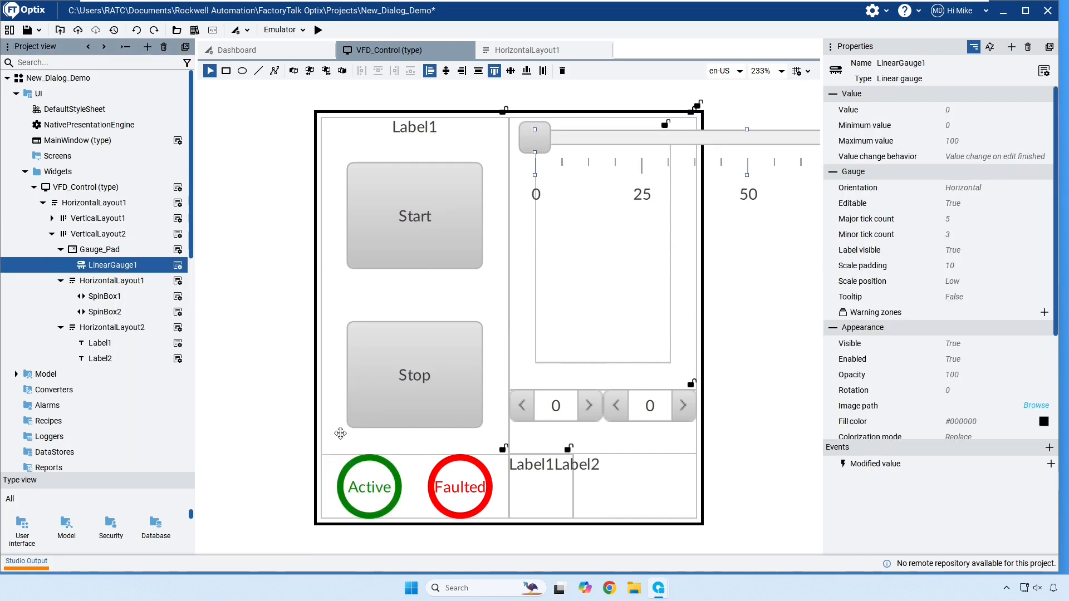
right_click(115, 250)
mouse_move(144, 278)
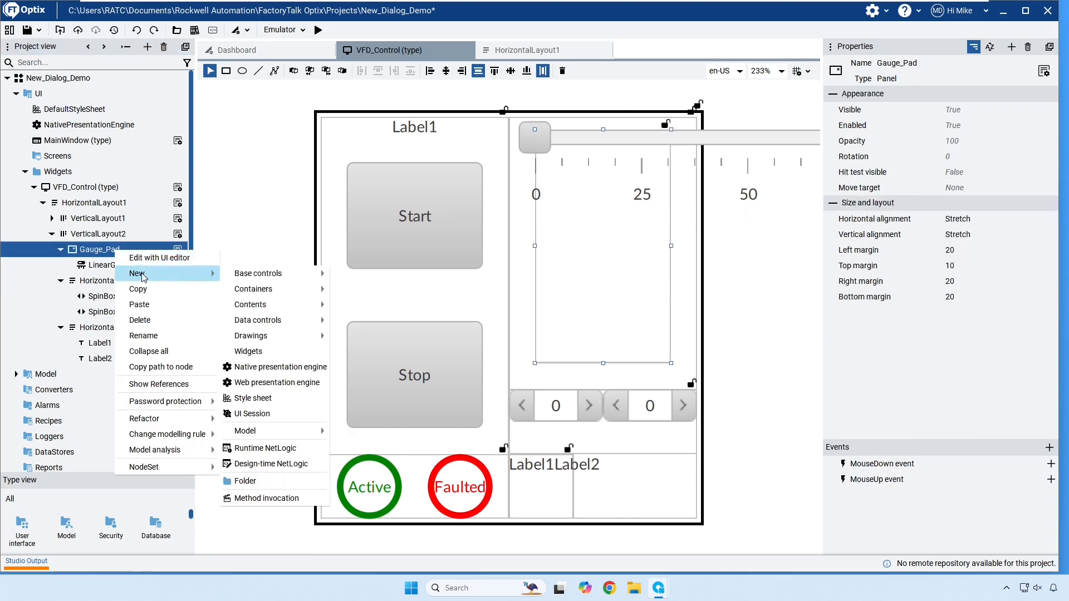
mouse_move(273, 277)
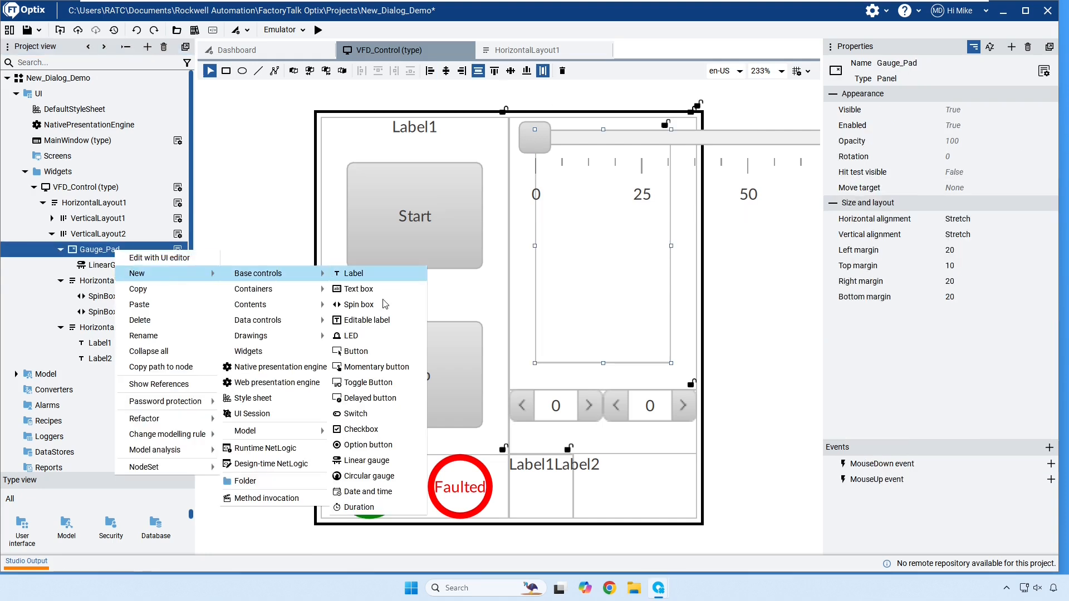
left_click(379, 459)
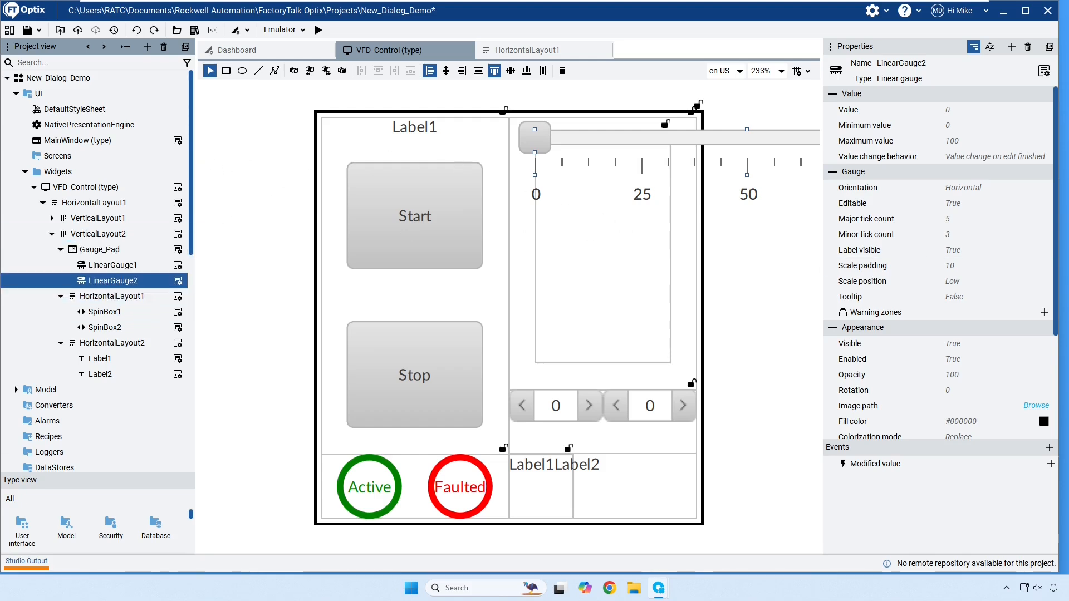
Set the value change behavior of both linear gauges to Value change while editing.
left_click(113, 266)
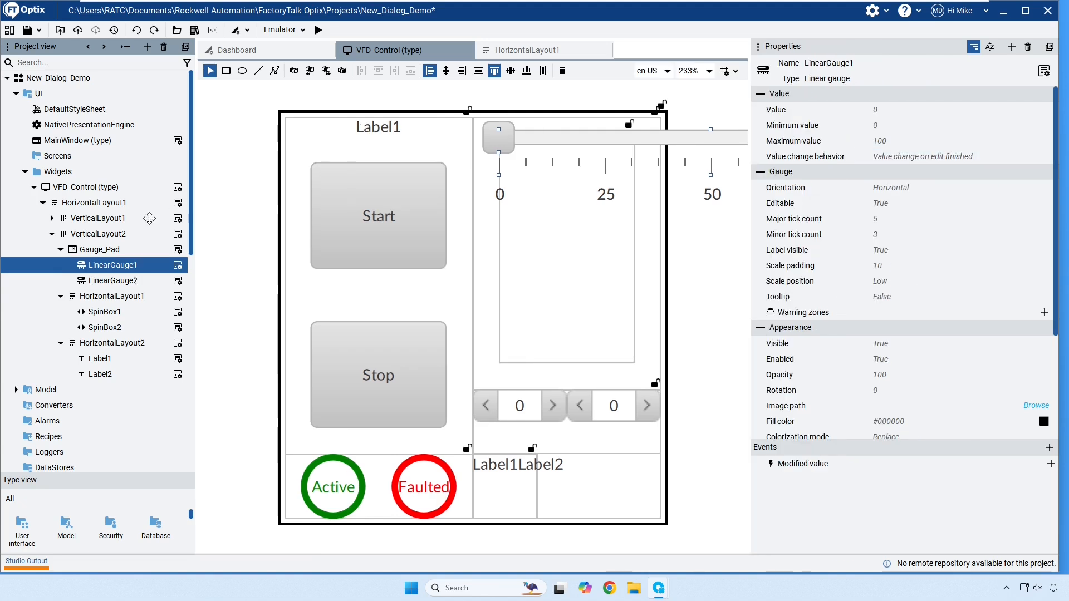
left_click(104, 284, "ctrl")
left_click(964, 124)
left_click(1045, 126)
left_click(950, 161)
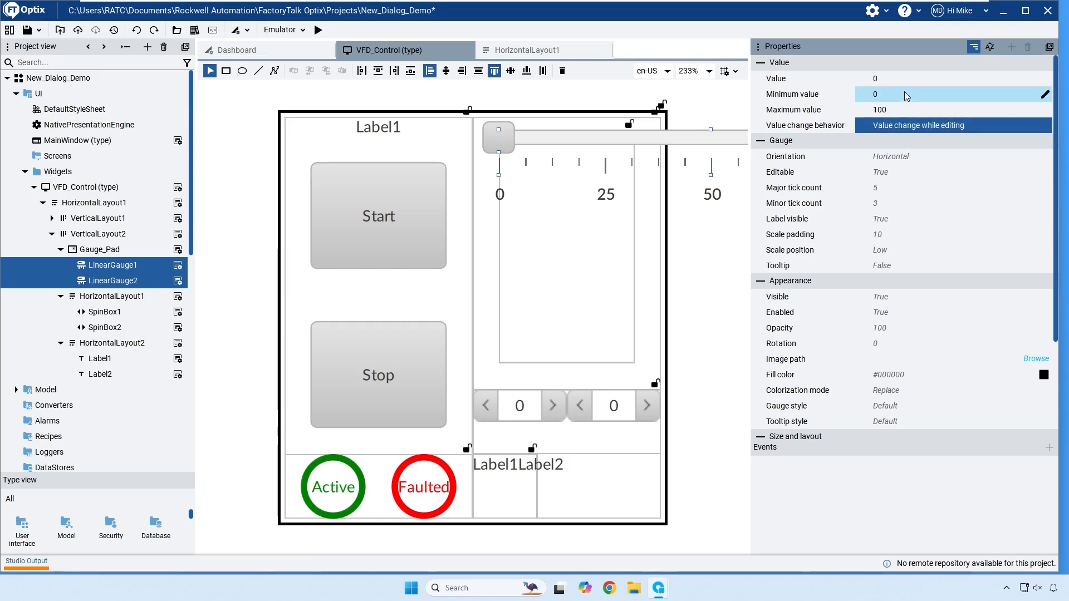
Give both gauges Vertical orientation with scale position Right, and stretch them horizontally and vertically within the panel.
left_click(914, 159)
left_click(914, 190)
scroll(923, 332, "down", 3)
left_click(920, 324)
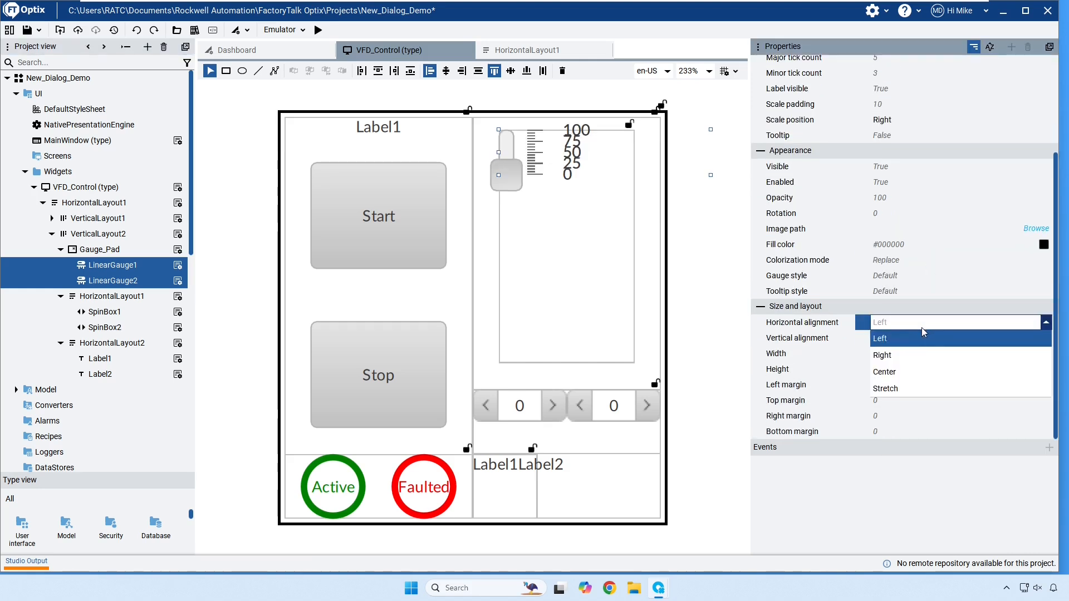
left_click(920, 388)
left_click(913, 340)
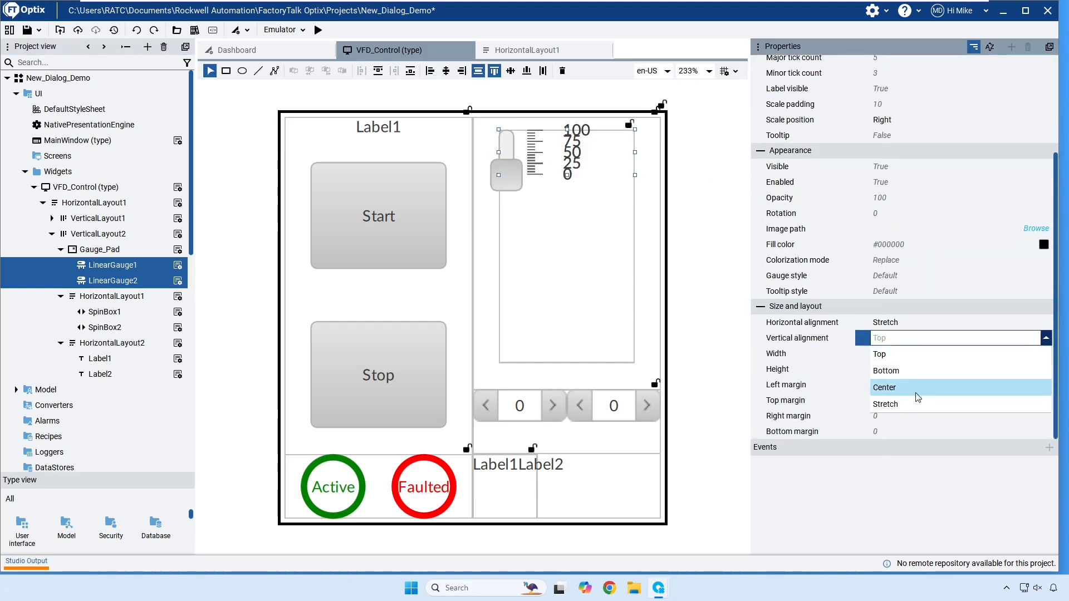
left_click(931, 399)
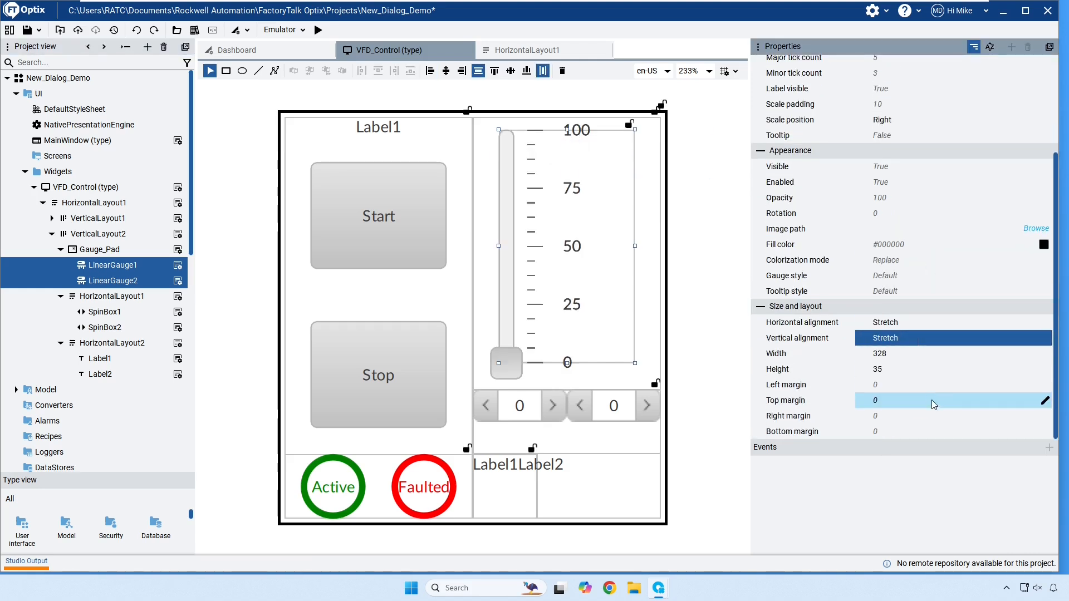
Set the width of both gauges to 72 and their horizontal alignment to Center.
left_click(913, 354)
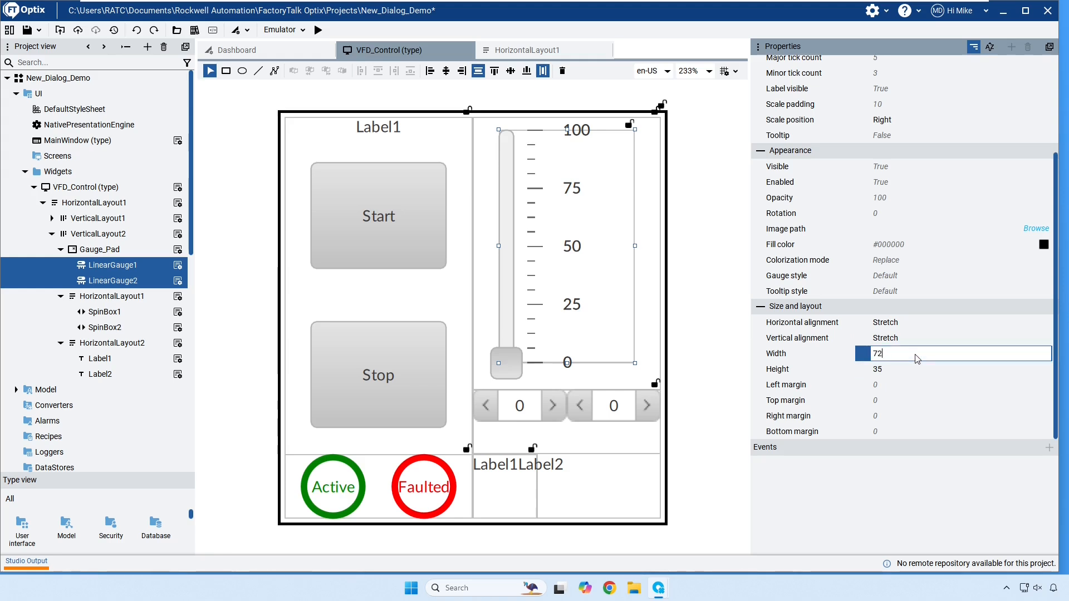
key("Return")
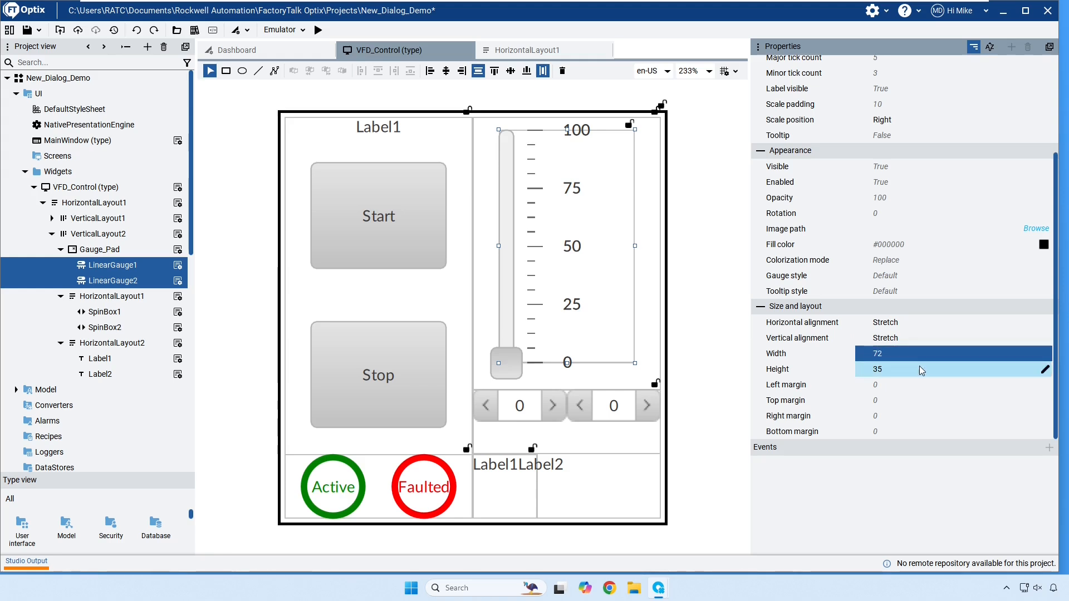
left_click(916, 322)
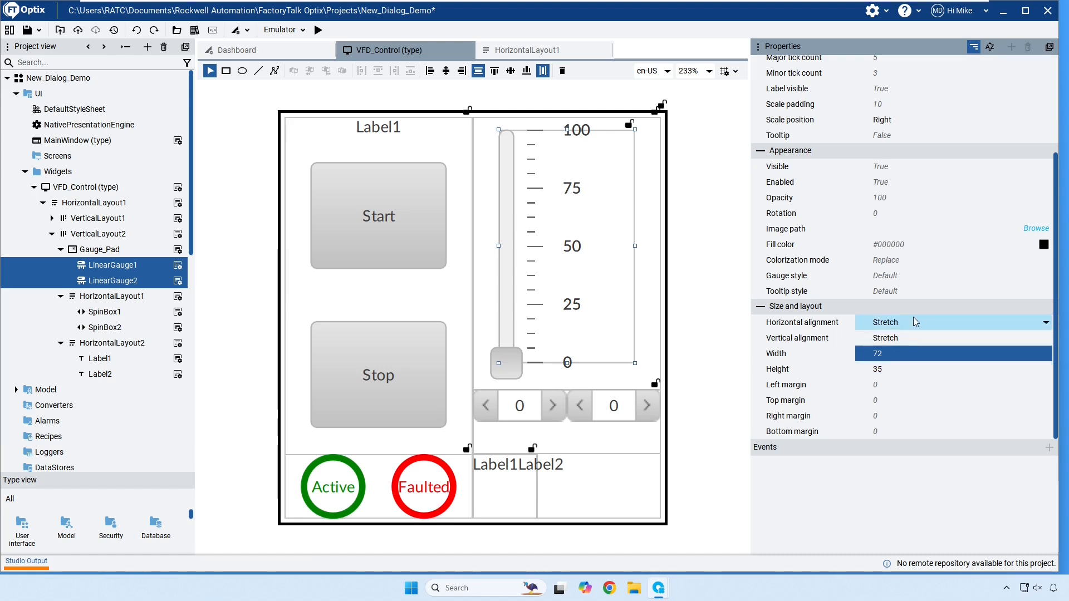
left_click(916, 322)
left_click(916, 369)
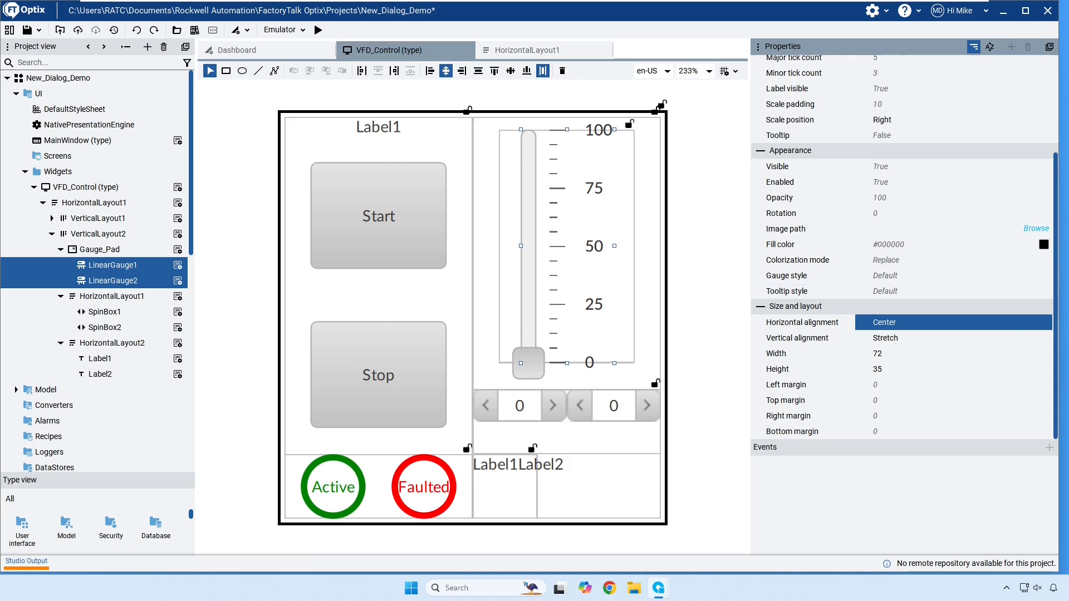
Rename the first linear gauge as Ctrl_Guage.
left_click(123, 268)
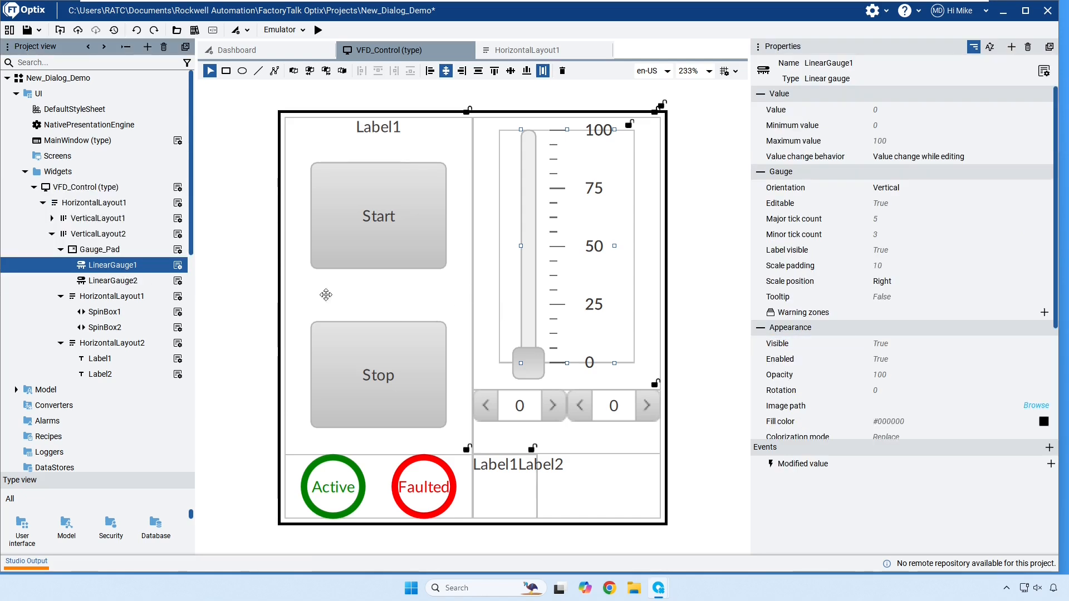
left_click(158, 270)
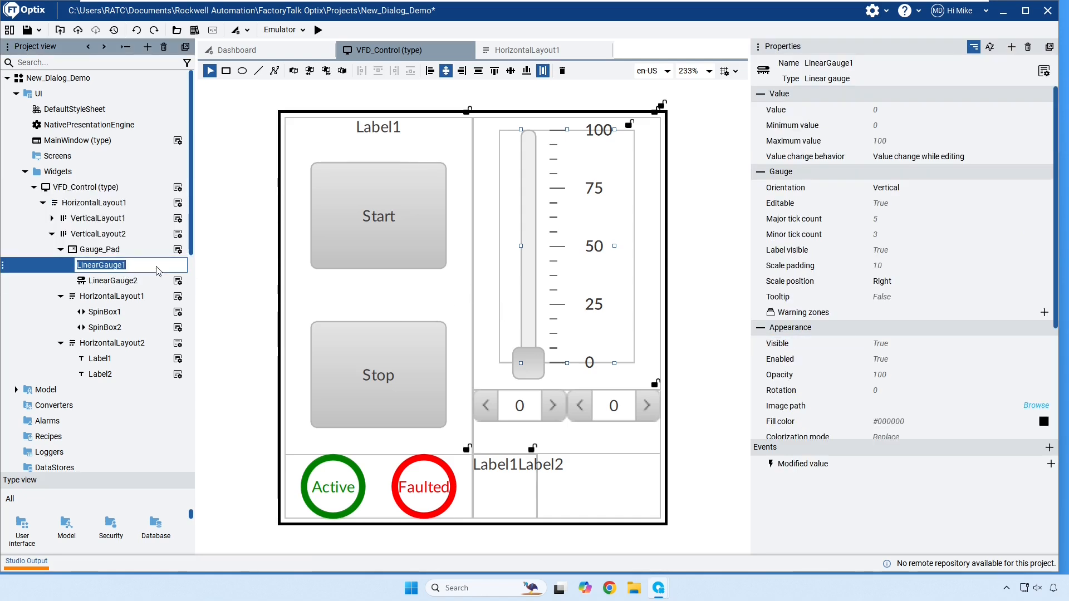
type("Ctrl_Gu")
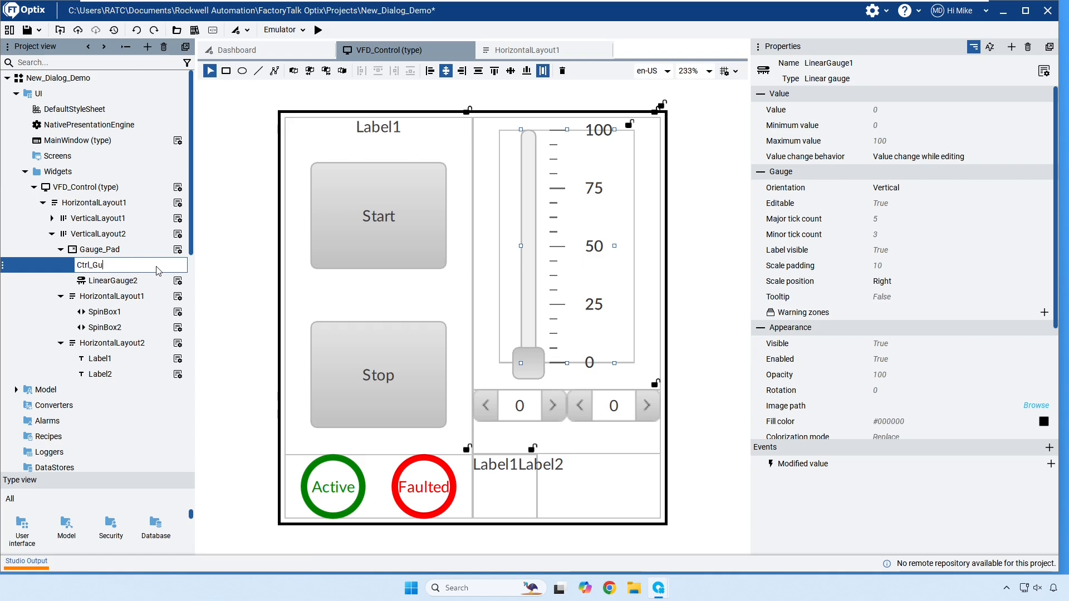
type("age")
key("Return")
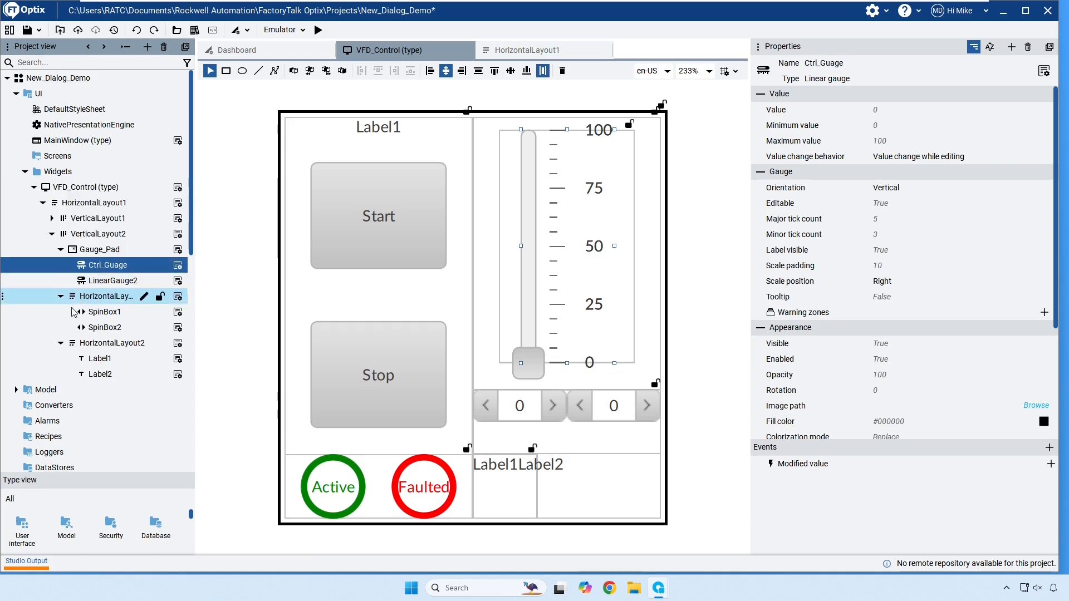
Rename the second linear gauge as Stat_Guage.
left_click(161, 281)
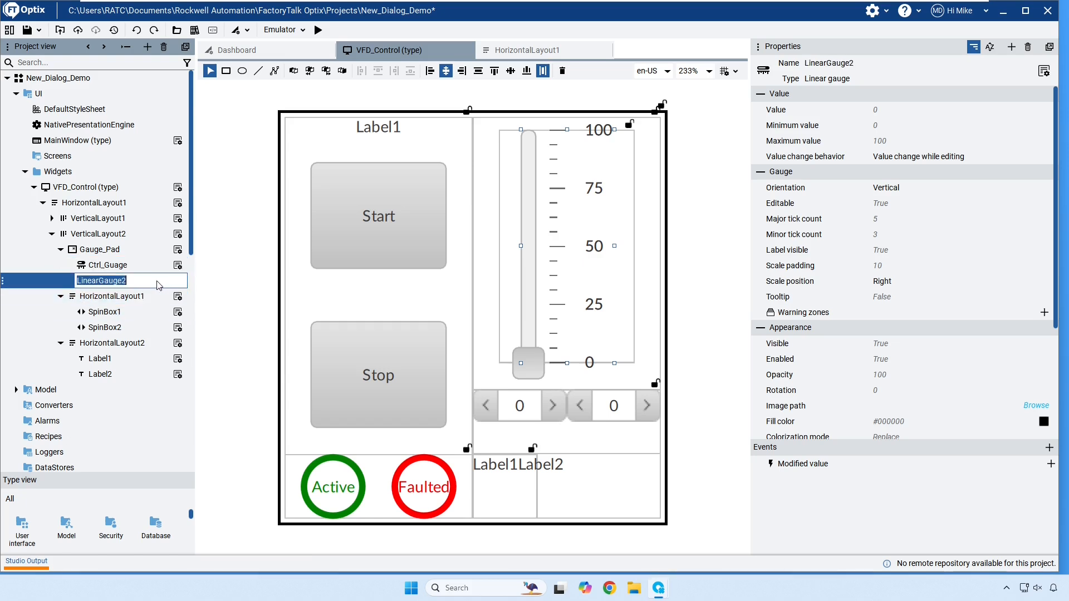
type("Stat_Guage")
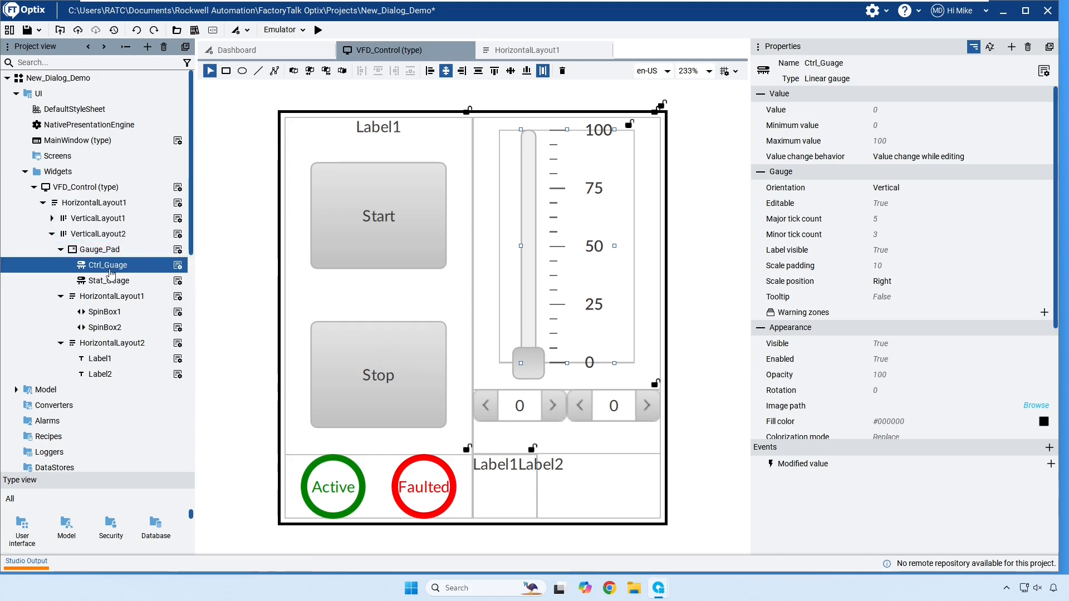
key("F2")
scroll(881, 345, "down", 3)
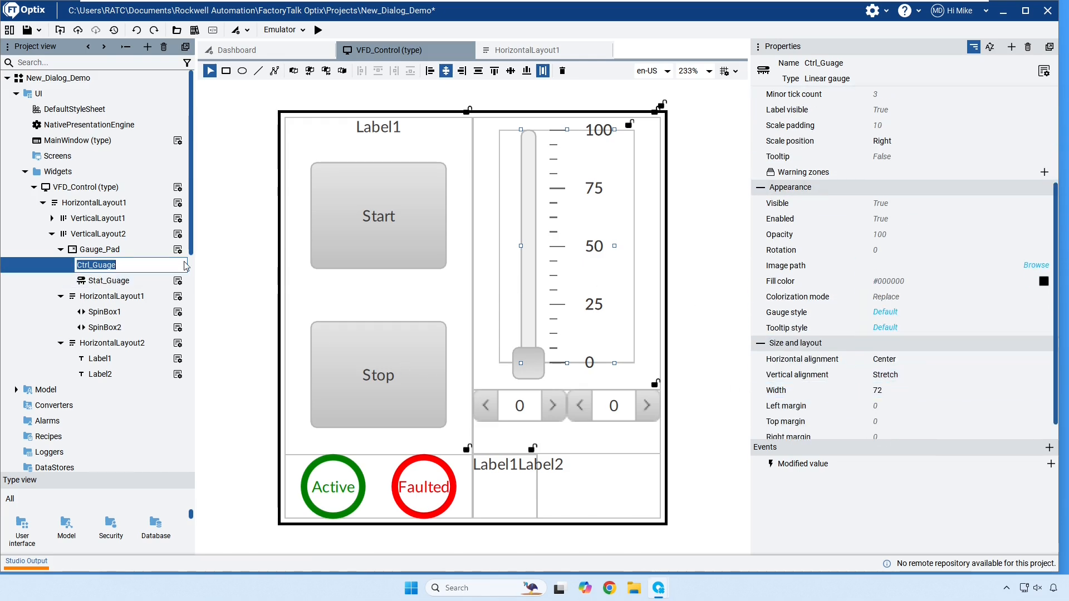
Set the left margin of Stat_Guage to 45 and its Editable property to False.
left_click(109, 281)
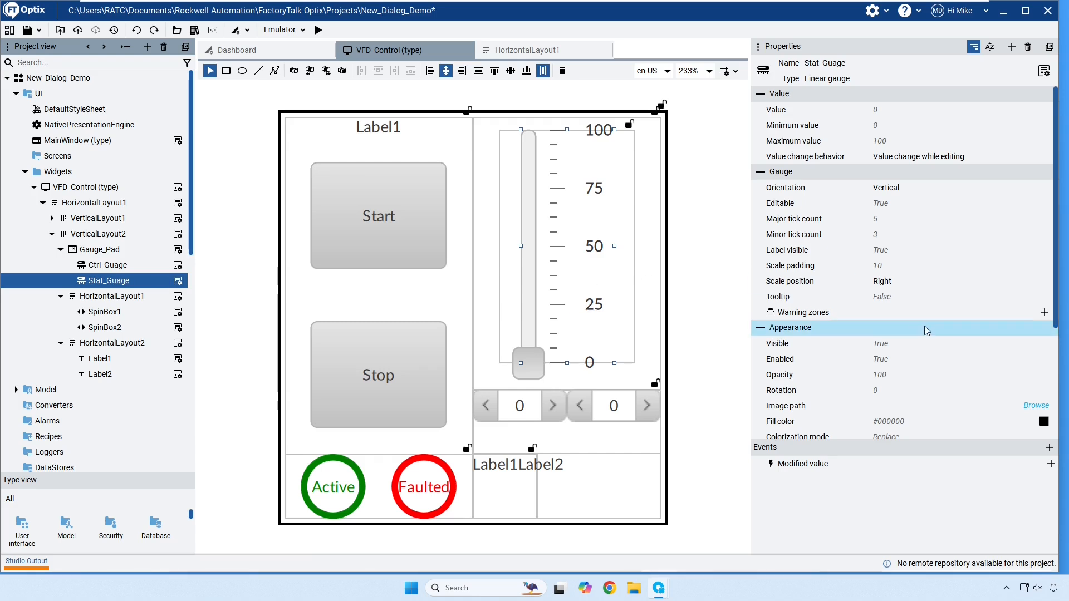
scroll(913, 312, "down", 2)
scroll(905, 311, "down", 3)
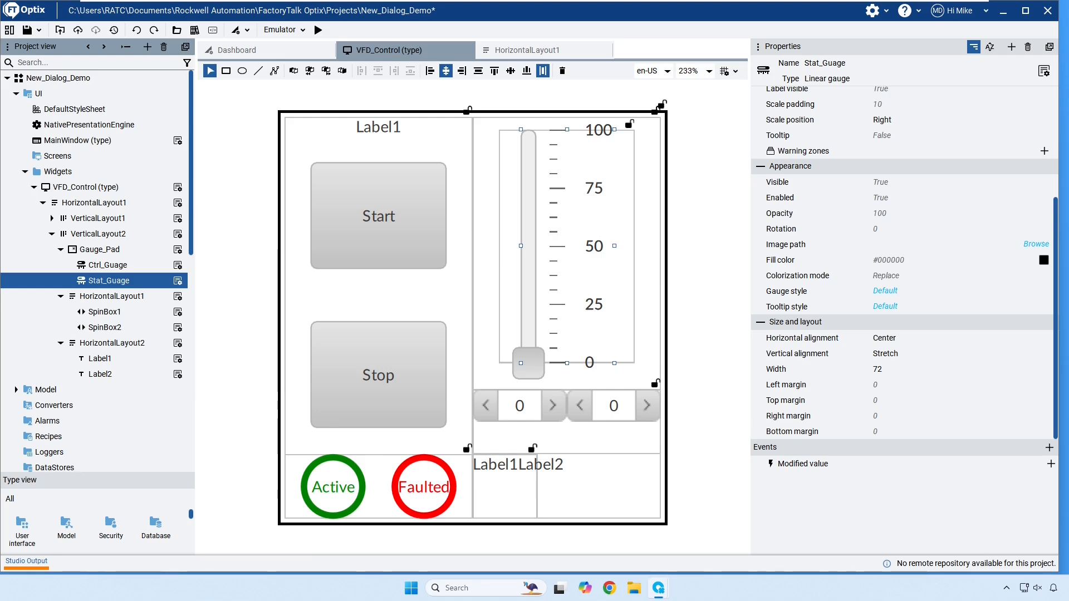
left_click(888, 390)
type("45")
key("Return")
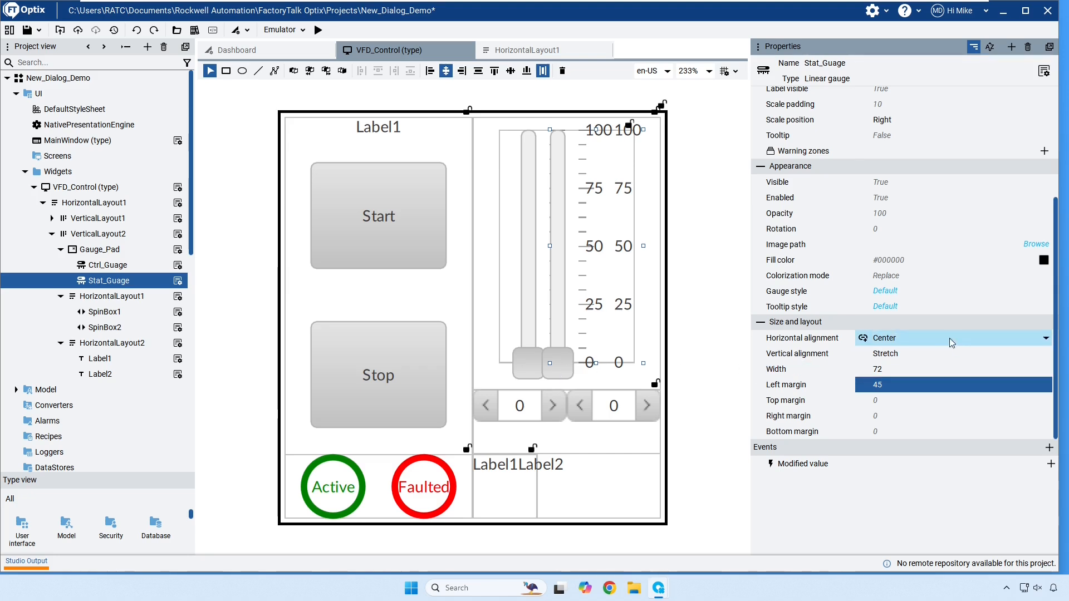
scroll(947, 345, "up", 3)
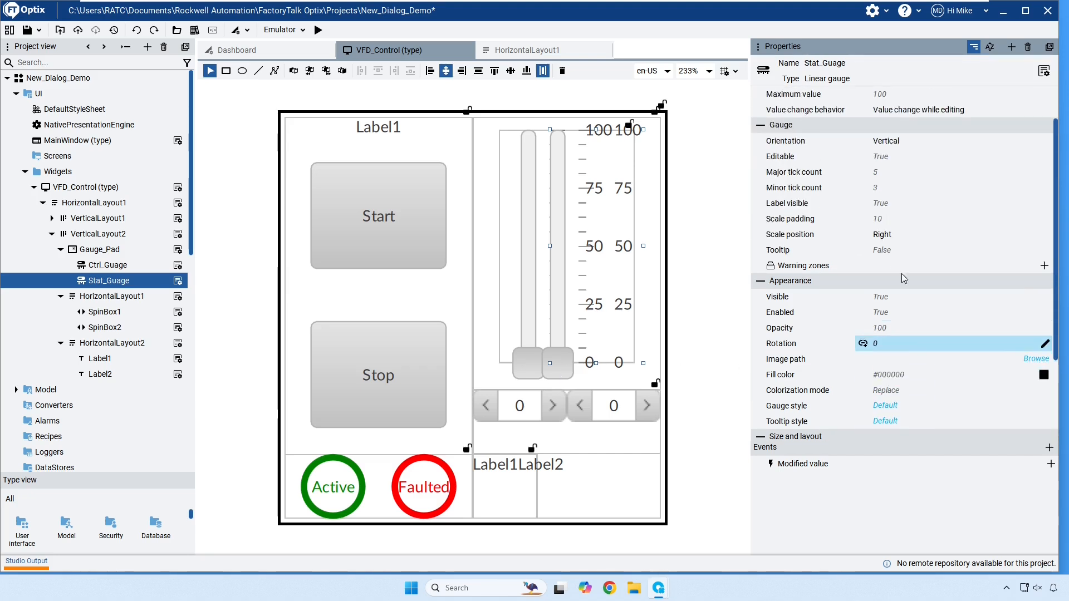
left_click(915, 154)
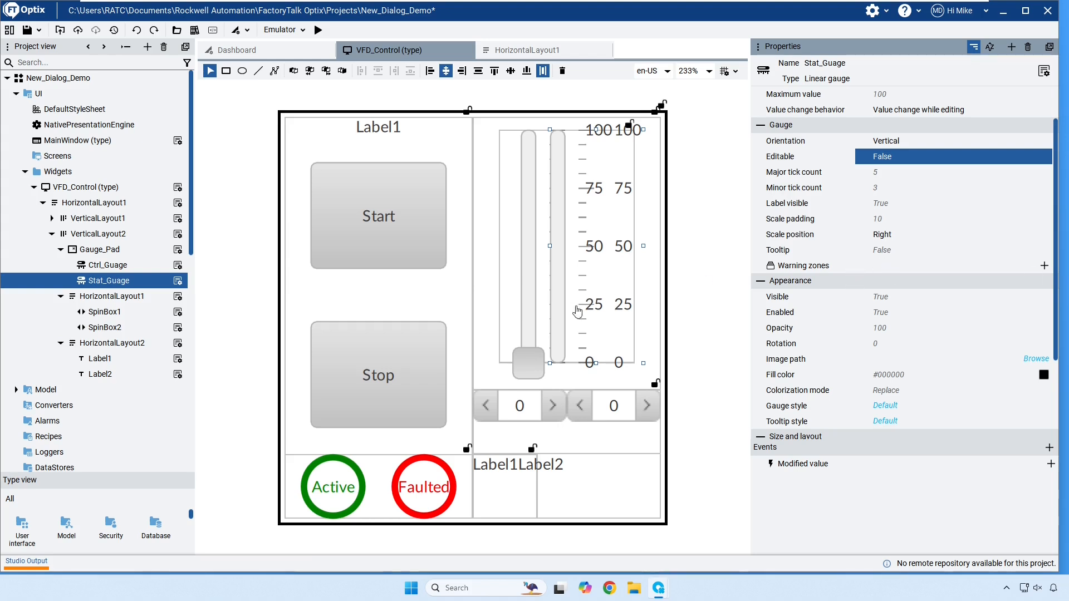
Hide the scale labels of Ctrl_Guage by setting Label visible to False.
left_click(102, 266)
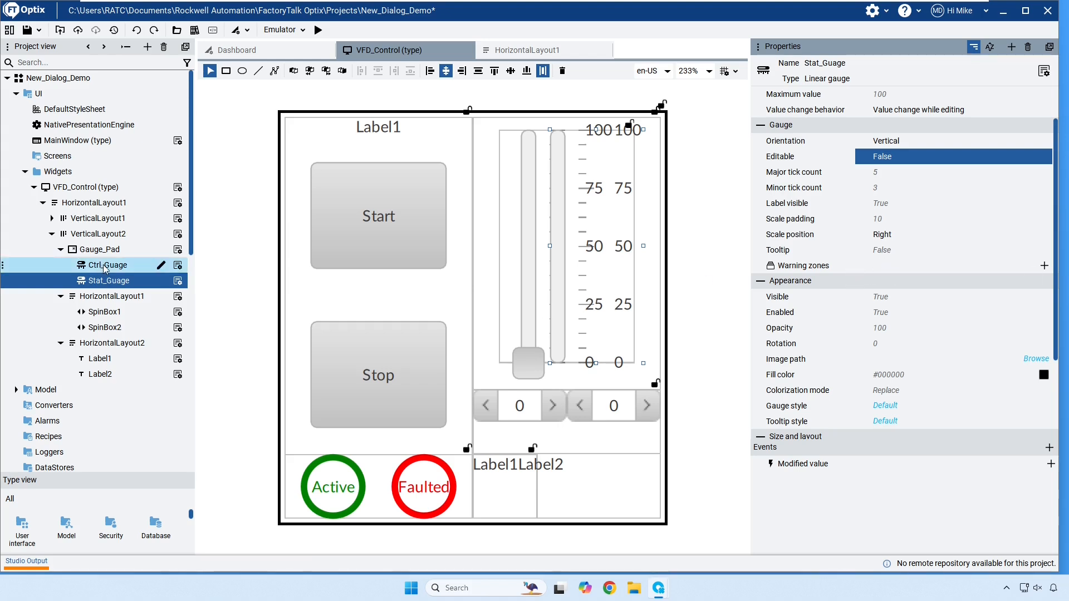
left_click(111, 296)
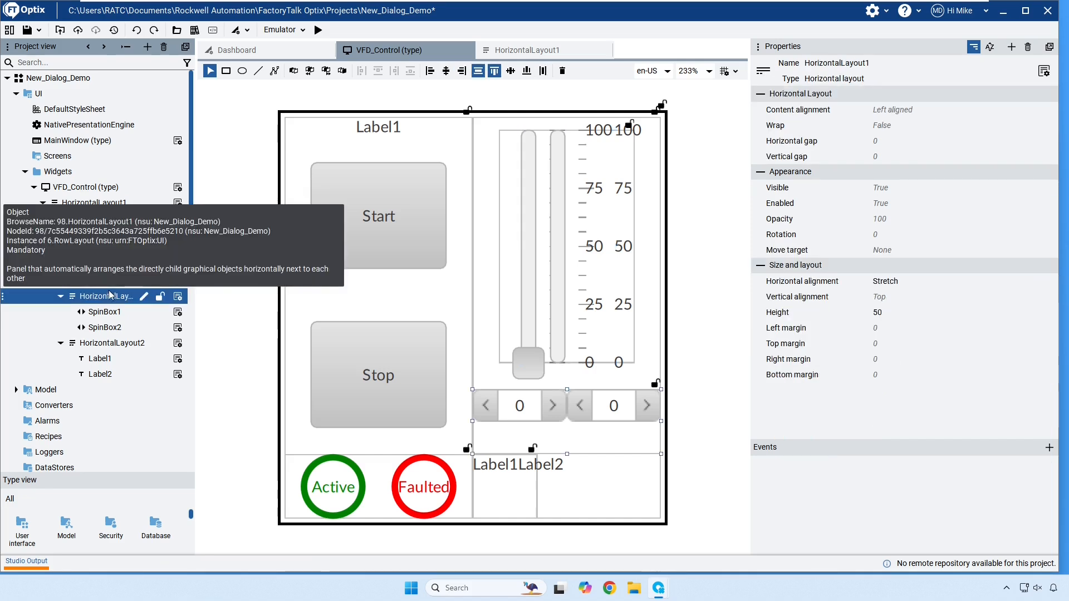
left_click(106, 265)
scroll(932, 270, "down", 3)
scroll(931, 270, "up", 3)
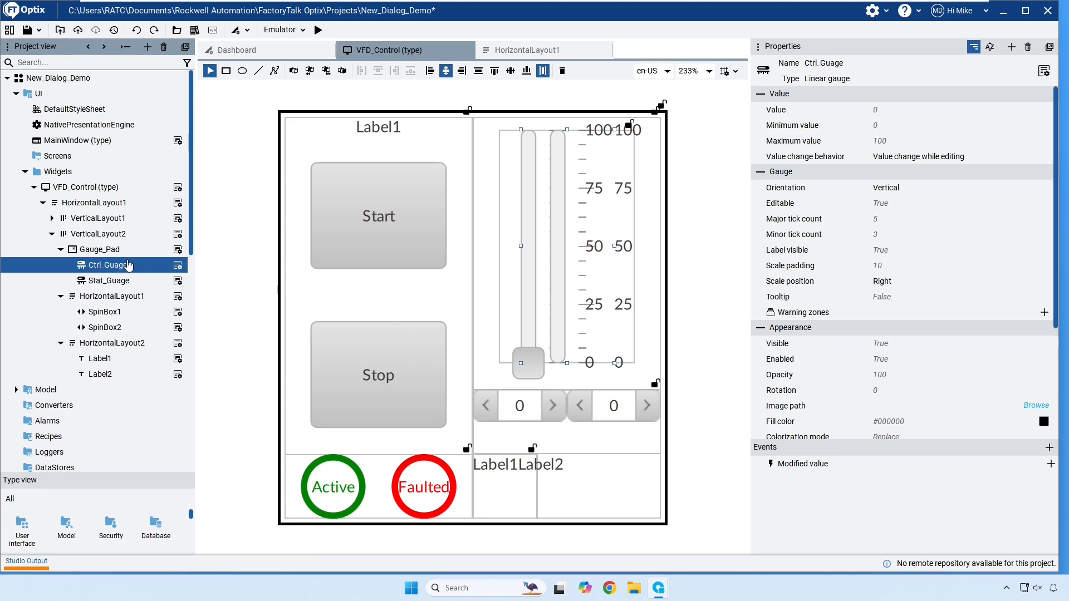
left_click(904, 254)
double_click(903, 255)
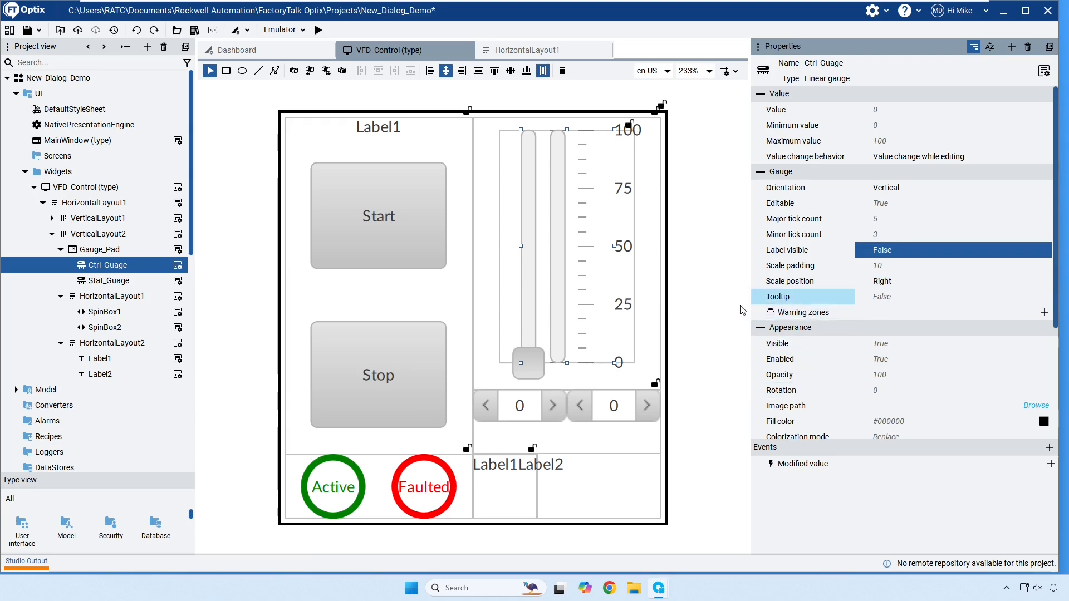
left_click(709, 307)
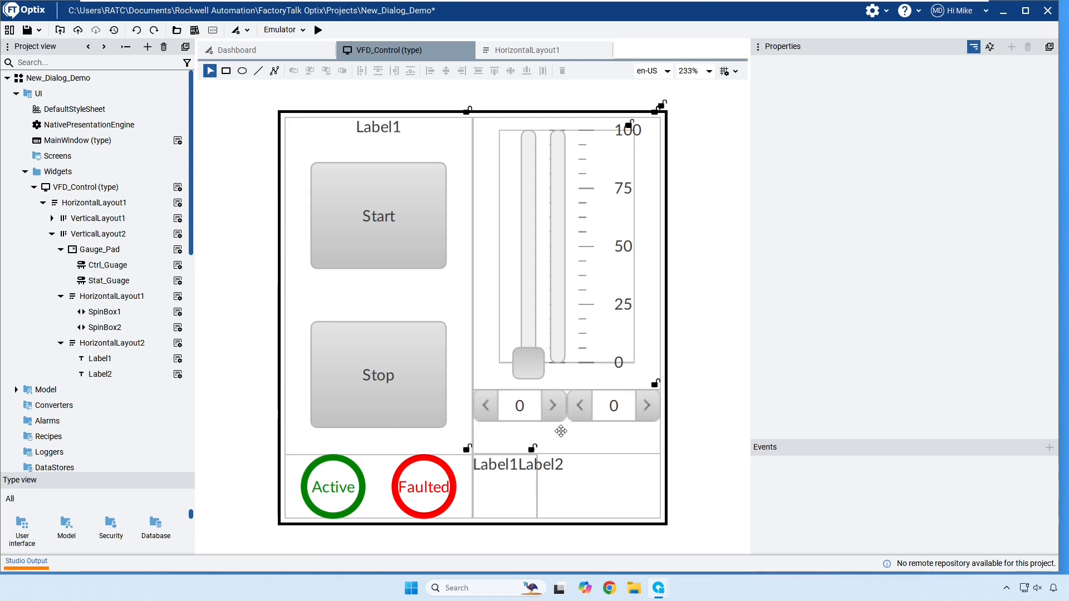
Set Show buttons to False for both spin boxes below the gauges.
left_click(115, 316)
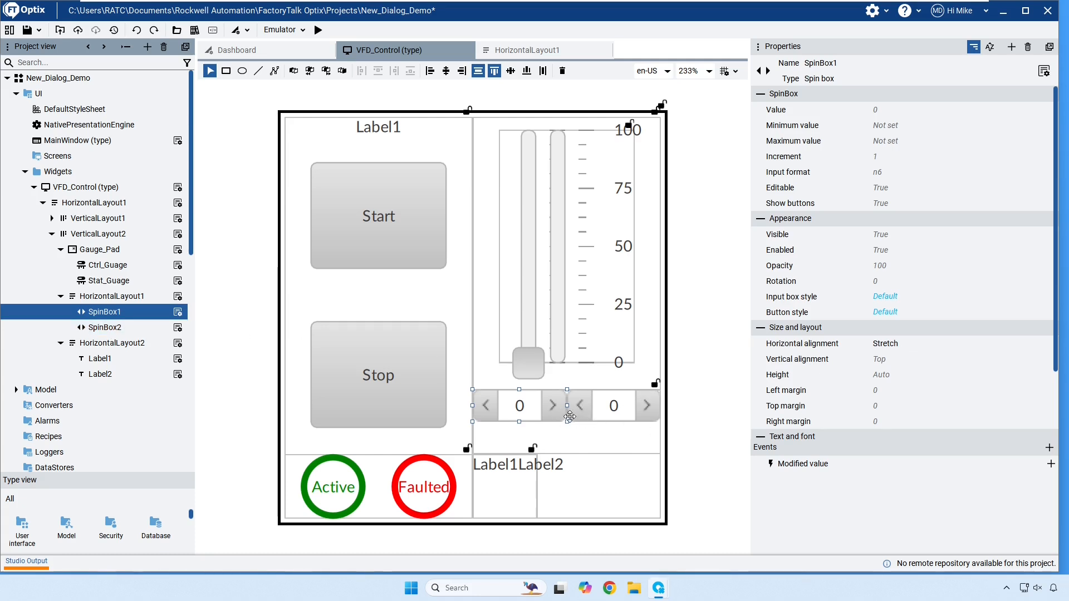
left_click(109, 328, "ctrl")
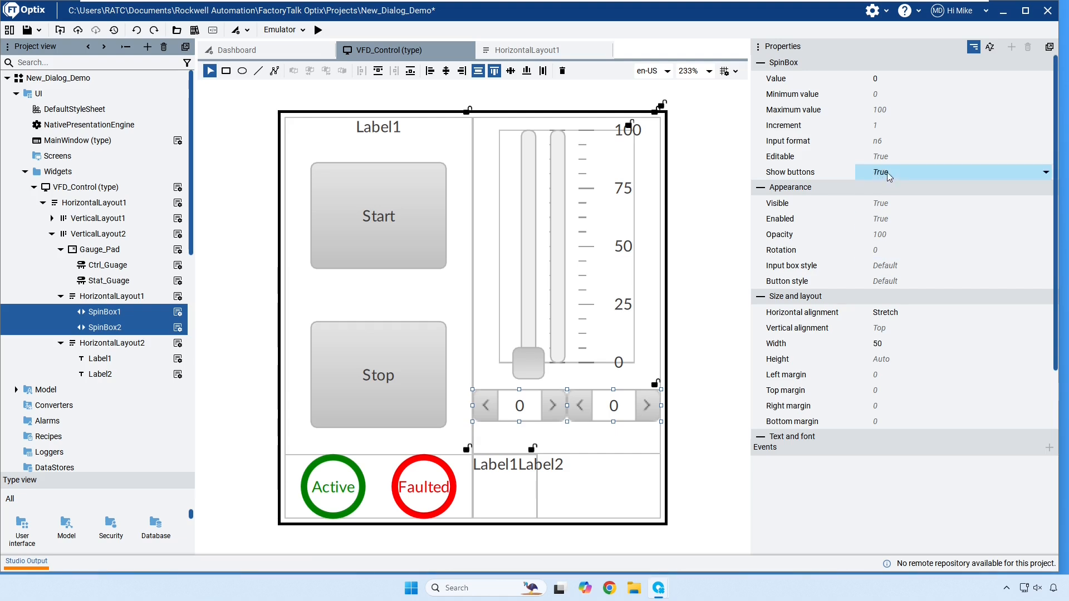
left_click(921, 175)
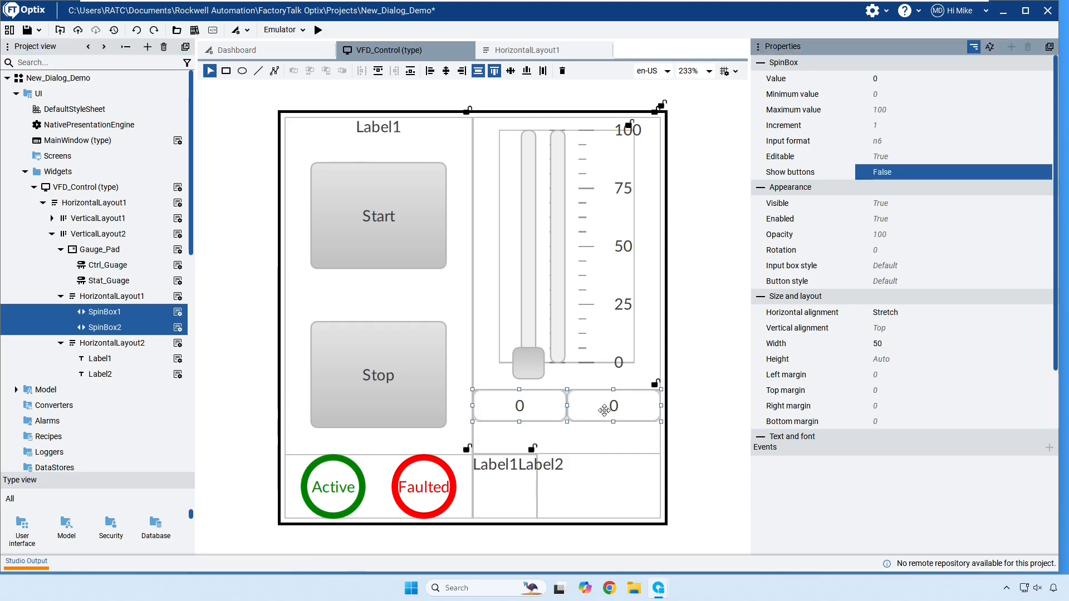
Make SpinBox2 read-only by setting its Editable property to False.
left_click(104, 301)
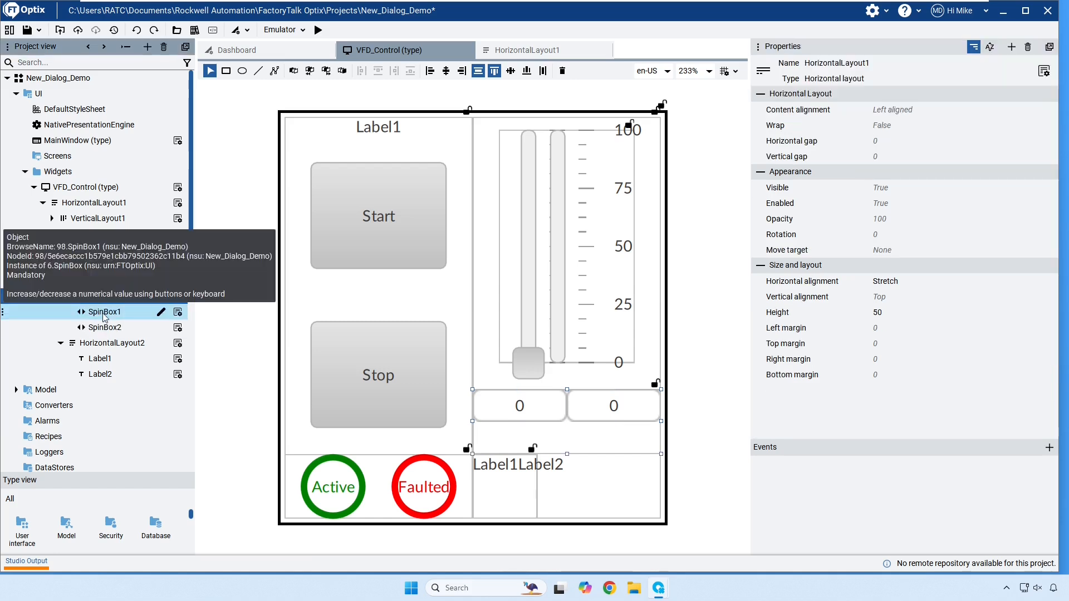
left_click(106, 327)
left_click(930, 186)
left_click(928, 186)
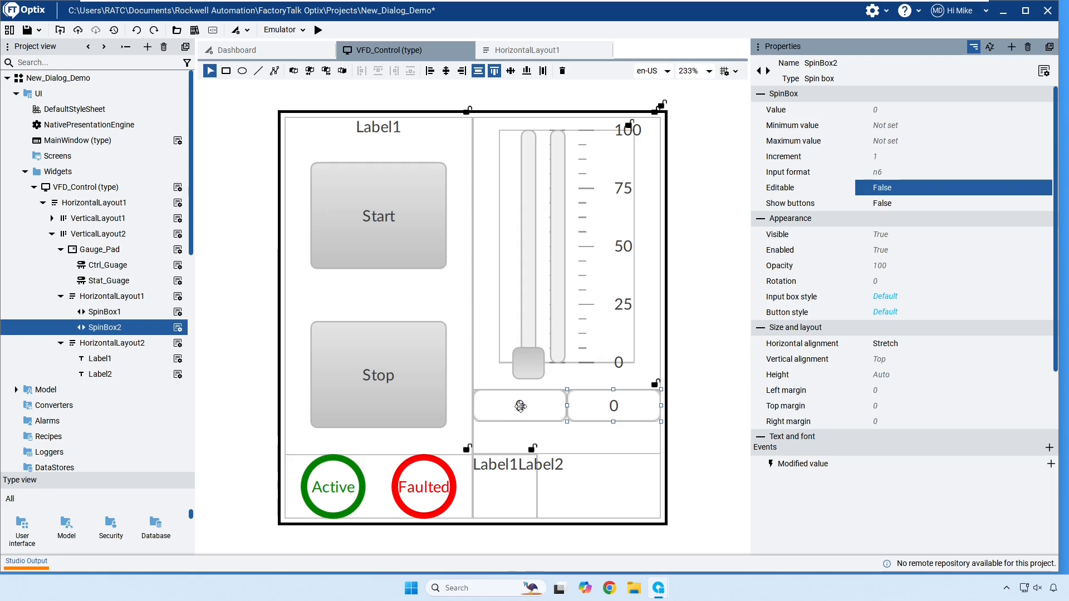
Set the vertical alignment of SpinBox1 and SpinBox2 to Stretch.
left_click(105, 312)
left_click(105, 328, "ctrl")
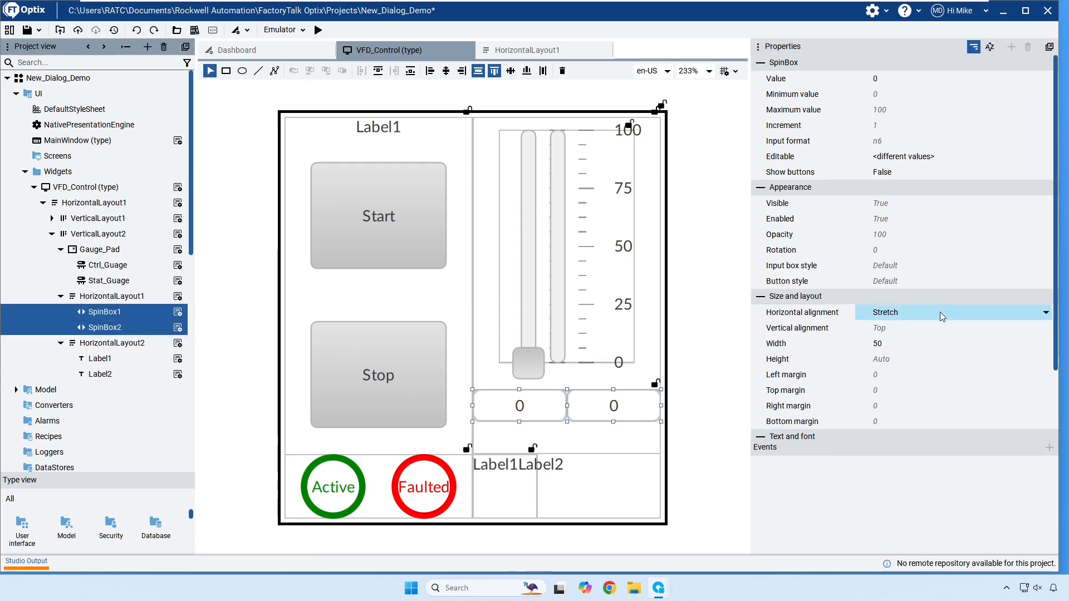
scroll(936, 308, "down", 2)
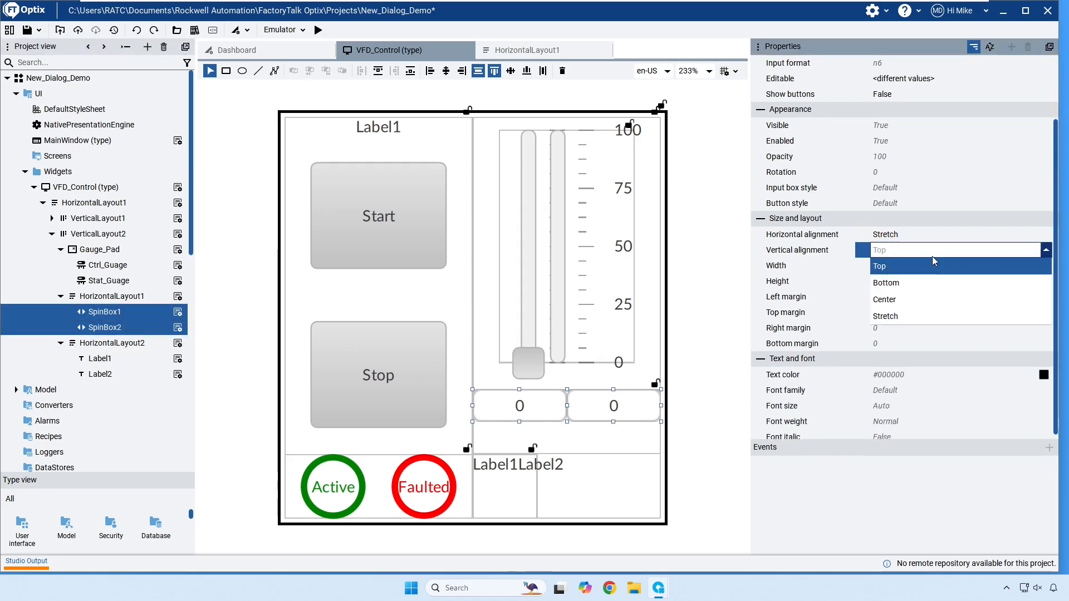
left_click(916, 320)
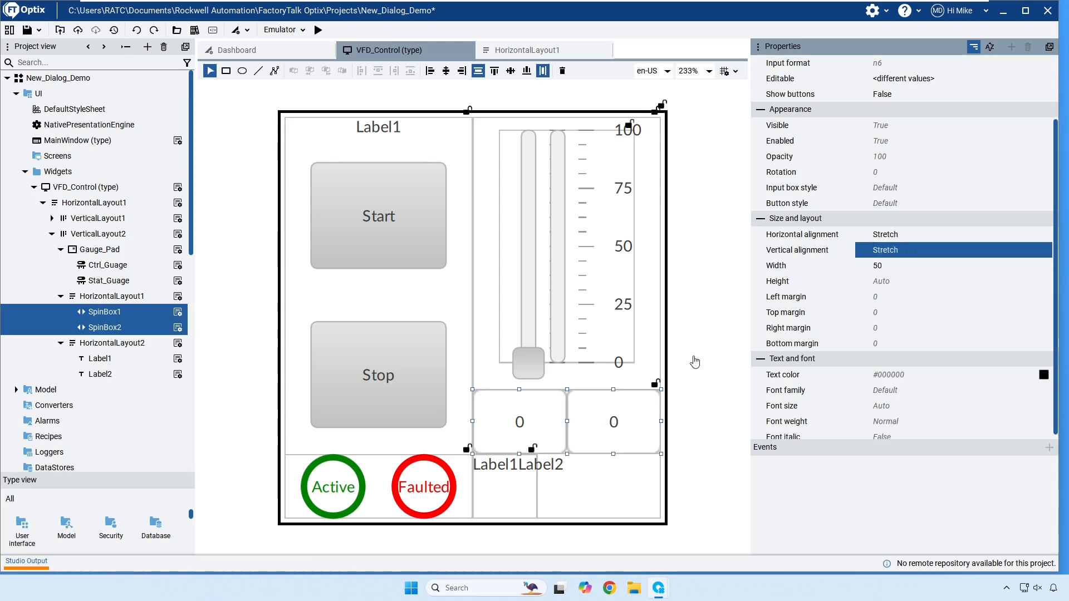
Try Top as the vertical alignment of both spin boxes, and return them to Stretch.
left_click(108, 313)
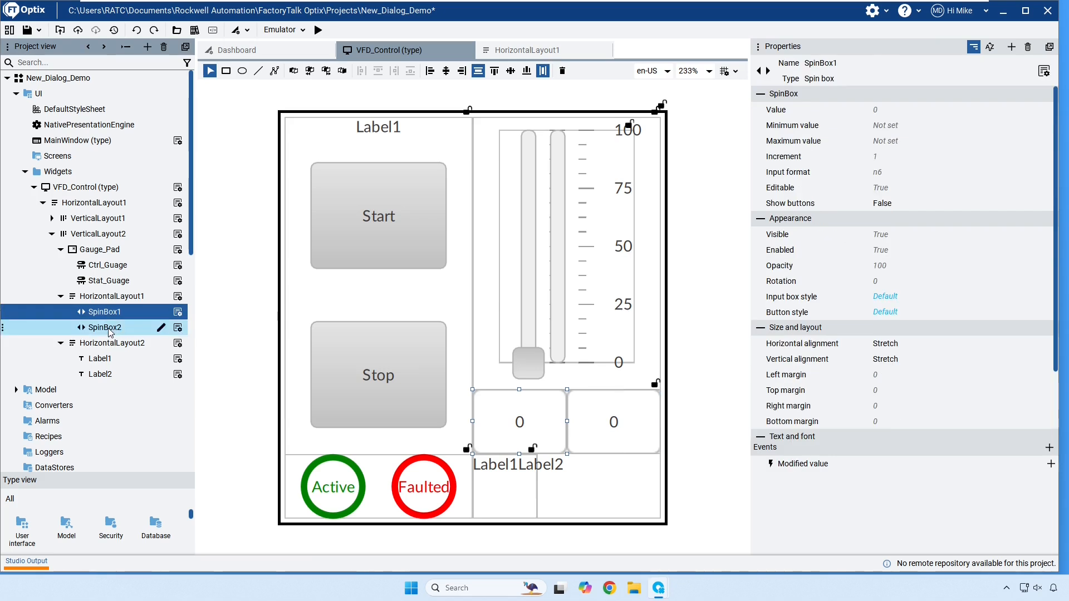
left_click(109, 328, "ctrl")
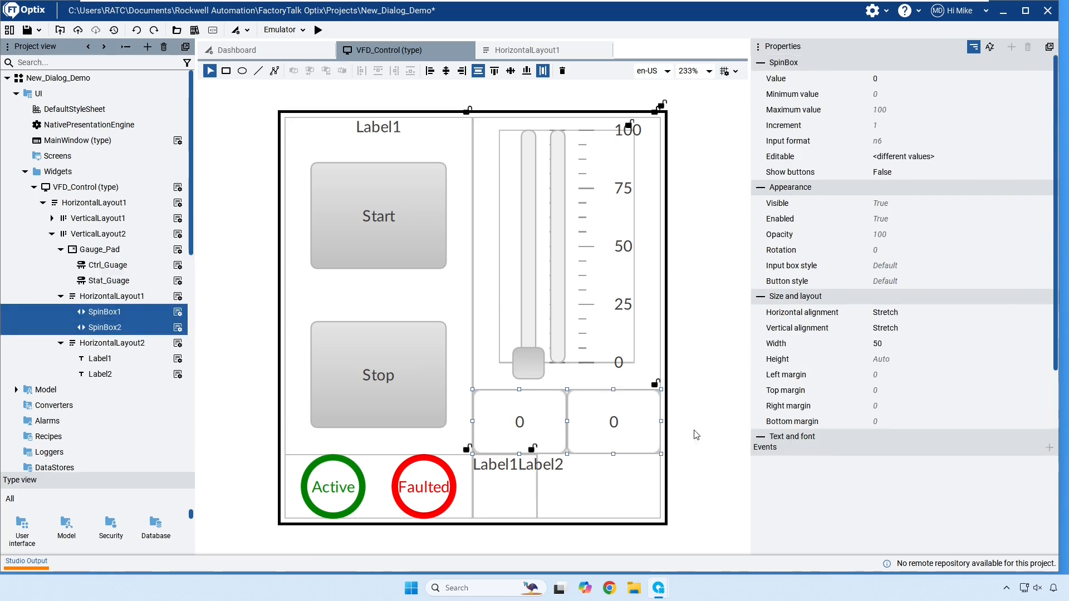
left_click(925, 328)
left_click(906, 346)
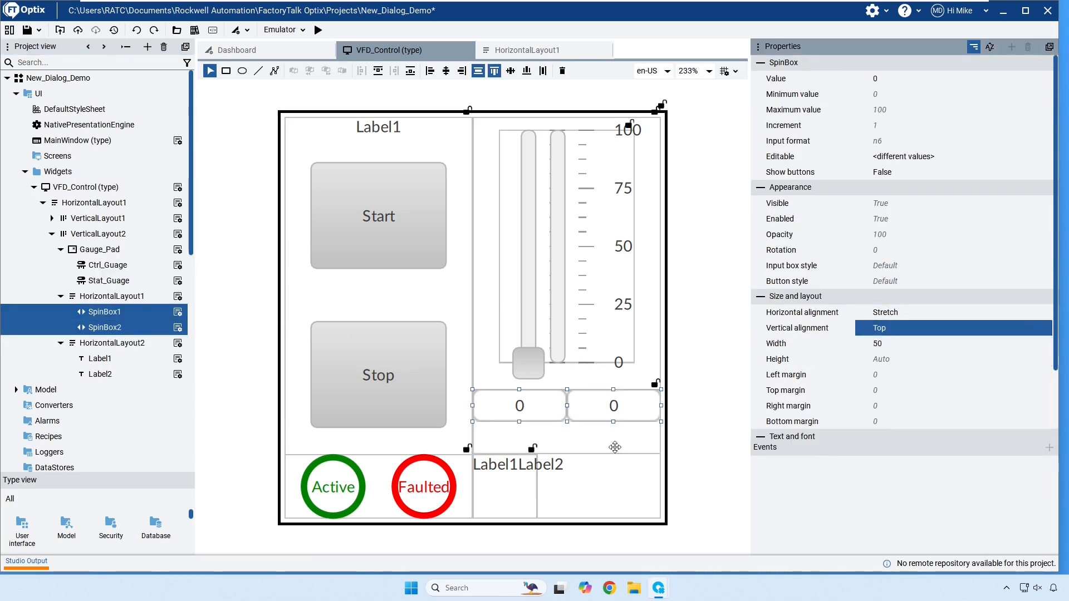
left_click(911, 333)
left_click(890, 395)
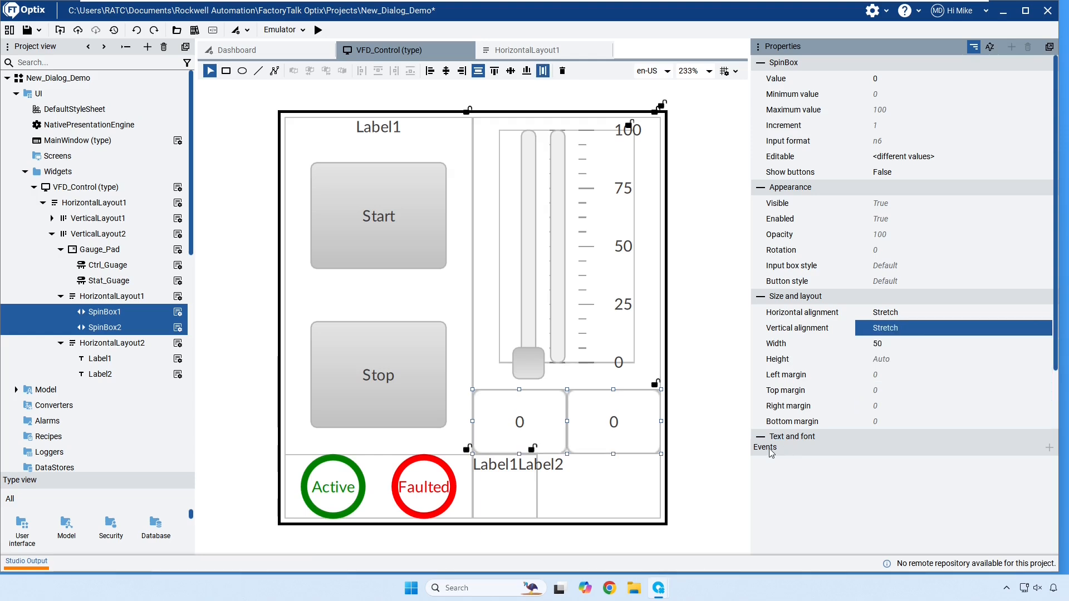
Move HorizontalLayout2 with its two labels above the spin box row in VerticalLayout2.
left_click(541, 493)
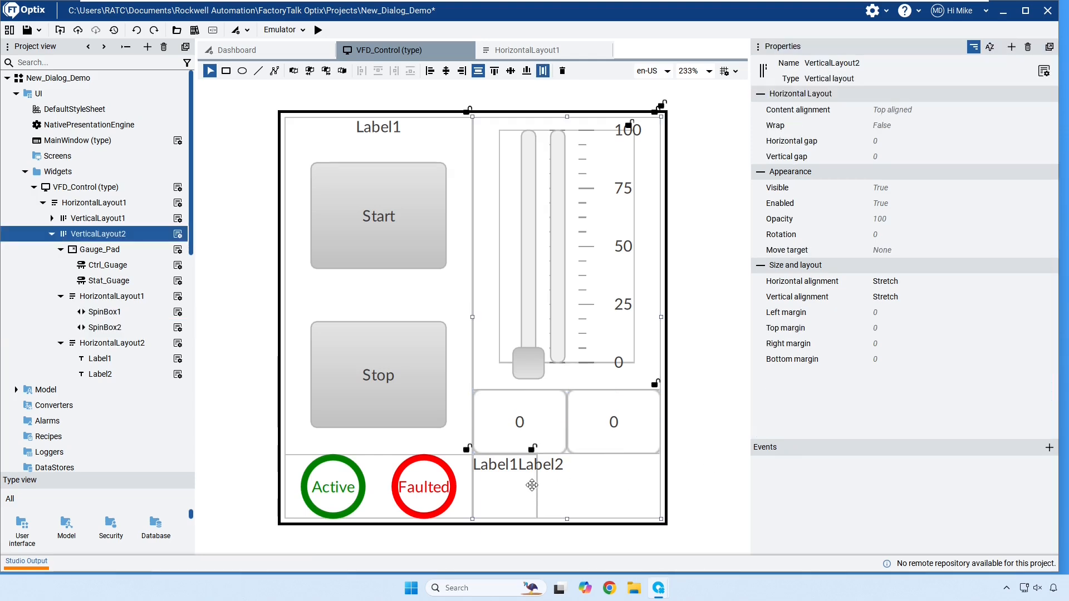
left_click(118, 346)
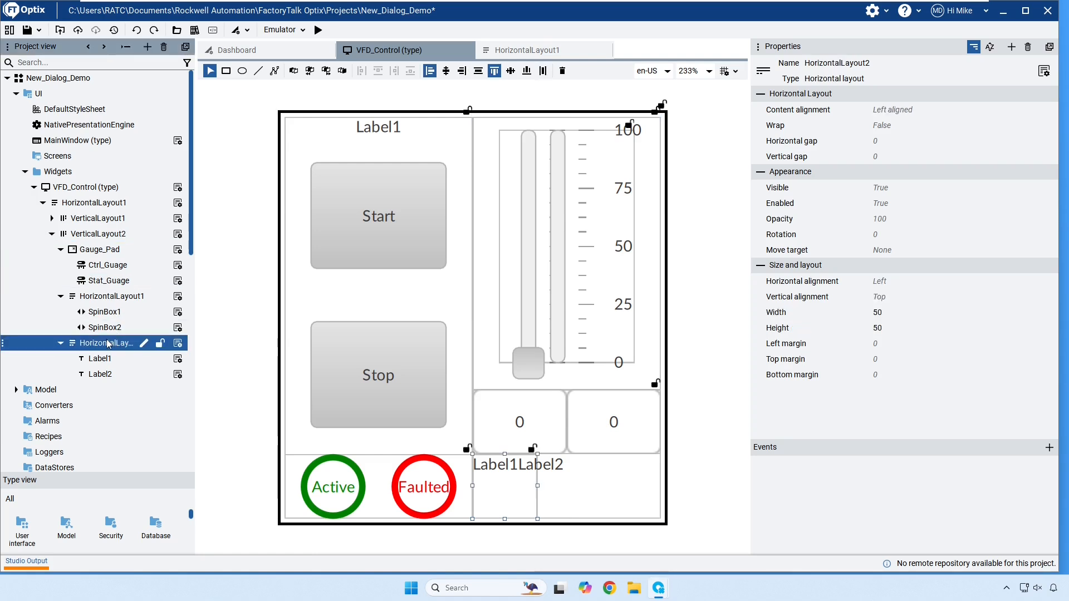
left_click(959, 282)
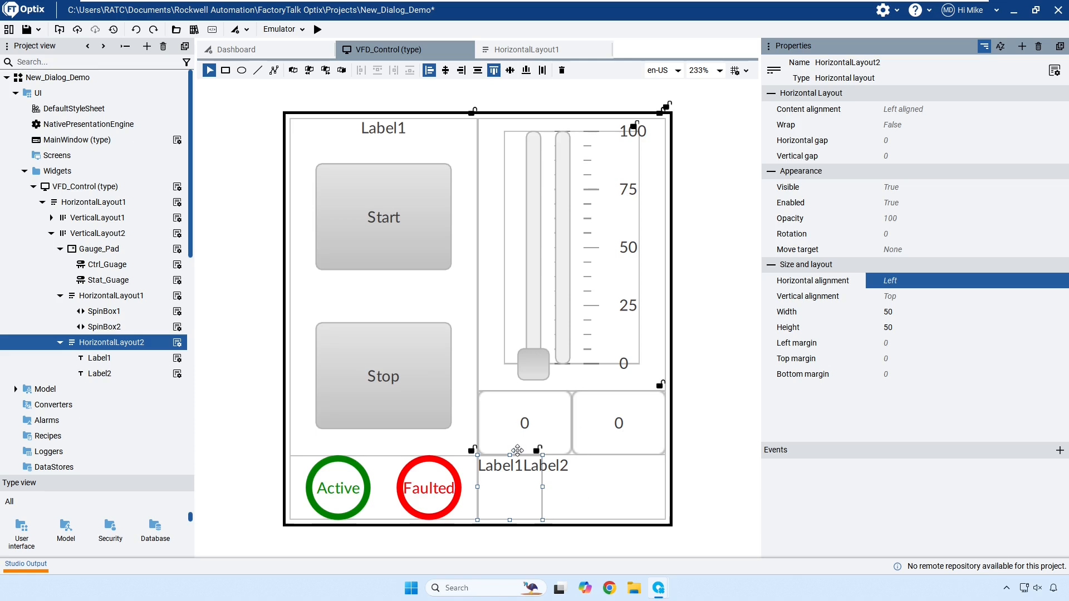
left_click(111, 295)
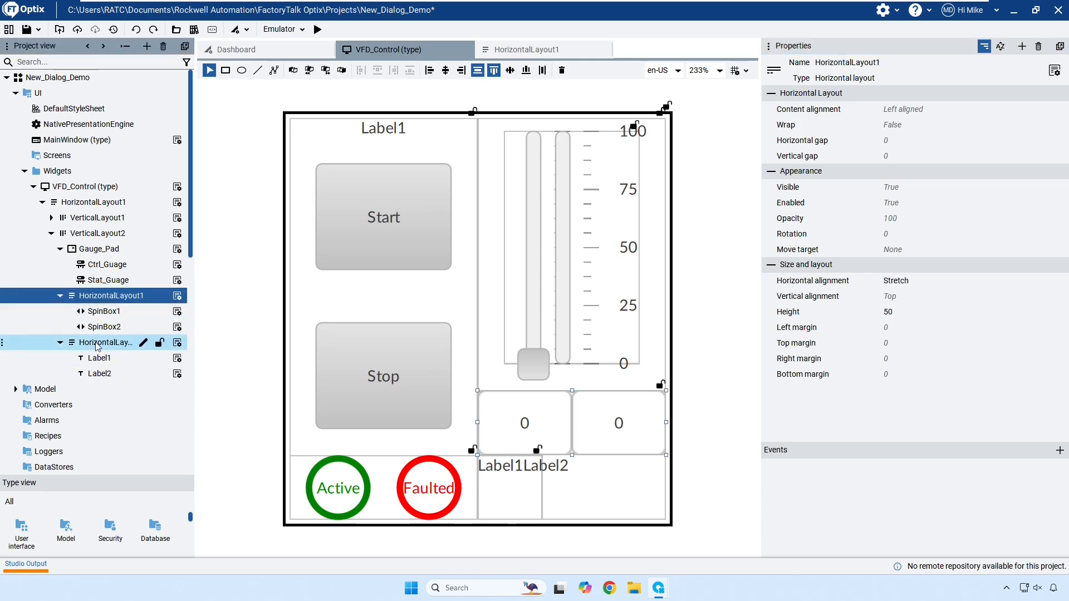
left_click(96, 345)
left_click_drag(101, 345, 93, 293)
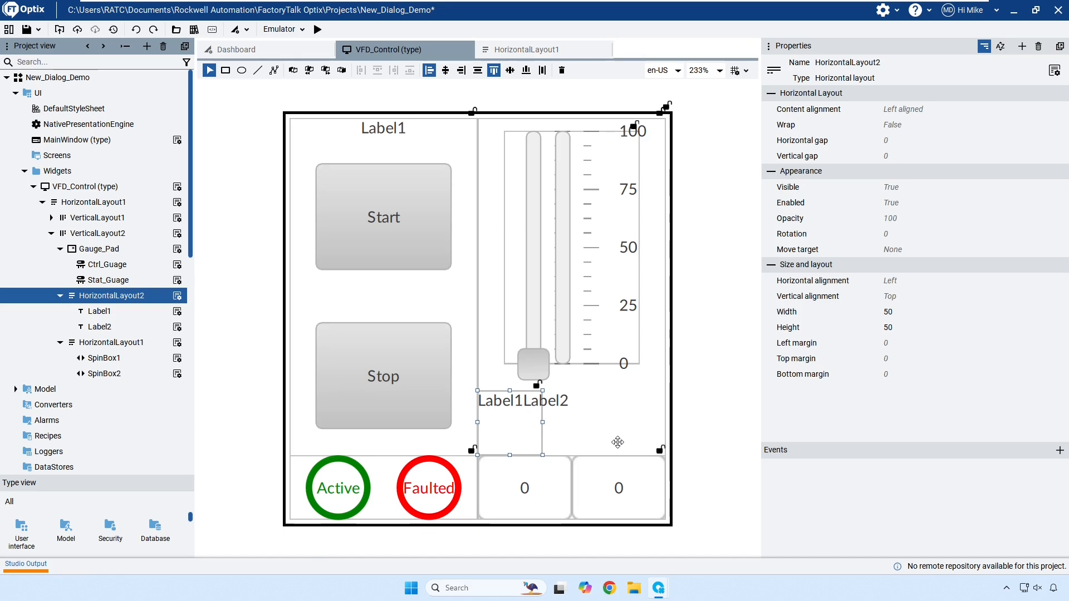
Set the horizontal alignment of HorizontalLayout2 to Stretch.
left_click(134, 295)
left_click(100, 327)
left_click(106, 295)
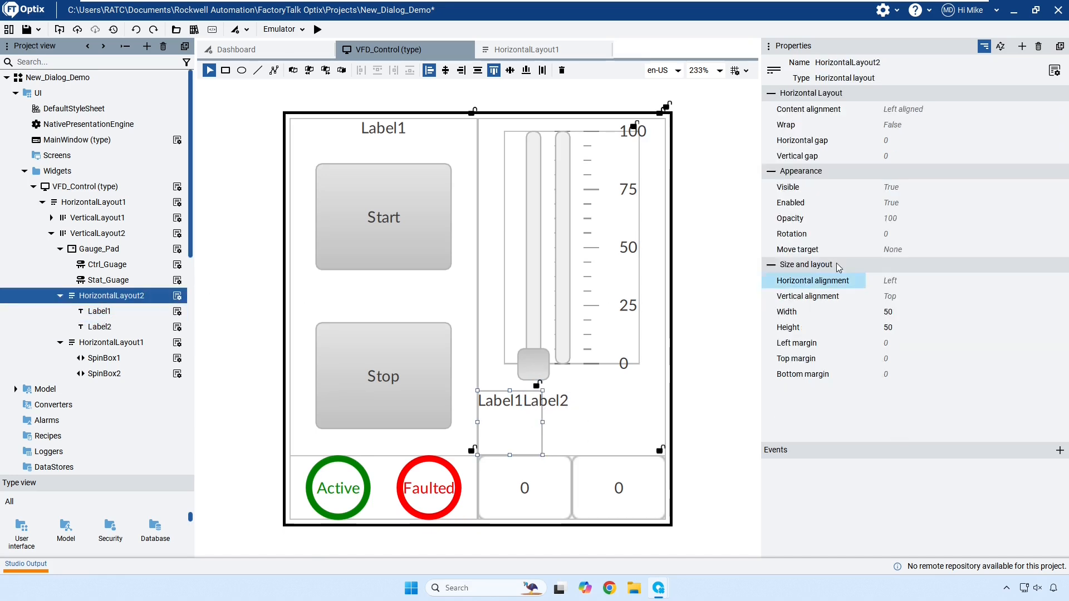
left_click(926, 280)
left_click(914, 346)
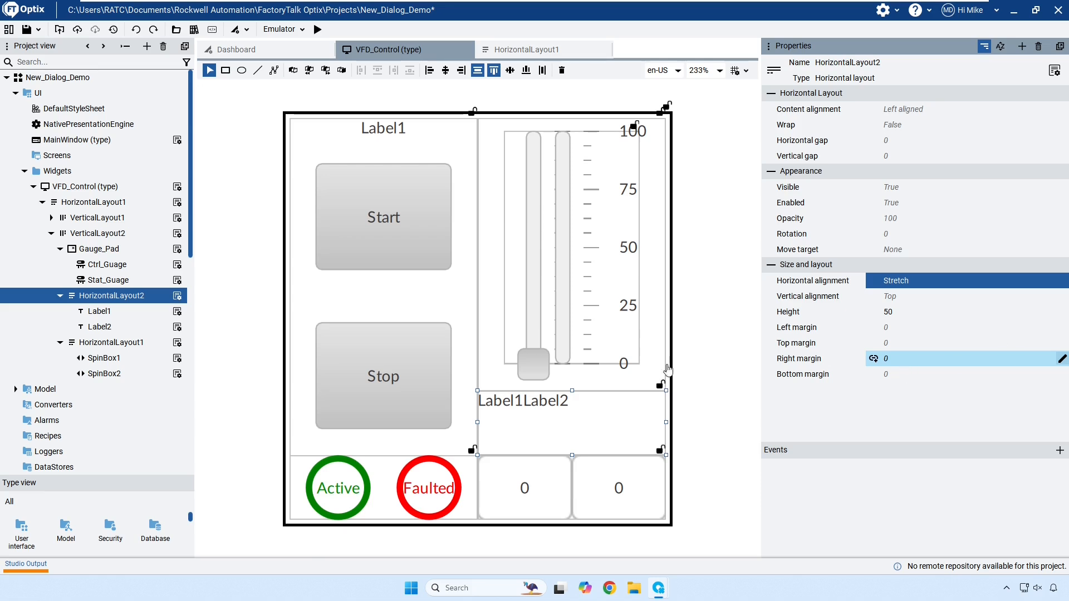
Set Label1 and Label2 in HorizontalLayout2 to Center horizontal alignment, with their text Center aligned horizontally and vertically.
key("Down")
key("shift+Down")
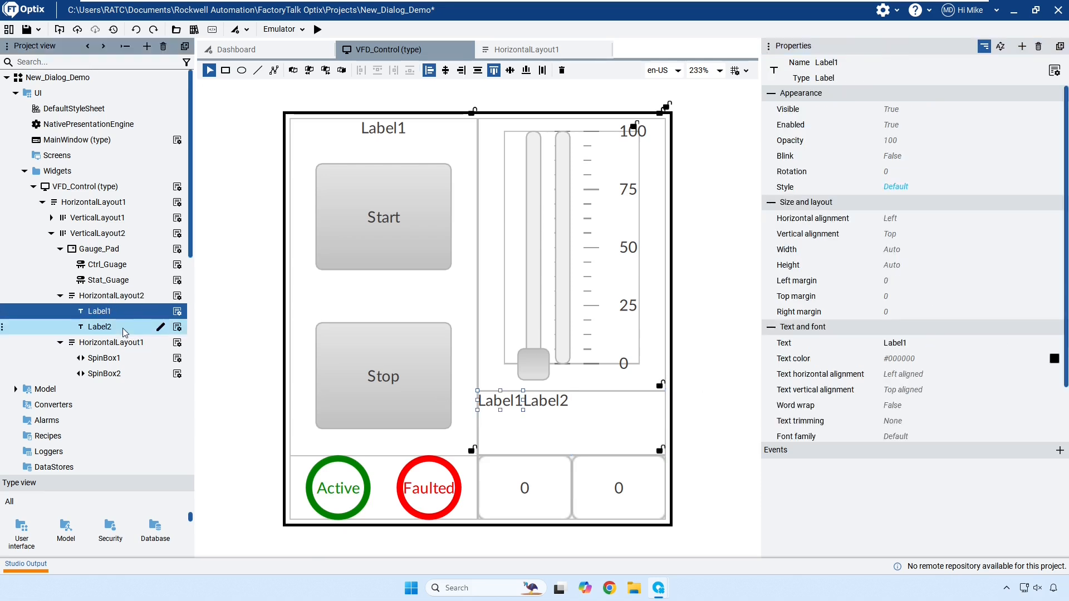
scroll(954, 272, "down", 1)
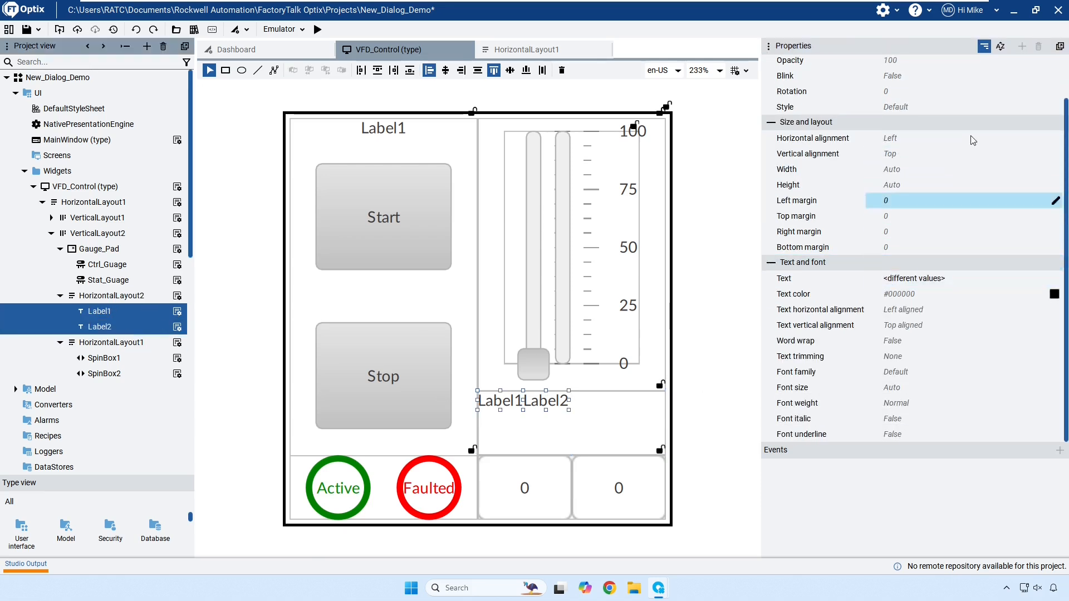
left_click(944, 139)
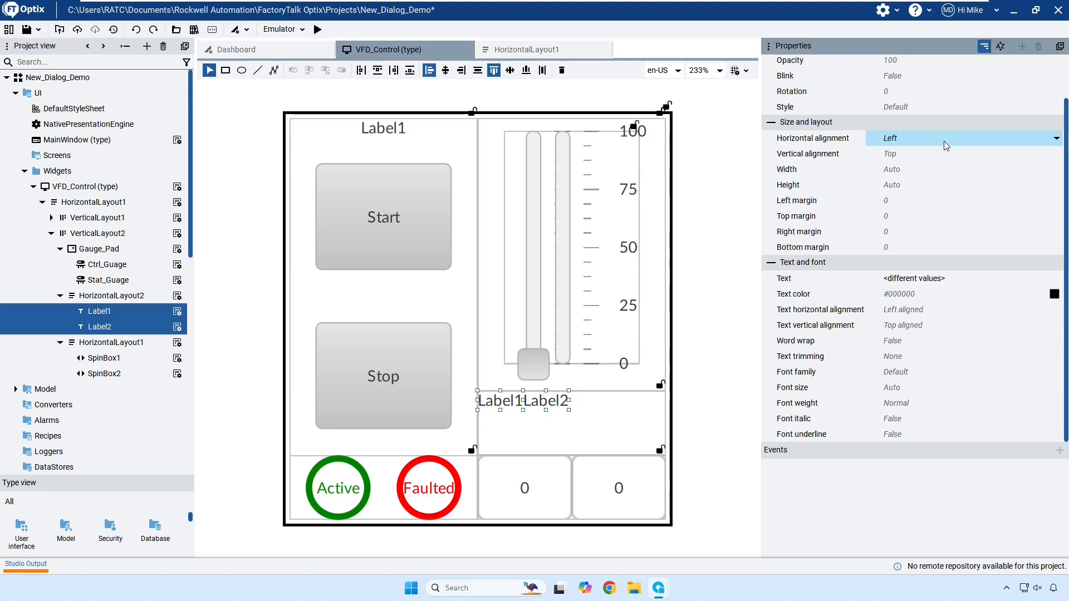
left_click(949, 190)
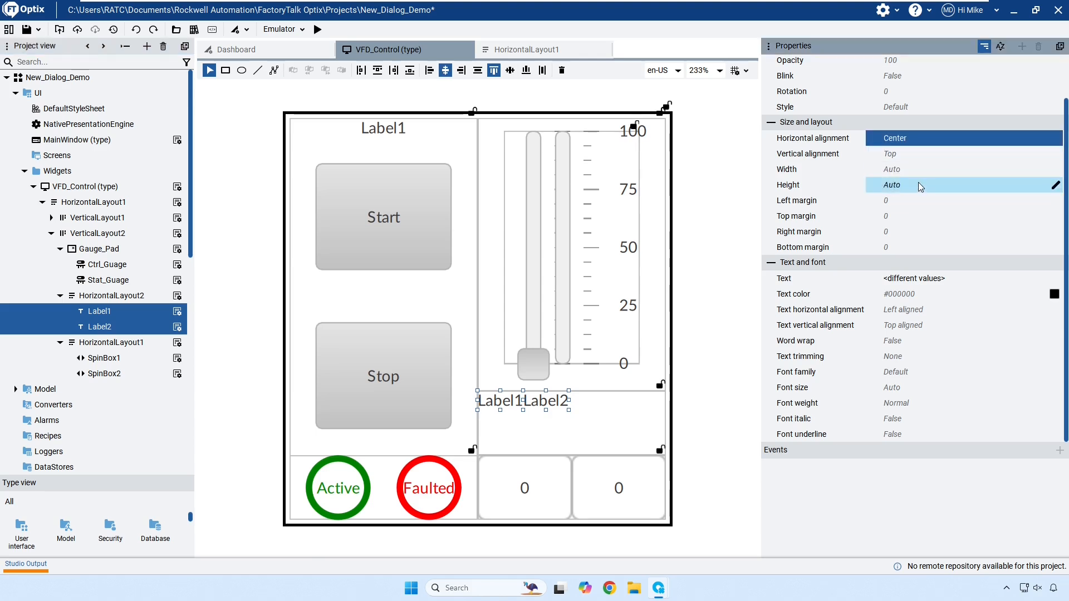
left_click(919, 310)
left_click(918, 341)
left_click(918, 325)
left_click(918, 357)
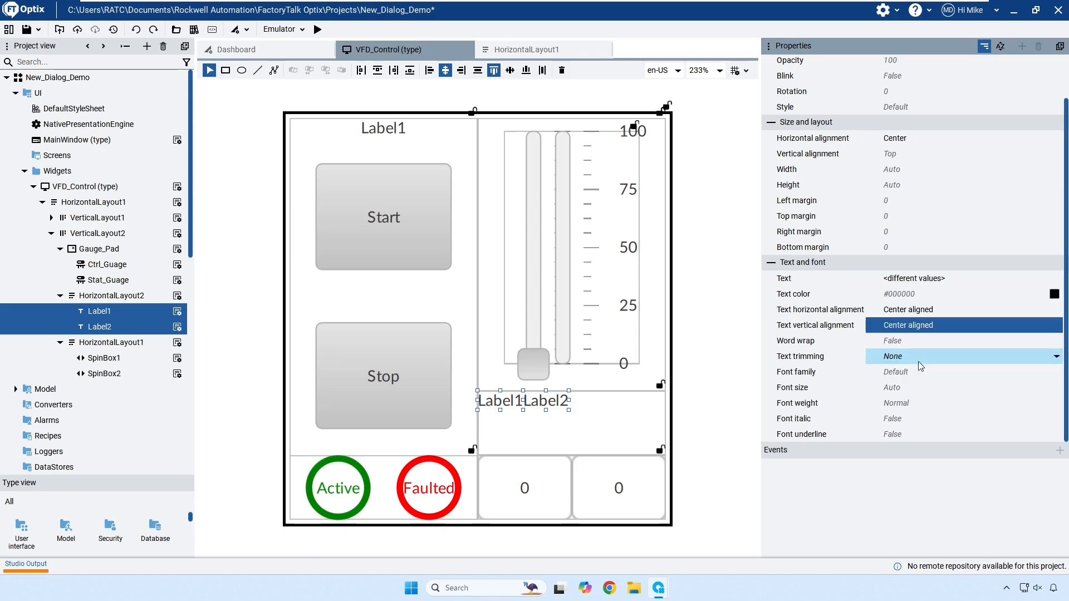
Change the text of Label1 to "Set" and Label2 to "Actual", and set both labels' horizontal and vertical alignment to Stretch.
left_click(84, 311)
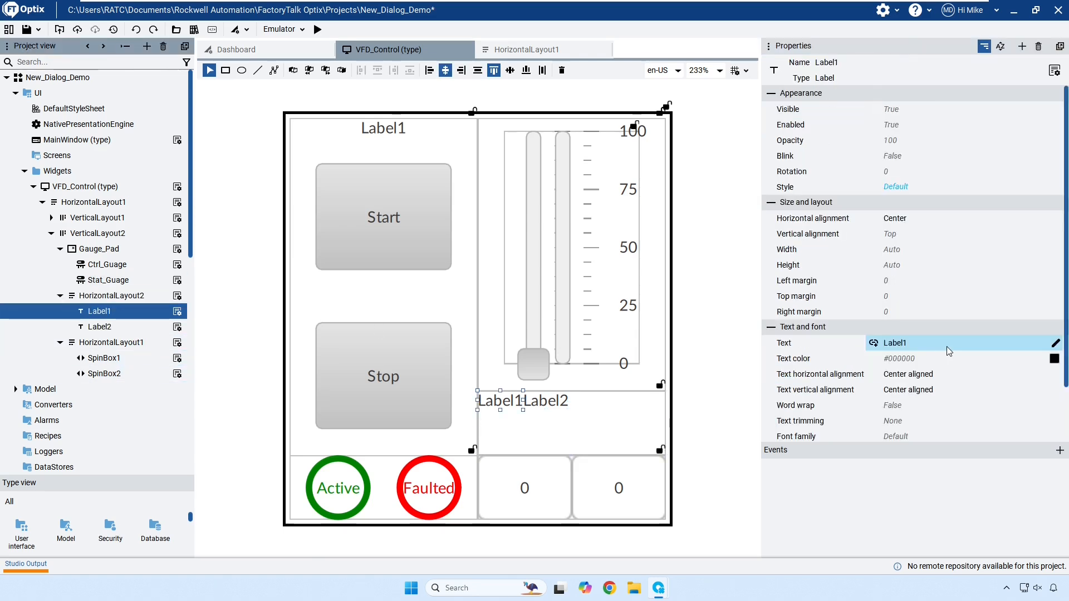
left_click(946, 343)
type("Set")
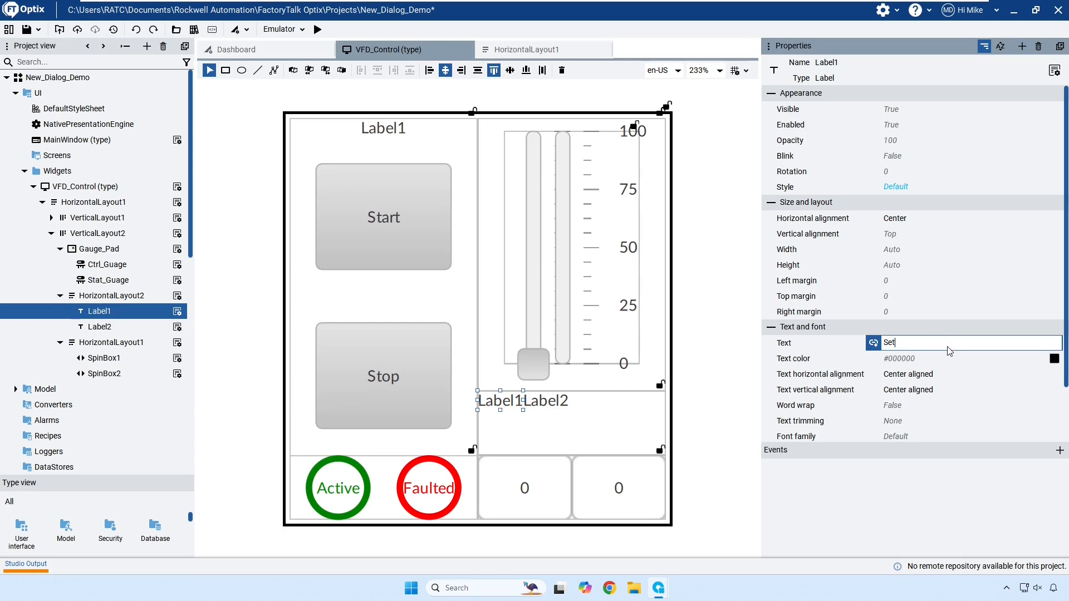
key("Return")
left_click(99, 327)
left_click(939, 344)
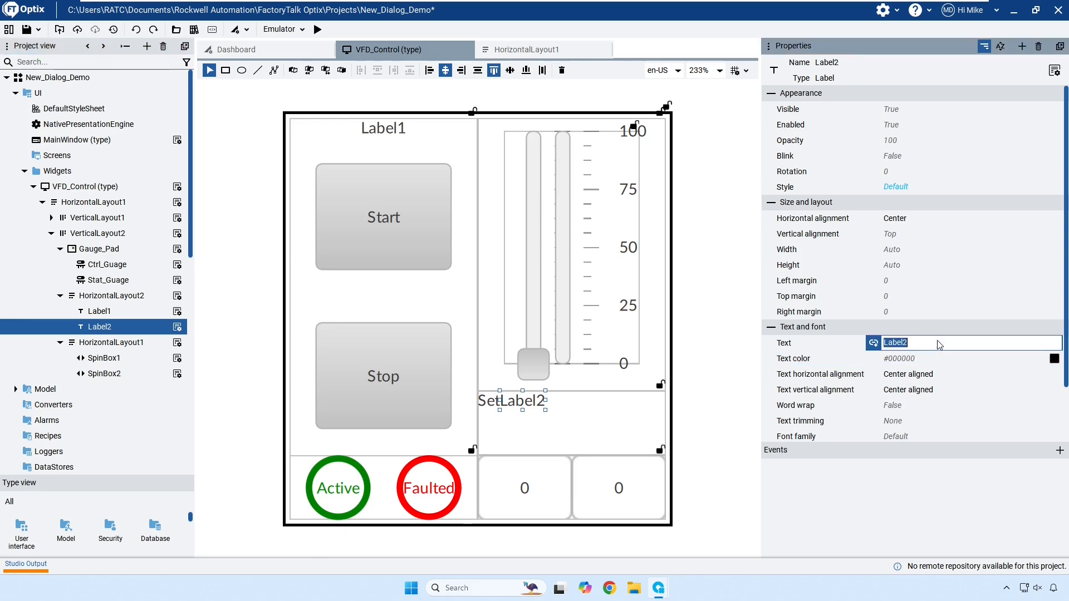
type("Actual")
key("Return")
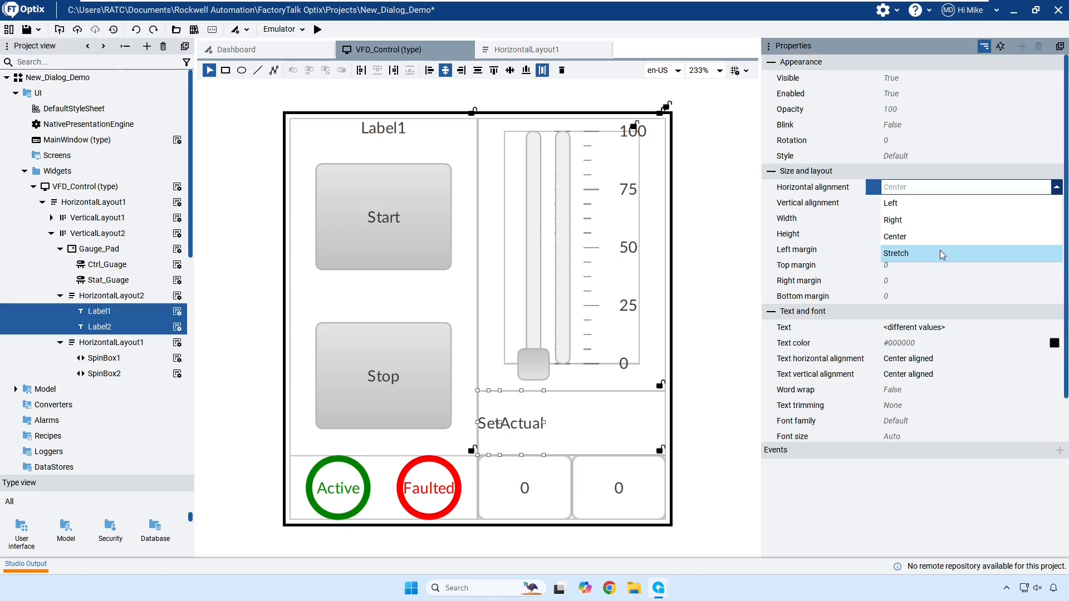
left_click(940, 253)
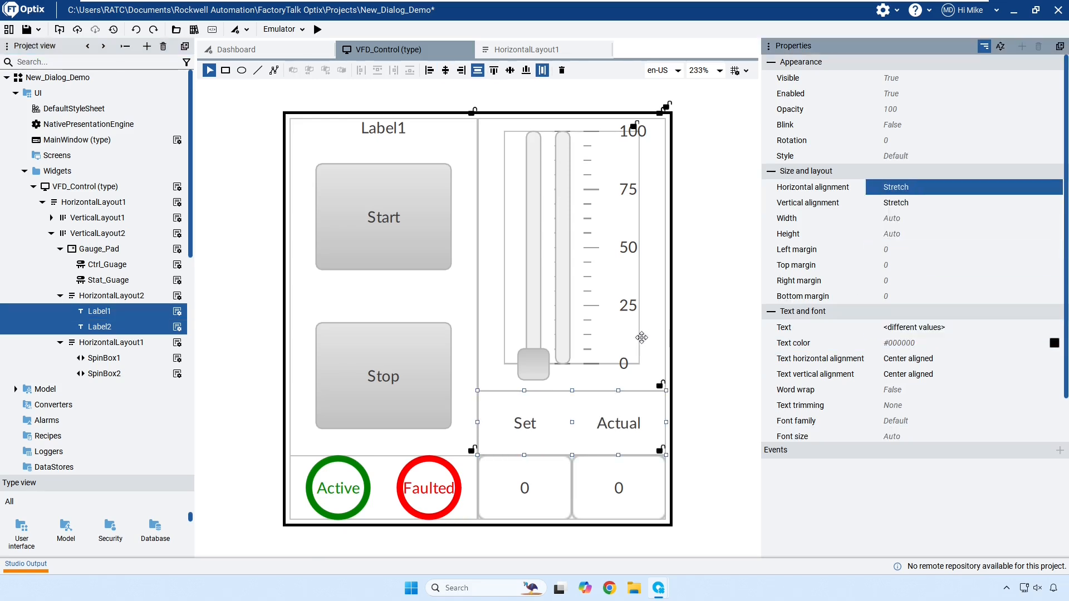
Set the height of HorizontalLayout2, the row holding the Set and Actual labels, to 25.
left_click(102, 297)
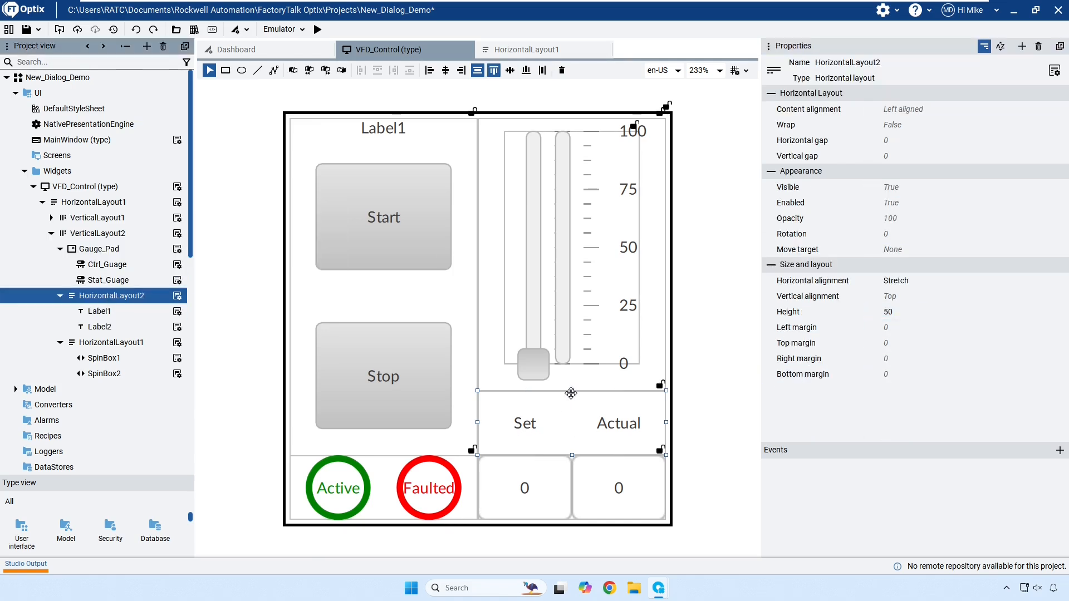
left_click(888, 312)
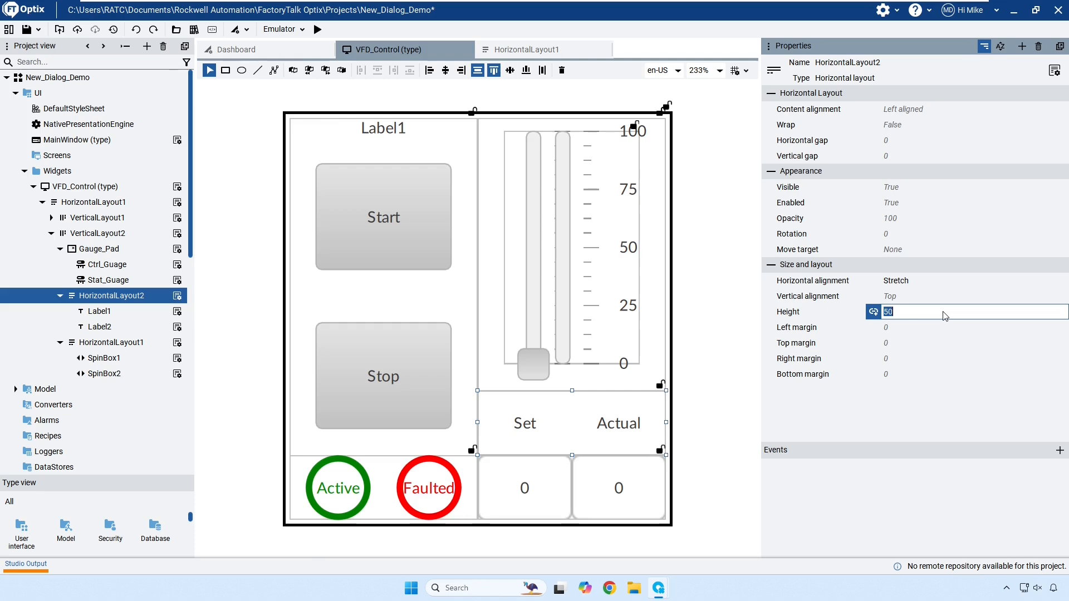
key("Return")
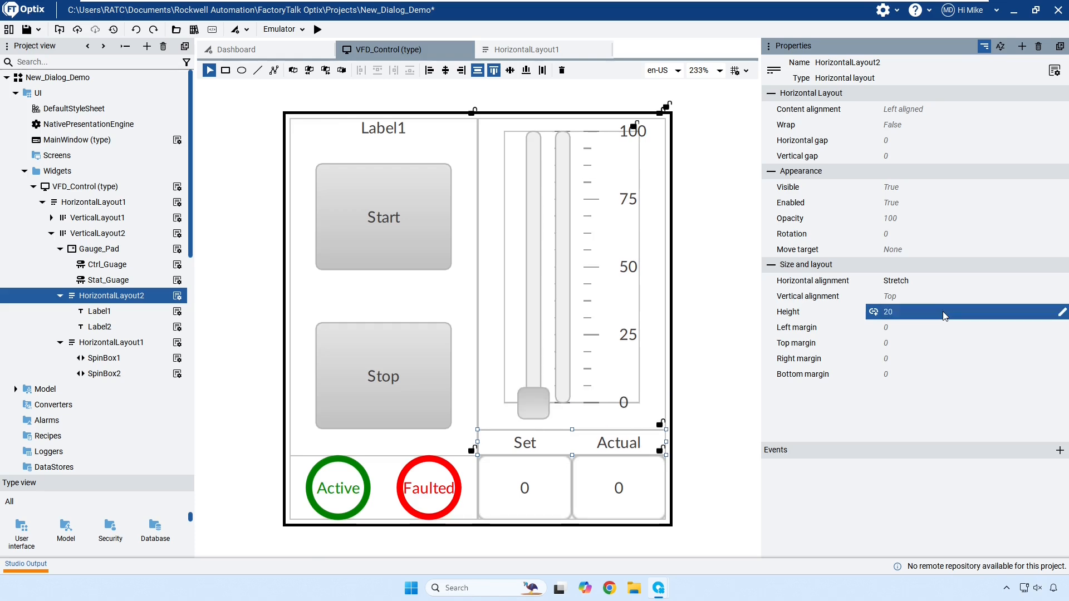
left_click(944, 315)
type("25")
key("Return")
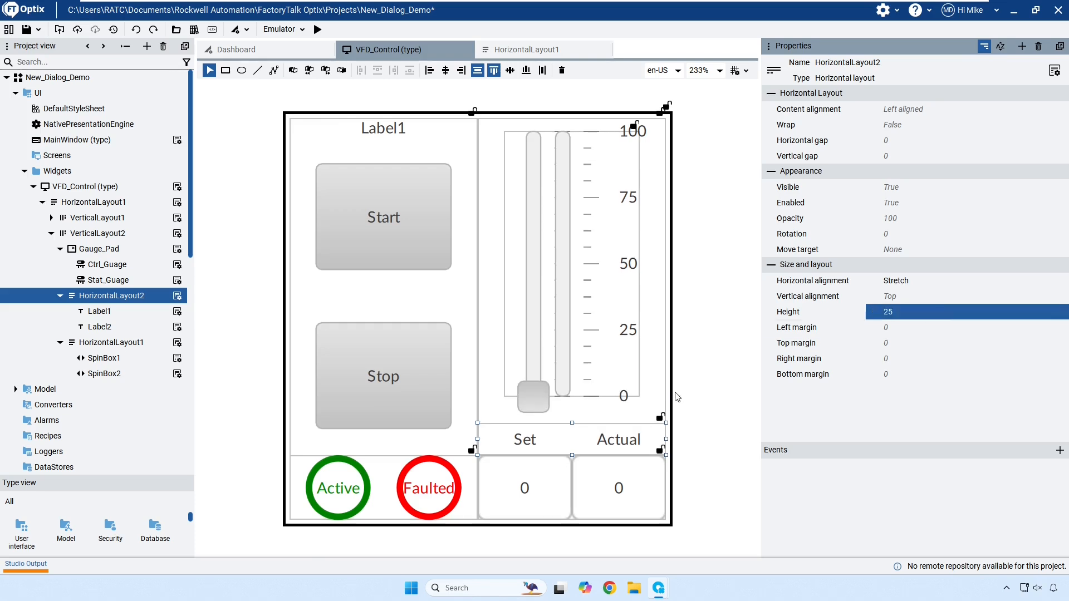
left_click(634, 484)
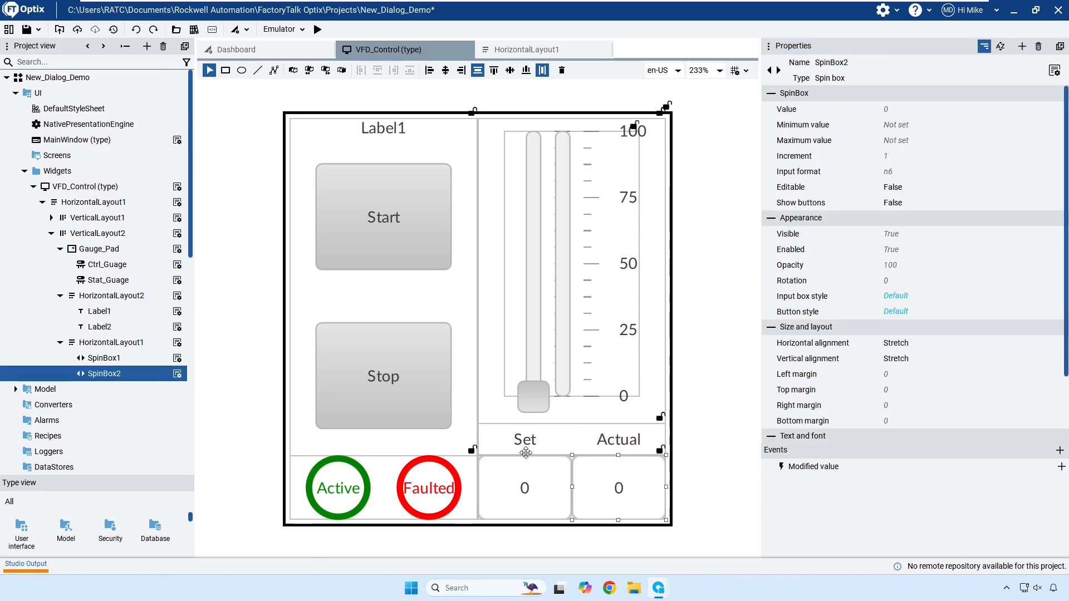
left_click(525, 451)
left_click(546, 504)
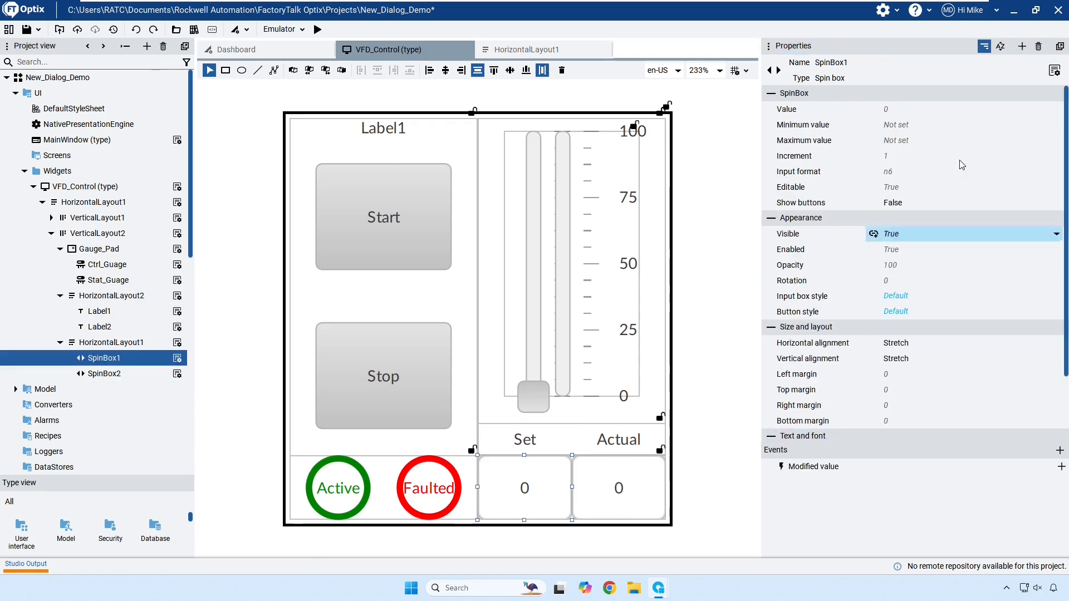
left_click(529, 443)
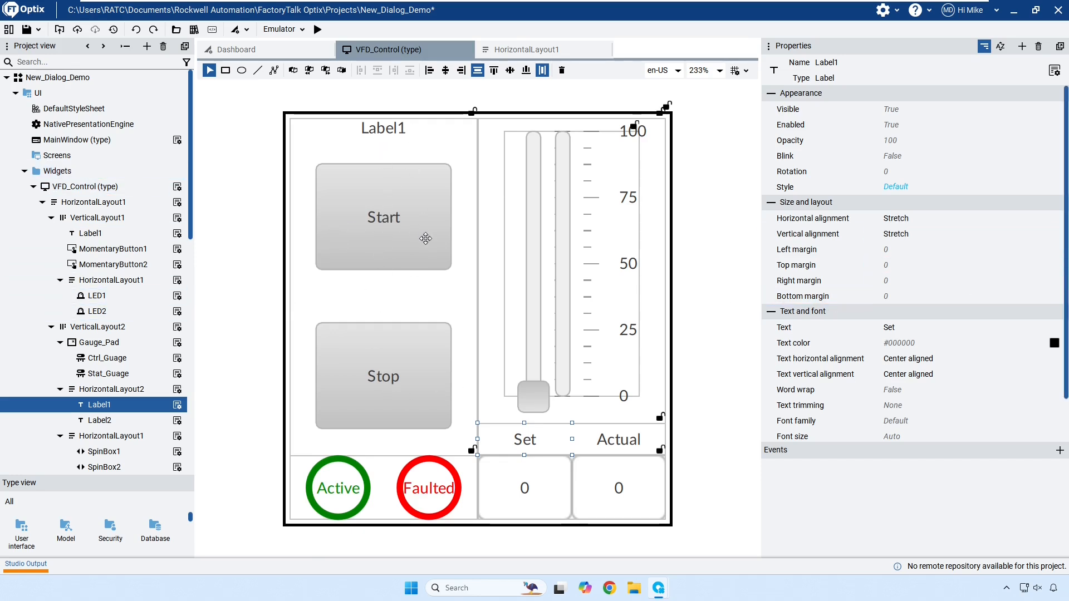
left_click(256, 308)
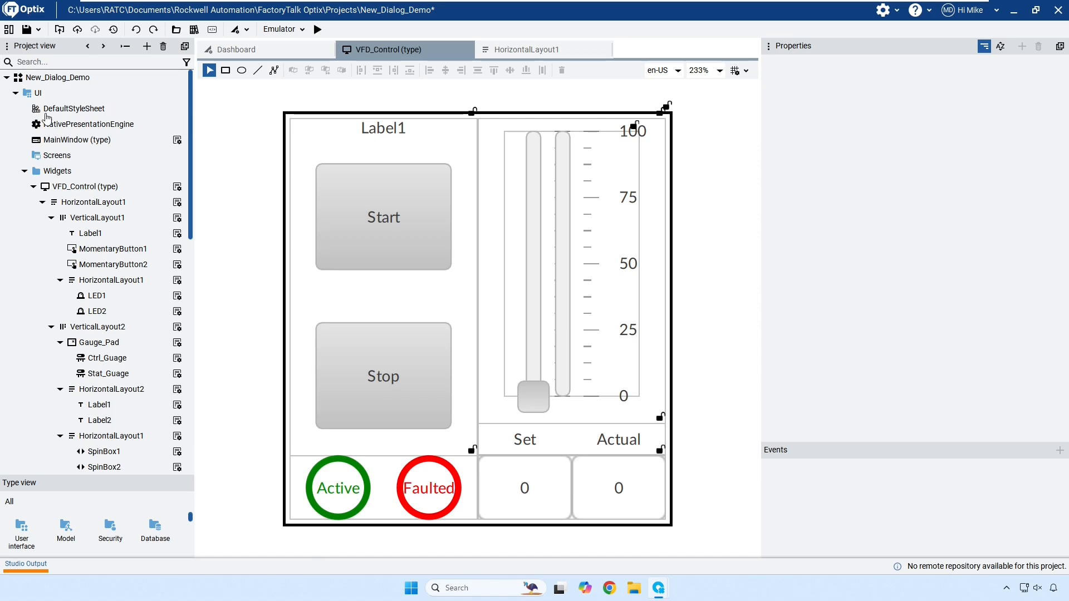
Set the global font size of DefaultStyleSheet to 20.
left_click(49, 114)
left_click(74, 115)
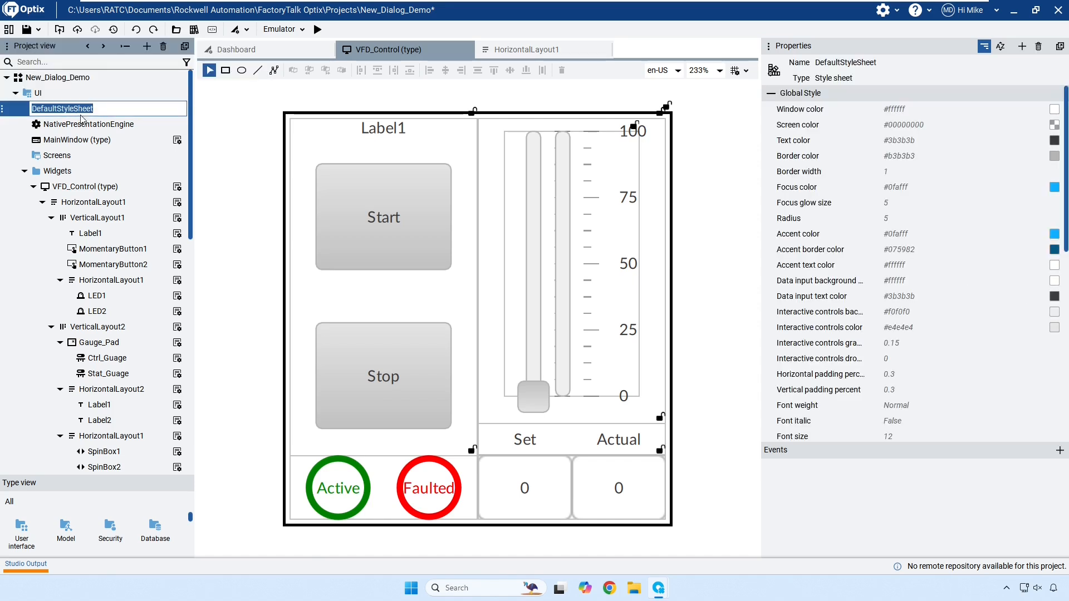
scroll(844, 379, "down", 2)
left_click(837, 360)
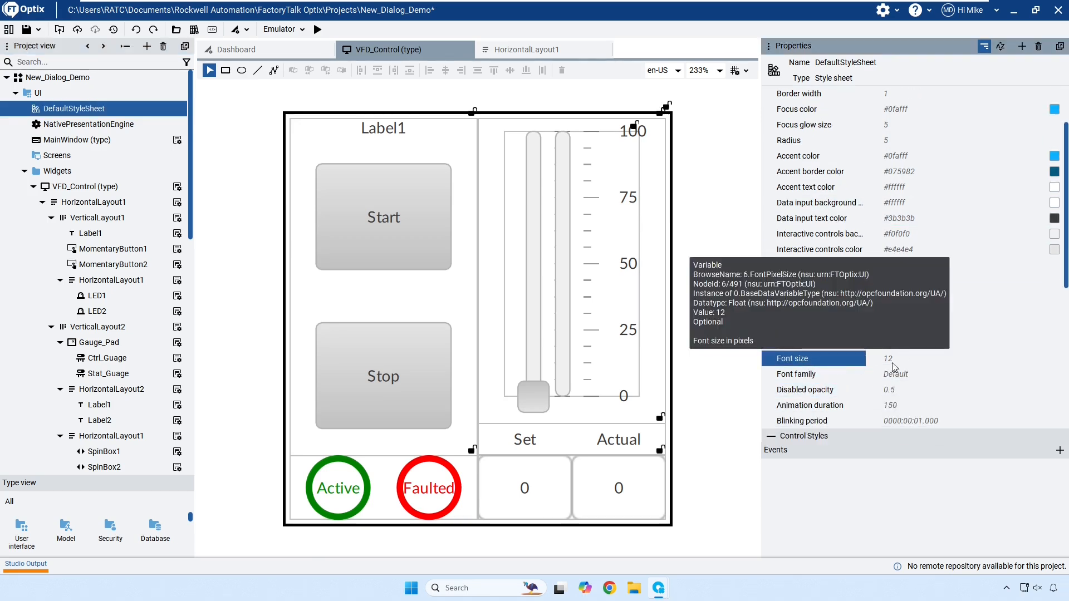
left_click(920, 363)
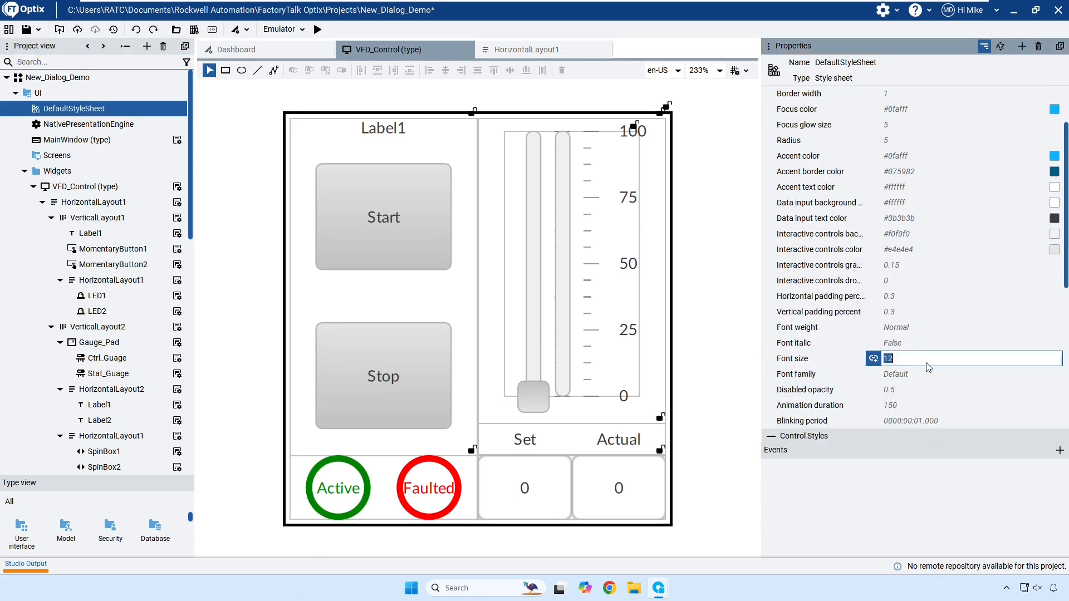
type("20")
key("Return")
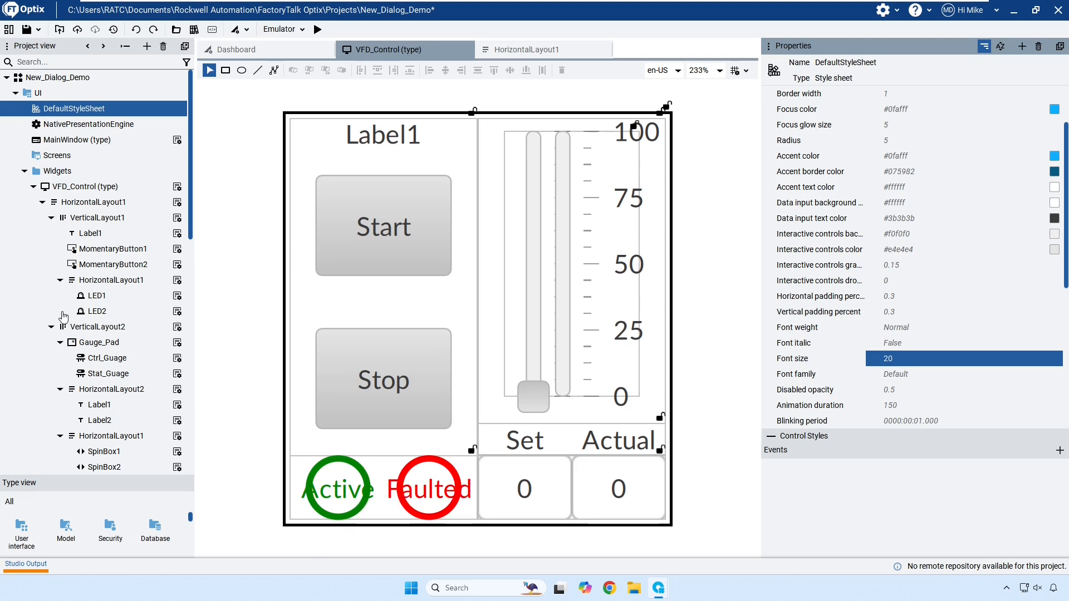
Set the font size of both LED1 and LED2 to 10, and save the project.
left_click(99, 297)
left_click(98, 311, "shift")
scroll(971, 371, "down", 2)
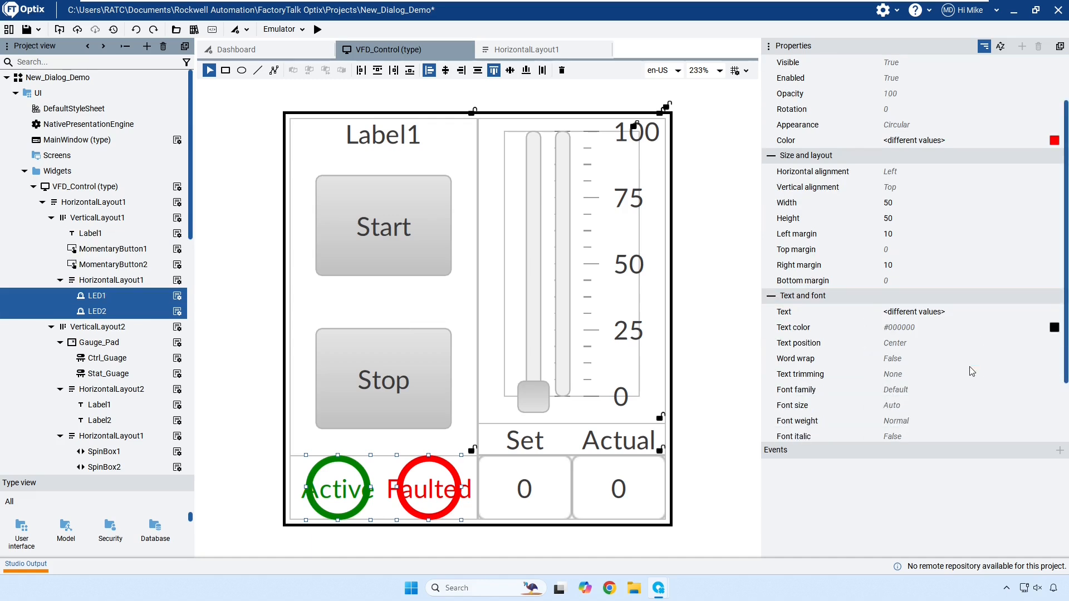
scroll(971, 371, "down", 1)
left_click(907, 359)
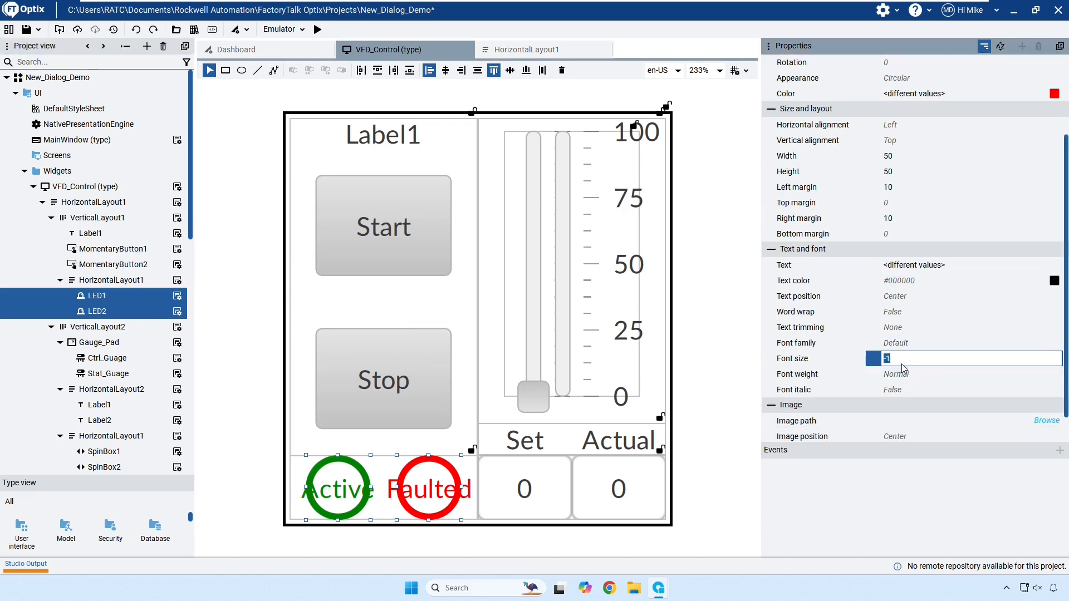
type("10")
key("Return")
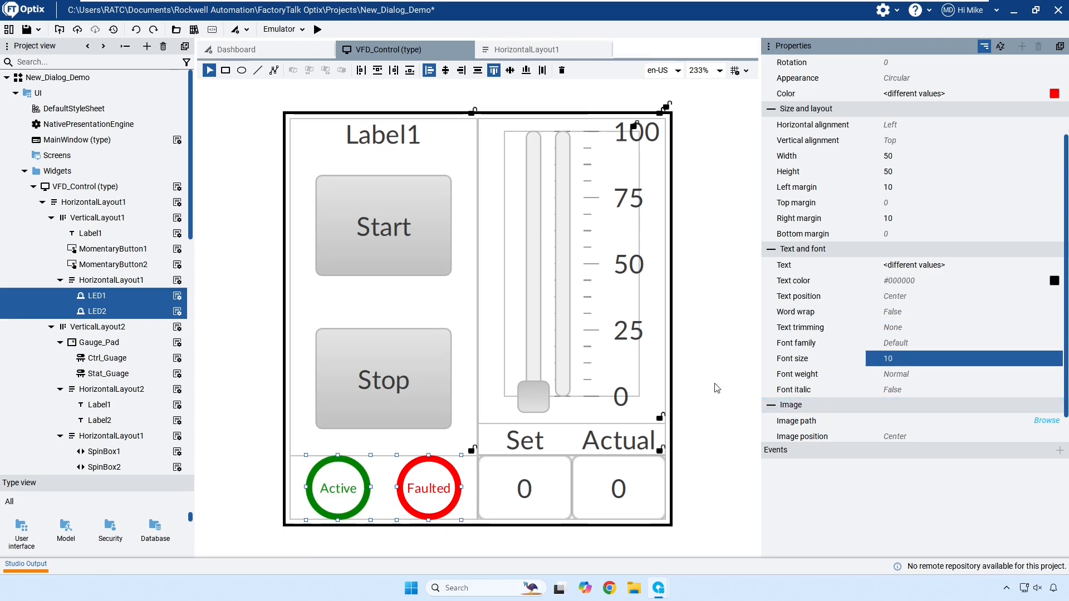
left_click(393, 146)
key("ctrl+s")
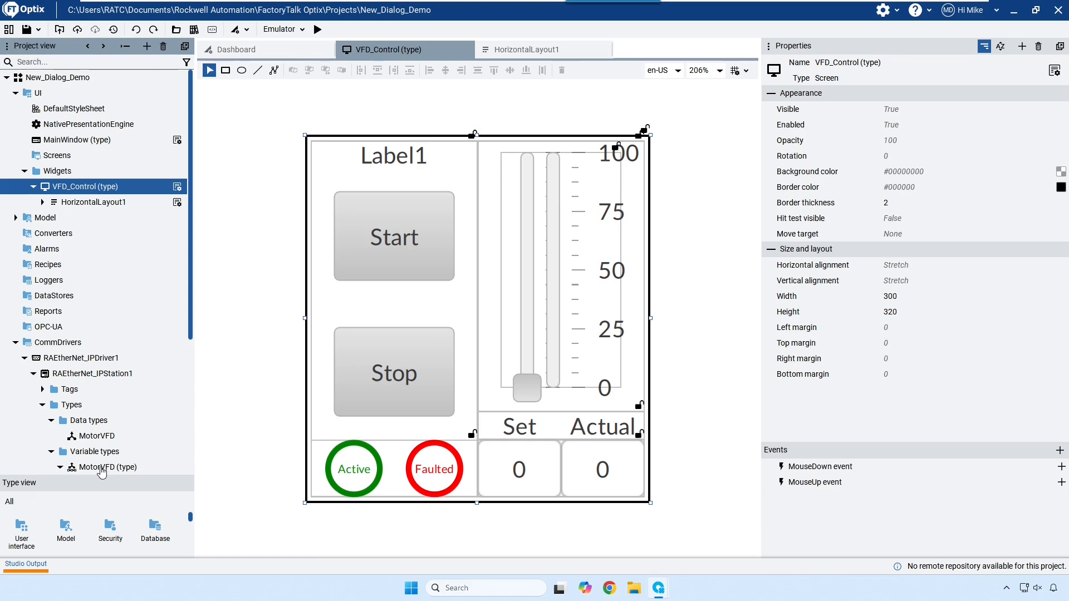
Add an alias to VFD_Control (type) and name it VFD_Control_Alias.
left_click(15, 217)
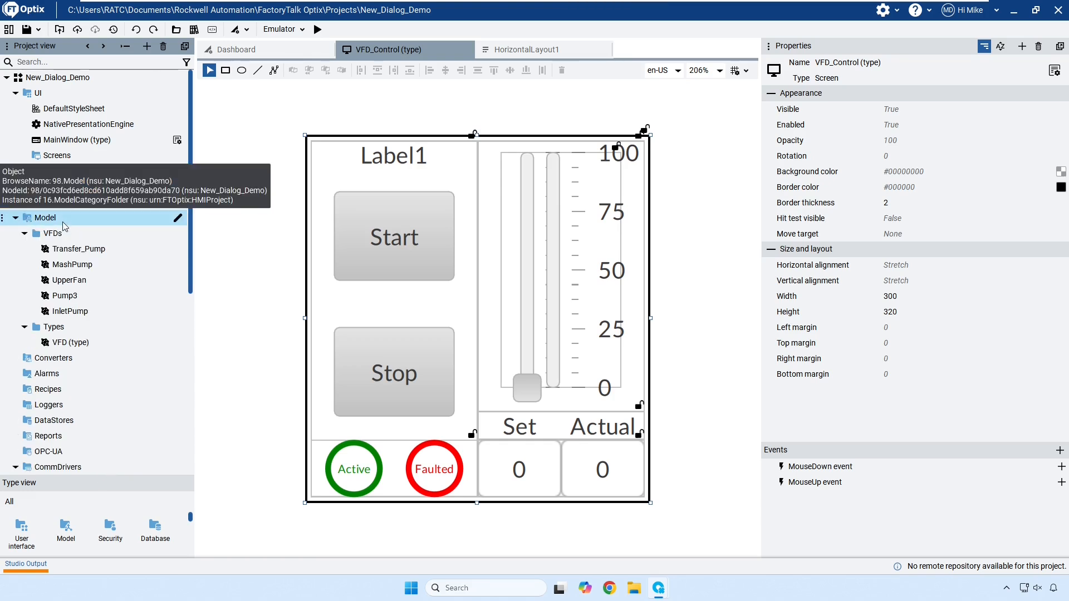
left_click(70, 342)
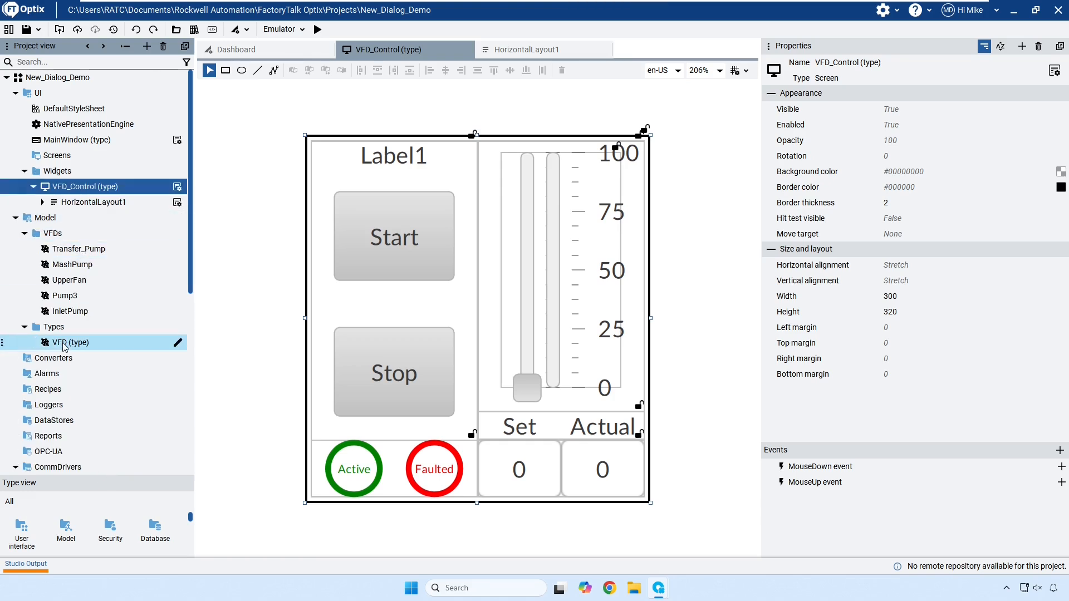
left_click(78, 190)
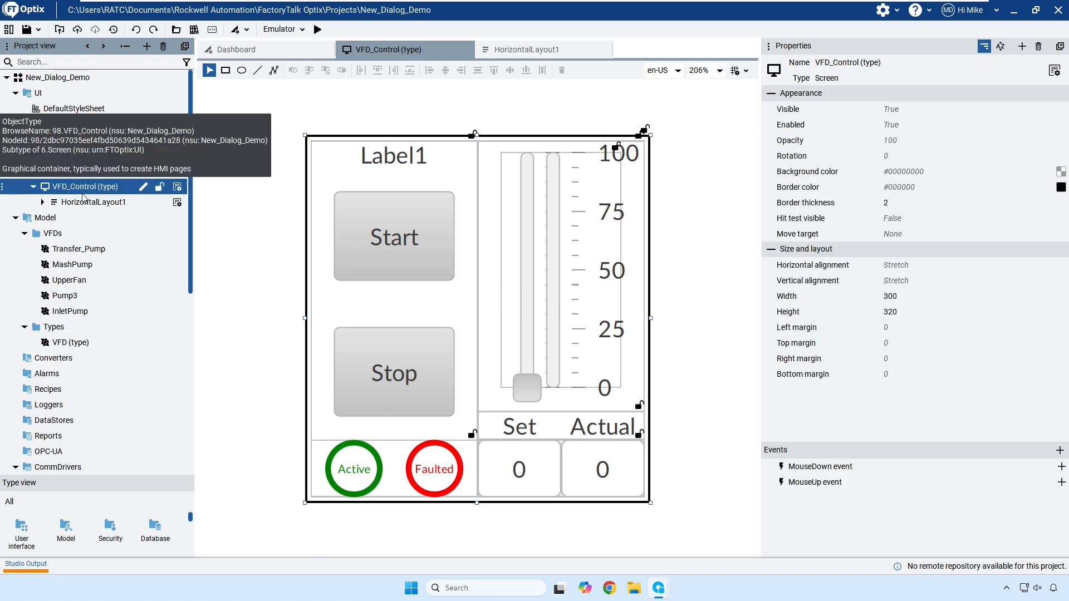
left_click(16, 218)
left_click(42, 202)
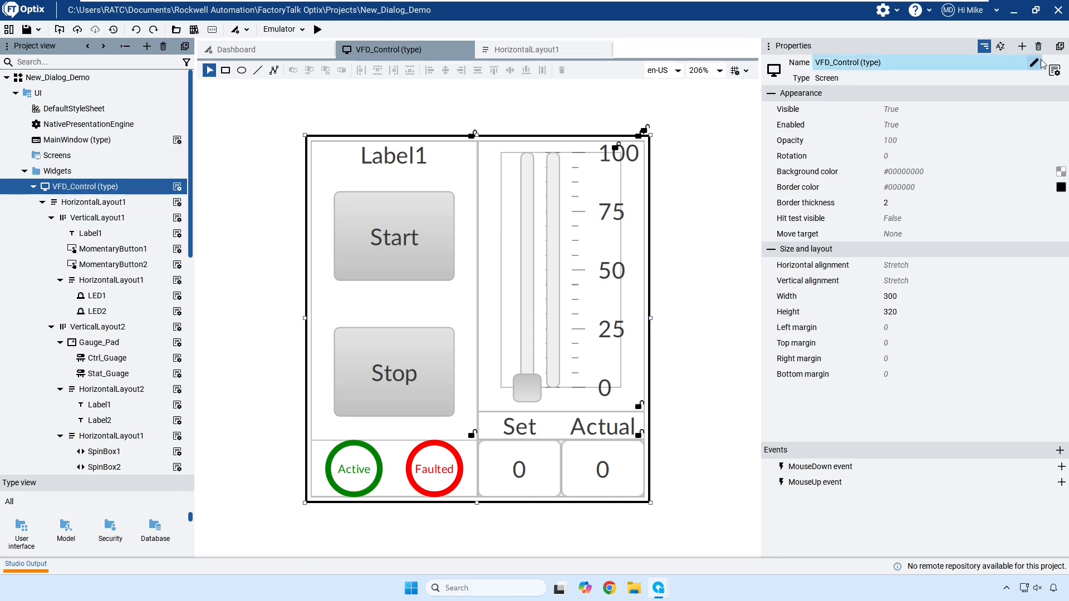
left_click(1021, 48)
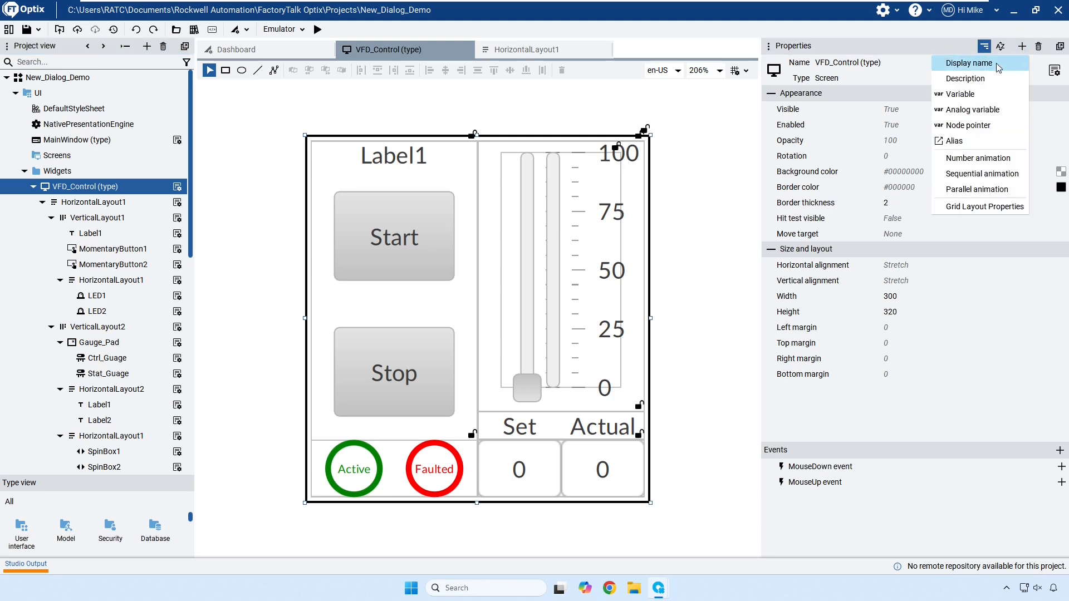
left_click(963, 143)
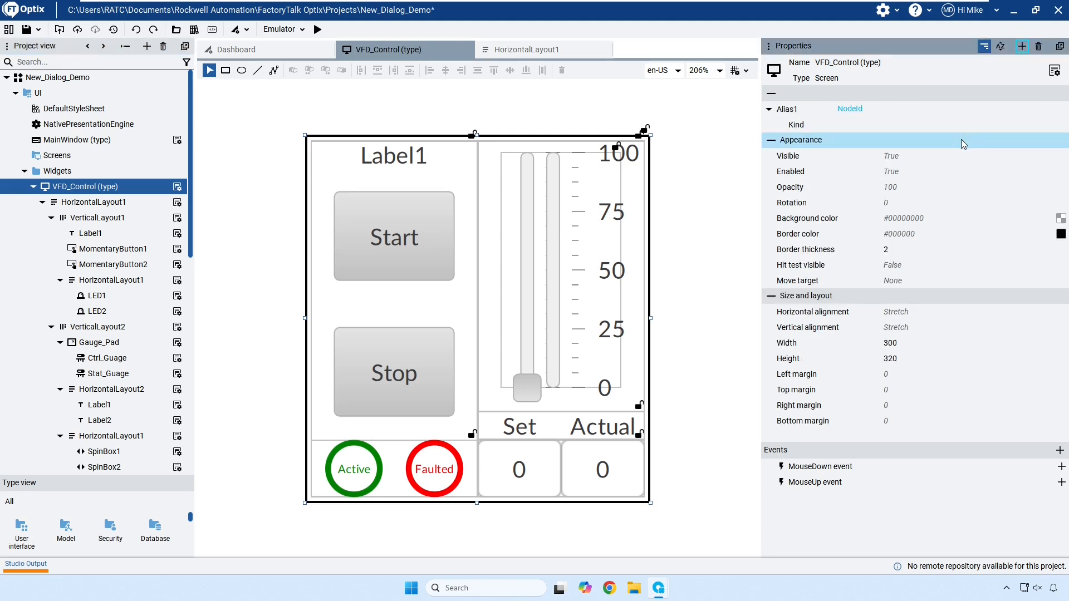
left_click(824, 111)
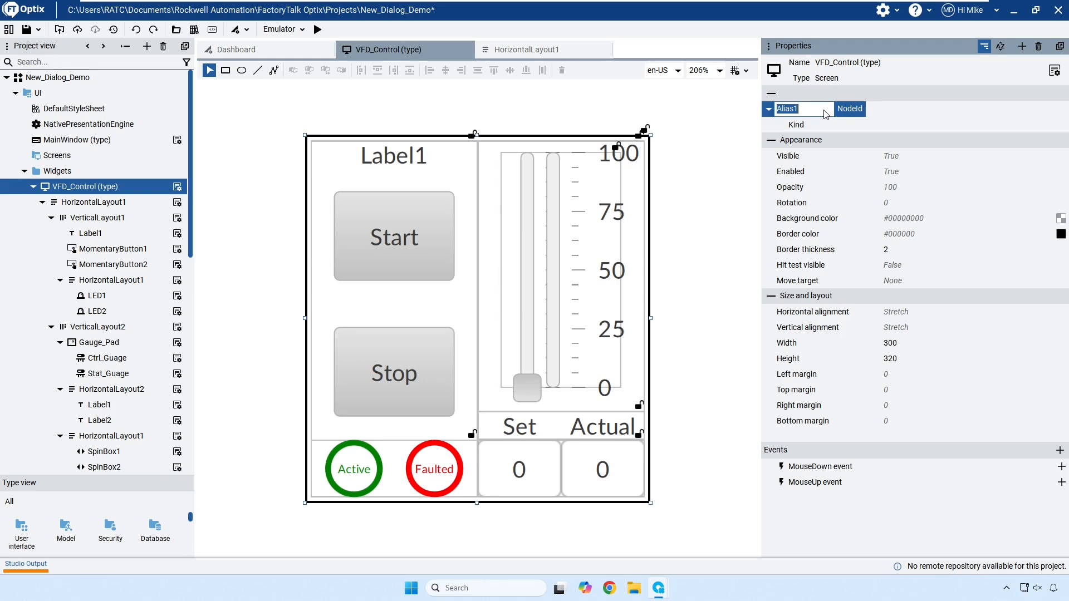
type("VF")
key("Return")
left_click_drag(761, 97, 696, 97)
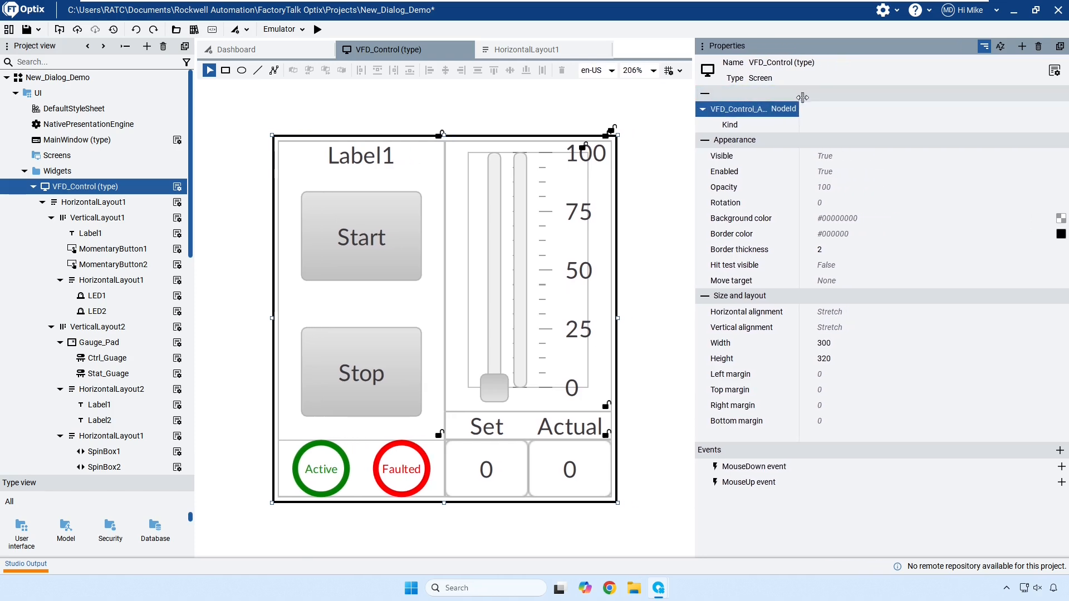
left_click_drag(799, 97, 836, 97)
Assign VFD (type) from the Model's Types folder as the kind of VFD_Control_Alias.
left_click(854, 125)
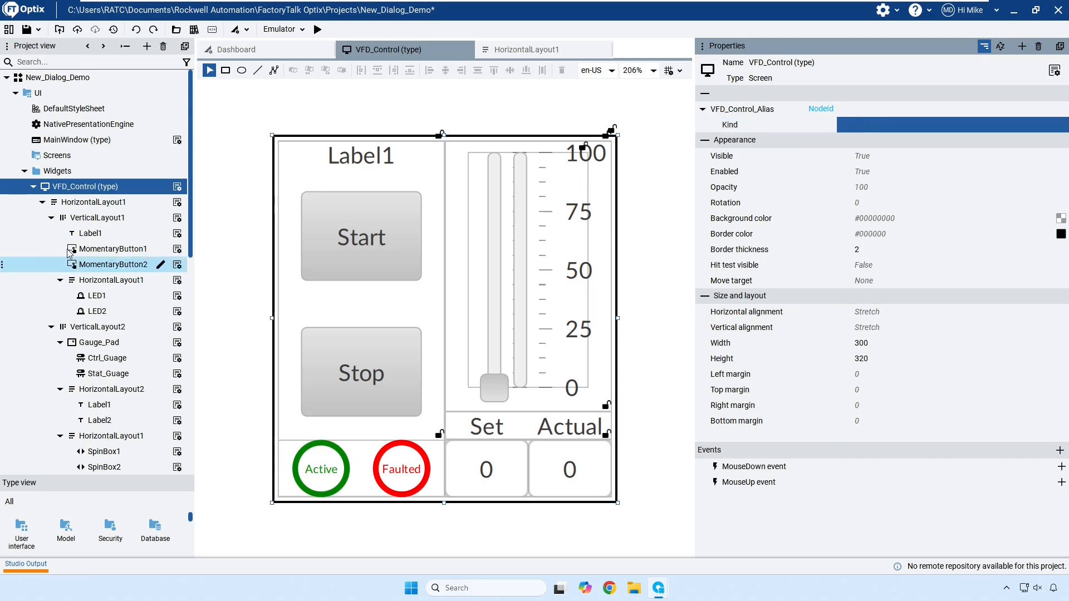
scroll(96, 247, "down", 3)
scroll(96, 246, "down", 1)
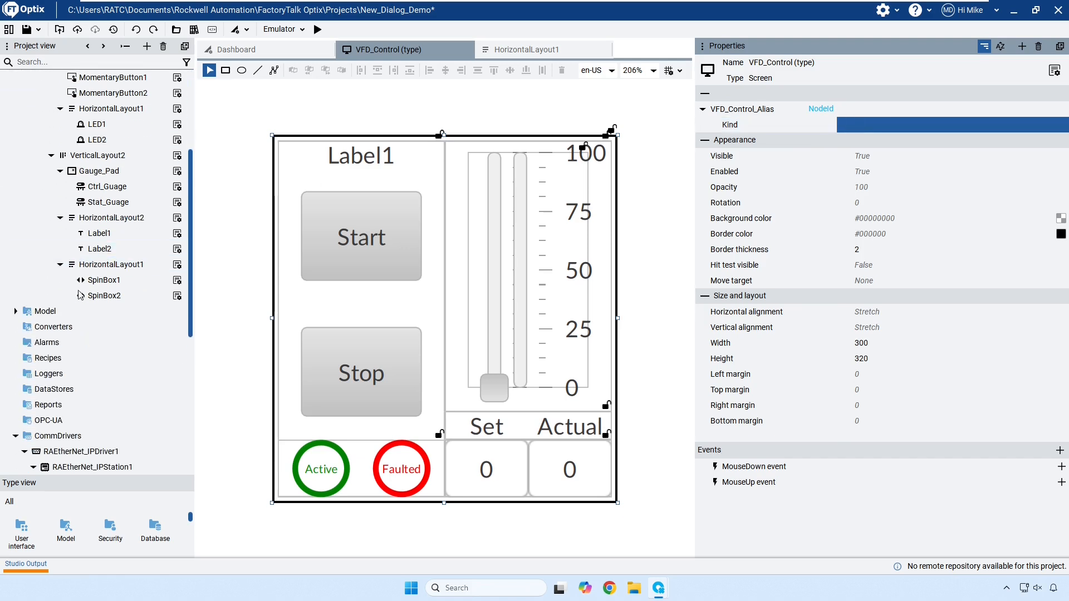
left_click(16, 311)
scroll(65, 420, "down", 1)
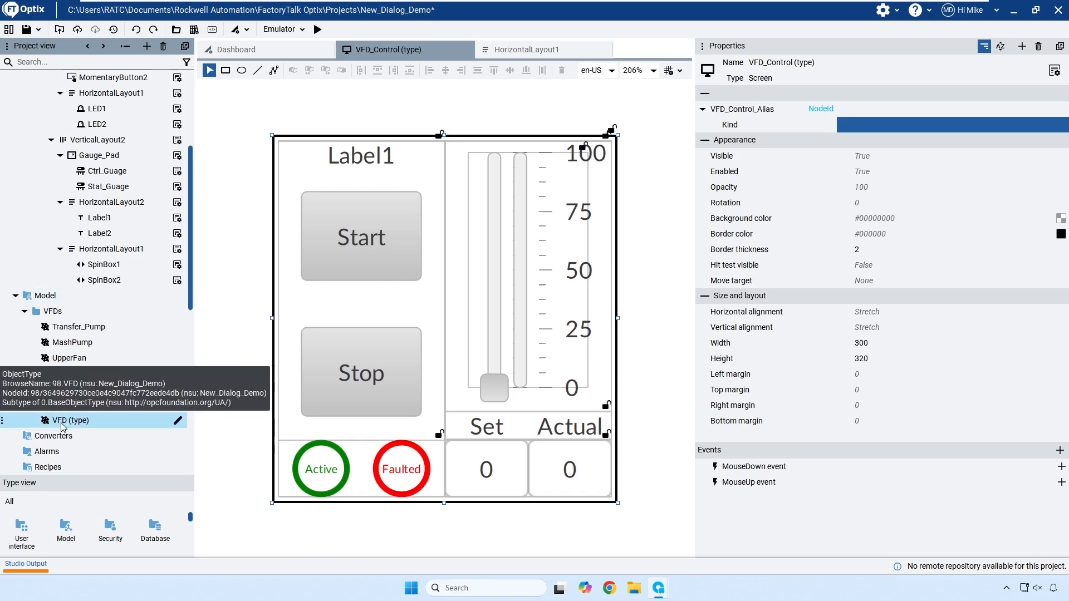
left_click_drag(61, 422, 150, 417)
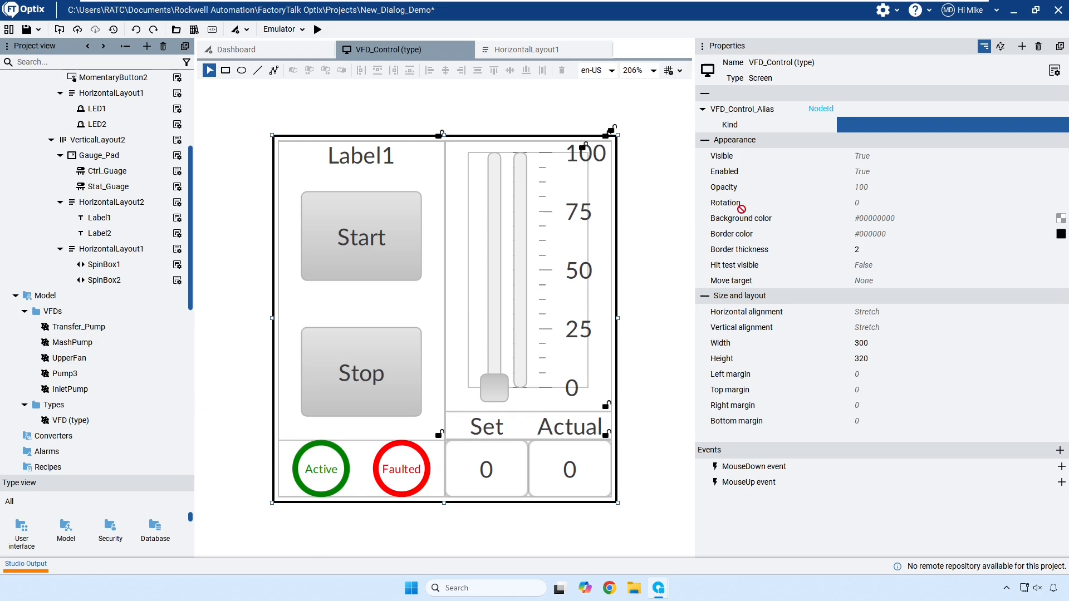
left_click_drag(868, 134, 873, 126)
scroll(111, 198, "up", 3)
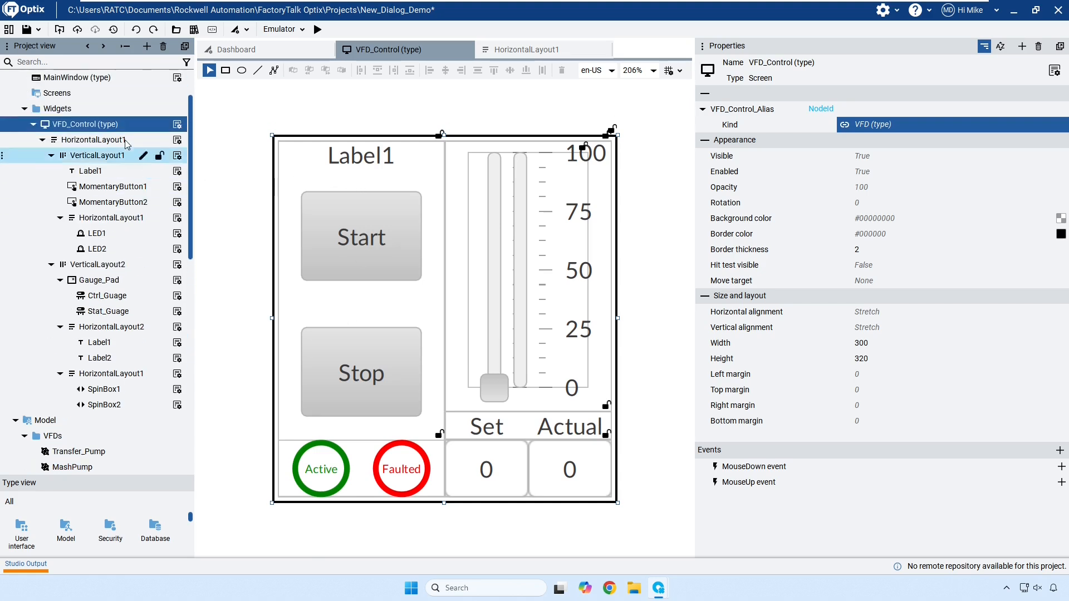
left_click(103, 128)
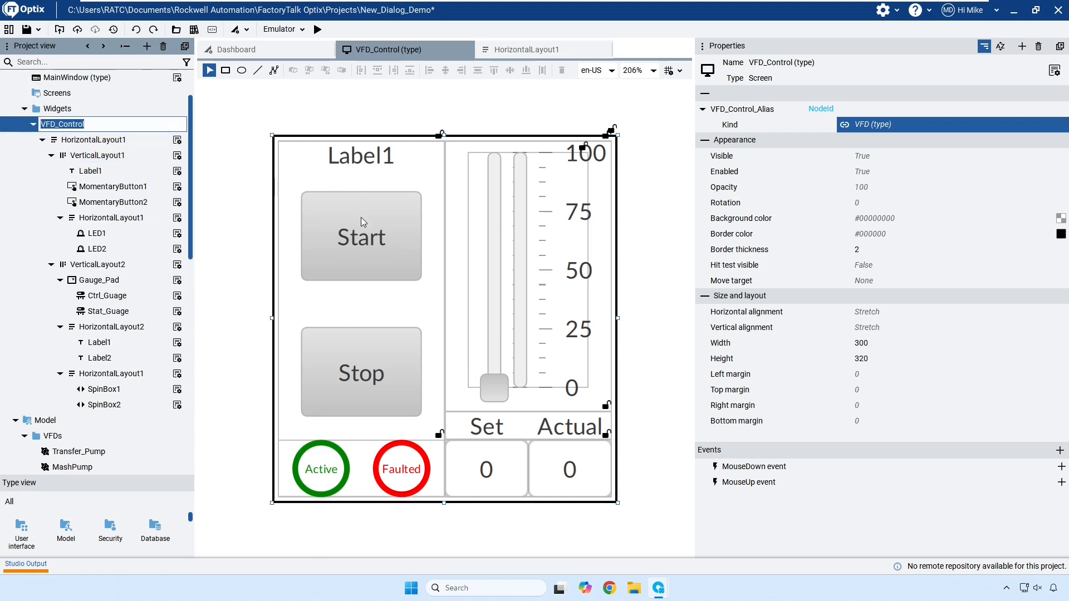
Link the Start button's Active property dynamically to {VFD_Control_Alias}/Controller_Tag_Alias/Start.
left_click(364, 236)
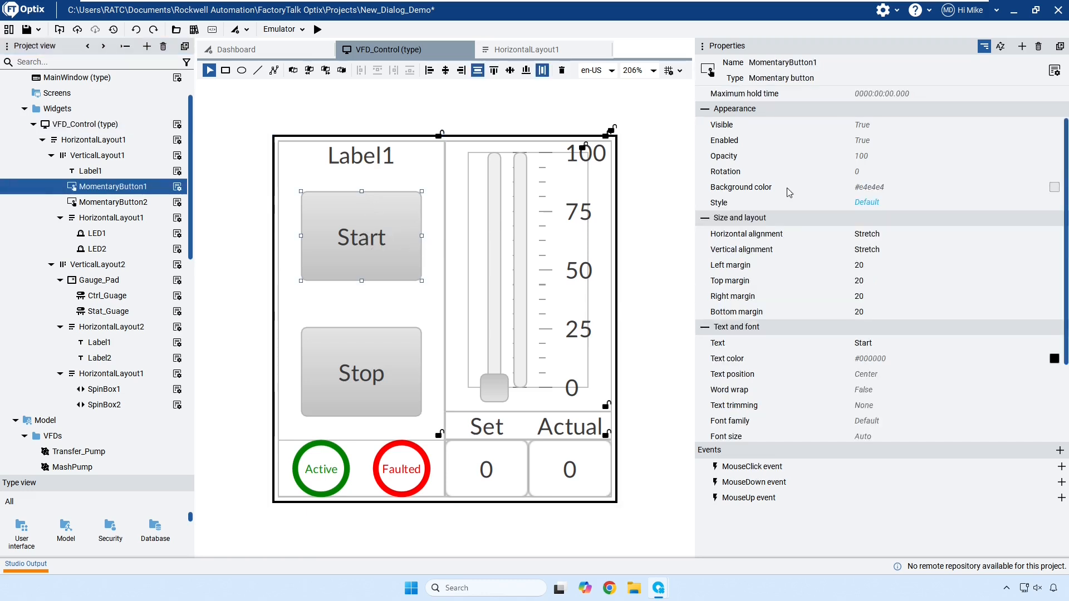
scroll(918, 128, "up", 3)
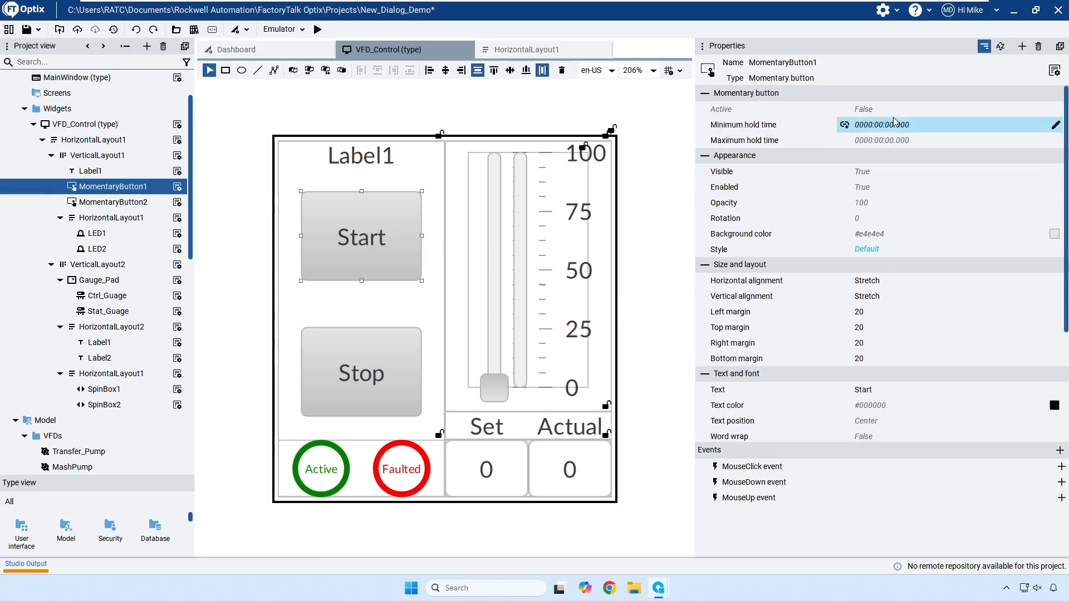
left_click(859, 113)
left_click(845, 110)
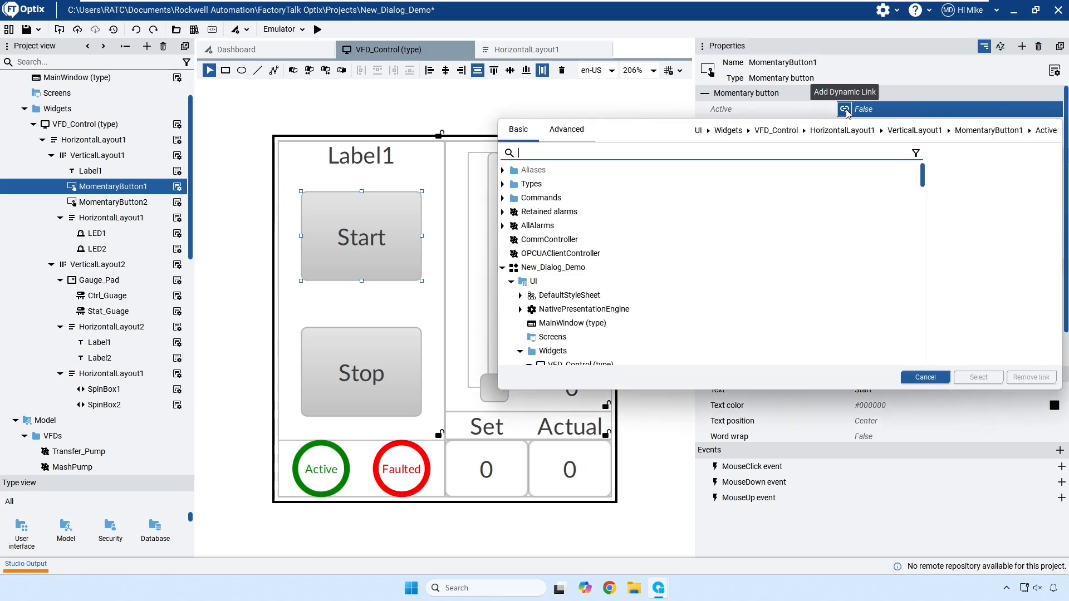
left_click(503, 170)
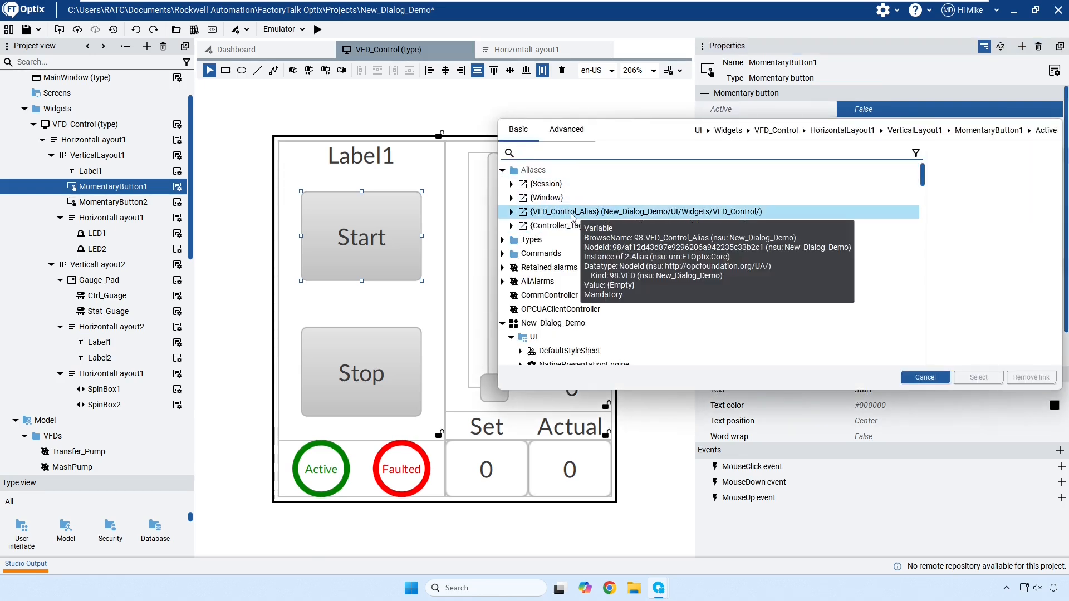
left_click(512, 212)
left_click(550, 228)
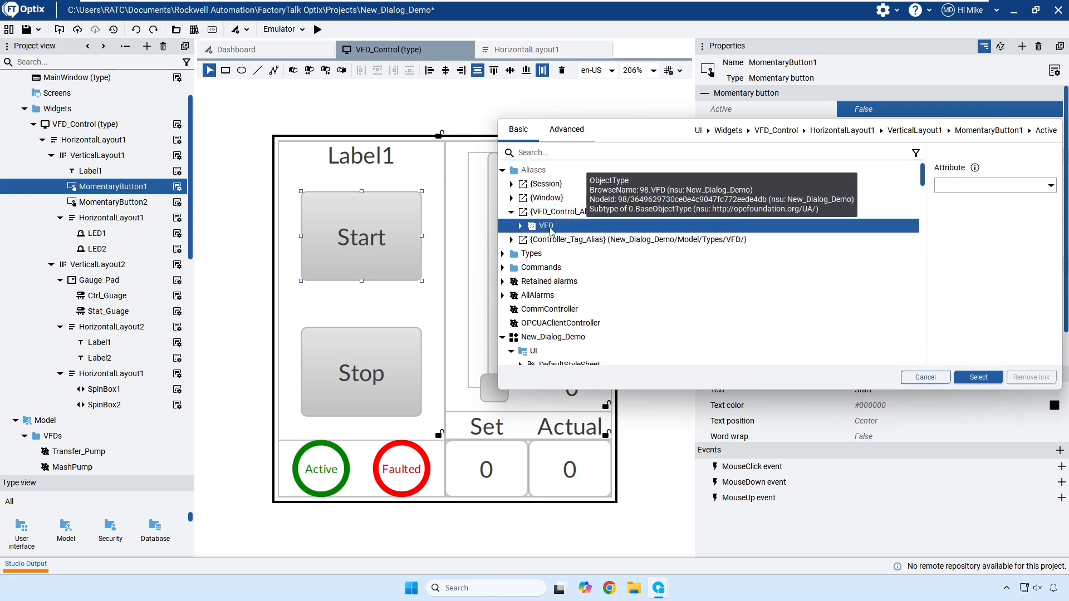
left_click(521, 226)
left_click(572, 241)
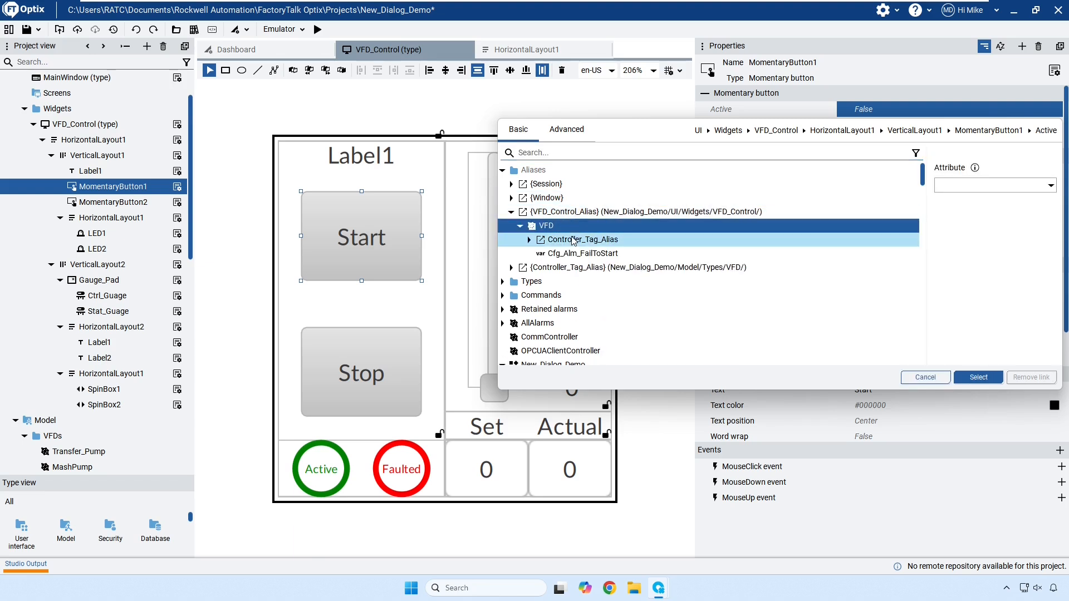
left_click(529, 240)
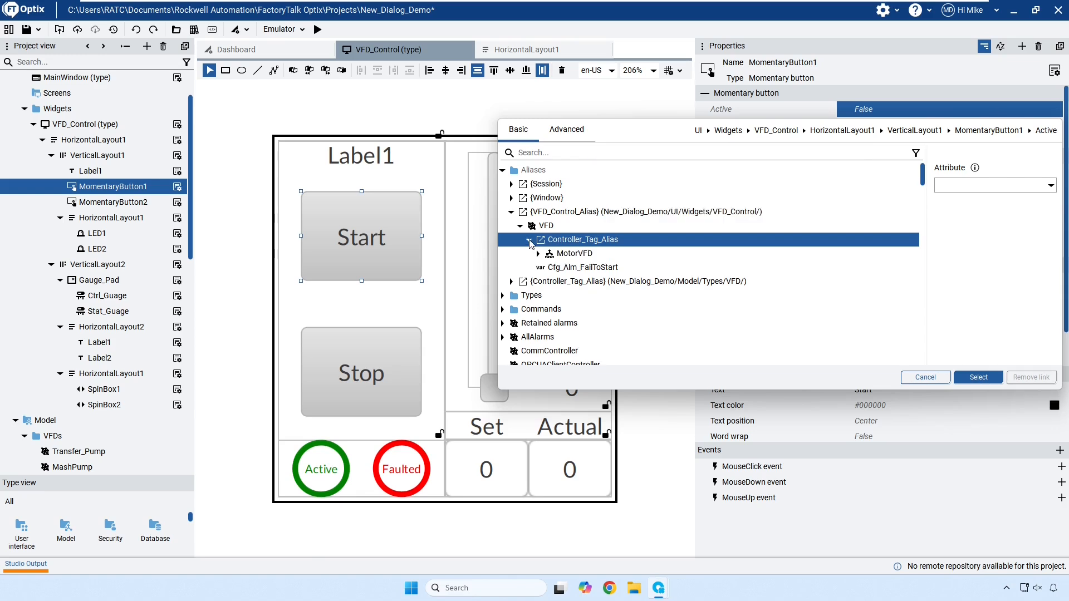
left_click(581, 257)
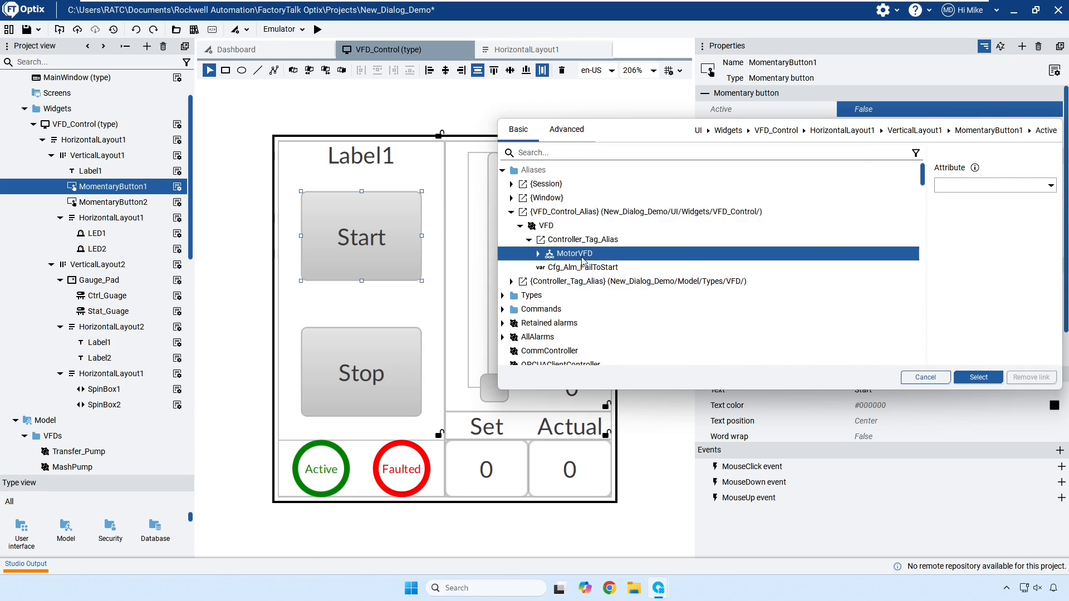
left_click(538, 255)
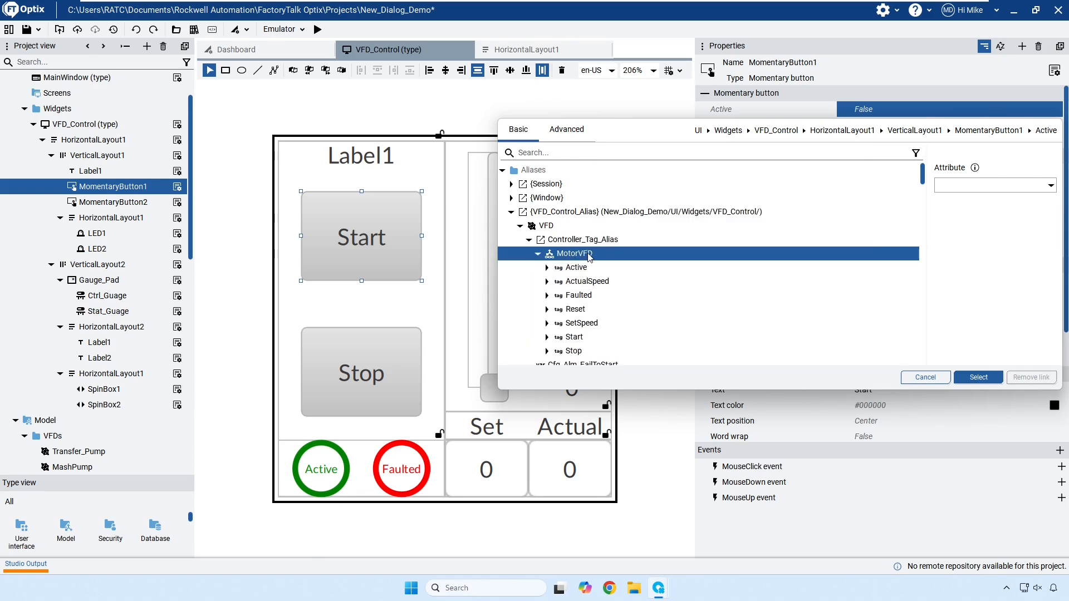
scroll(587, 257, "down", 1)
left_click(574, 324)
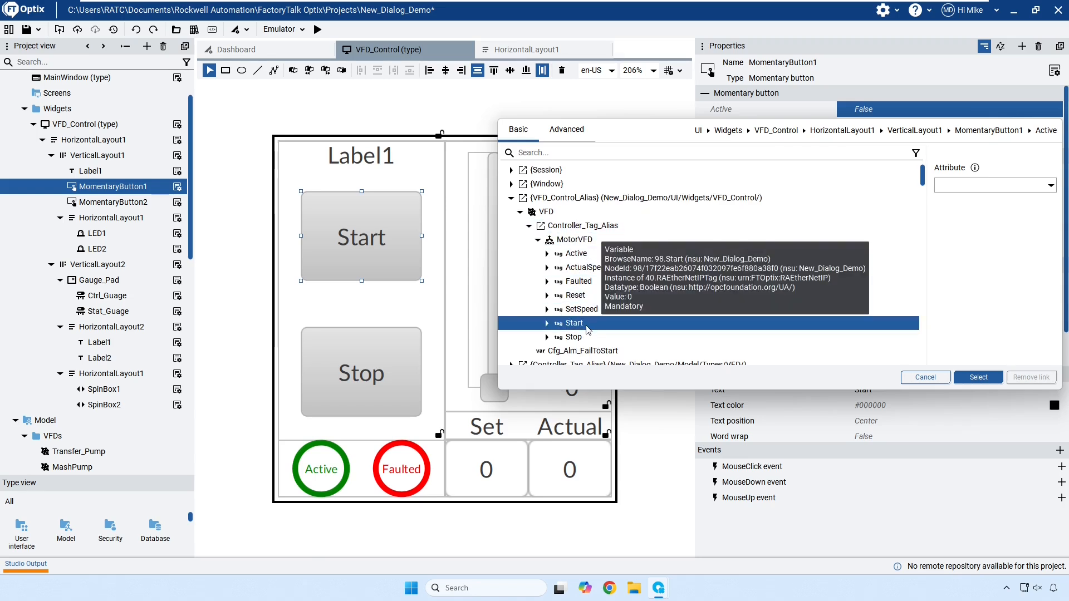
left_click(978, 378)
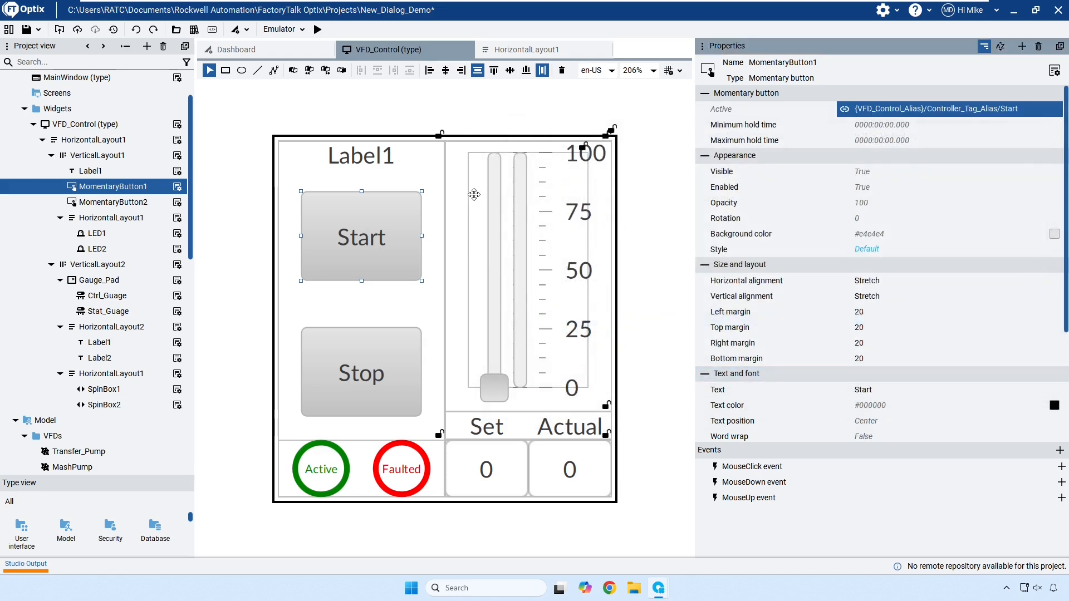
Link the Stop button's Active property dynamically to the Stop tag under VFD_Control_Alias's Controller_Tag_Alias.
left_click(371, 380)
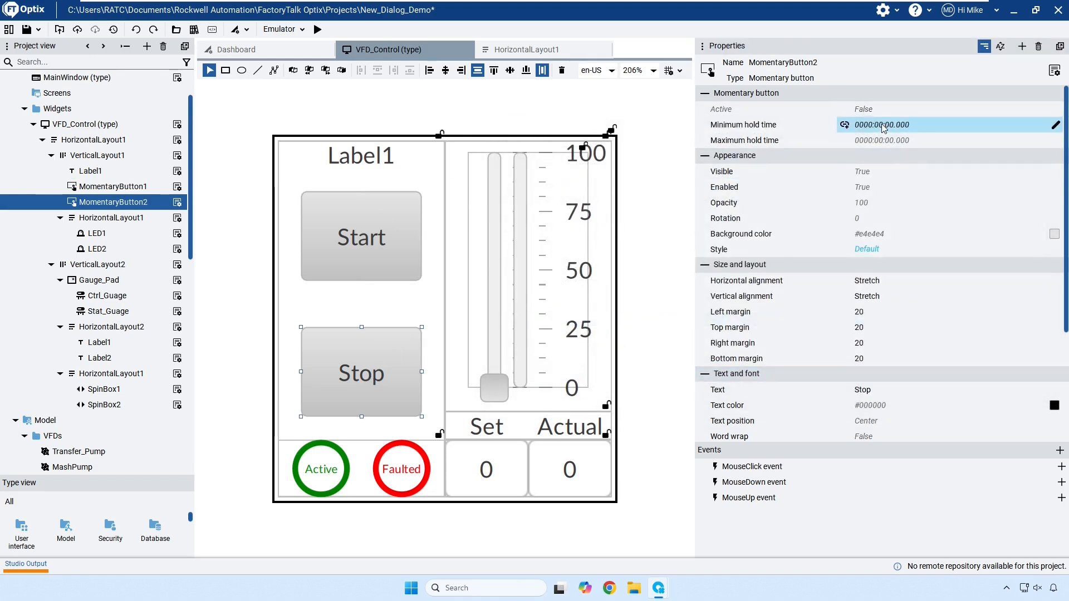
left_click(844, 109)
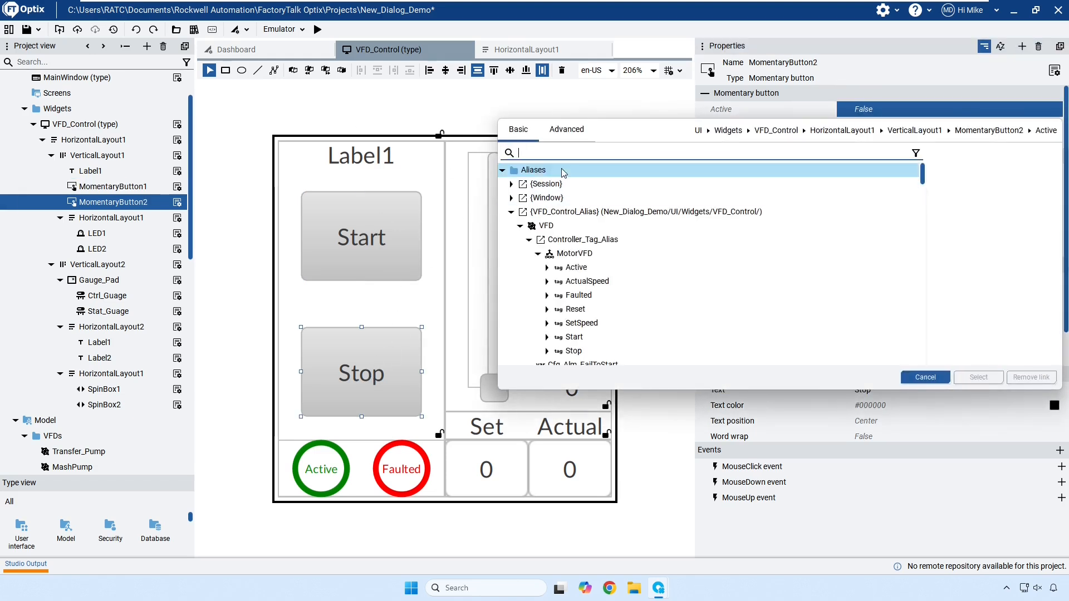
scroll(546, 223, "down", 1)
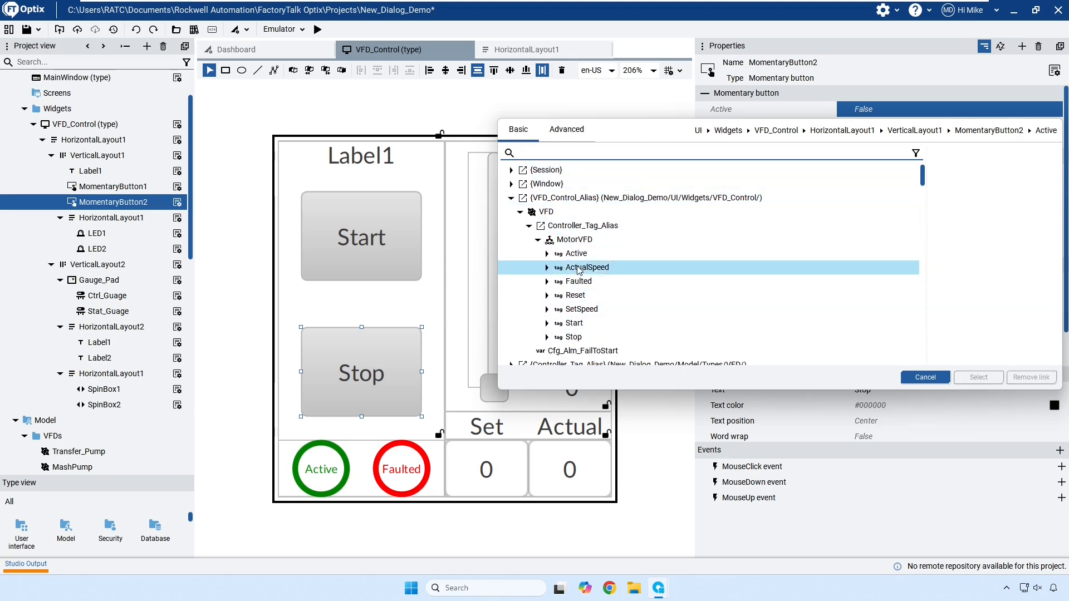
left_click(579, 338)
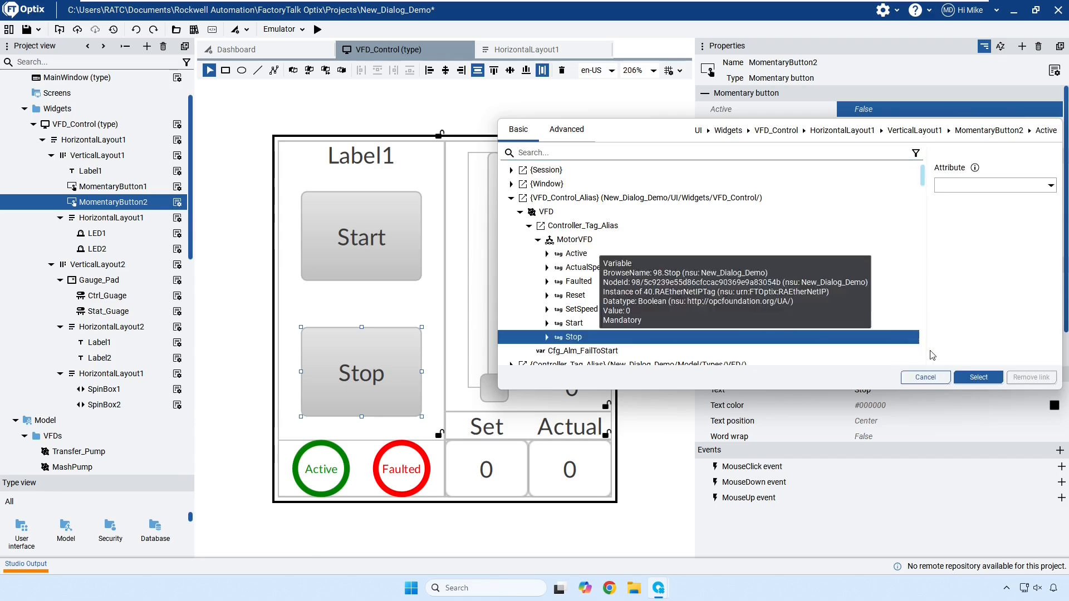
left_click(976, 378)
Link LED1's Active property to the alias's Active tag and LED2's Active property to its Faulted tag.
left_click(337, 460)
left_click(844, 109)
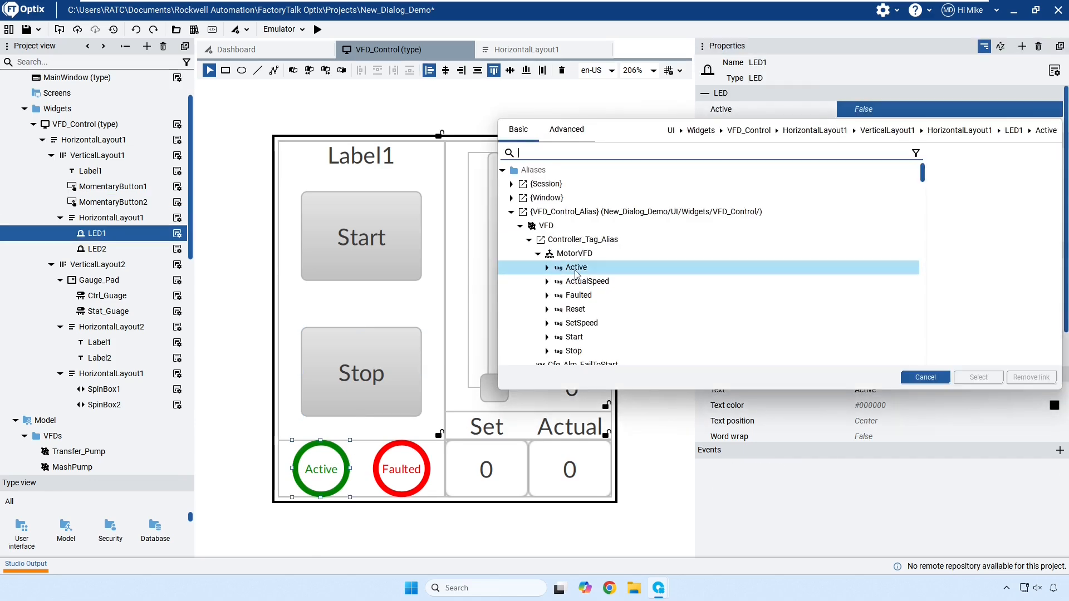
left_click(575, 268)
left_click(977, 378)
left_click(401, 468)
left_click(862, 110)
left_click(577, 295)
left_click(971, 378)
Link the value of Ctrl_Guage to the alias's SetSpeed tag and the value of Stat_Guage to its ActualSpeed tag.
left_click(493, 294)
left_click(845, 109)
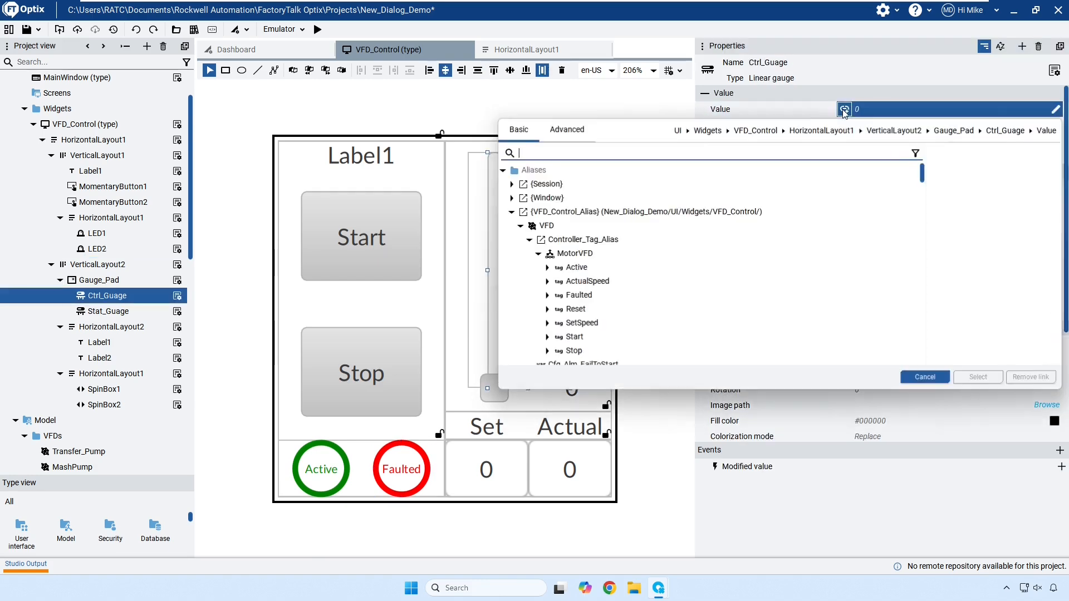
left_click(599, 313)
left_click(975, 378)
left_click(529, 334)
scroll(864, 100, "up", 1)
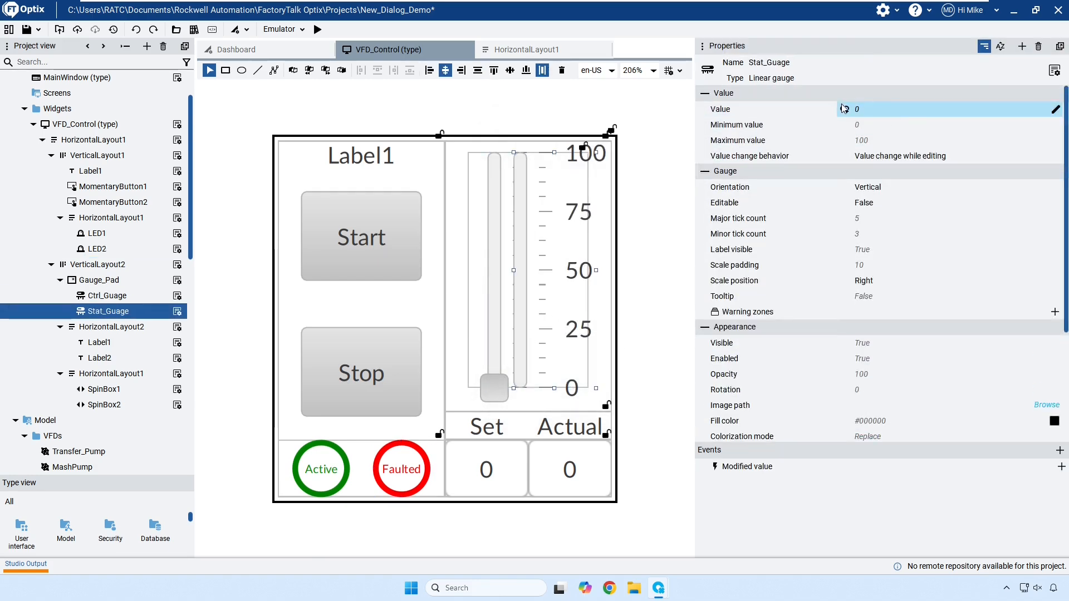
left_click(845, 109)
left_click(577, 281)
left_click(978, 378)
Link SpinBox1's value to the SetSpeed tag and SpinBox2's value to the ActualSpeed tag of VFD_Control_Alias.
left_click(486, 469)
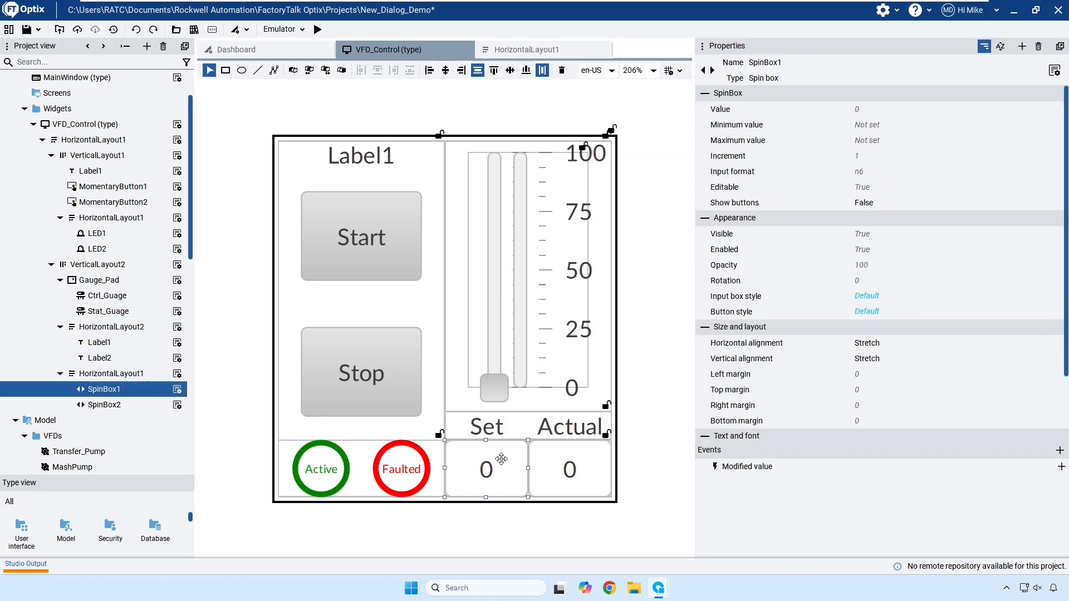
left_click(845, 110)
left_click(582, 309)
left_click(978, 378)
left_click(569, 470)
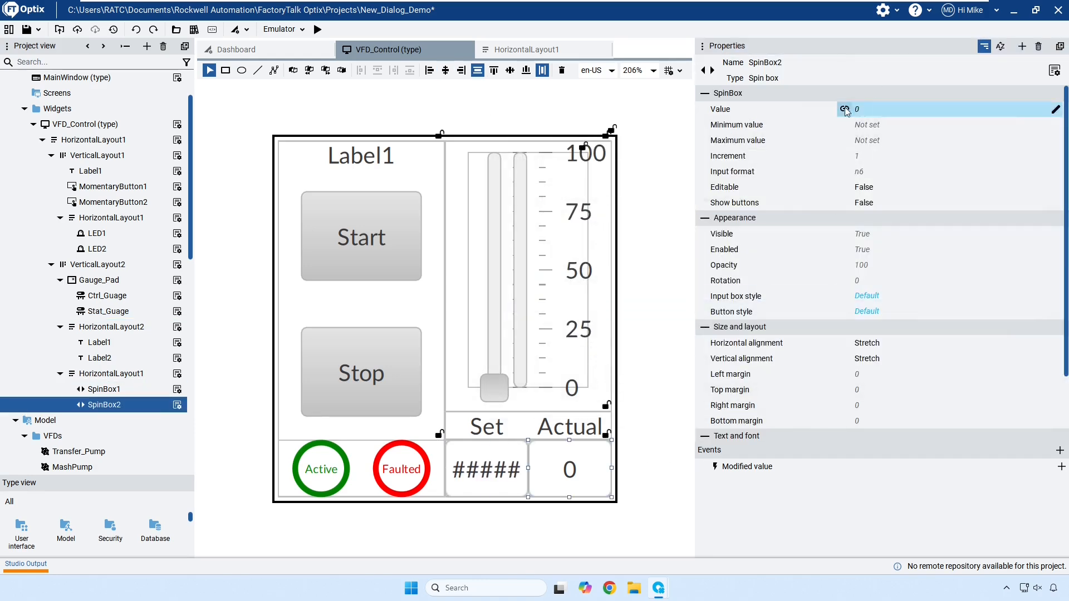
left_click(845, 110)
scroll(590, 278, "down", 1)
left_click(584, 241)
left_click(978, 378)
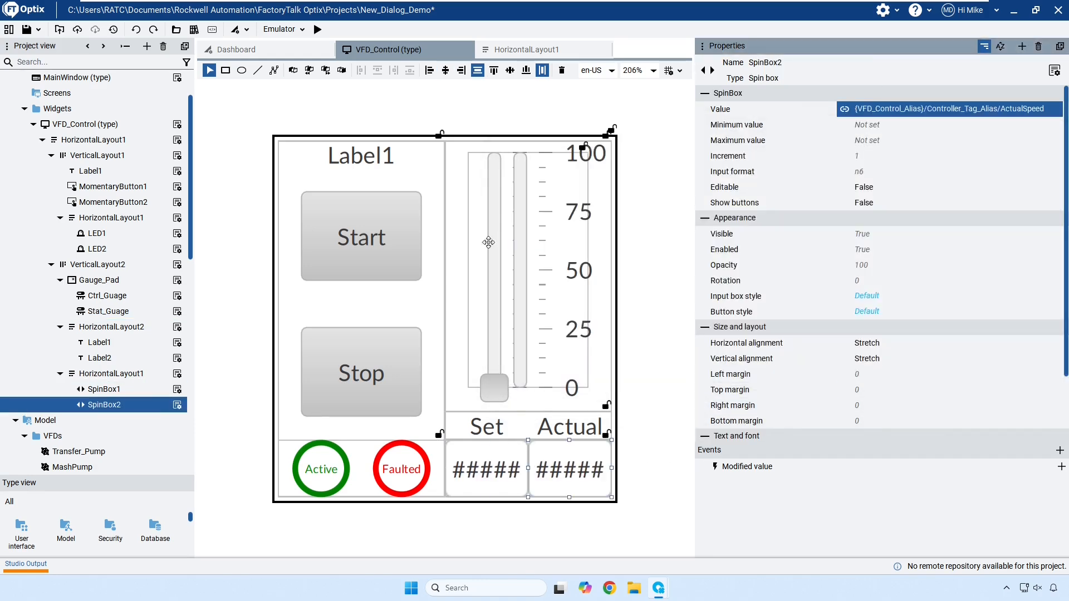
Link the text of the header Label1 above the Start button to the Display name attribute of VFD under VFD_Control_Alias.
left_click(387, 146)
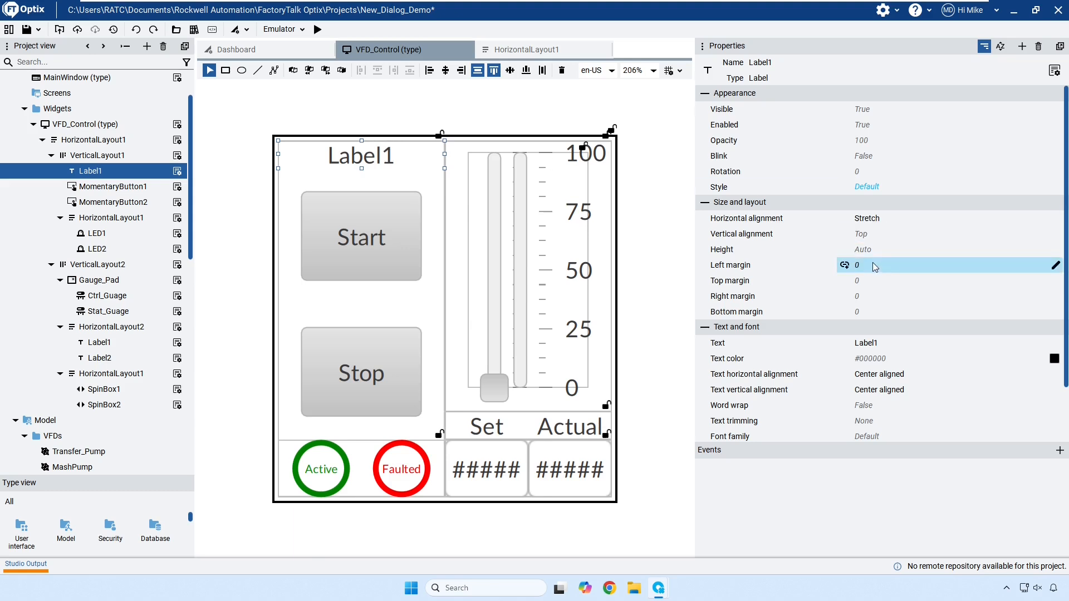
scroll(906, 269, "down", 1)
left_click(845, 281)
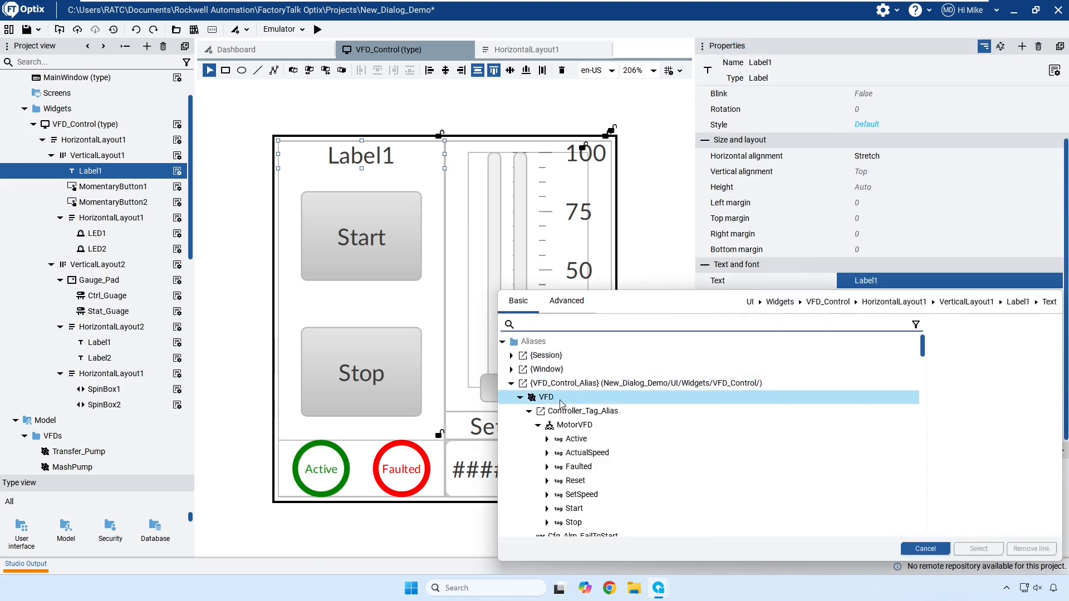
scroll(562, 396, "down", 1)
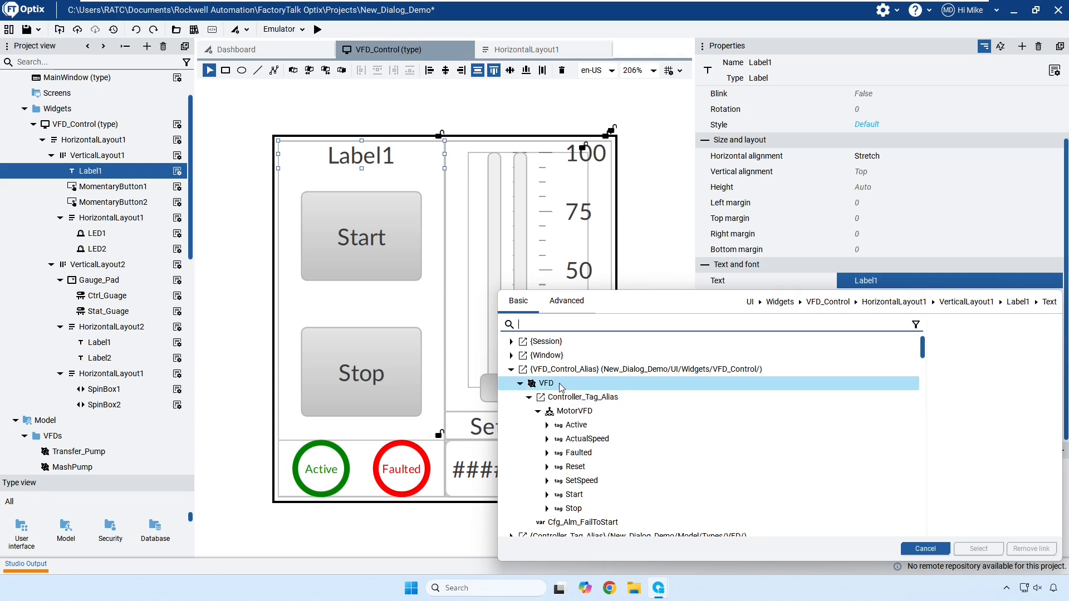
scroll(106, 425, "down", 3)
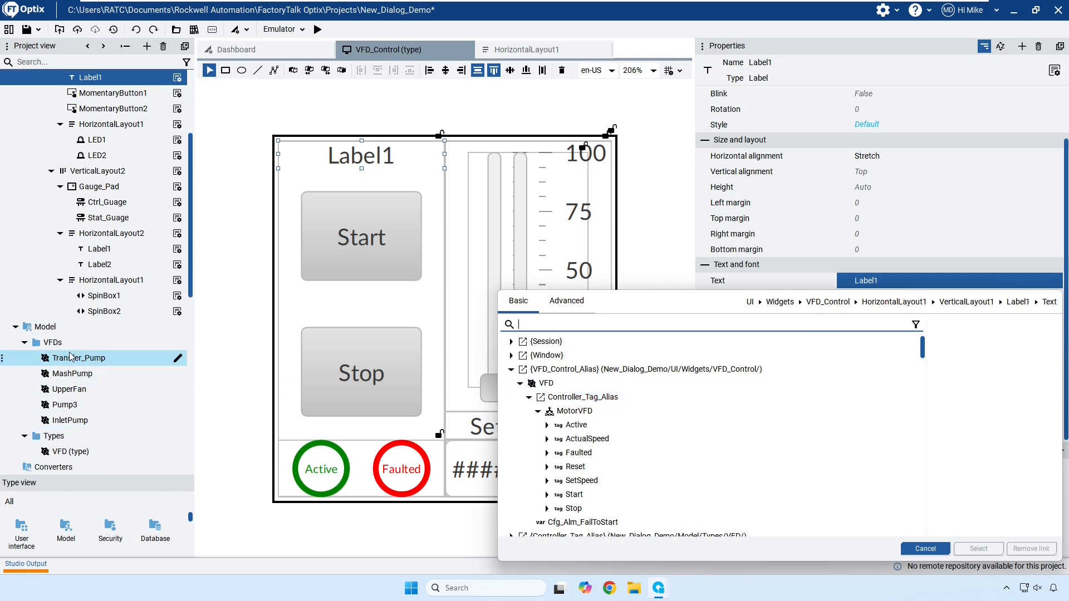
scroll(78, 361, "down", 1)
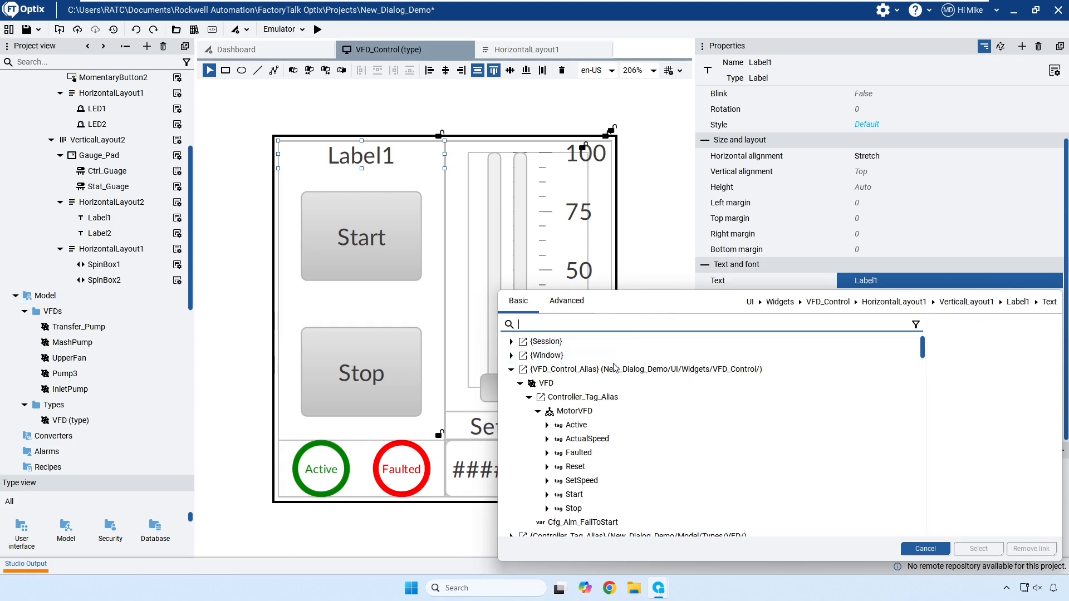
left_click(556, 386)
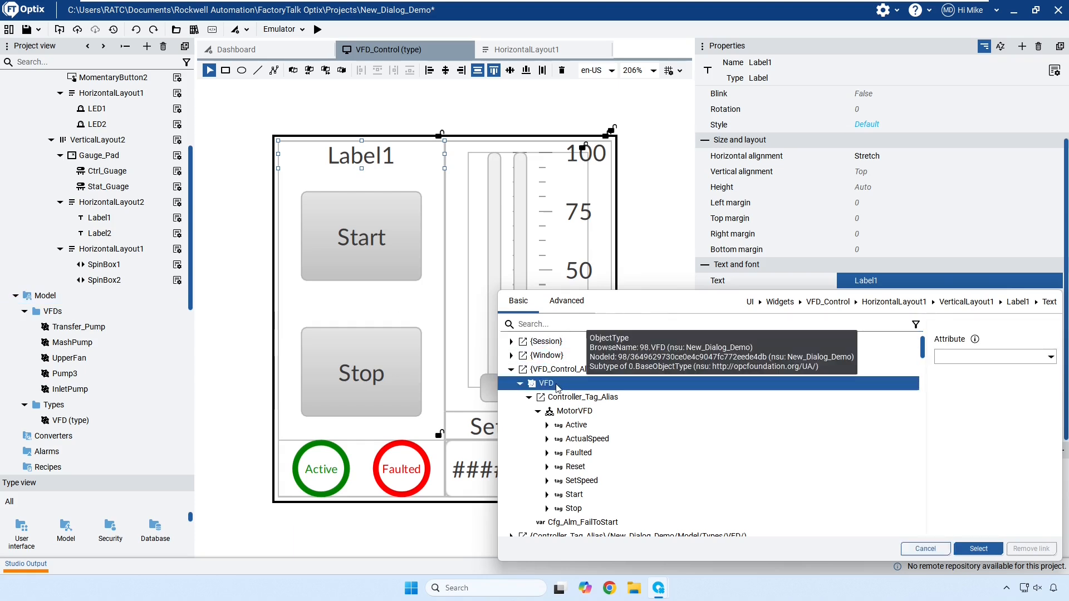
left_click(1050, 357)
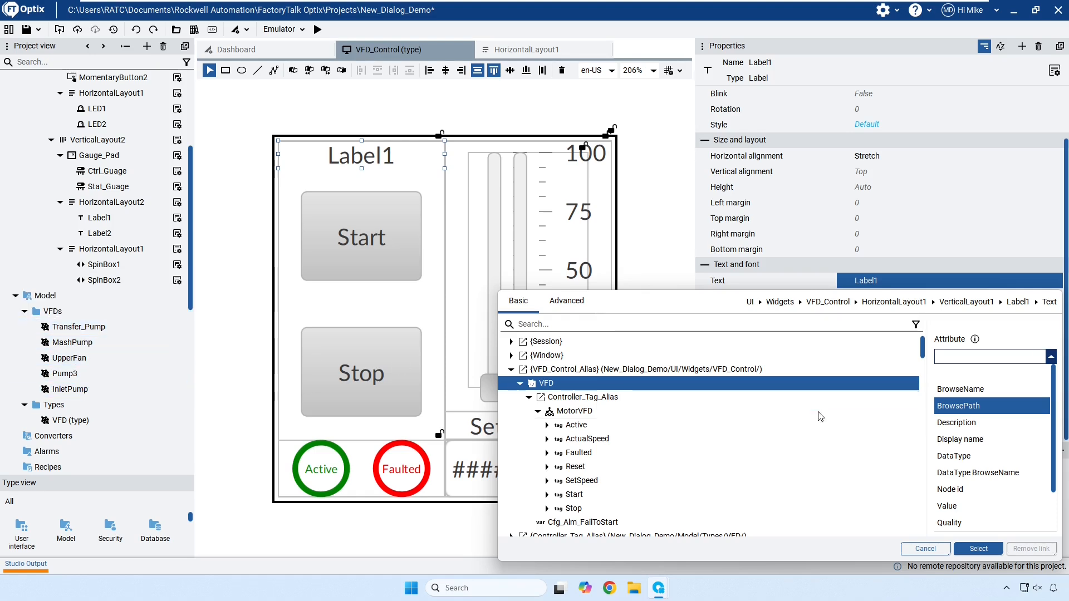
left_click(975, 439)
left_click(977, 549)
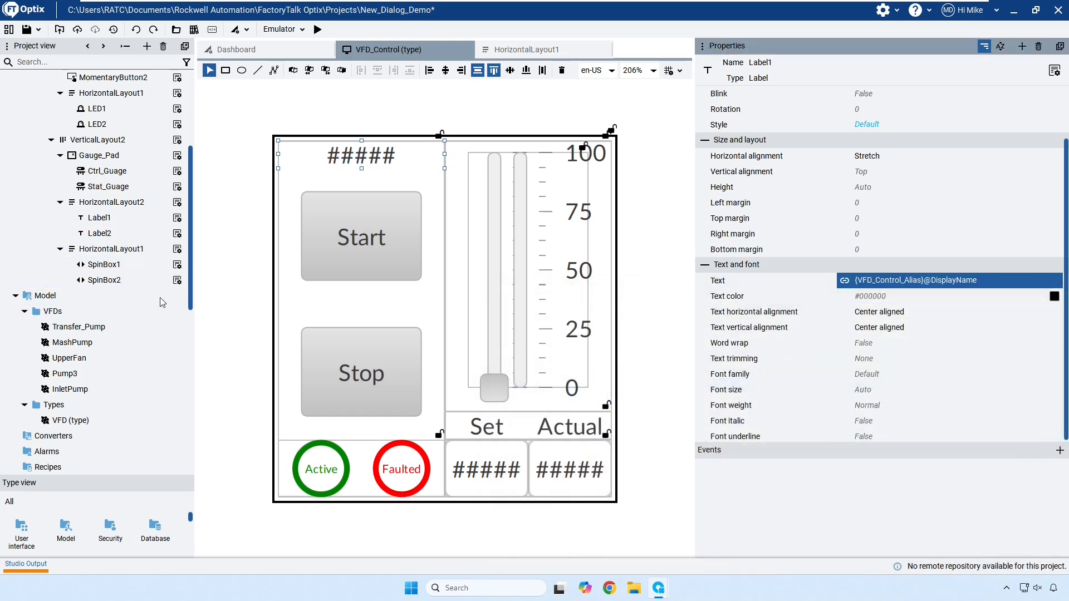
Add a display name to the Transfer_Pump object in the VFDs folder and set it to Transfer Pump.
left_click(94, 329)
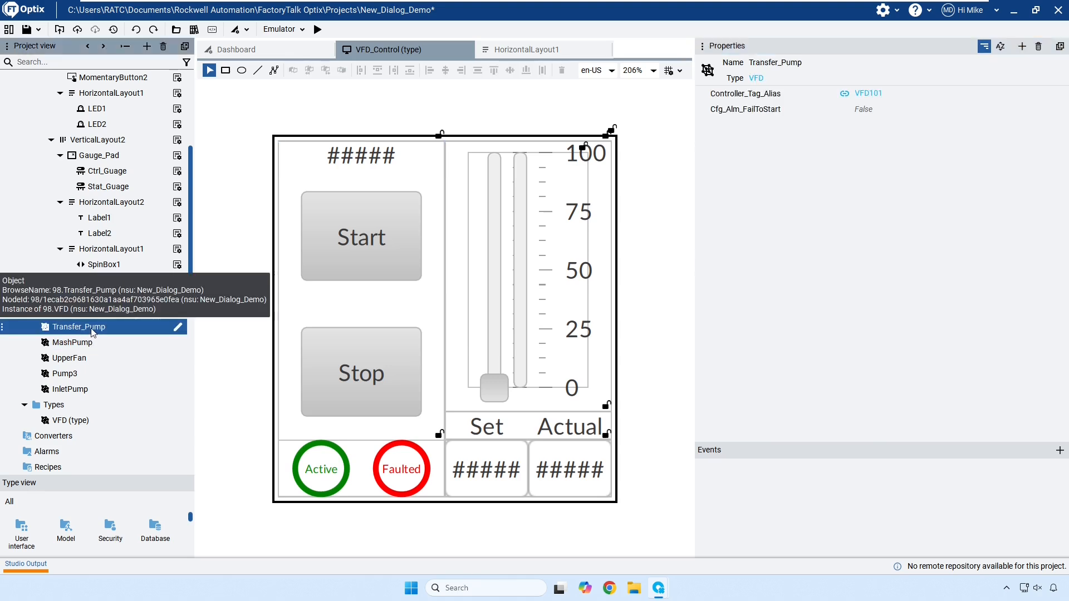
key("Up")
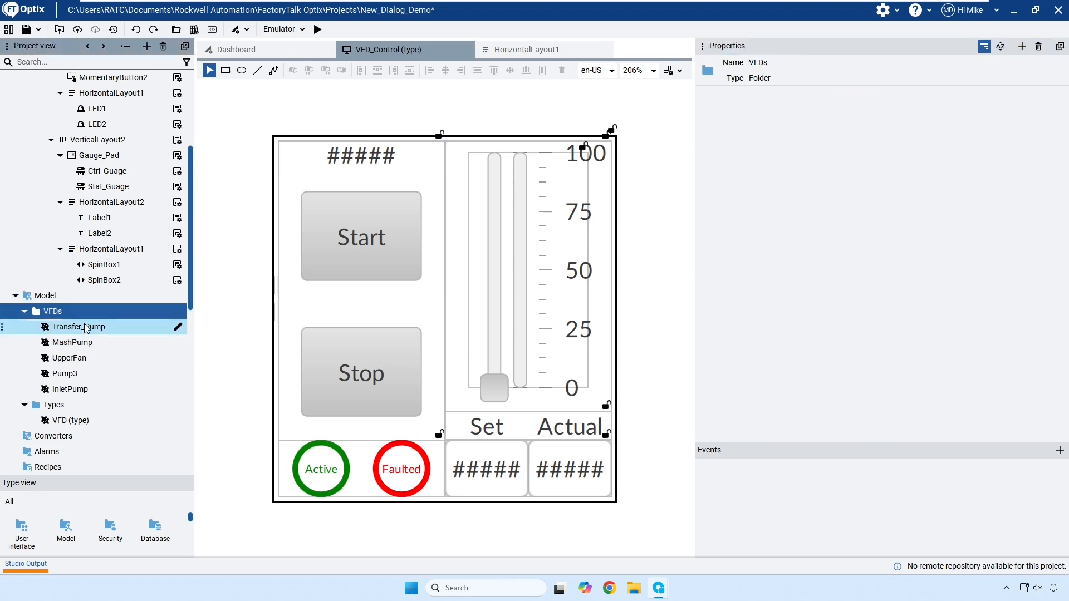
left_click(79, 329)
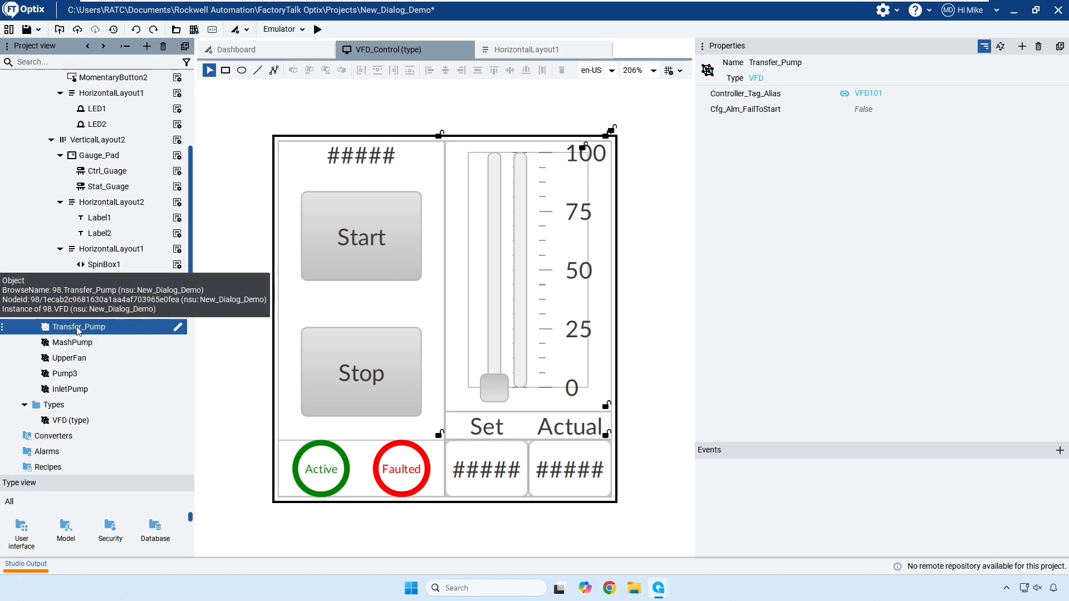
left_click(1022, 46)
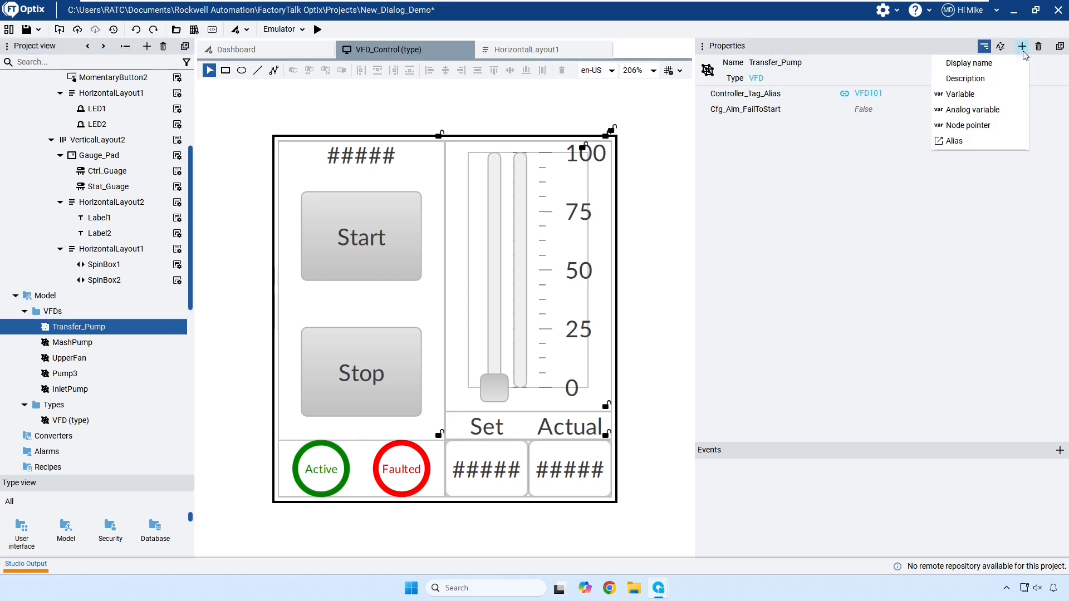
left_click(969, 63)
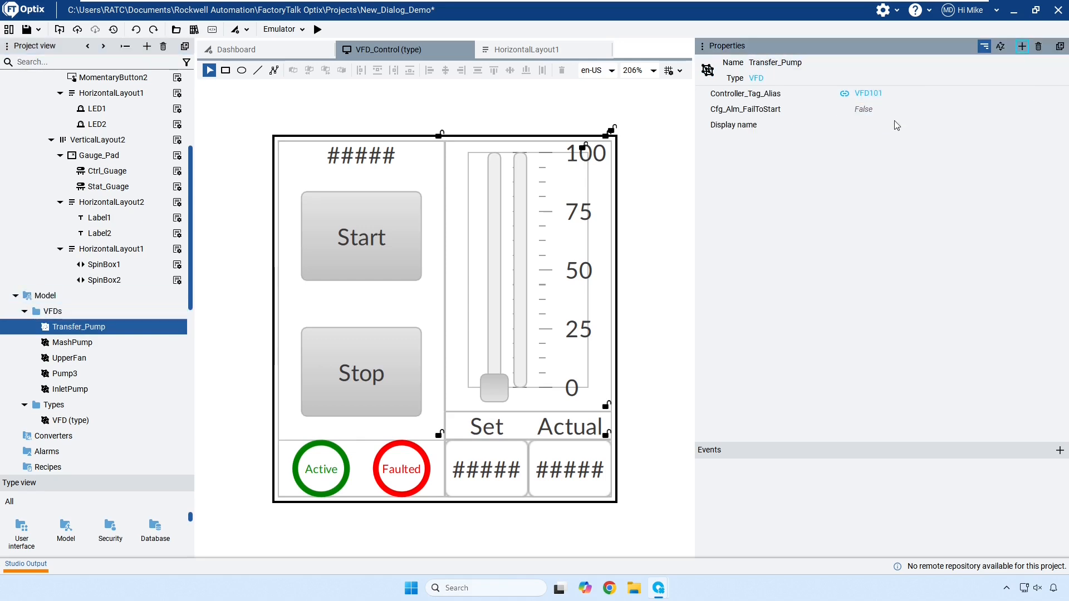
left_click(882, 132)
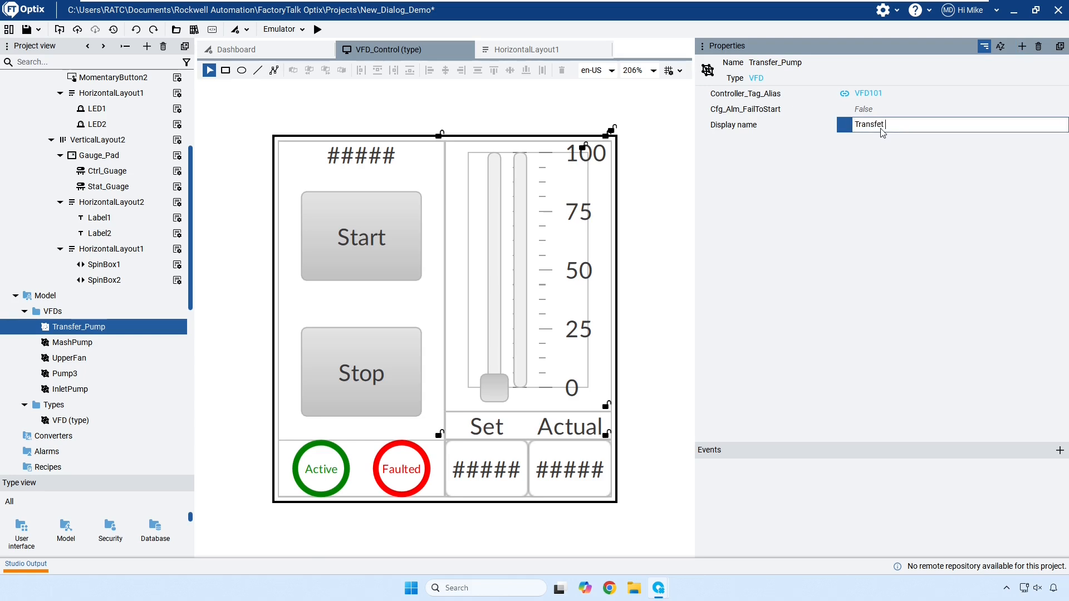
key("Return")
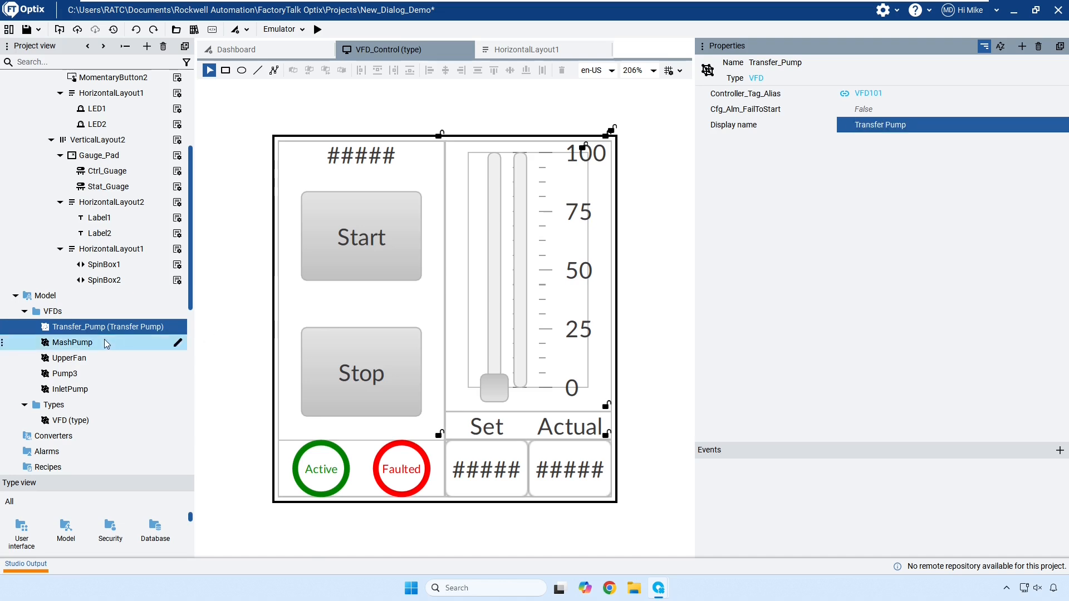
Add a display name to the MashPump object and set it to Mash Pump.
left_click(106, 342)
left_click(1021, 46)
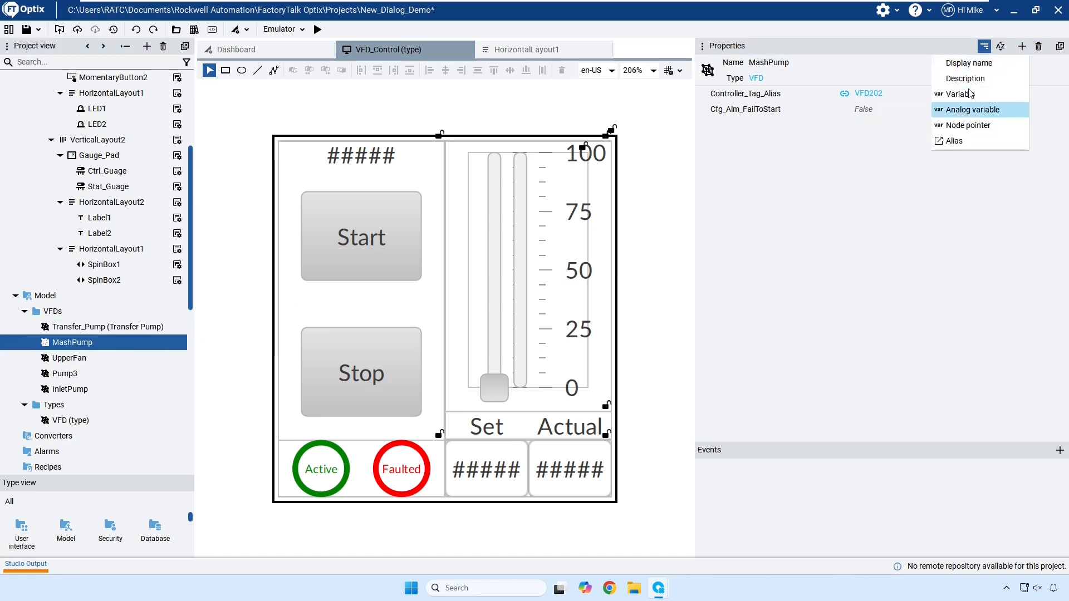
left_click(969, 63)
type("Mash Pump")
key("Return")
Add a display name to the UpperFan object and set it to Upper Fan.
left_click(69, 358)
left_click(1022, 46)
left_click(957, 63)
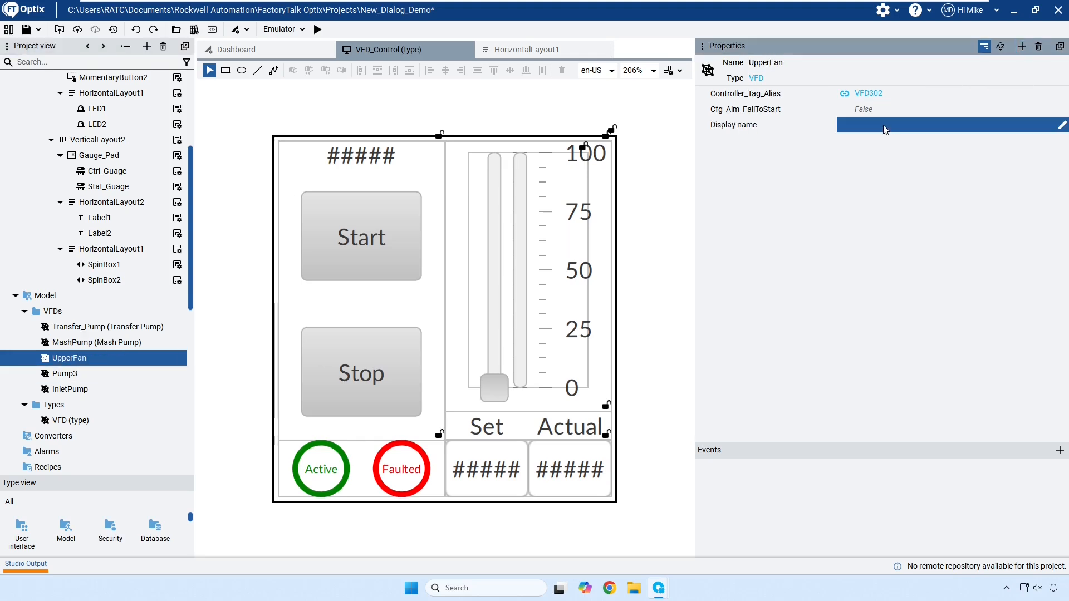
type("Upper Fan")
key("Return")
Add a display name to the Pump3 object and set it to Outlet Pump.
left_click(64, 373)
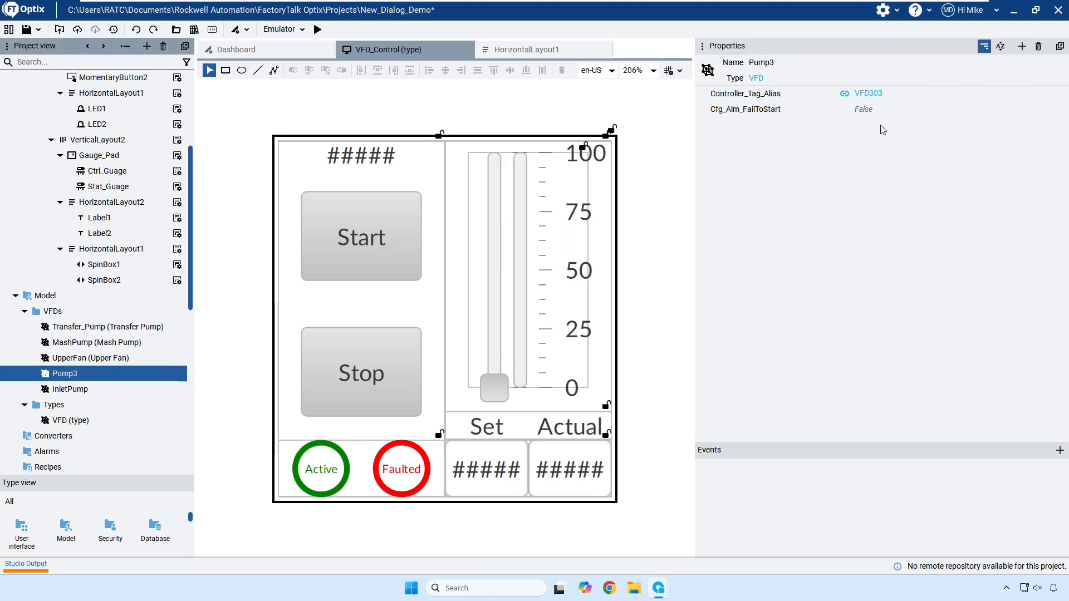
left_click(1021, 46)
left_click(968, 78)
left_click(1021, 46)
left_click(968, 62)
Add a display name to the InletPump object and set it to Inlet Pump.
left_click(70, 389)
left_click(1022, 46)
left_click(968, 62)
type("Inlet Pump")
key("Return")
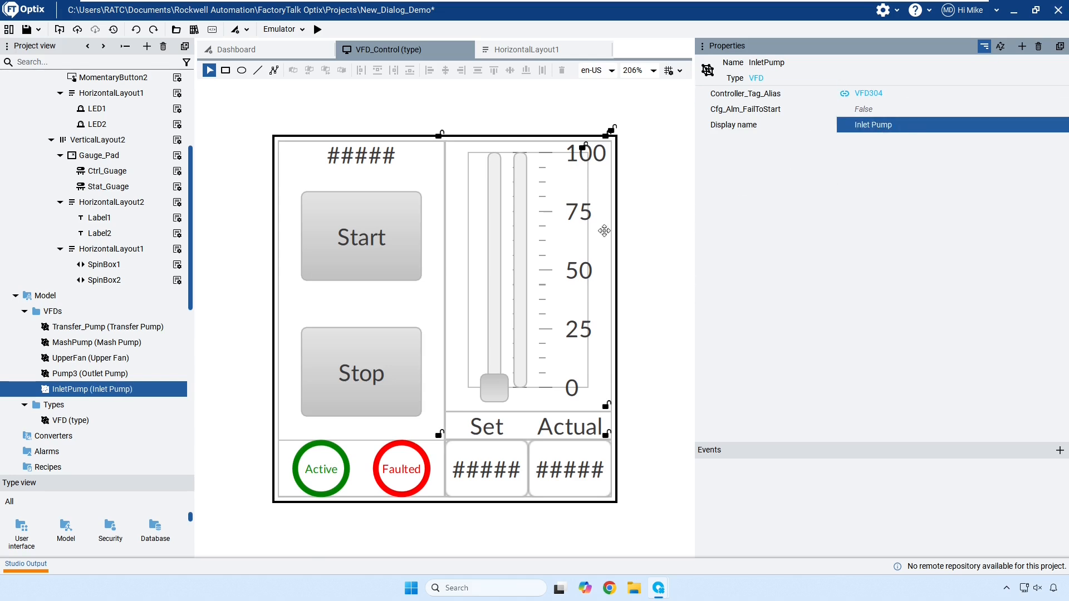
Collapse the Widgets folder and create a new screen in the Screens folder.
left_click(97, 108)
scroll(103, 160, "up", 5)
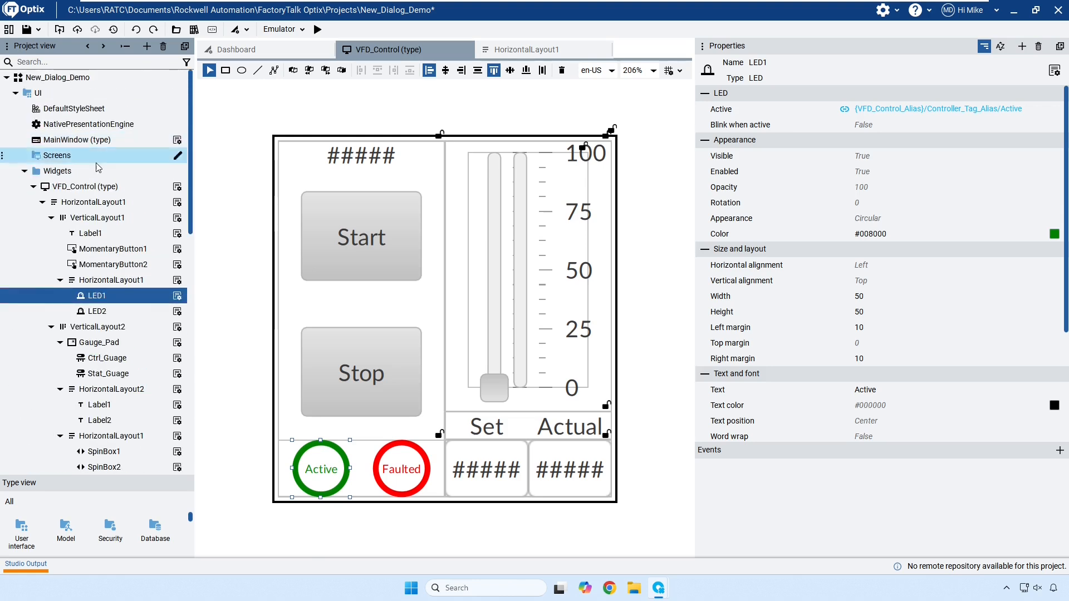
left_click(25, 171)
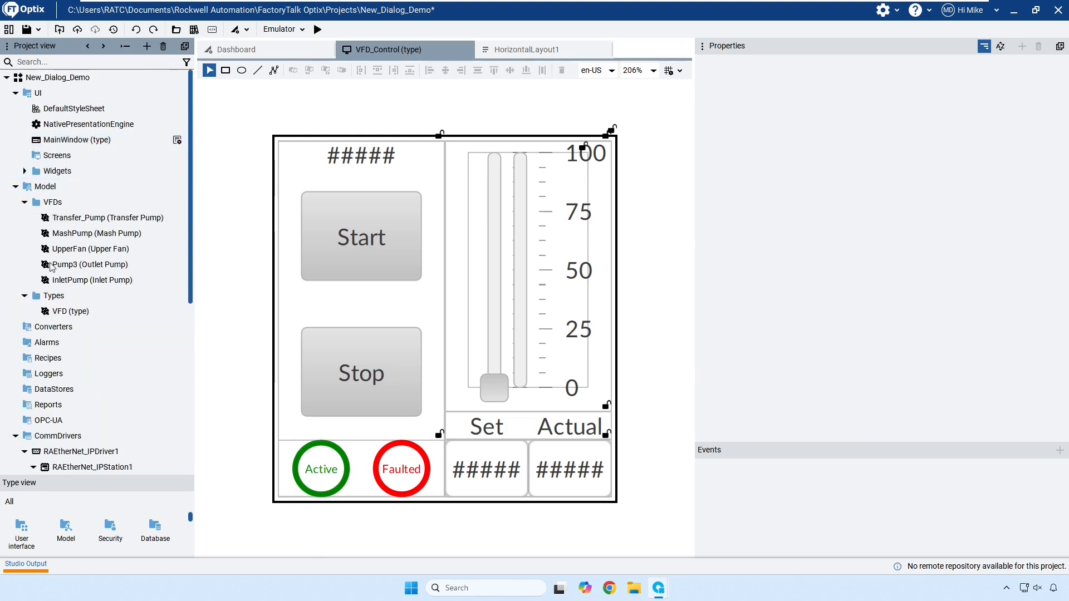
left_click(58, 156)
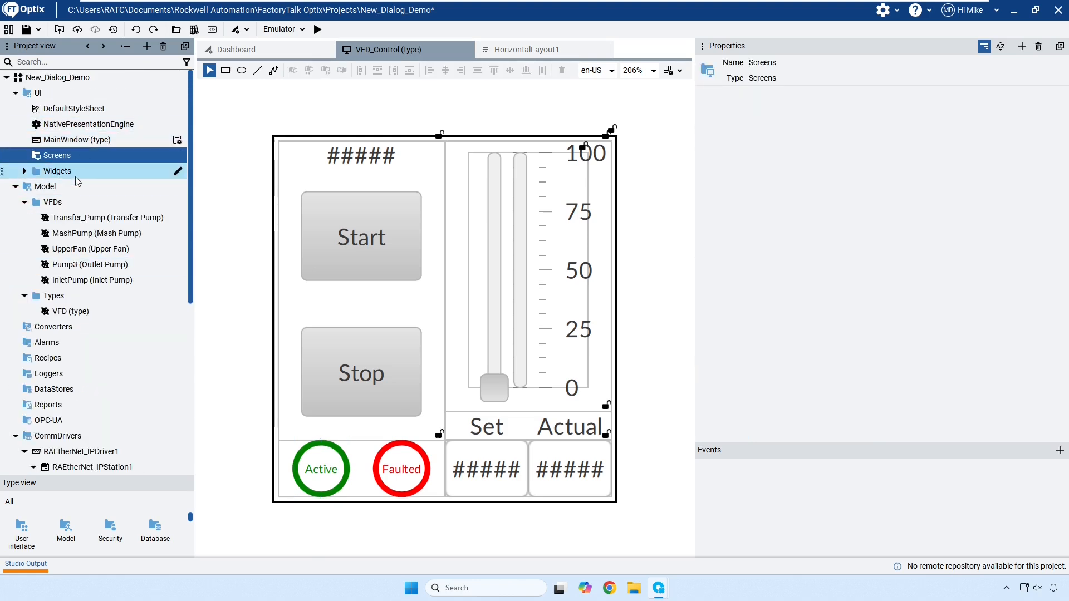
right_click(57, 158)
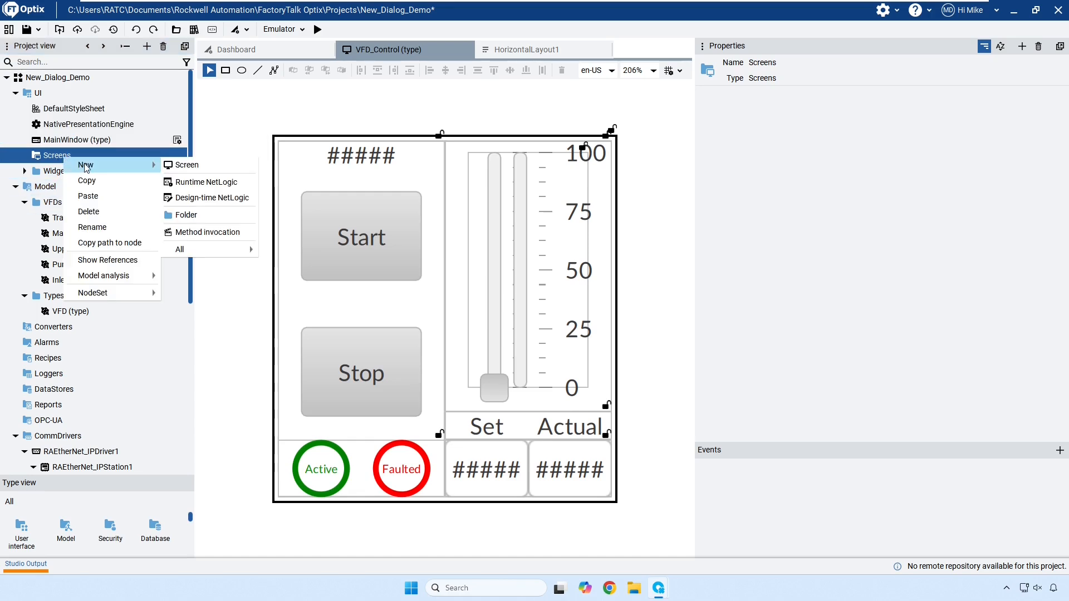
left_click(183, 165)
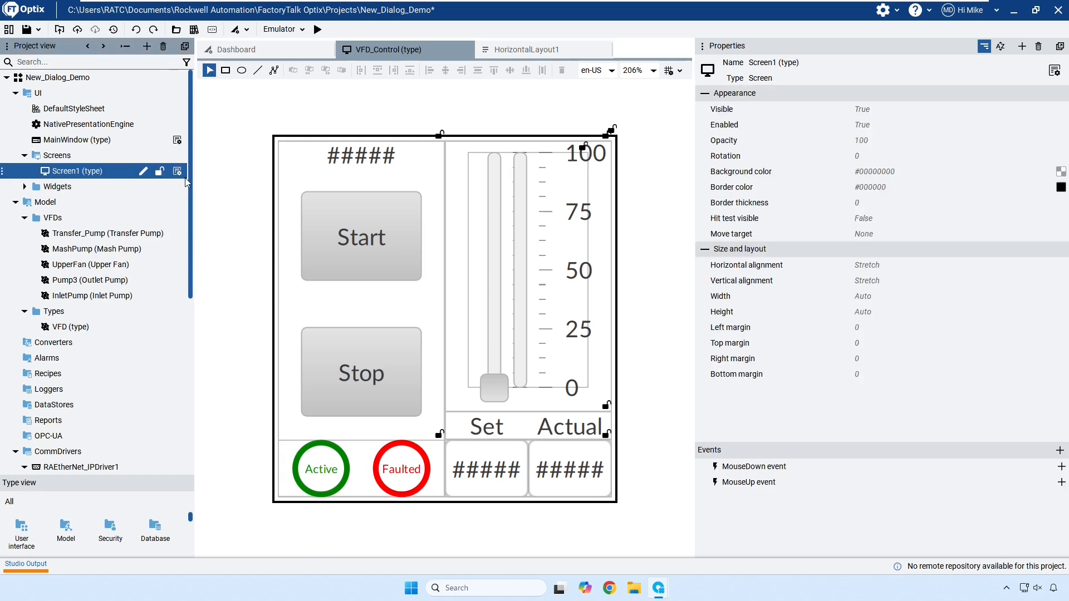
Add a navigation panel to the MainWindow type.
left_click(73, 140)
right_click(70, 142)
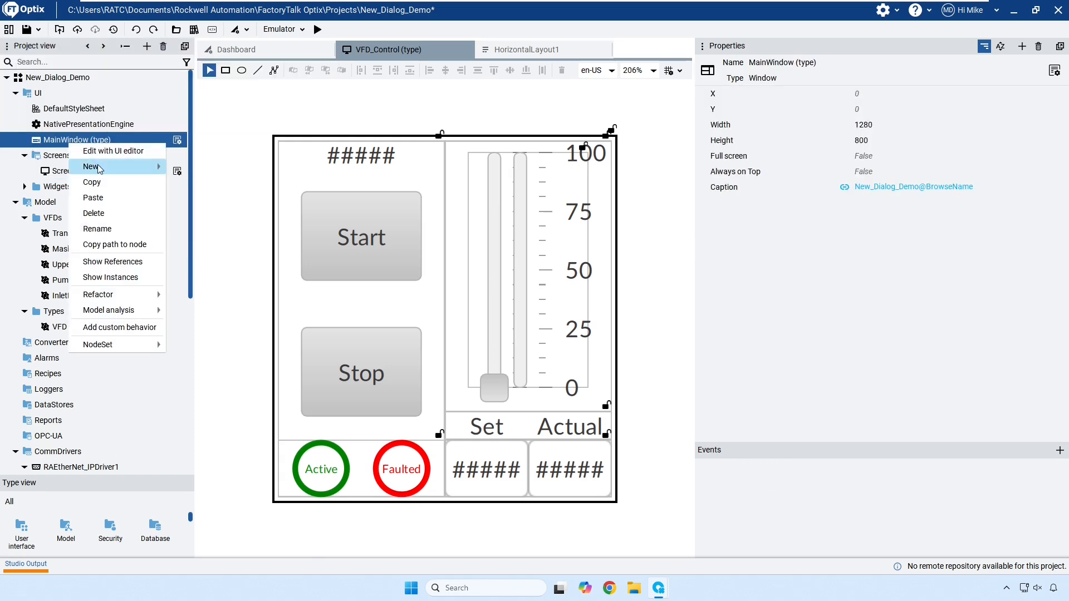
mouse_move(100, 169)
mouse_move(255, 185)
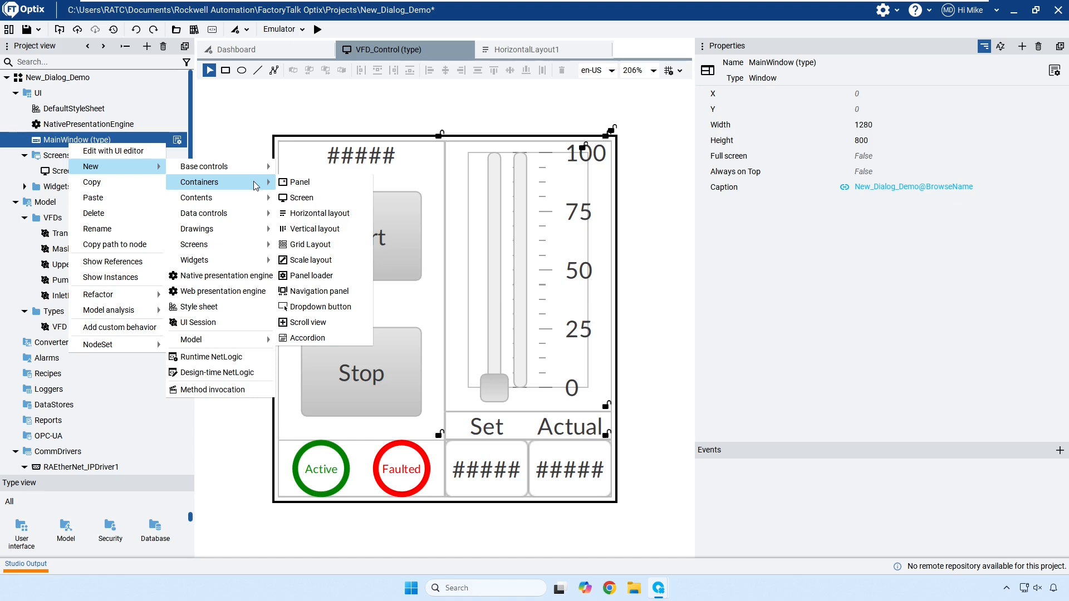
left_click(320, 291)
left_click(61, 141)
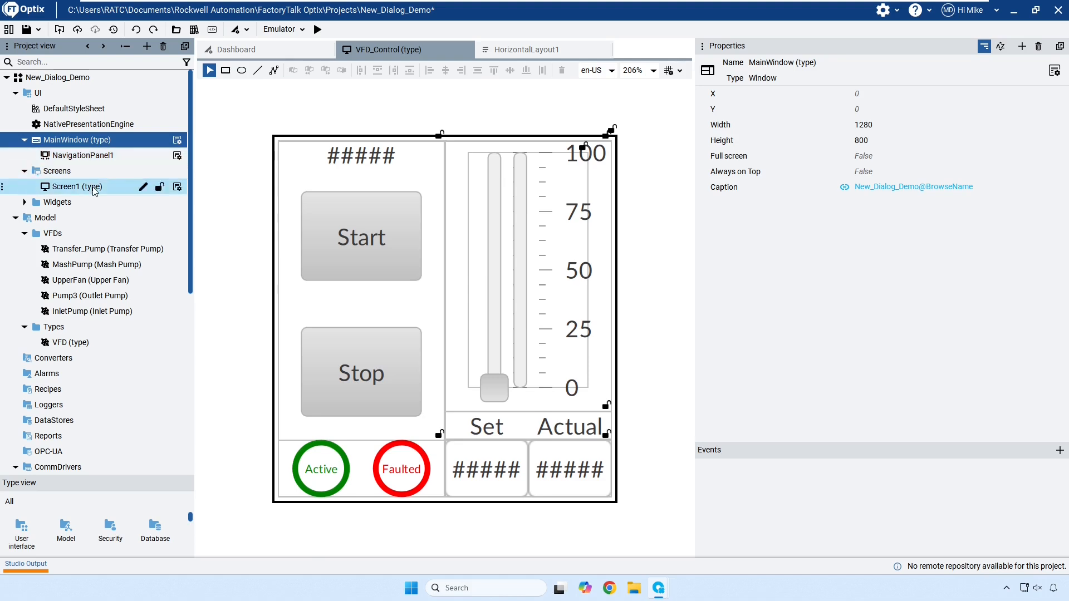
Open MainWindow in the editor and set the navigation panel's horizontal and vertical alignment to Stretch.
double_click(77, 140)
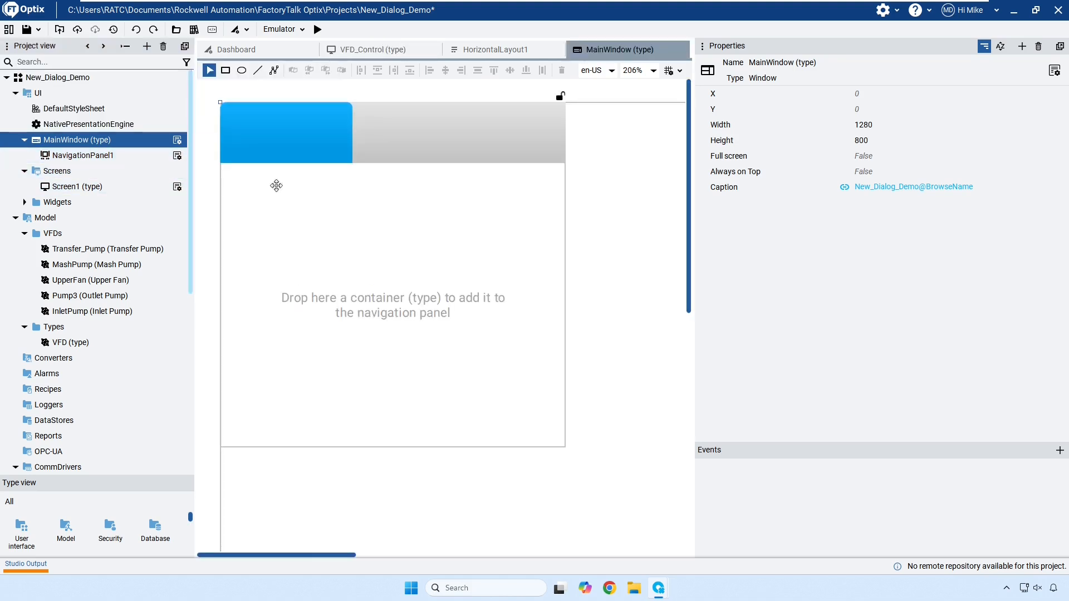
scroll(312, 215, "down", 2)
scroll(312, 215, "down", 2)
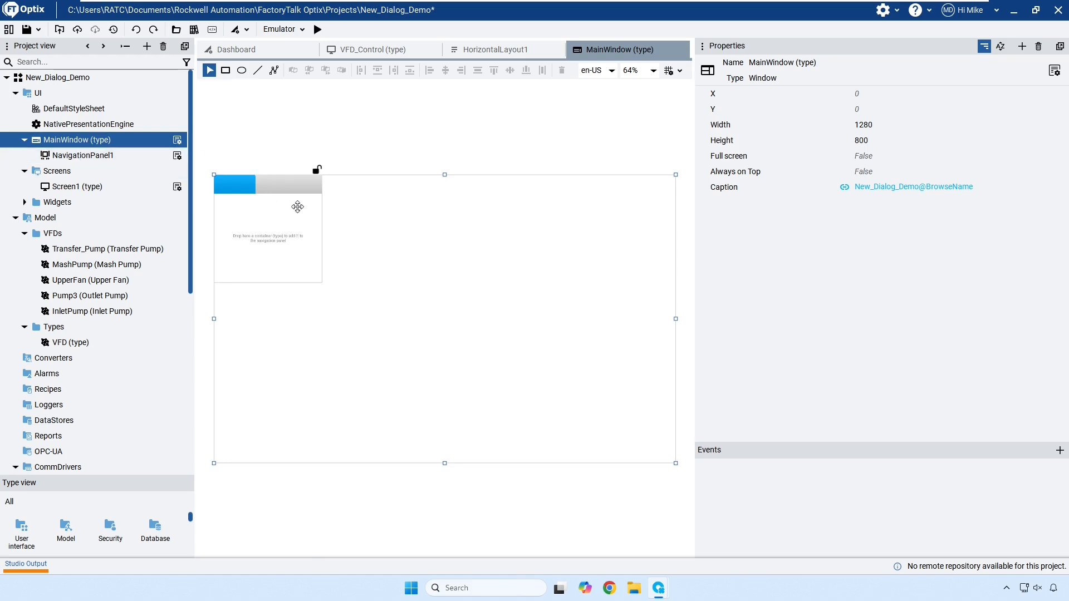
left_click(283, 215)
left_click(83, 141)
left_click(90, 157)
scroll(855, 302, "down", 2)
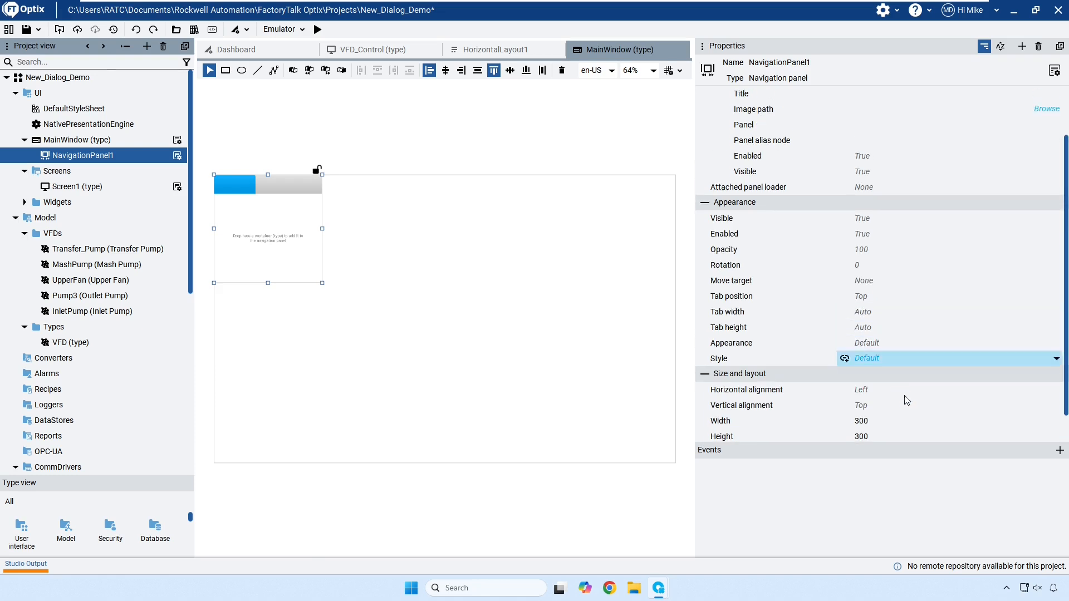
left_click(897, 389)
left_click(867, 456)
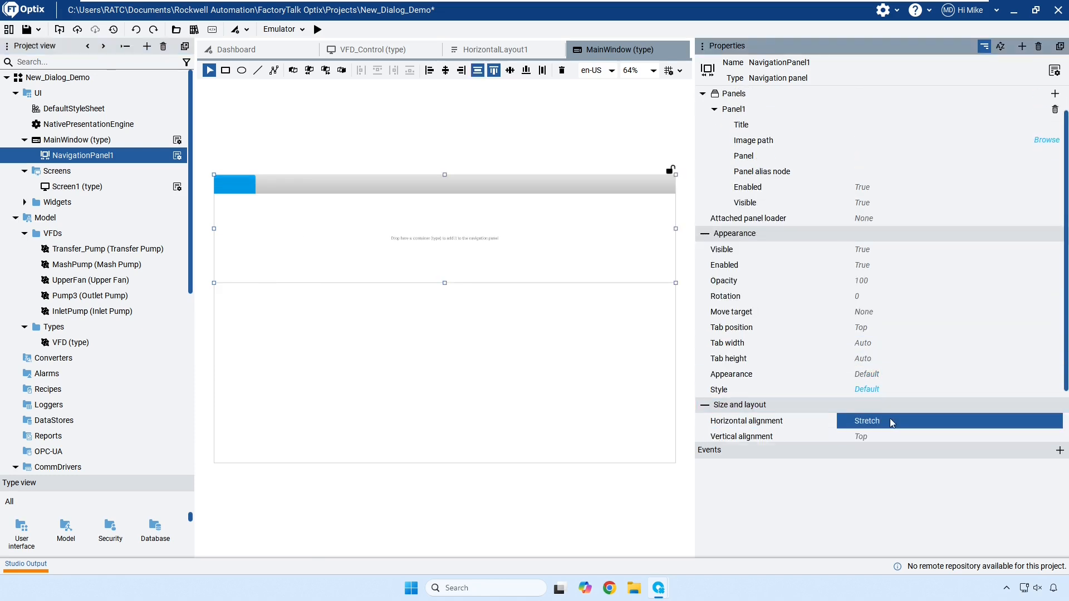
left_click(896, 406)
left_click(891, 472)
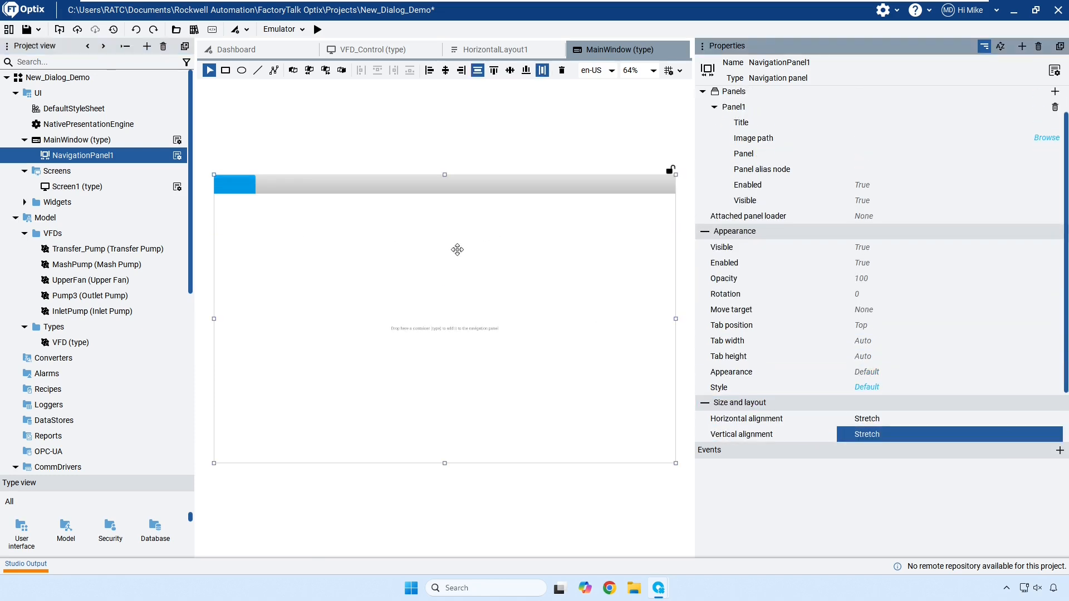
Rename the screen in the Screens folder as VFD_Widgets and open it in the editor.
left_click(78, 140)
scroll(82, 167, "down", 2)
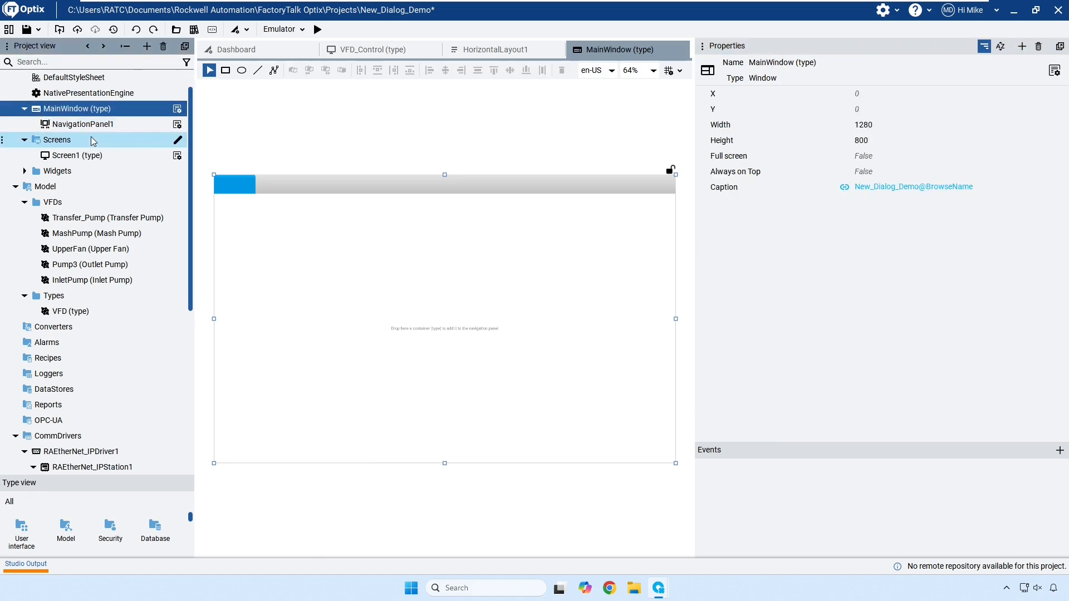
scroll(82, 168, "up", 1)
left_click(82, 168)
key("F2")
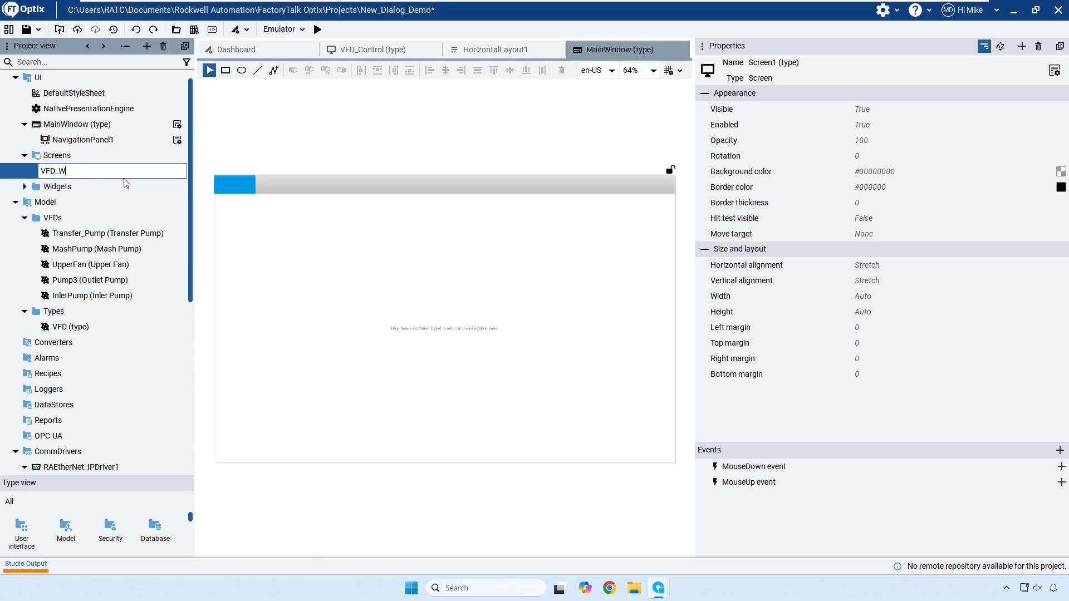
key("Return")
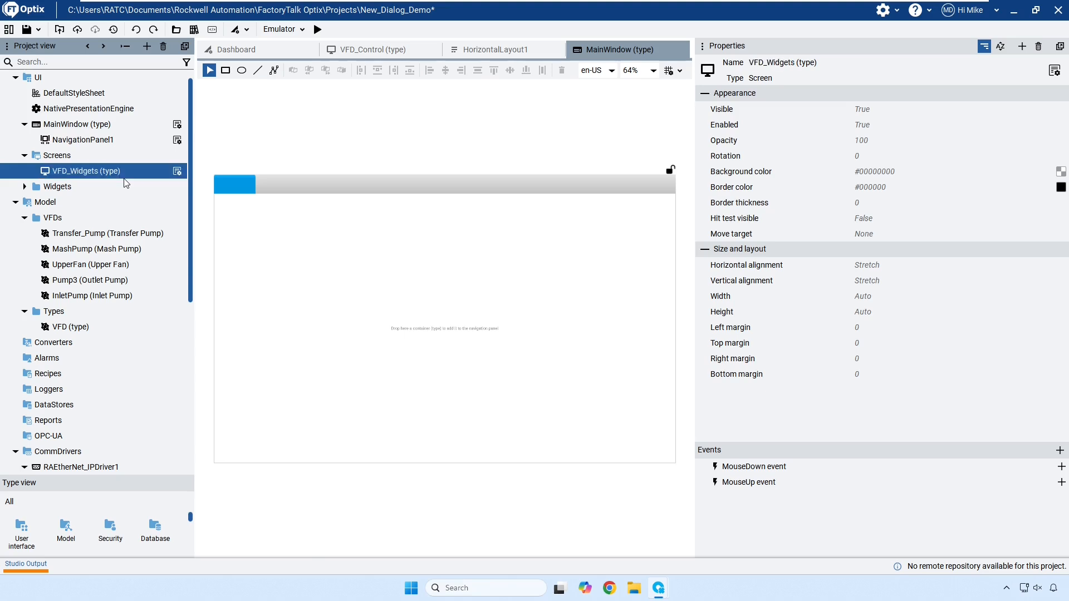
double_click(71, 174)
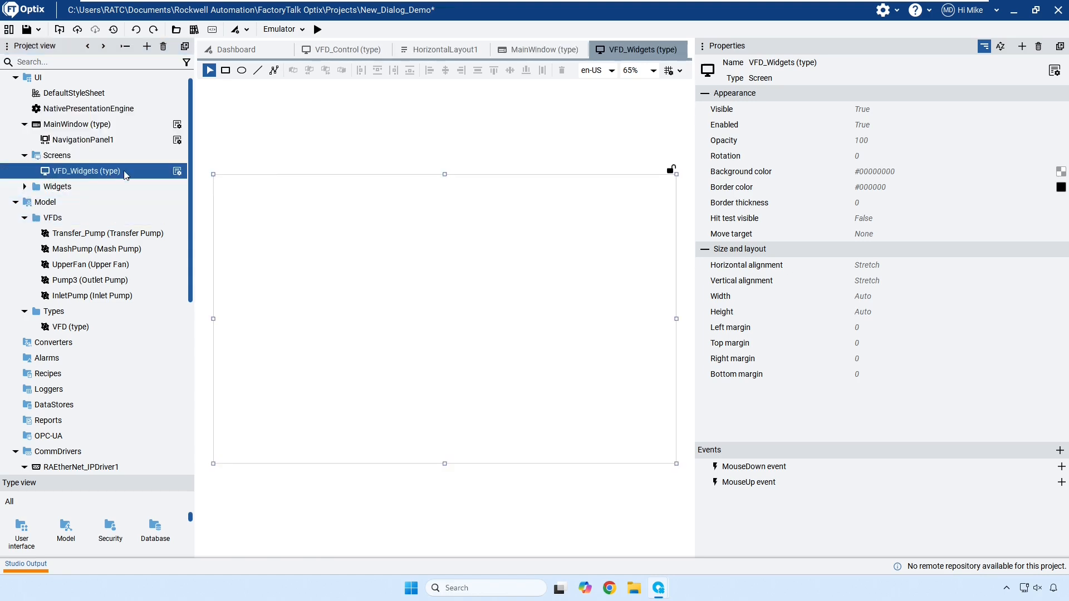
Add an instance of the VFD_Control widget to the VFD_Widgets screen.
left_click(25, 187)
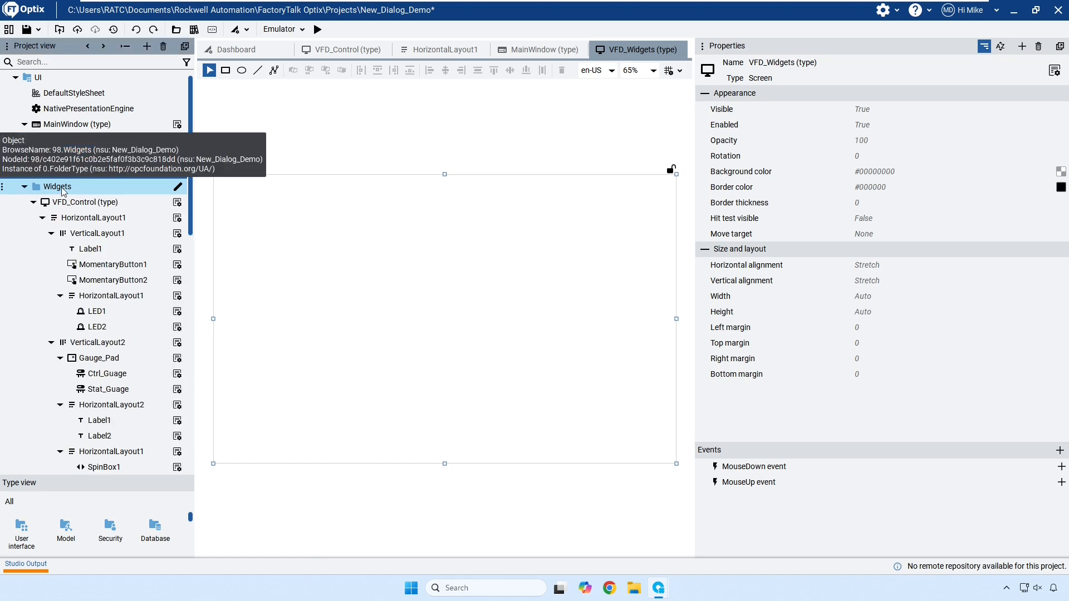
left_click(25, 187)
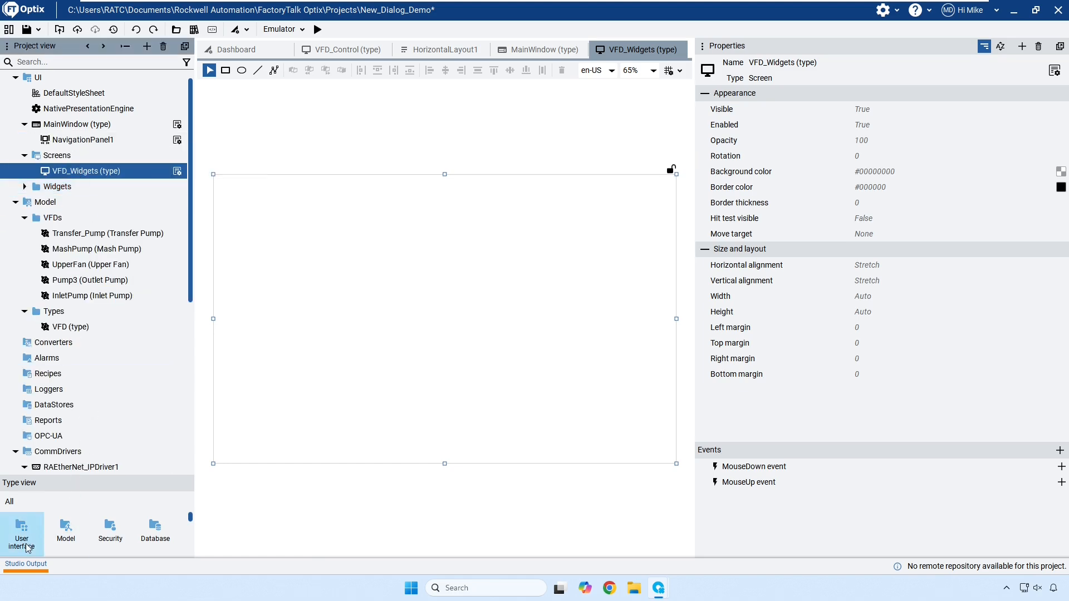
right_click(81, 175)
mouse_move(118, 200)
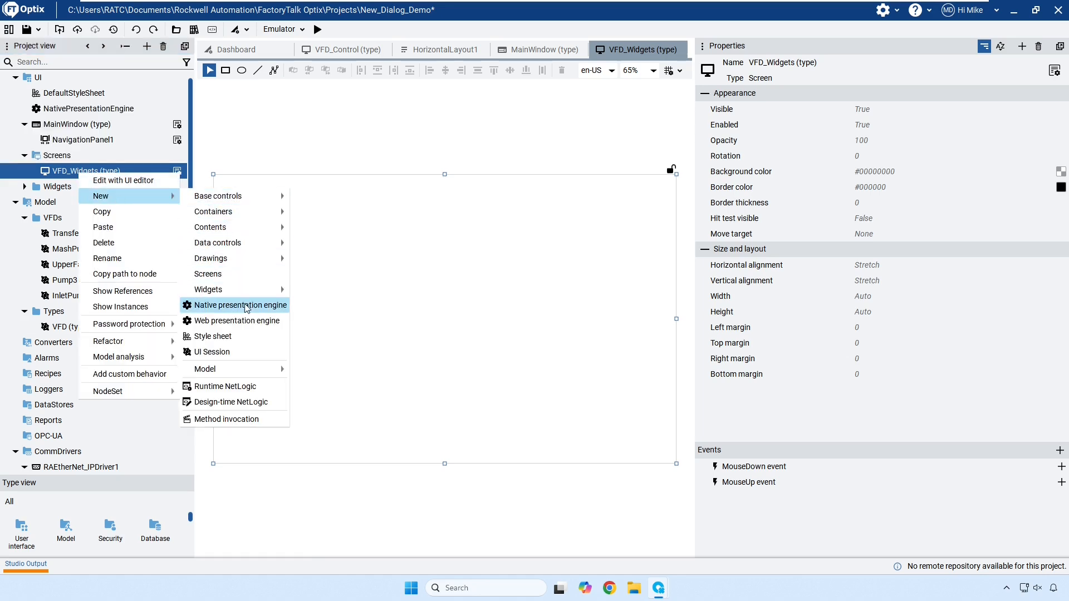
mouse_move(225, 294)
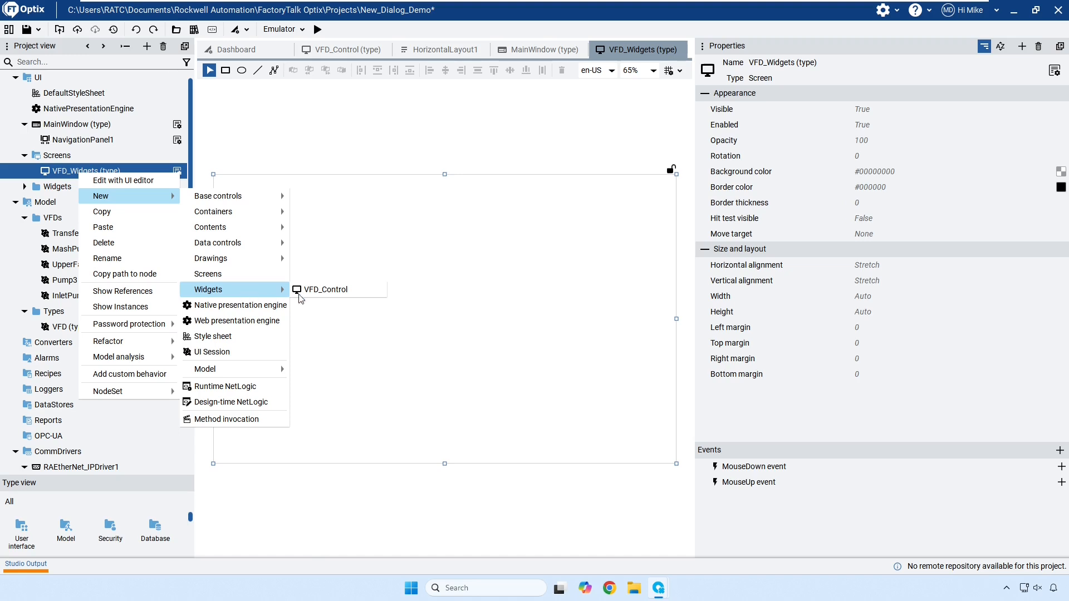
left_click(339, 297)
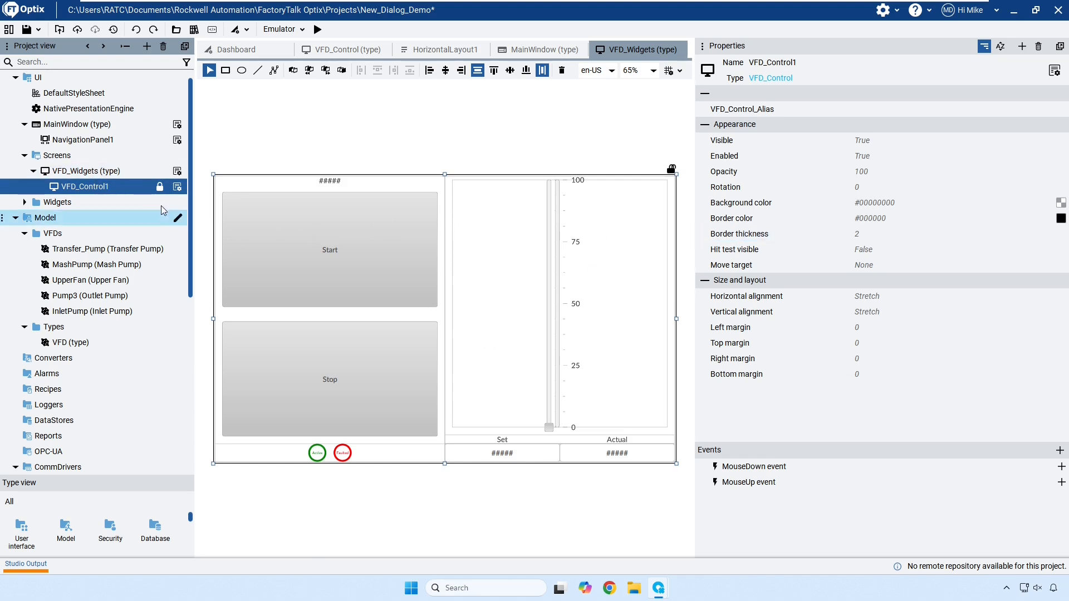
Check the VFD_Control type's size, and add a panel named VFD_Panel to the VFD_Widgets screen.
left_click(89, 172)
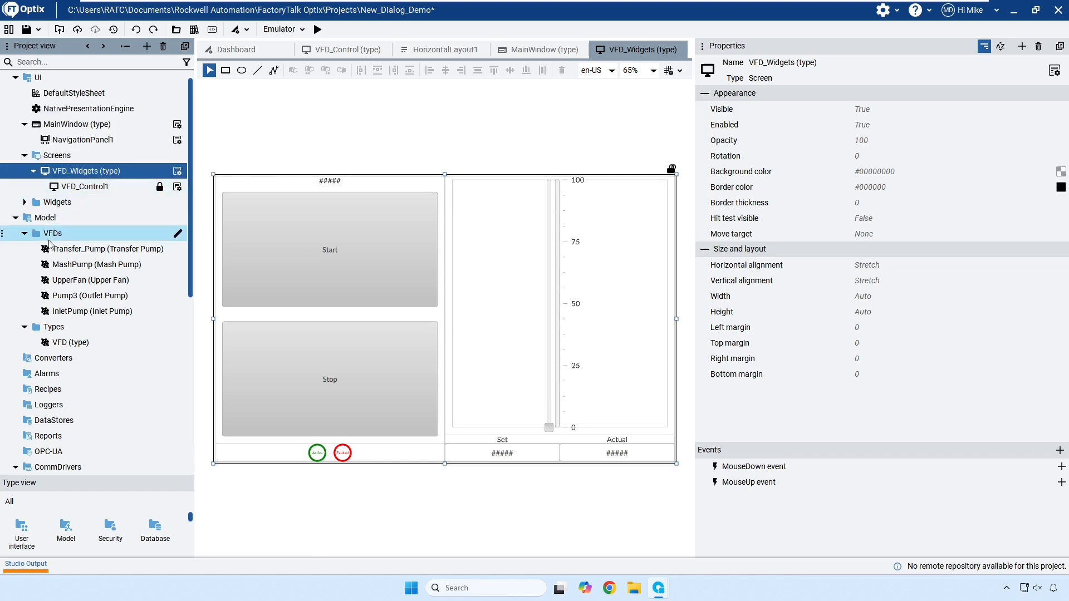
left_click(25, 202)
left_click(84, 218)
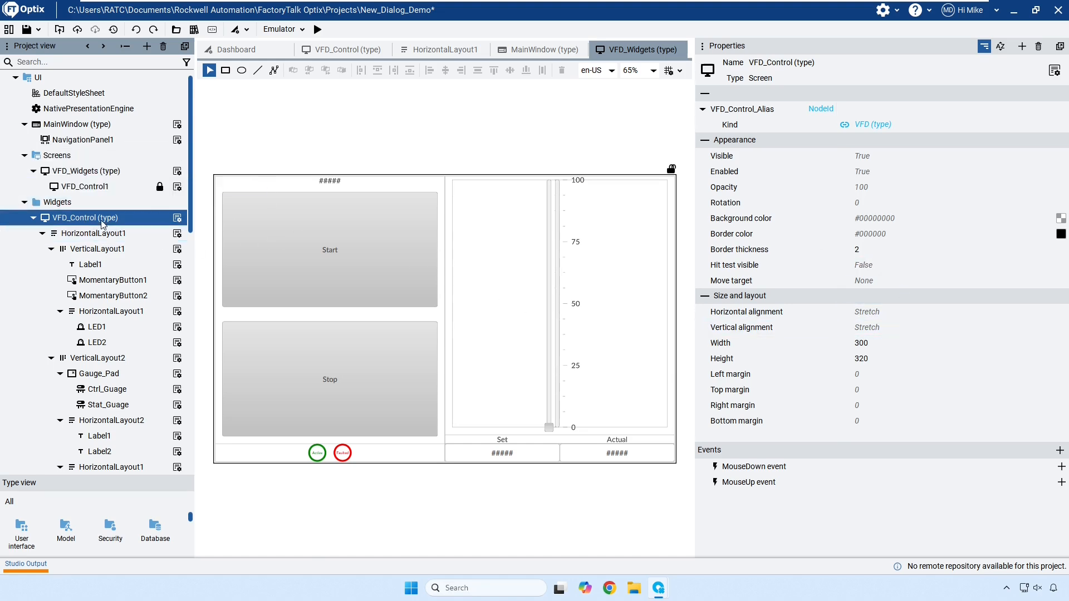
left_click(86, 171)
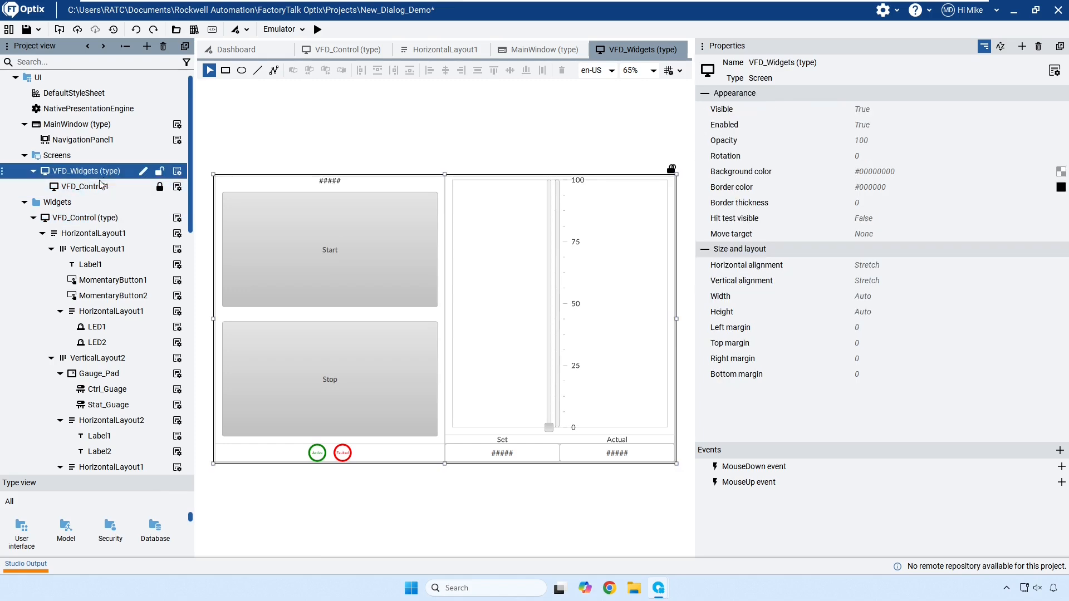
right_click(78, 173)
mouse_move(114, 192)
mouse_move(228, 198)
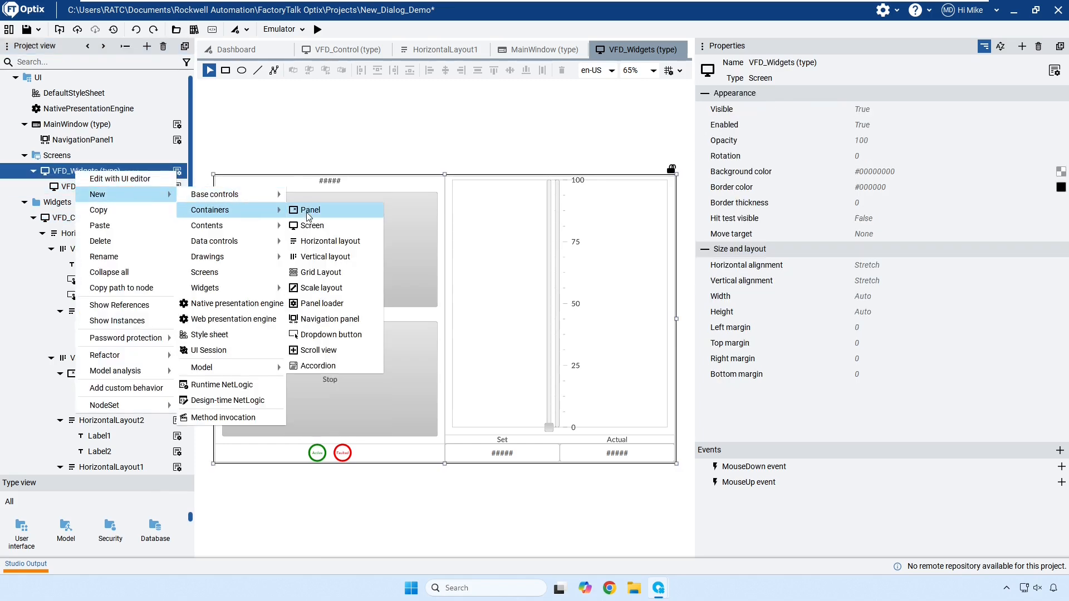
left_click(309, 209)
left_click(133, 204)
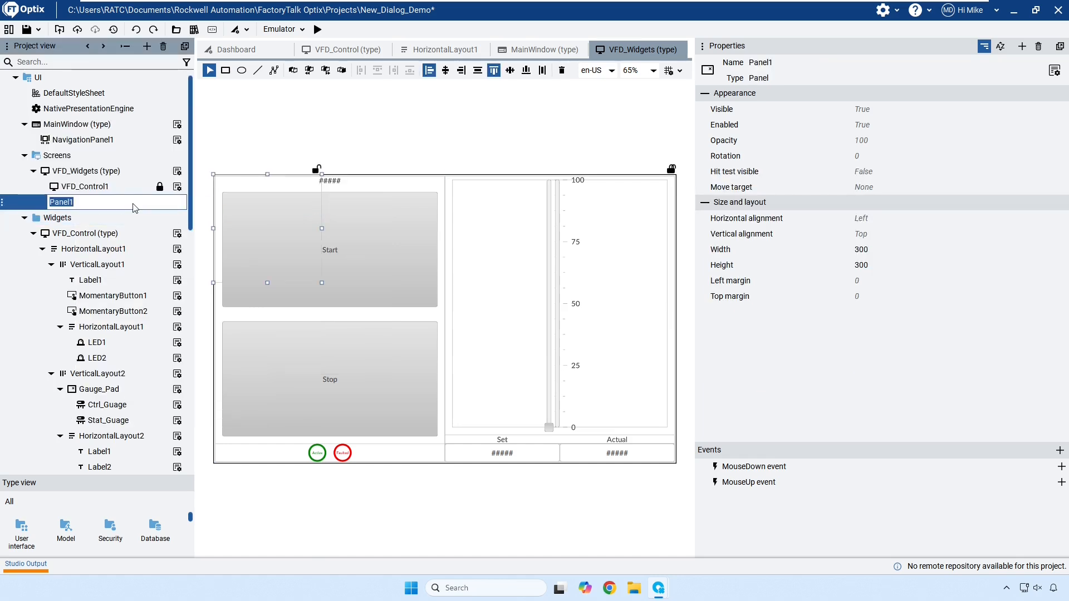
type("VFD_")
key("Return")
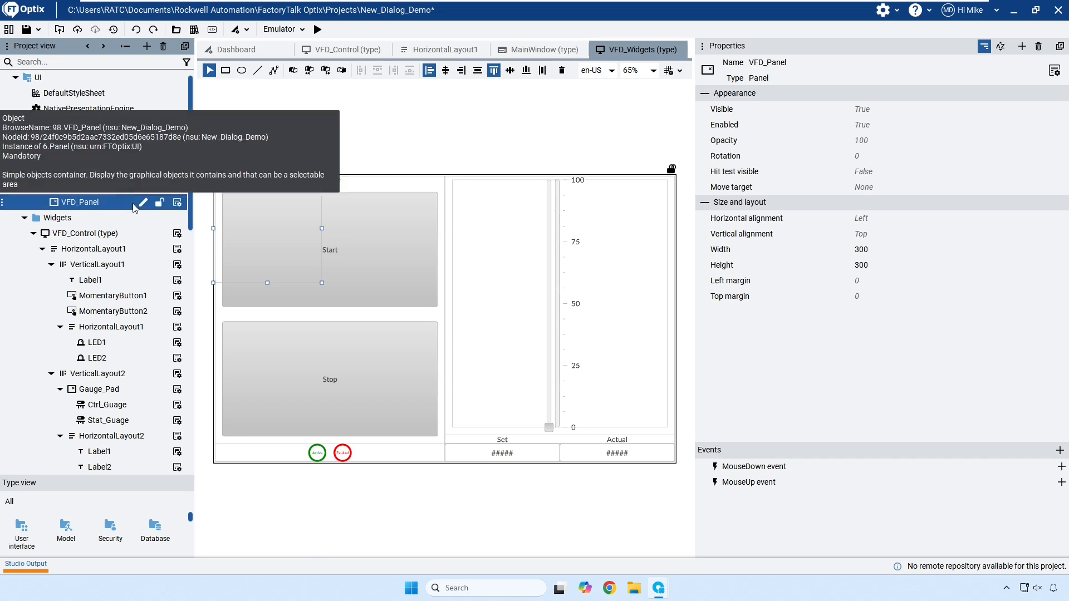
Nest the VFD_Control1 widget inside VFD_Panel and set the panel's height to 320.
mouse_move(102, 191)
left_mouse_down()
mouse_move(114, 207)
mouse_move(95, 203)
left_mouse_up()
left_click(490, 403)
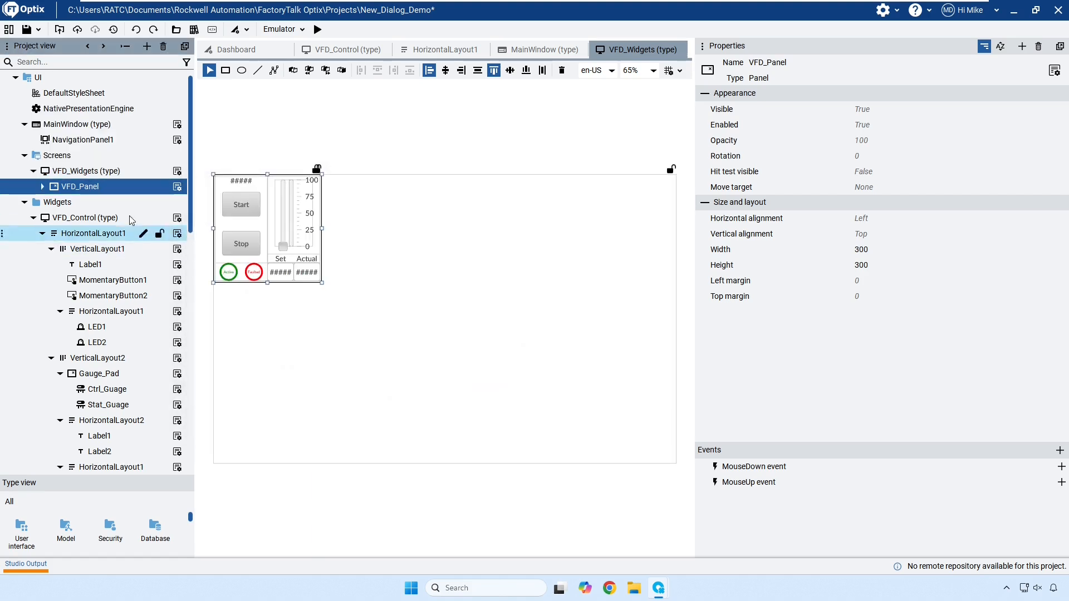
left_click(80, 174)
left_click(83, 188)
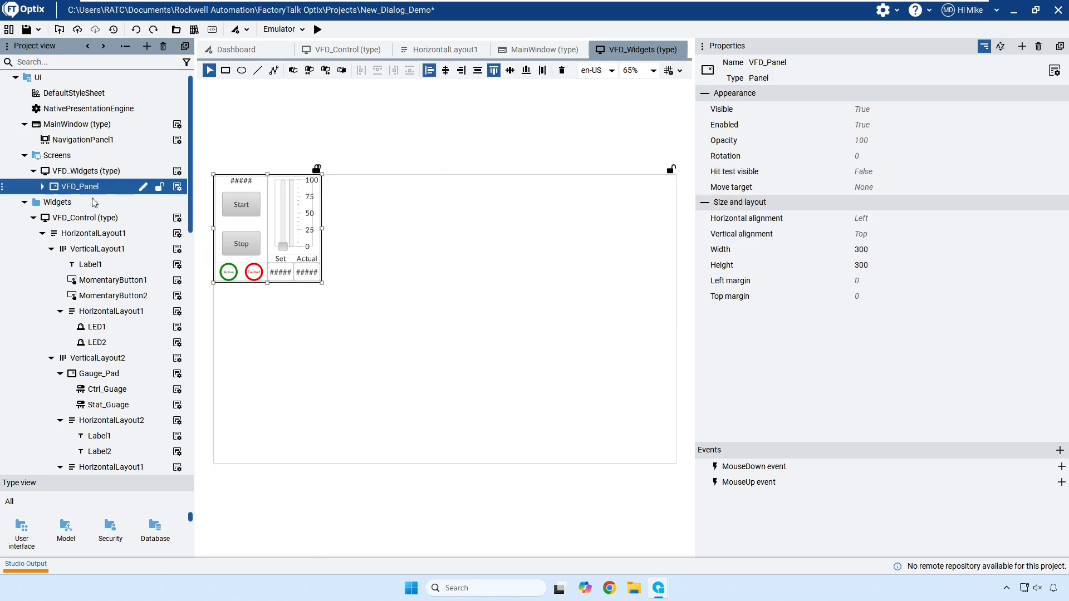
left_click(879, 266)
type("320")
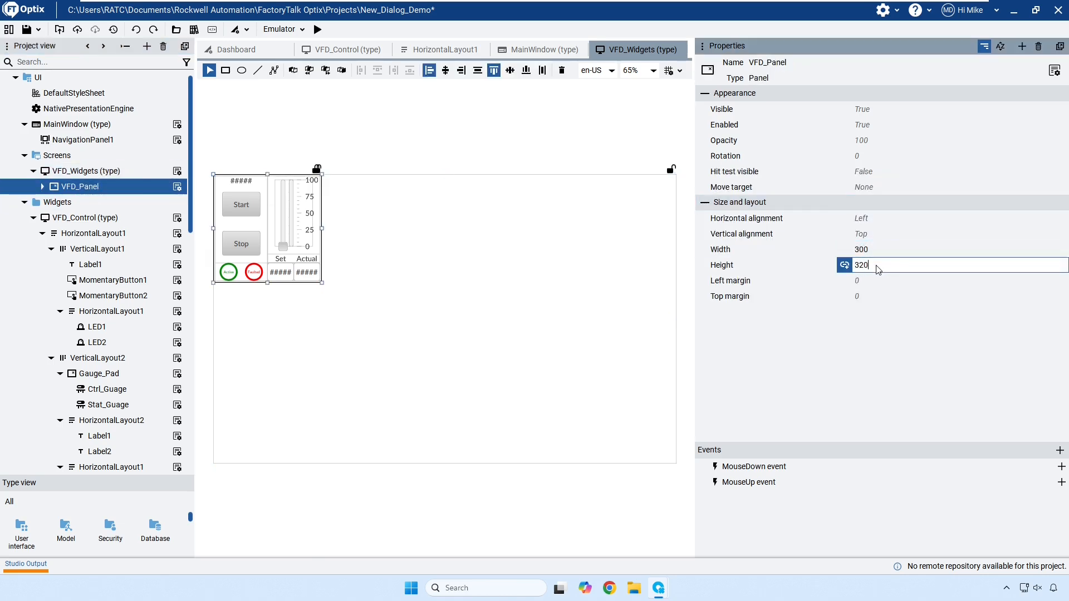
key("Return")
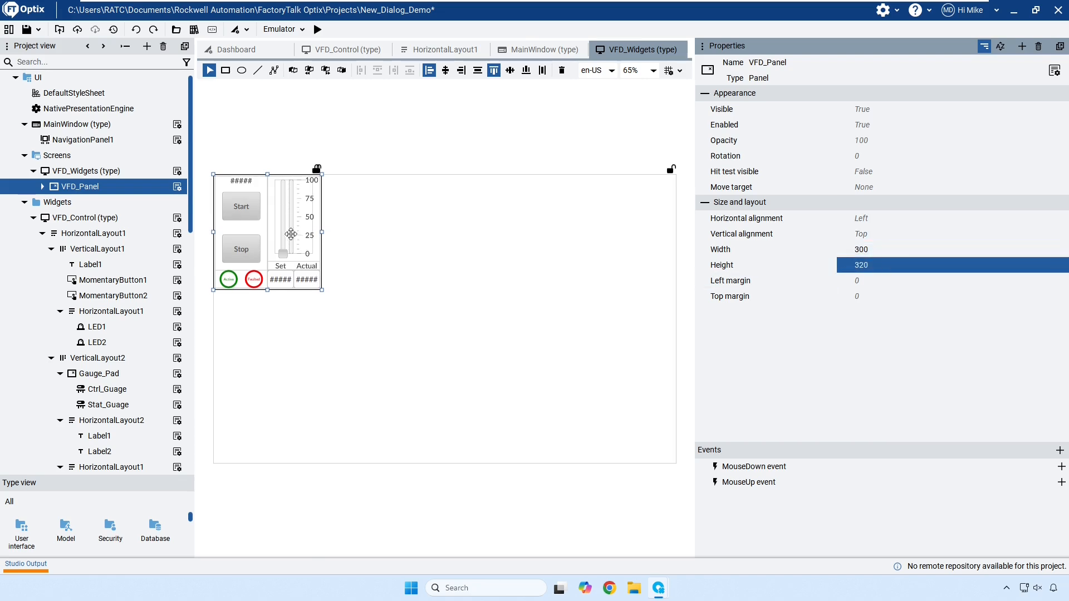
Expand VFD_Panel in the project tree and move it to about 40 left margin and 40 top margin on the screen.
left_click(42, 187)
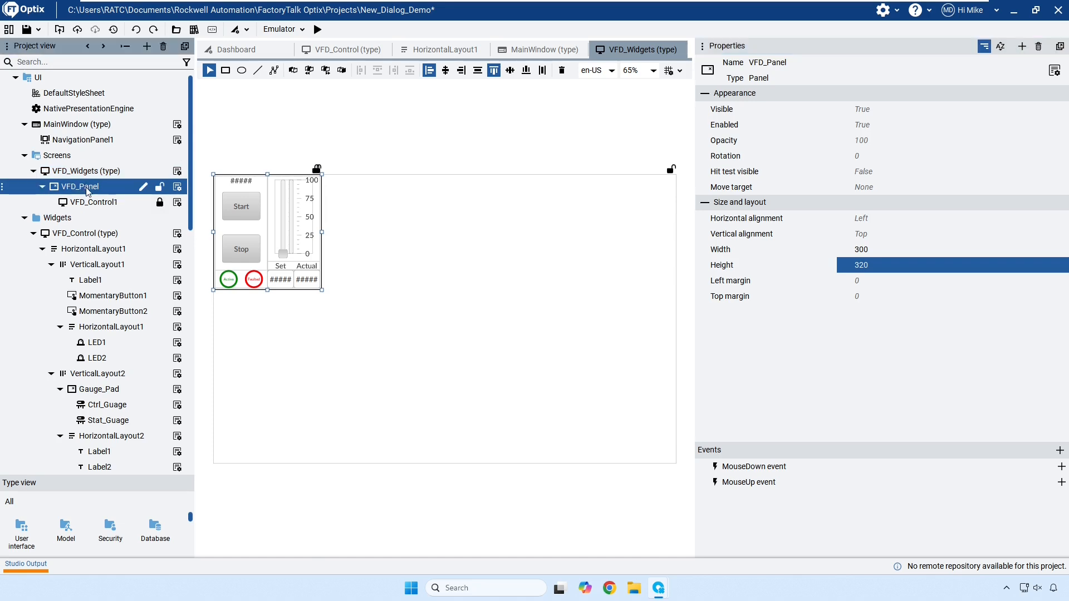
left_click_drag(267, 200, 281, 215)
left_click(404, 303)
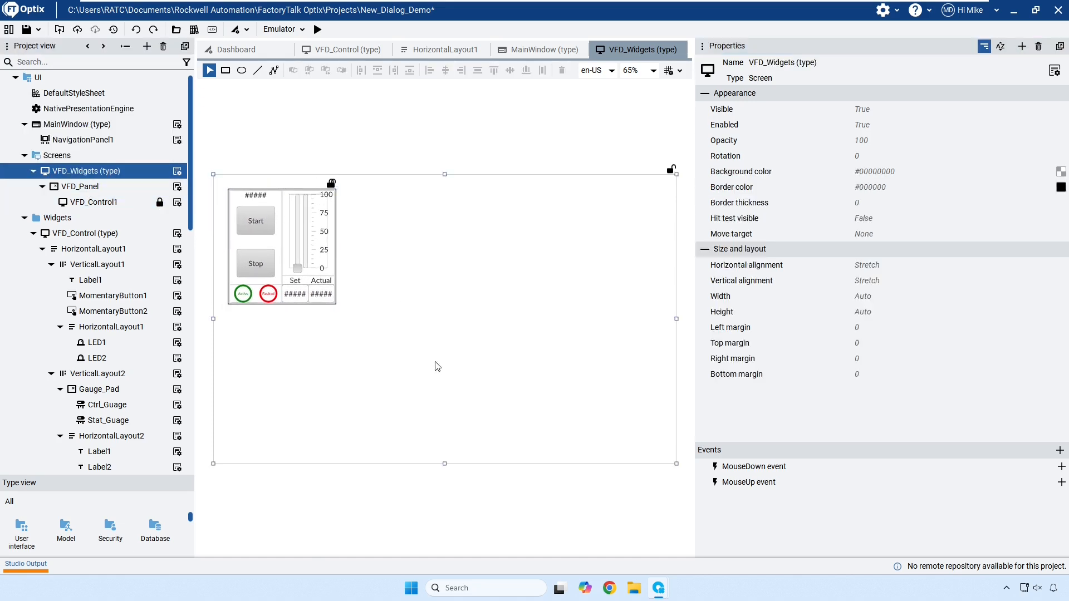
Resize VFD_Panel on the canvas to about 400 wide and 270 high, and select its nested VFD_Control1.
left_click(277, 273)
left_click(91, 188)
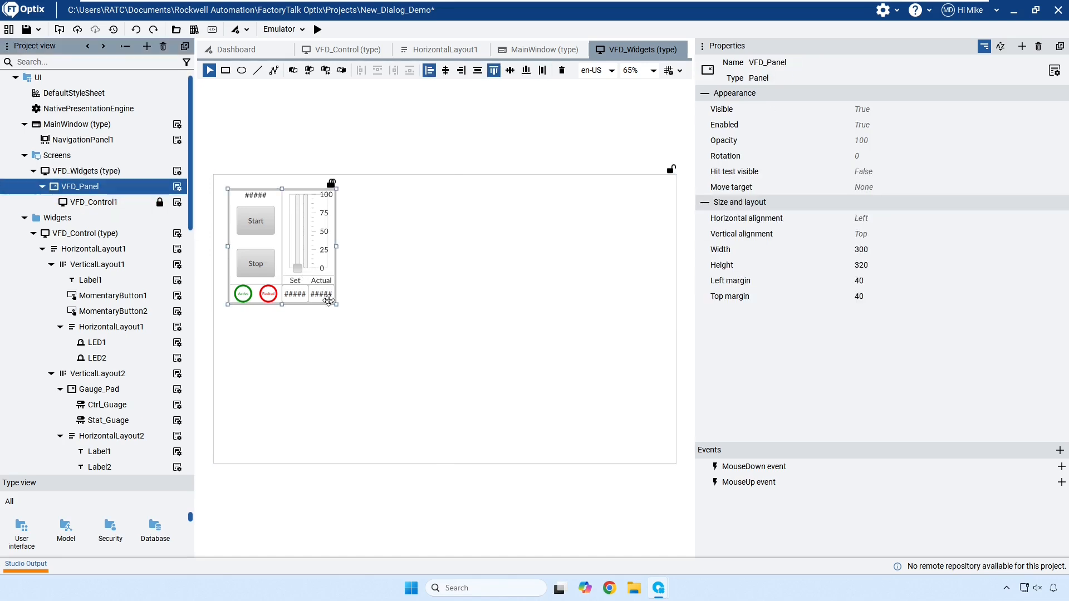
left_click_drag(336, 304, 373, 288)
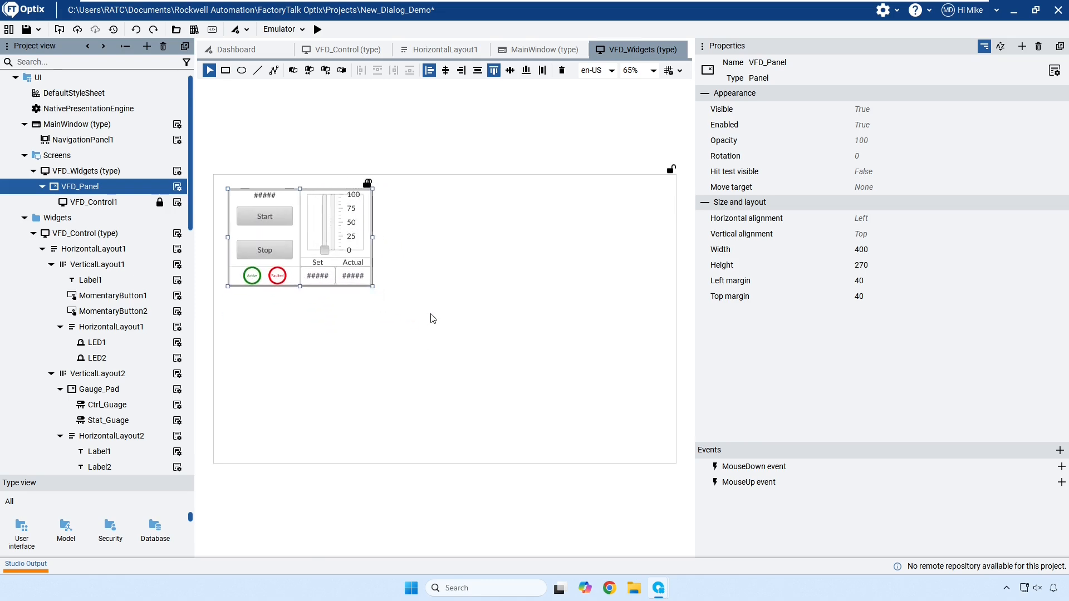
left_click(107, 204)
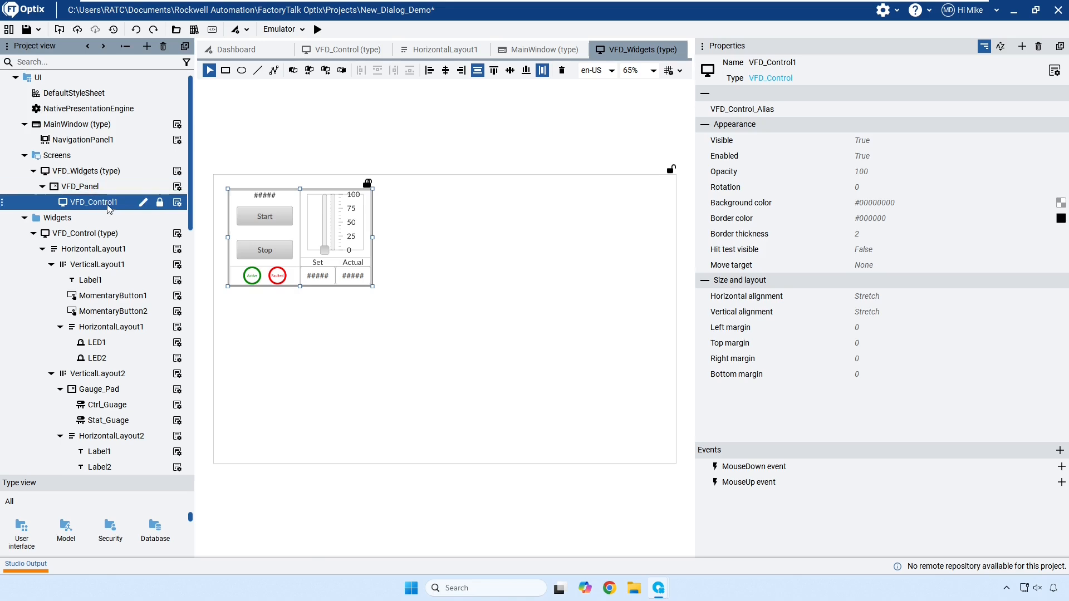
Set the width of VFD_Panel to 300.
left_click(98, 192)
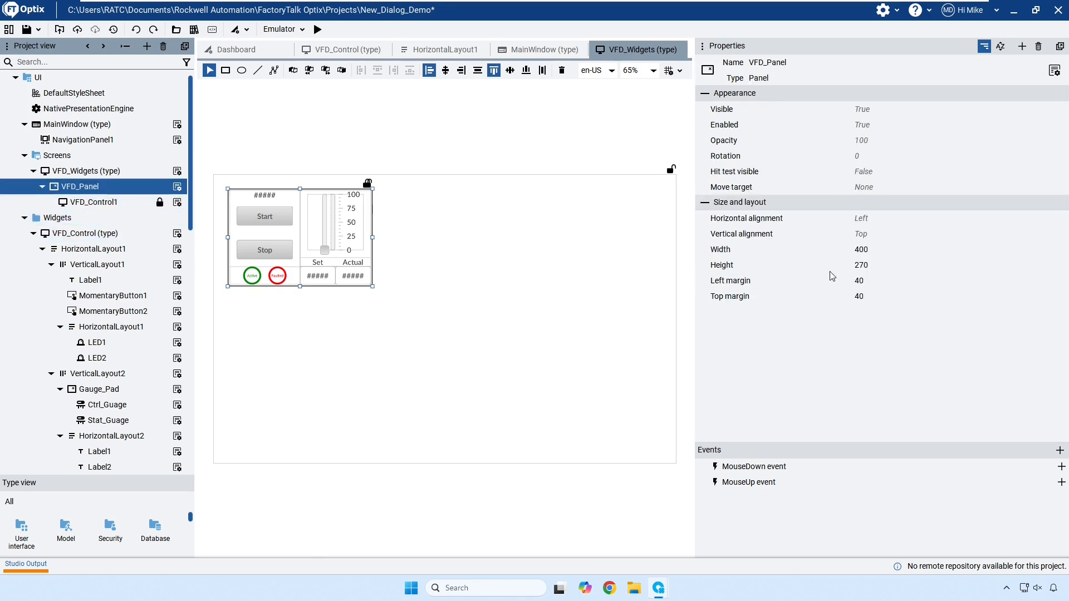
left_click(876, 250)
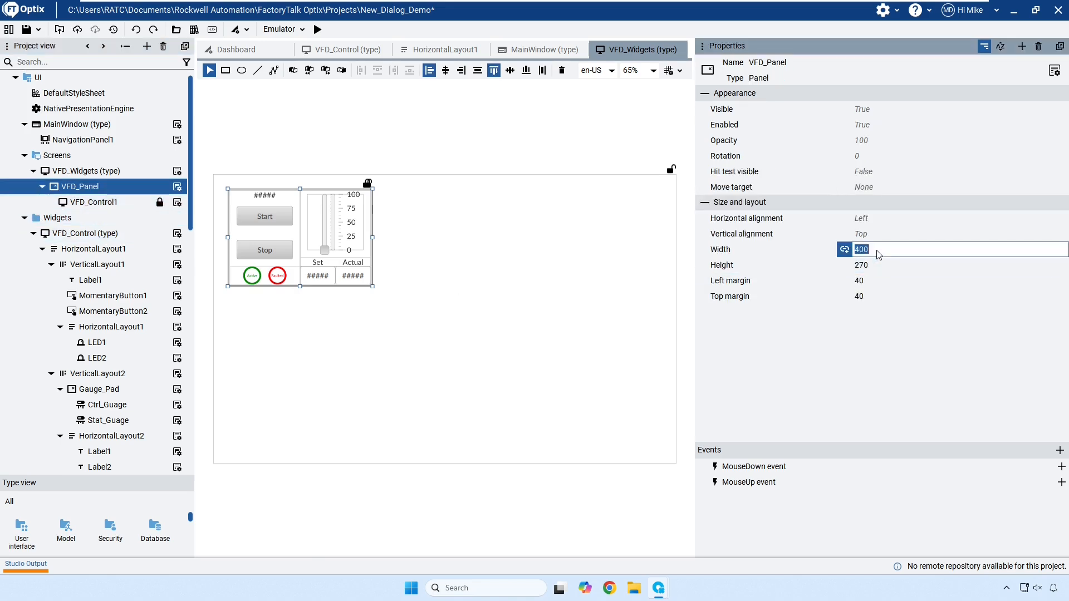
type("300")
key("Return")
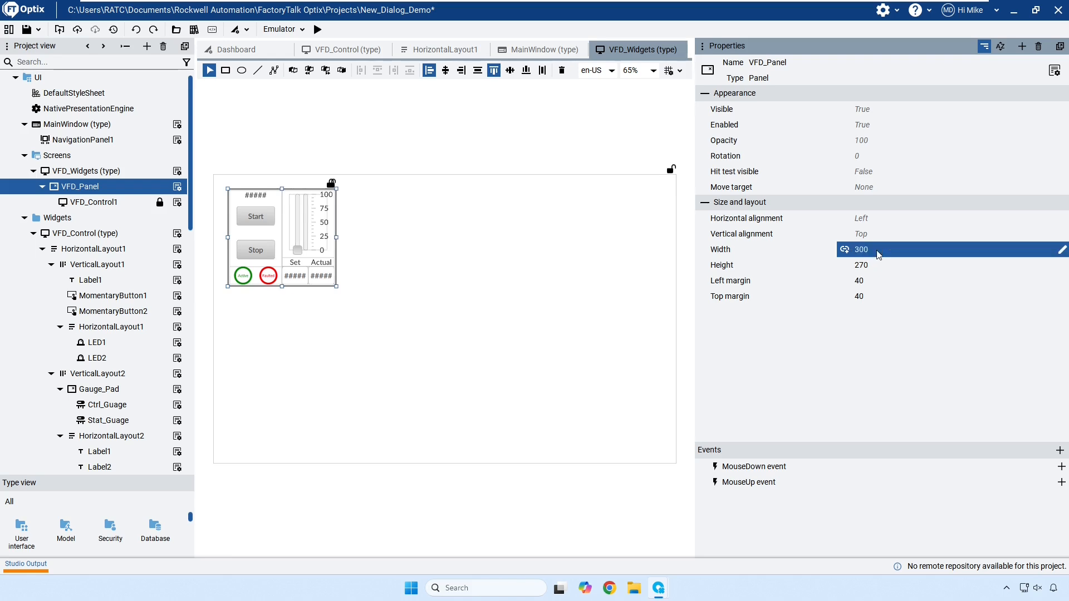
Set the height of VFD_Panel to 320.
left_click(878, 265)
type("320")
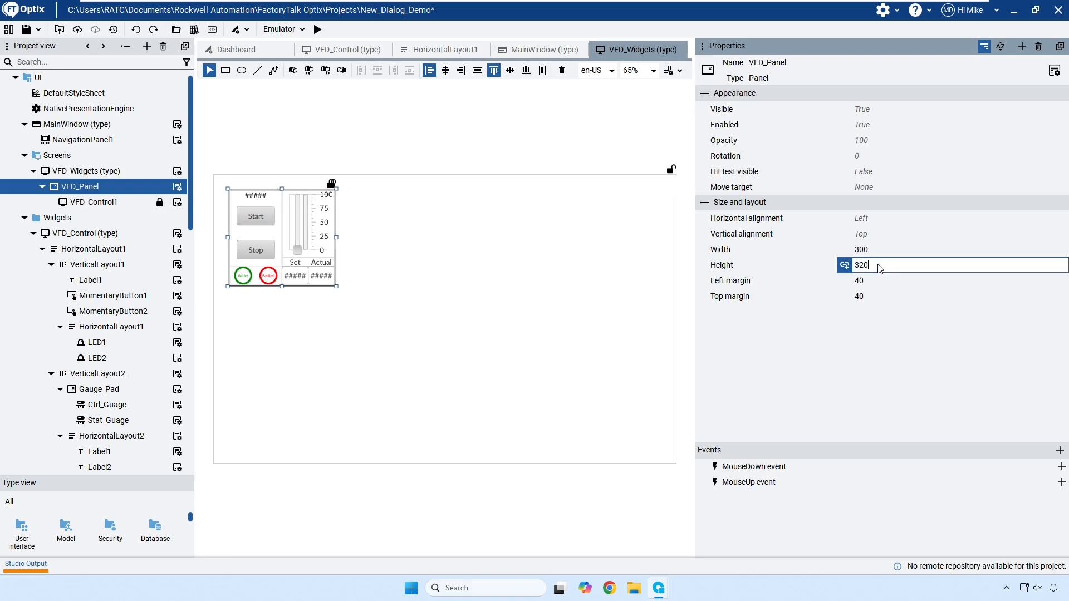
key("Return")
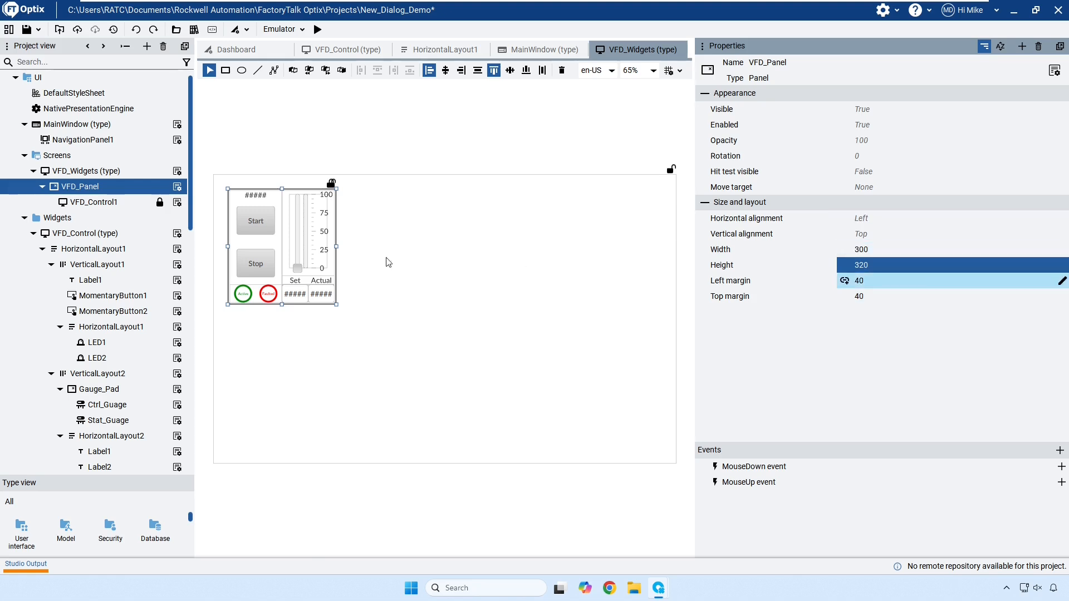
Link the VFD_Control_Alias of VFD_Control1 to the Transfer_Pump object in the model's VFDs folder.
left_click(93, 202)
left_click(89, 171)
left_click(98, 202)
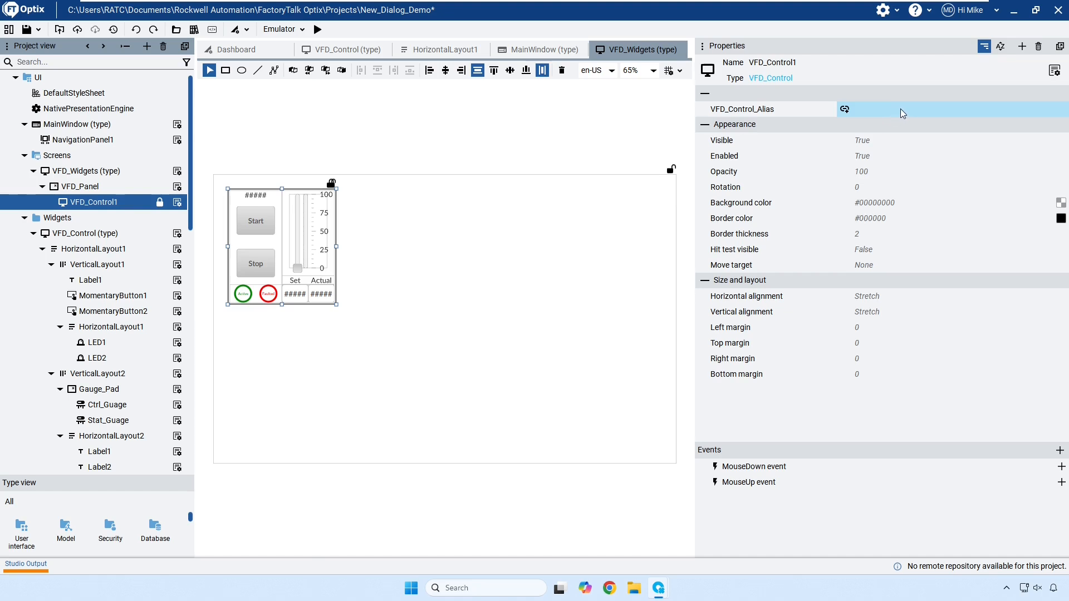
double_click(43, 217)
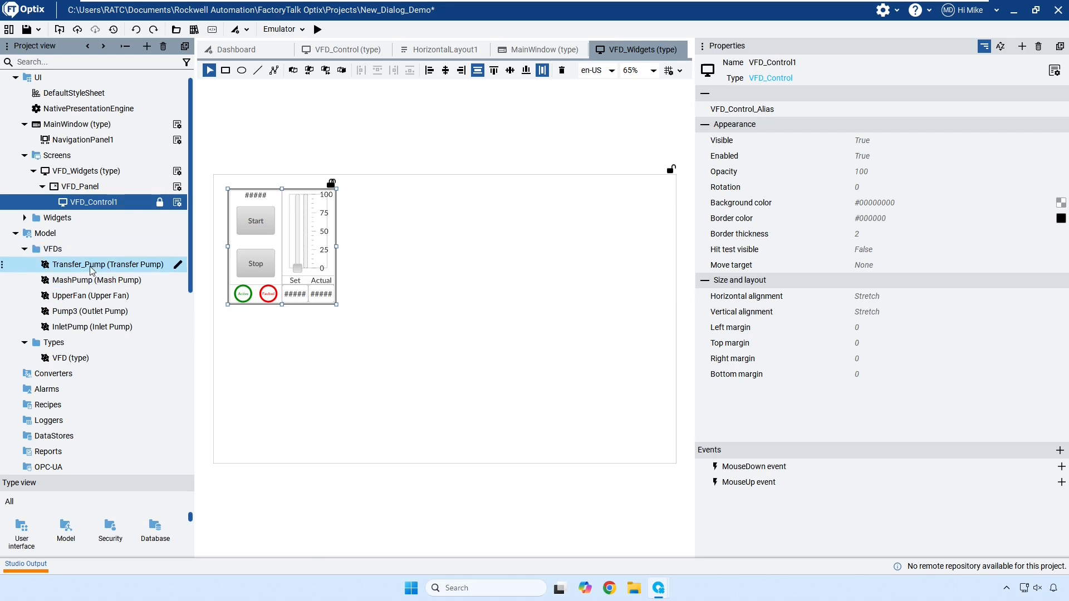
left_click_drag(83, 271, 888, 114)
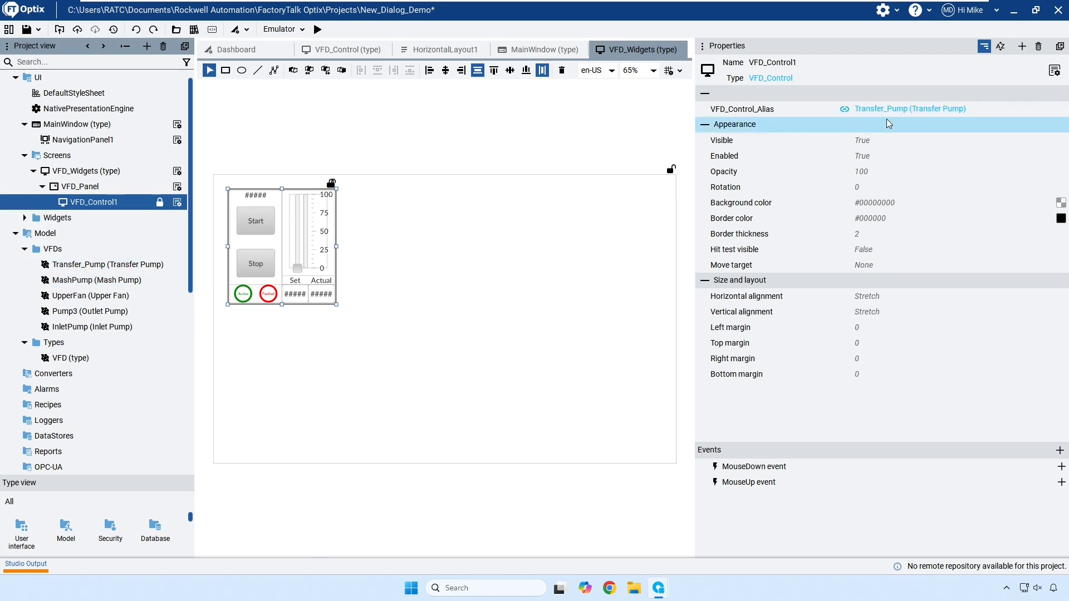
Open NavigationPanel1 and assign the VFD_Widgets screen to its first panel tab.
left_click(150, 171)
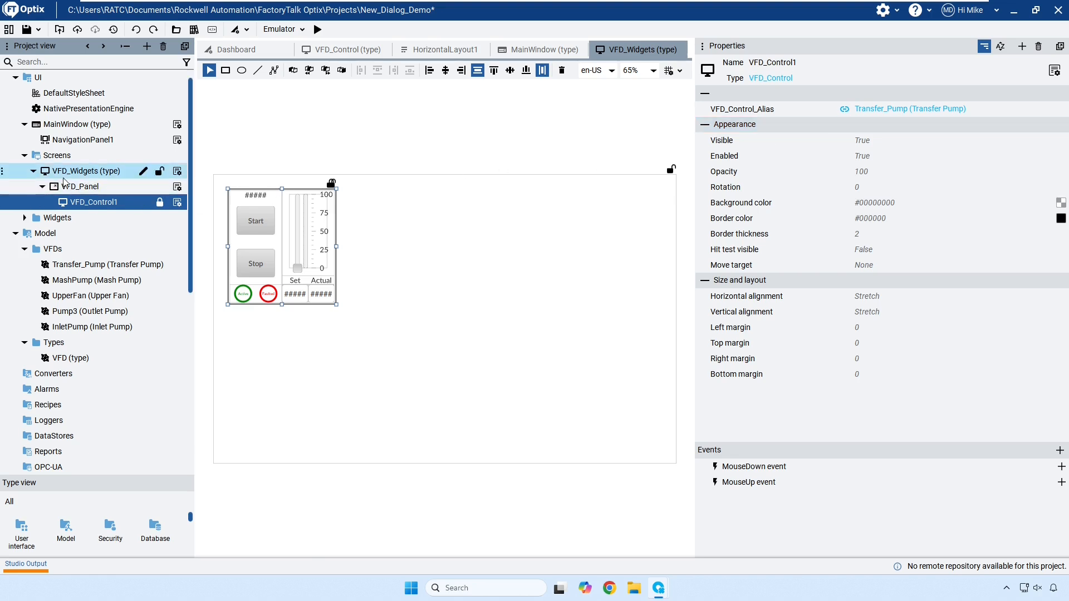
double_click(84, 143)
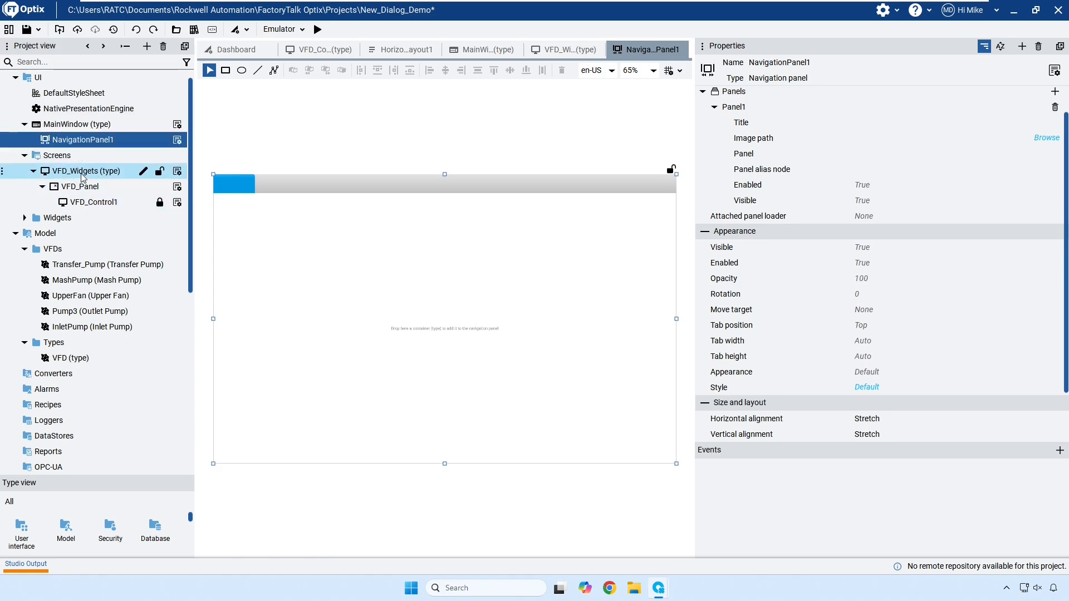
left_click_drag(79, 174, 238, 195)
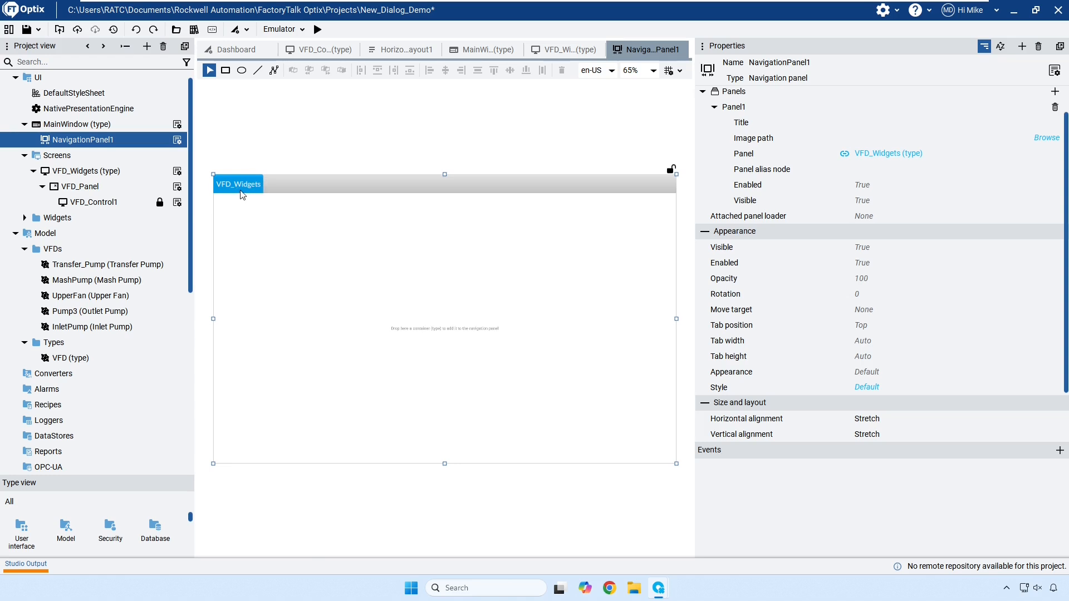
Run the project in the emulator, raise the Transfer Pump speed setpoint, start the pump and examine the Set and Actual values.
left_click(317, 29)
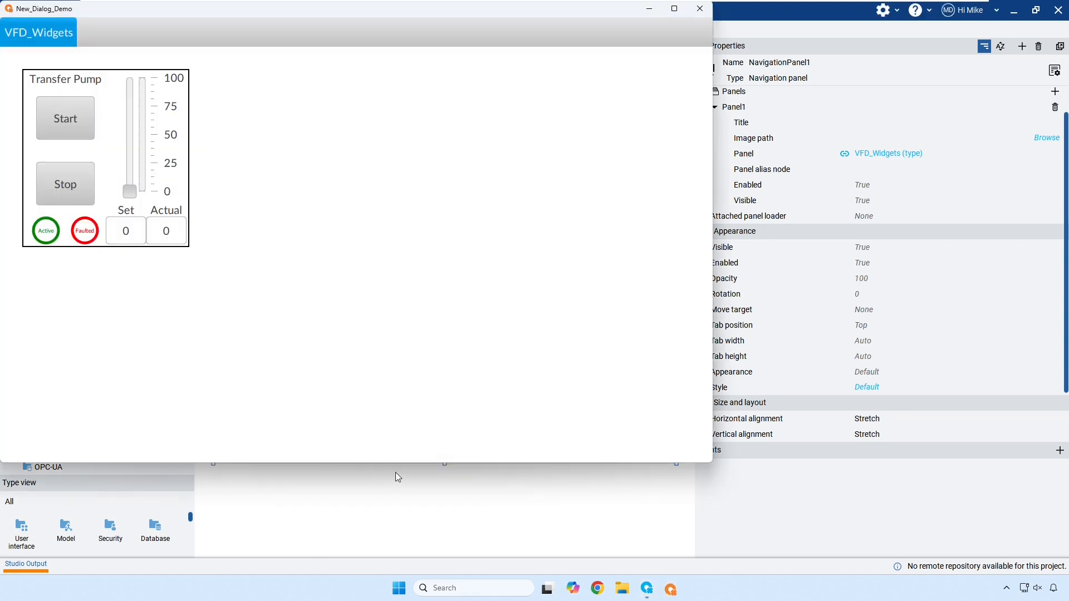
left_click_drag(125, 192, 129, 138)
left_click(65, 118)
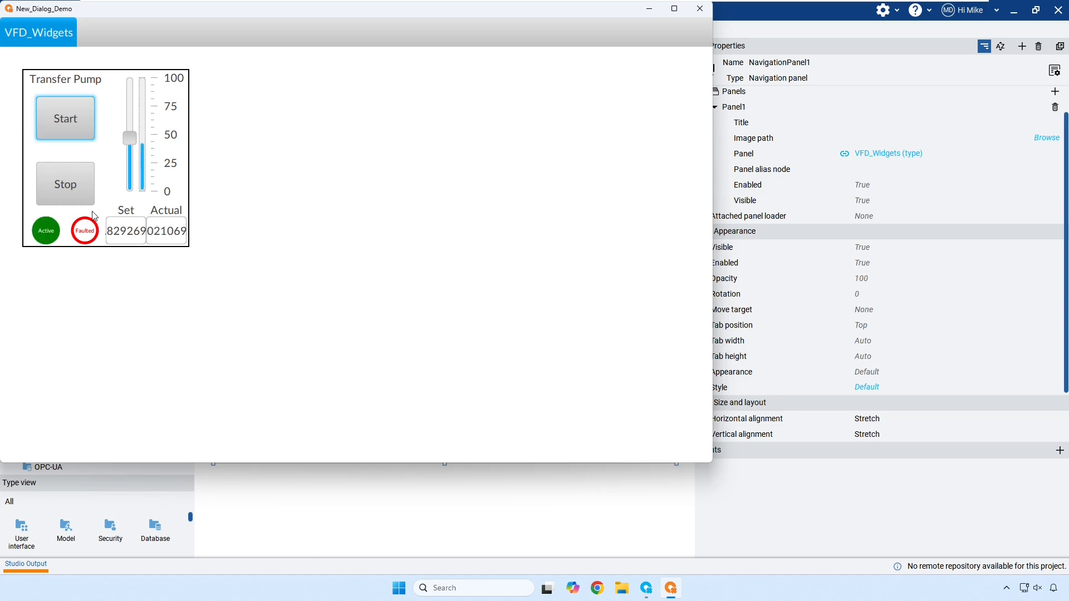
left_click_drag(127, 9, 201, 33)
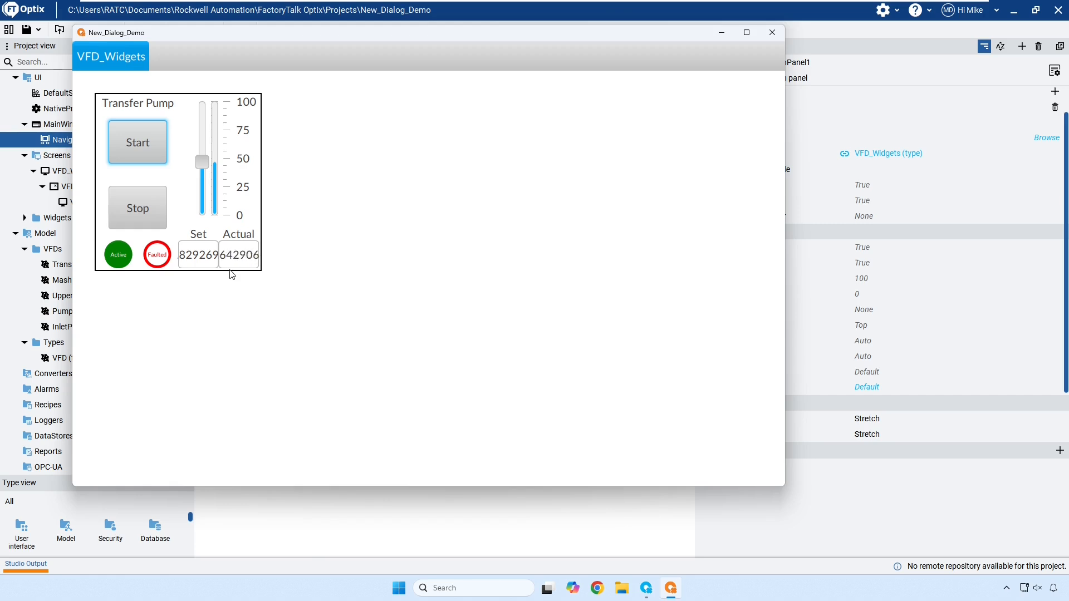
left_click(206, 266)
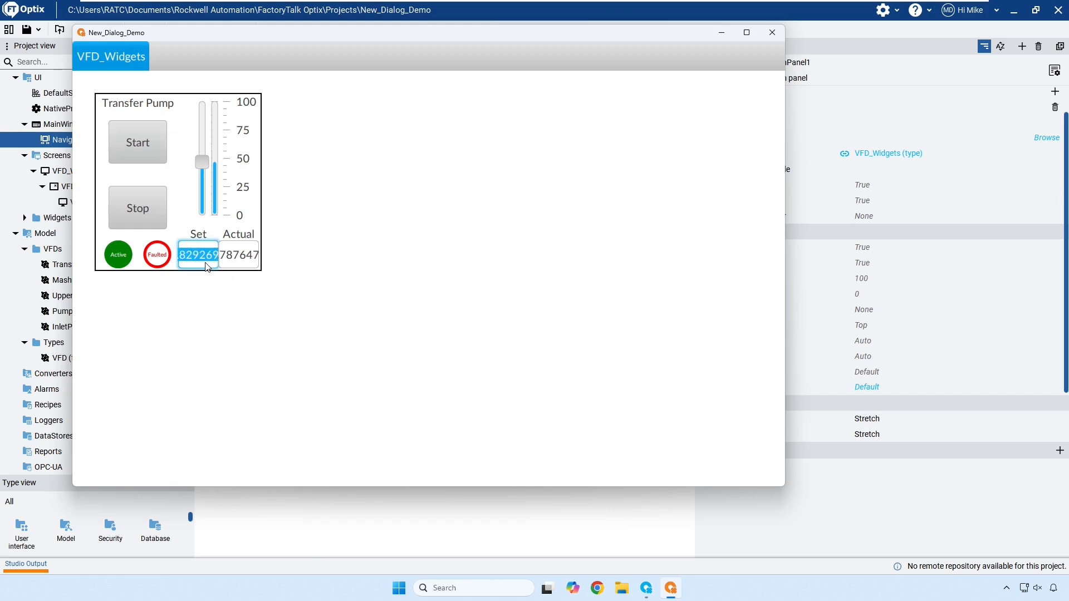
left_click(234, 265)
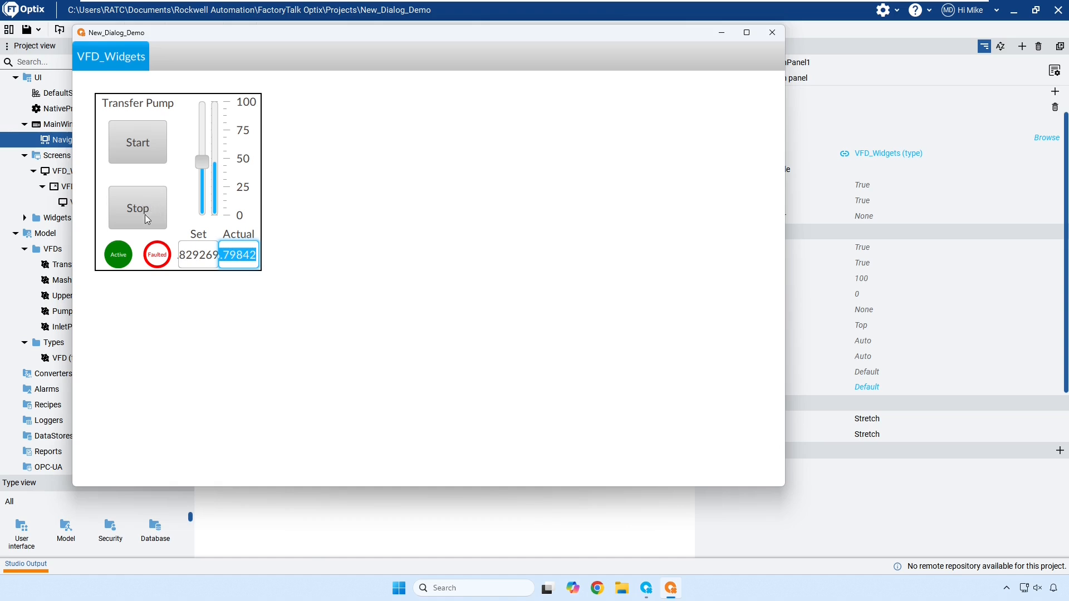
left_click_drag(174, 35, 393, 39)
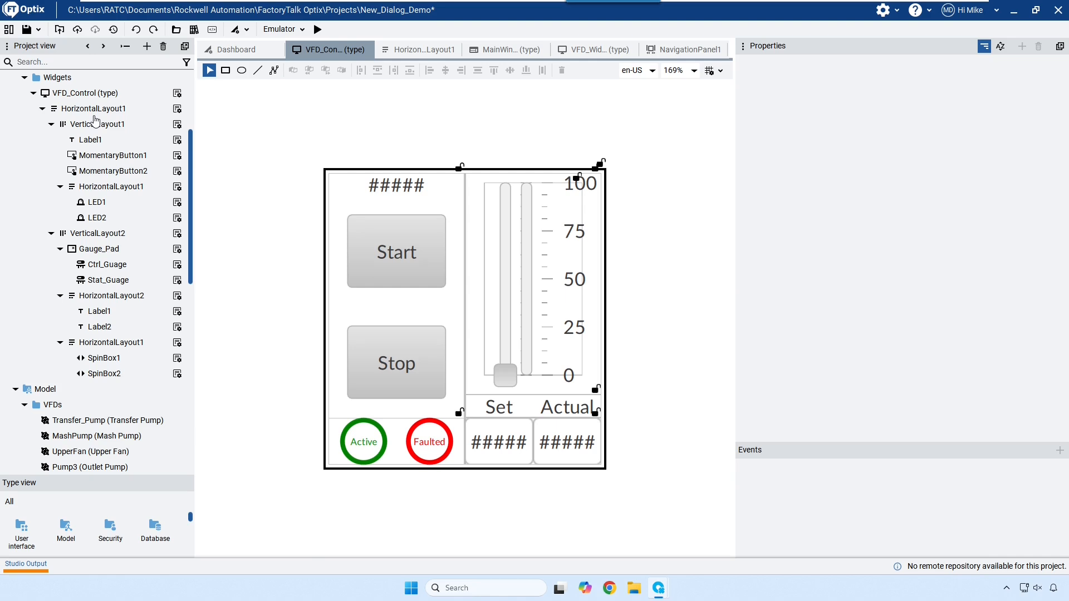
Remove the dynamic link from the value of SpinBox1, the Set field of the VFD_Control widget.
left_click(64, 80)
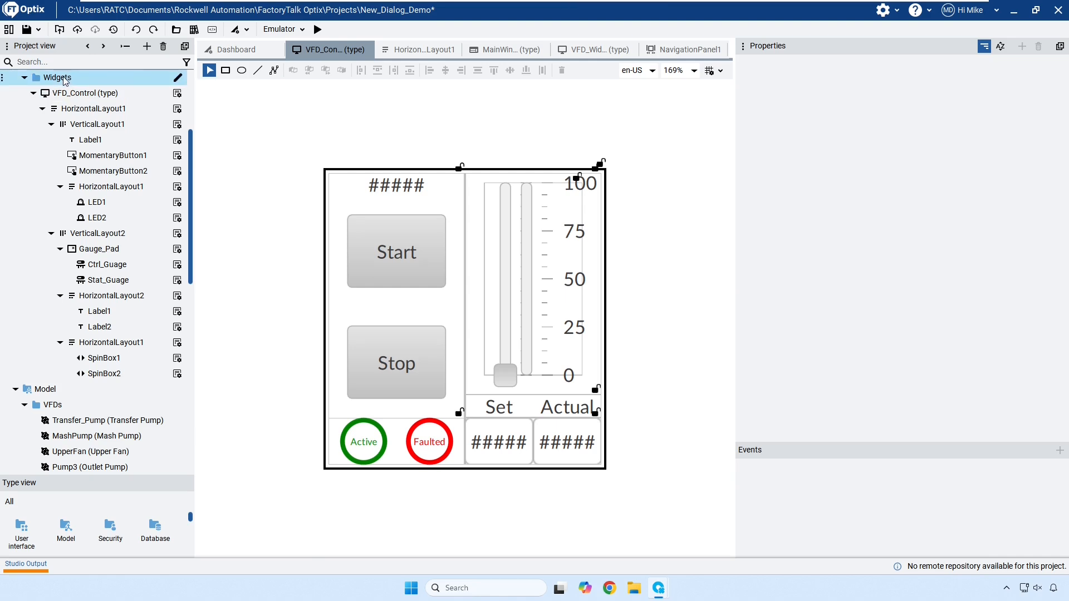
left_click(81, 92)
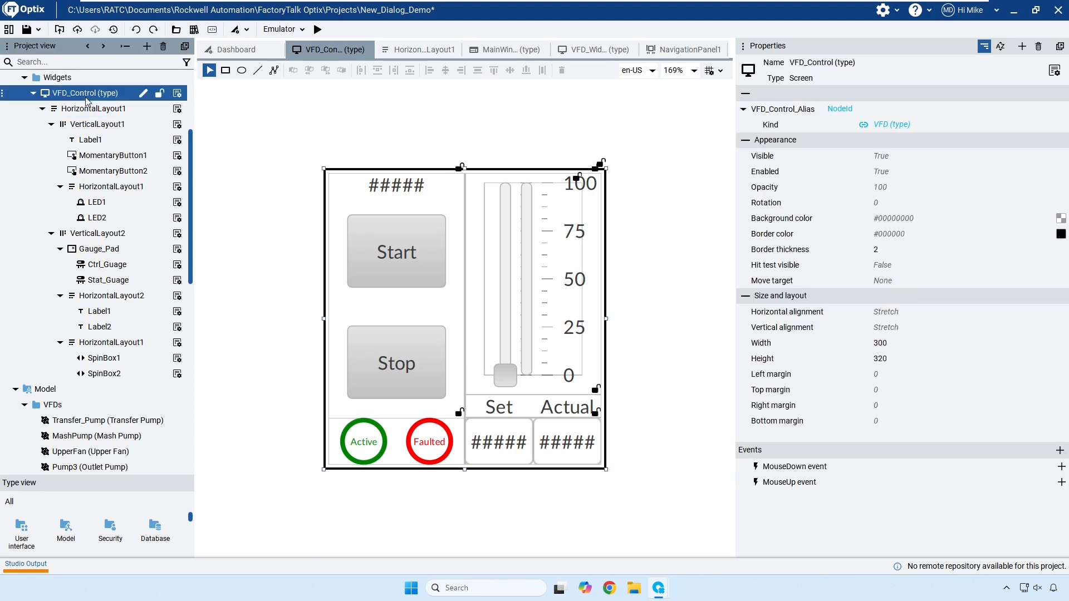
left_click(111, 359)
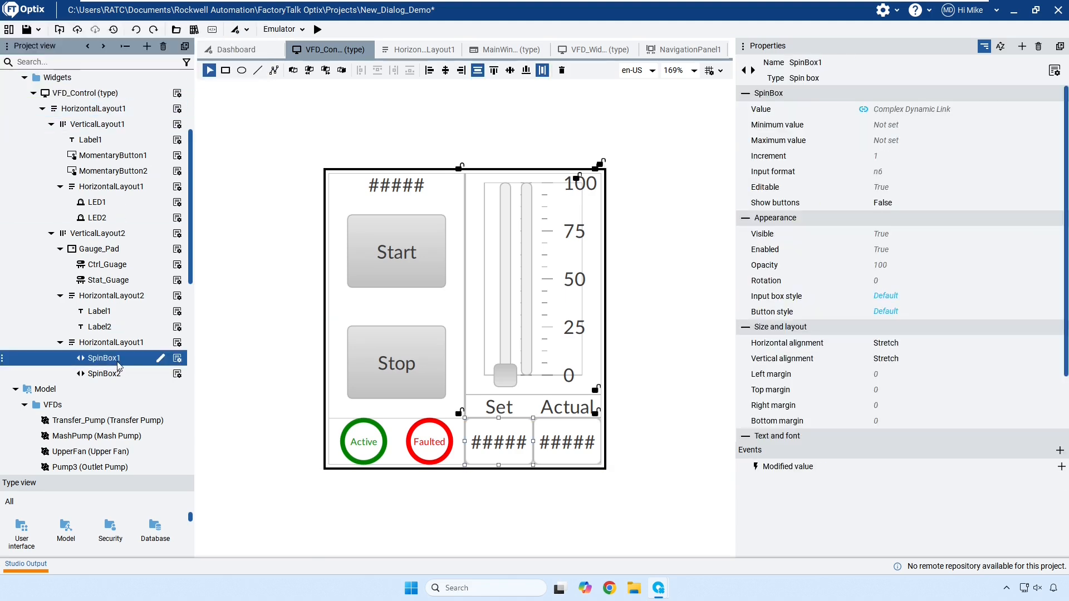
left_click(541, 448)
left_click(493, 451)
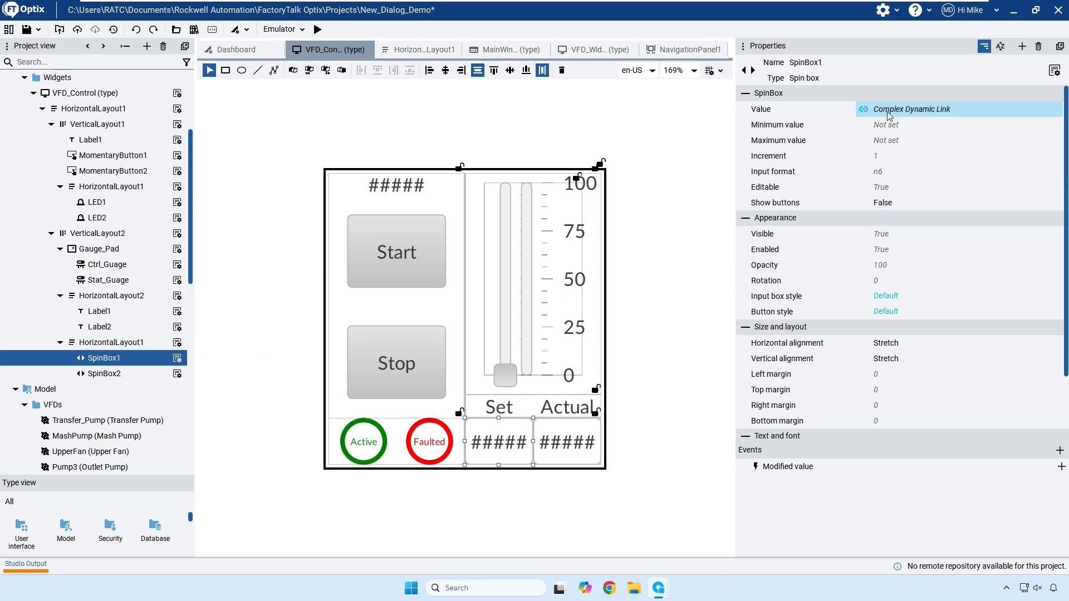
right_click(914, 111)
left_click(922, 131)
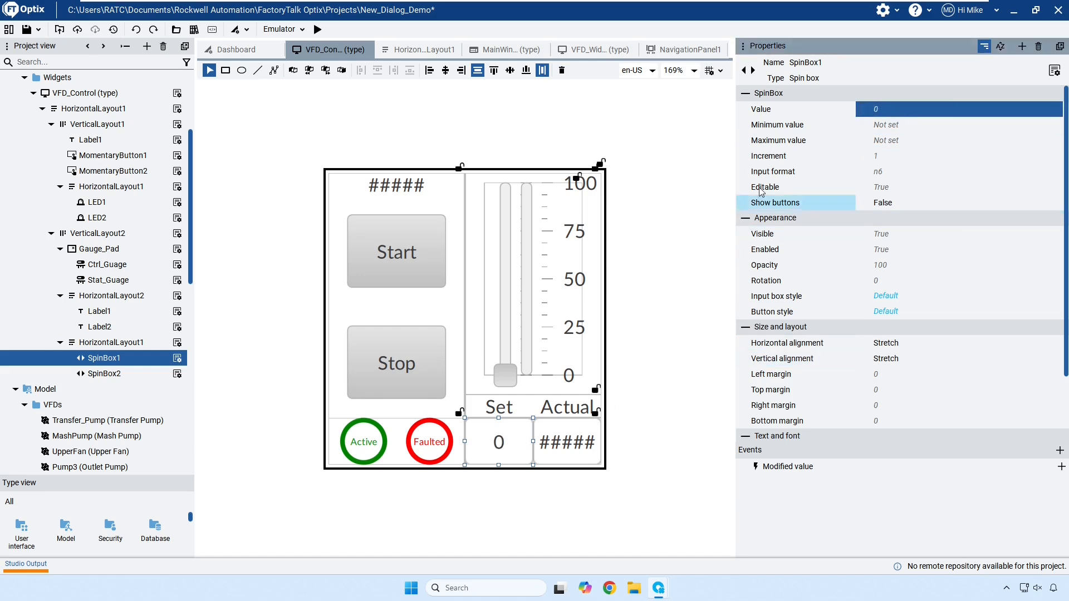
Set SpinBox1's input format to f2 and link its value to MotorVFD's SetSpeed tag through VFD_Control_Alias and Controller_Tag_Alias.
left_click(890, 171)
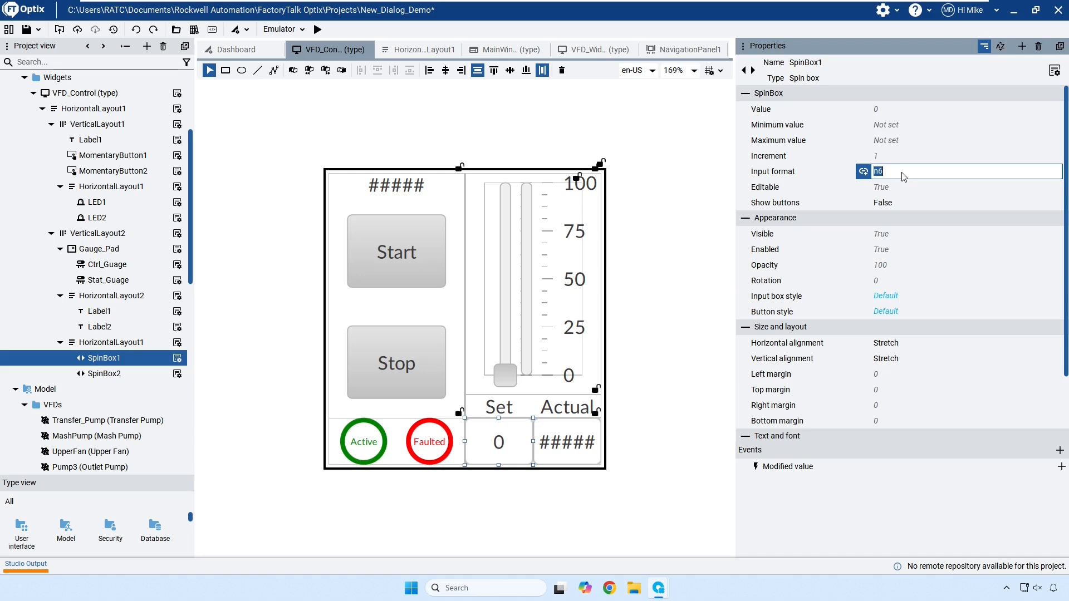
key("Return")
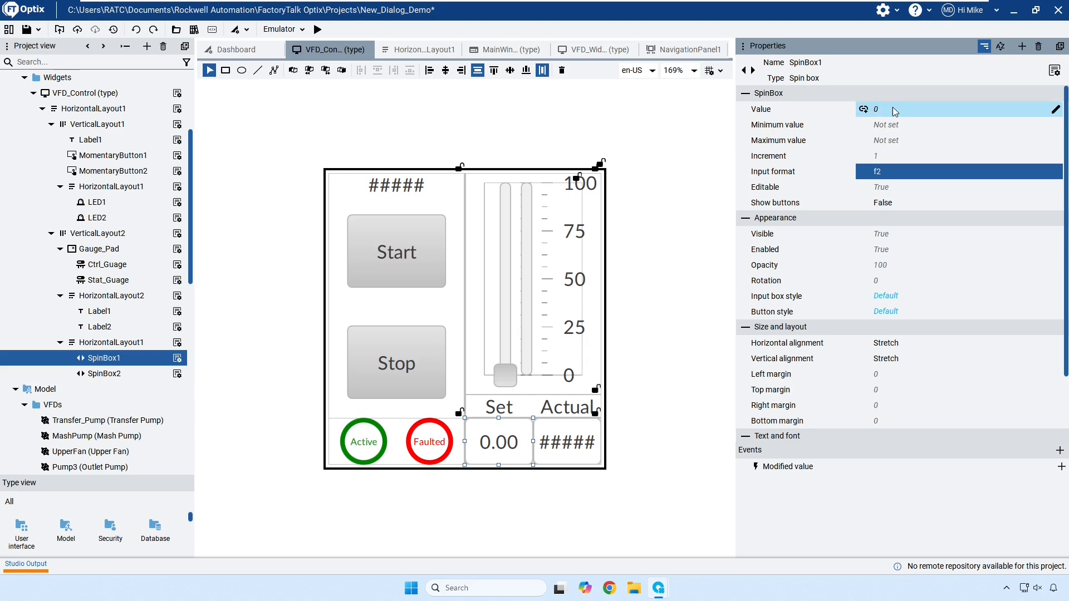
left_click(863, 109)
left_click(557, 212)
double_click(551, 226)
double_click(568, 240)
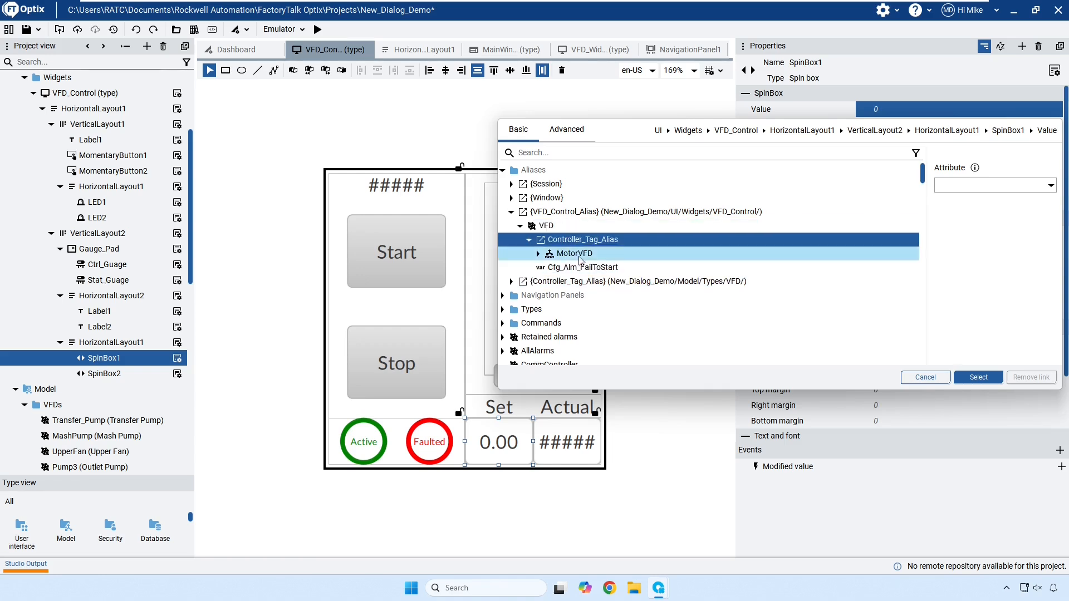
double_click(569, 253)
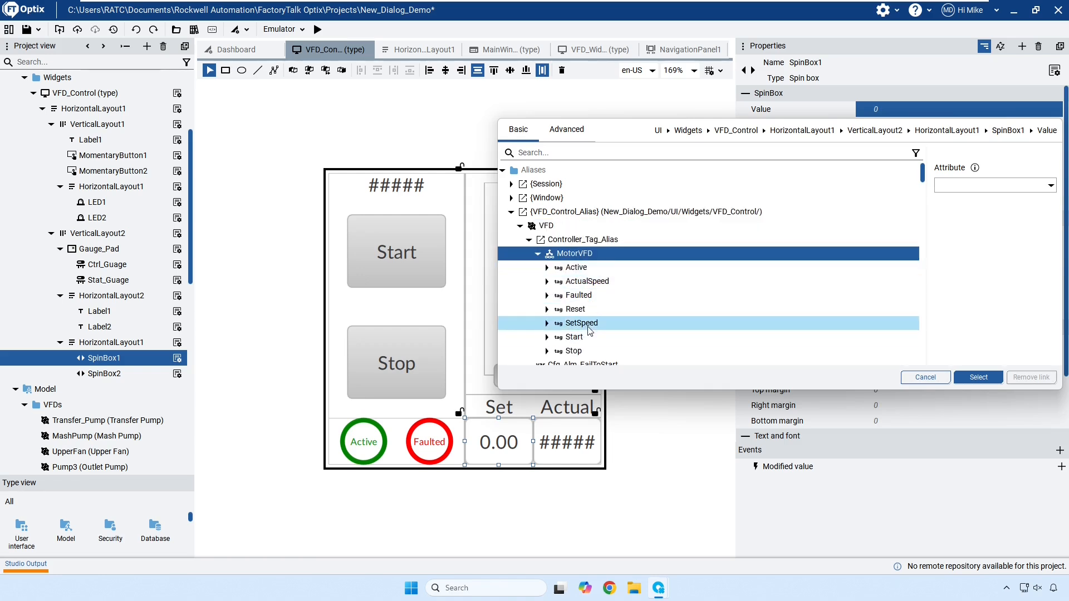
left_click(581, 324)
left_click(978, 377)
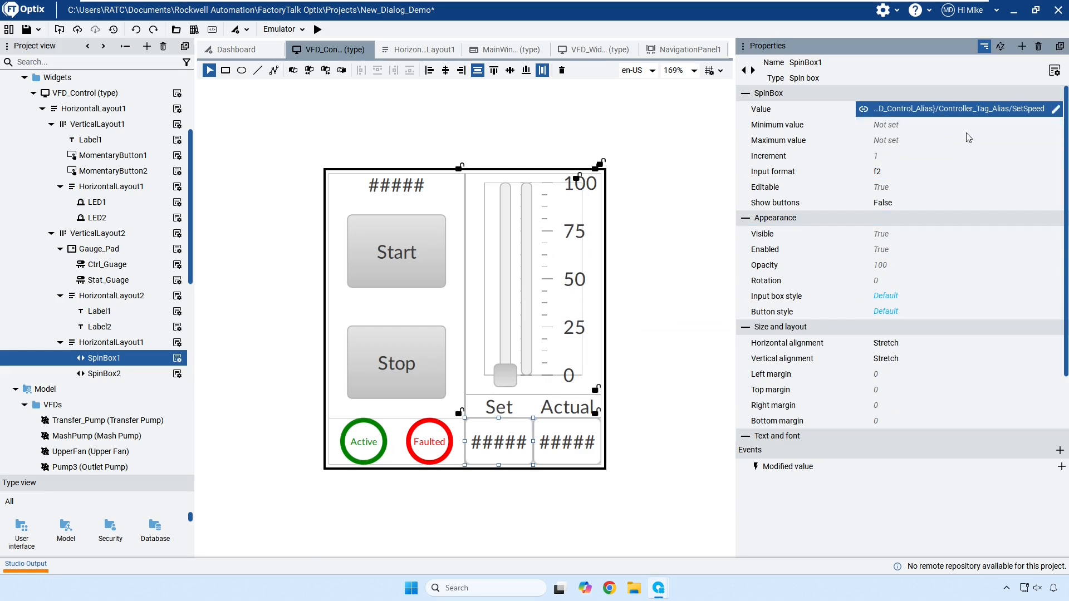
Set the input format of SpinBox2, the Actual field, to f2.
left_click(573, 442)
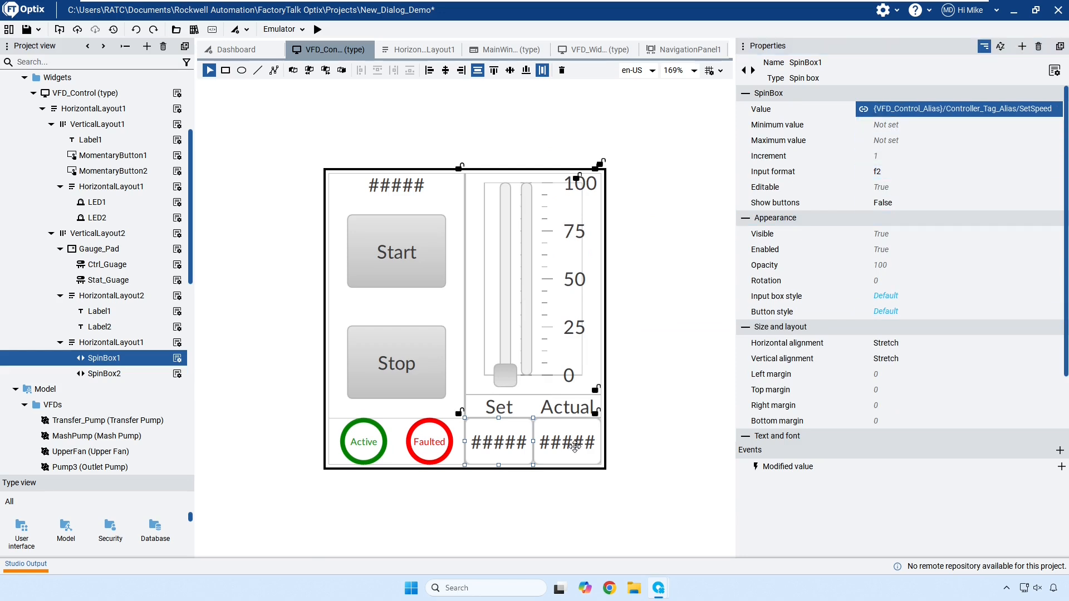
left_click(891, 172)
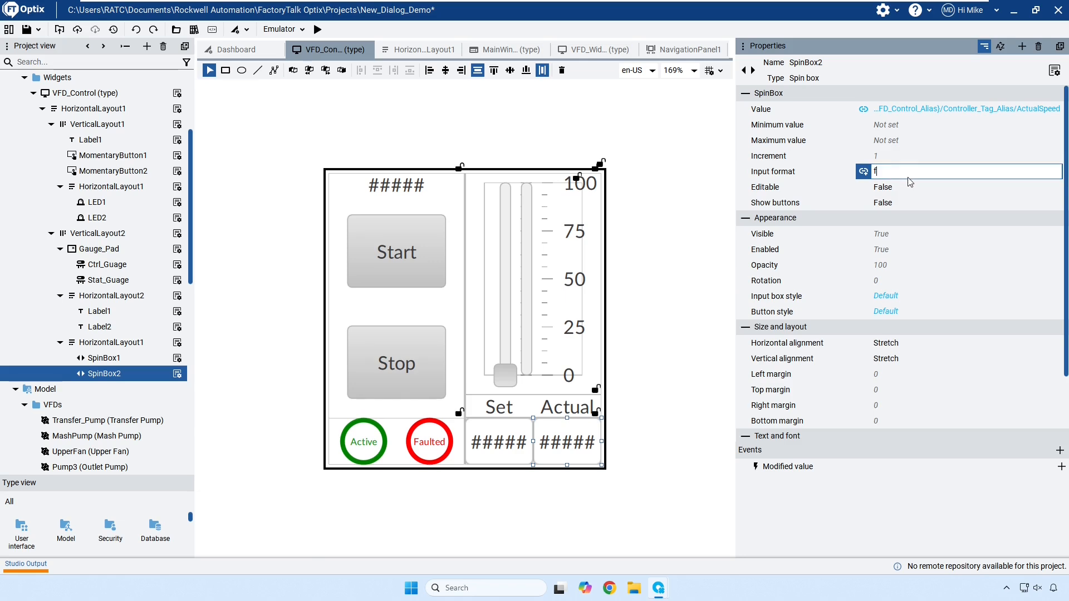
key("Return")
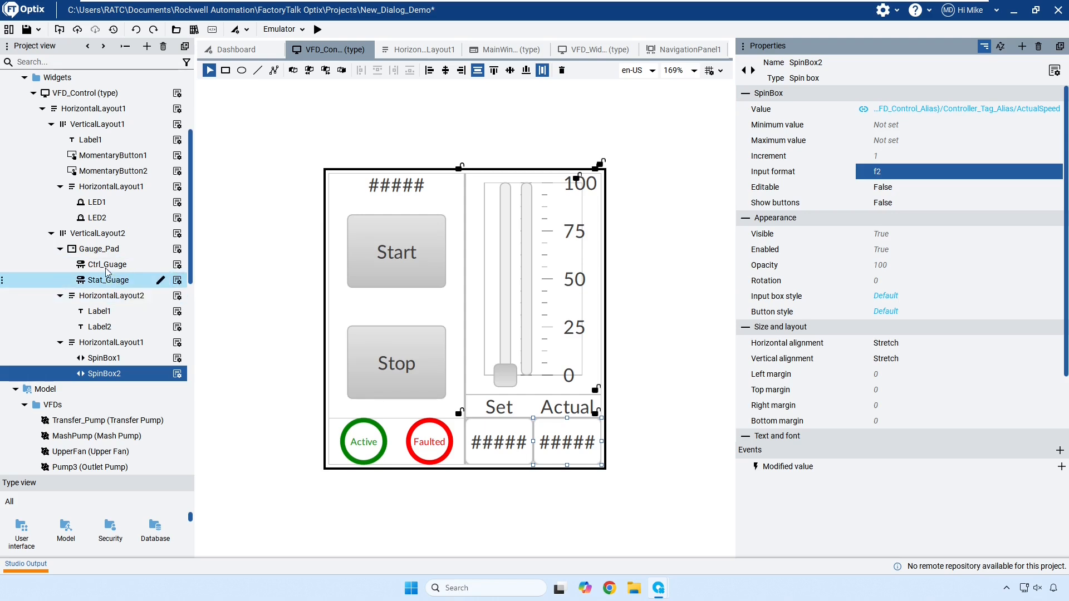
Run the emulator again, test the Transfer Pump widget by lowering its speed setpoint, and stop the pump.
left_click(86, 94)
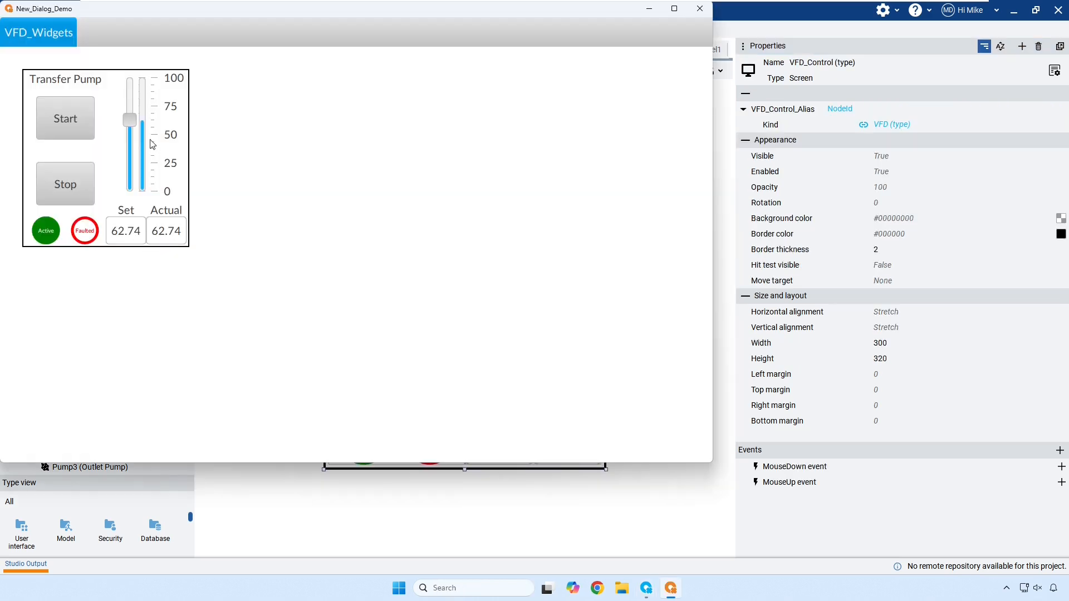
left_click_drag(132, 122, 128, 158)
left_click(71, 186)
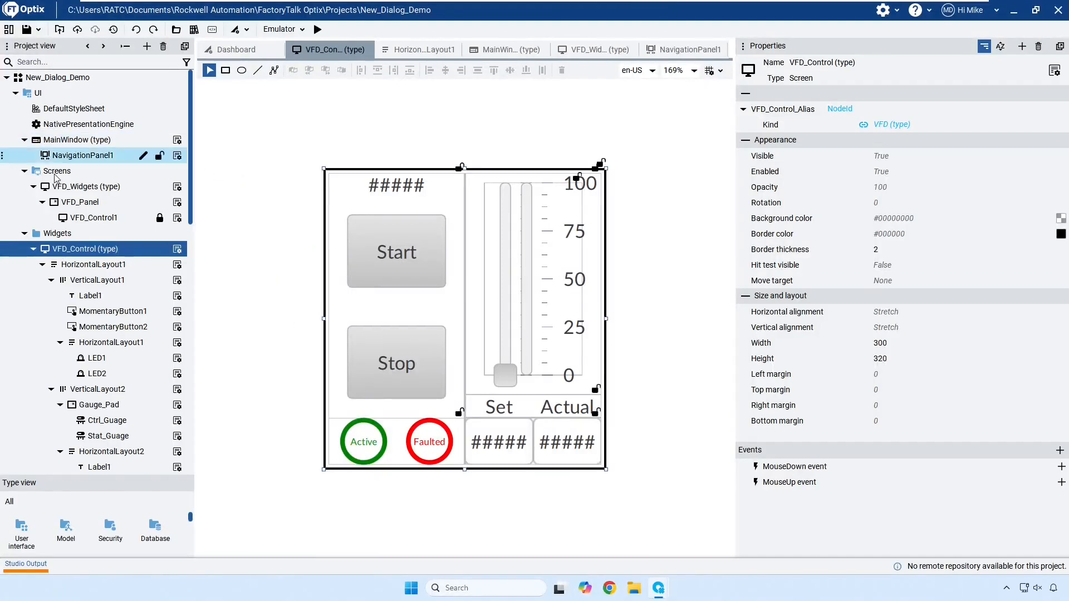
Open the VFD_Widgets screen and add a new panel to it.
double_click(74, 192)
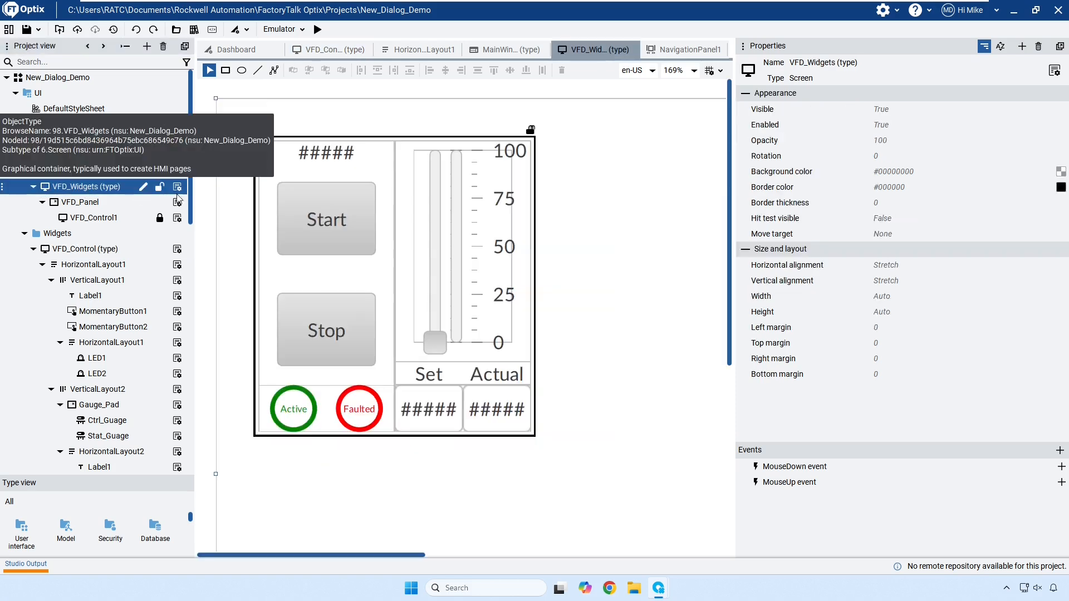
scroll(430, 278, "down", 4)
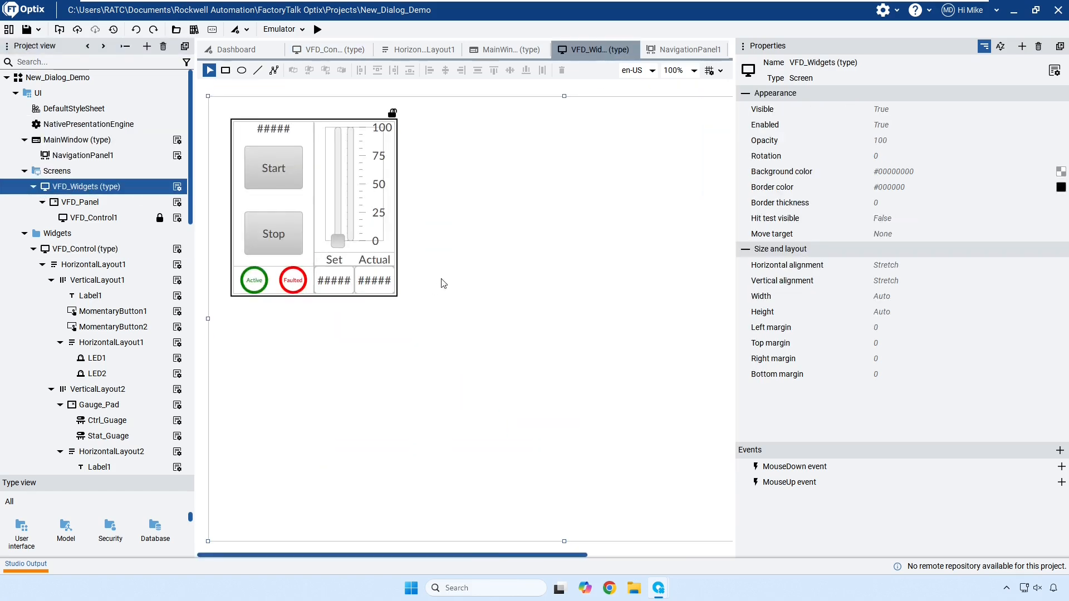
left_click(43, 203)
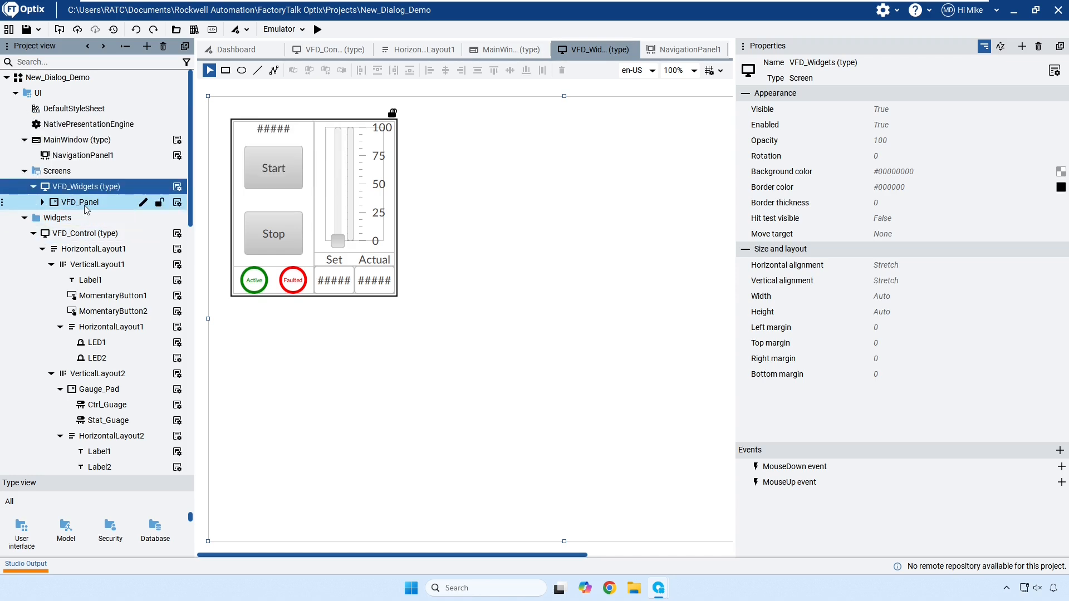
left_click(84, 186)
right_click(79, 187)
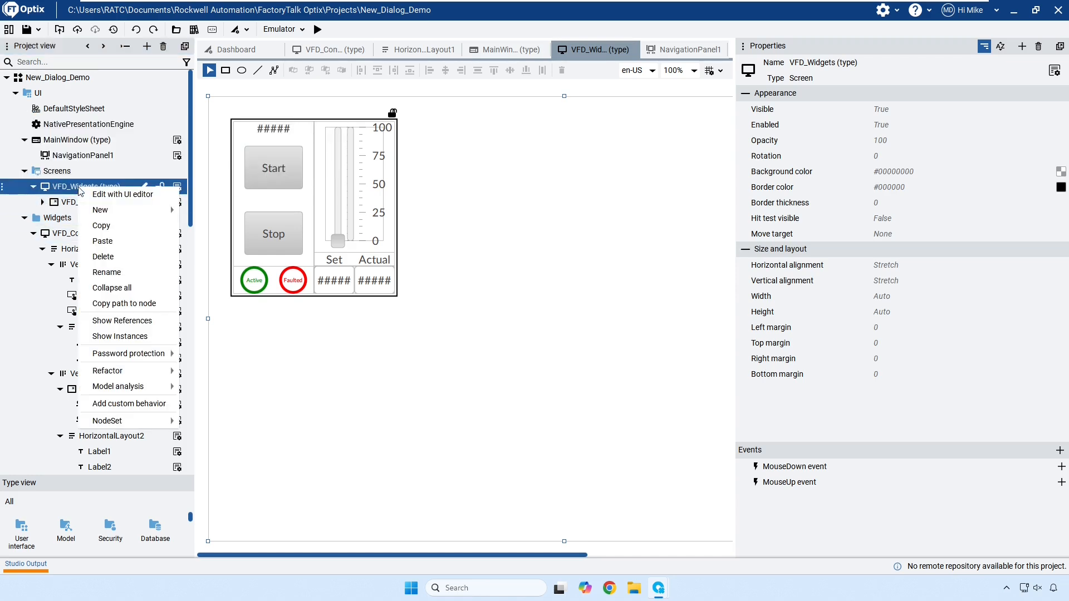
mouse_move(115, 209)
mouse_move(238, 215)
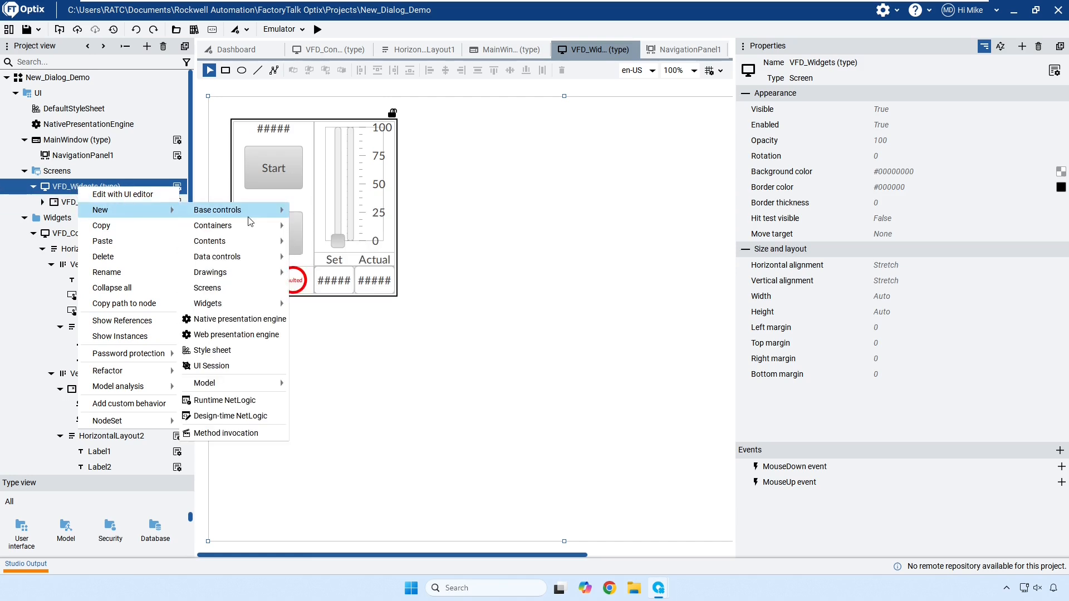
mouse_move(270, 228)
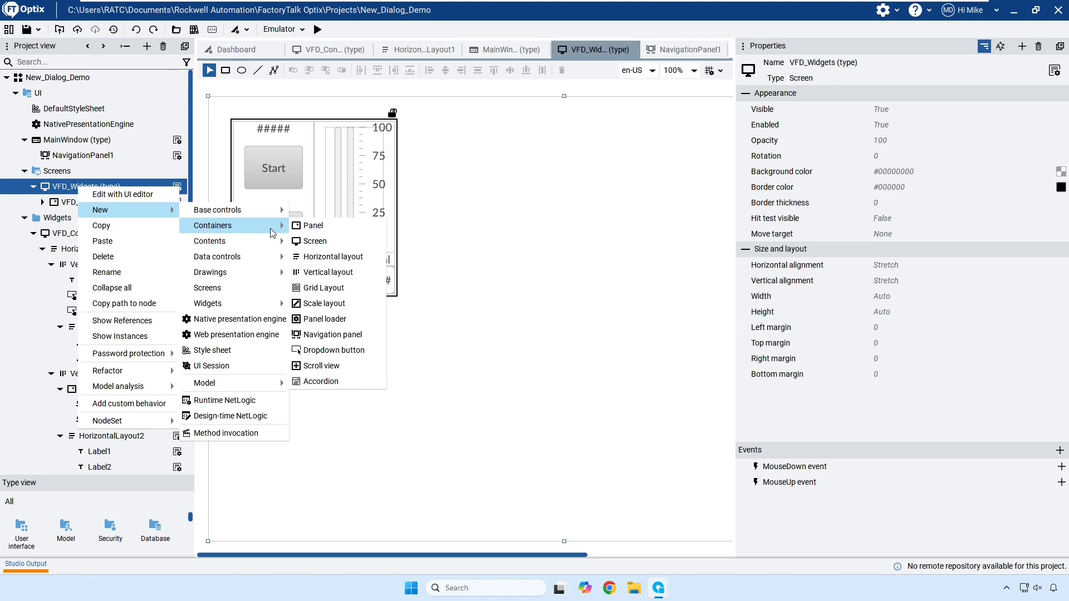
left_click(323, 230)
Set Panel1's height to 320 and place it below the existing VFD widget at left margin 50 and top margin 380.
right_click(88, 191)
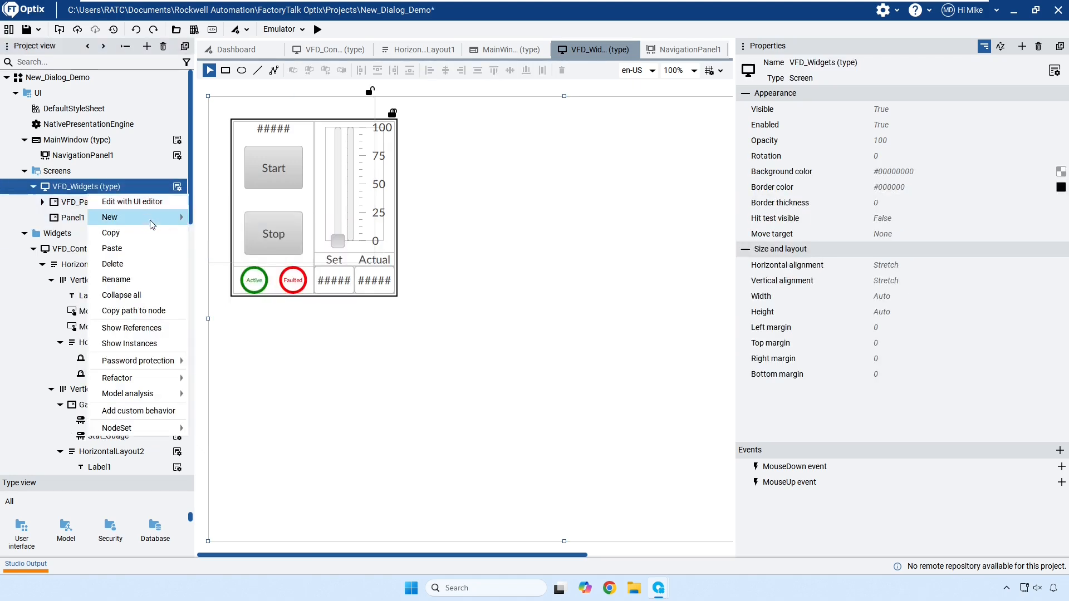
left_click(73, 217)
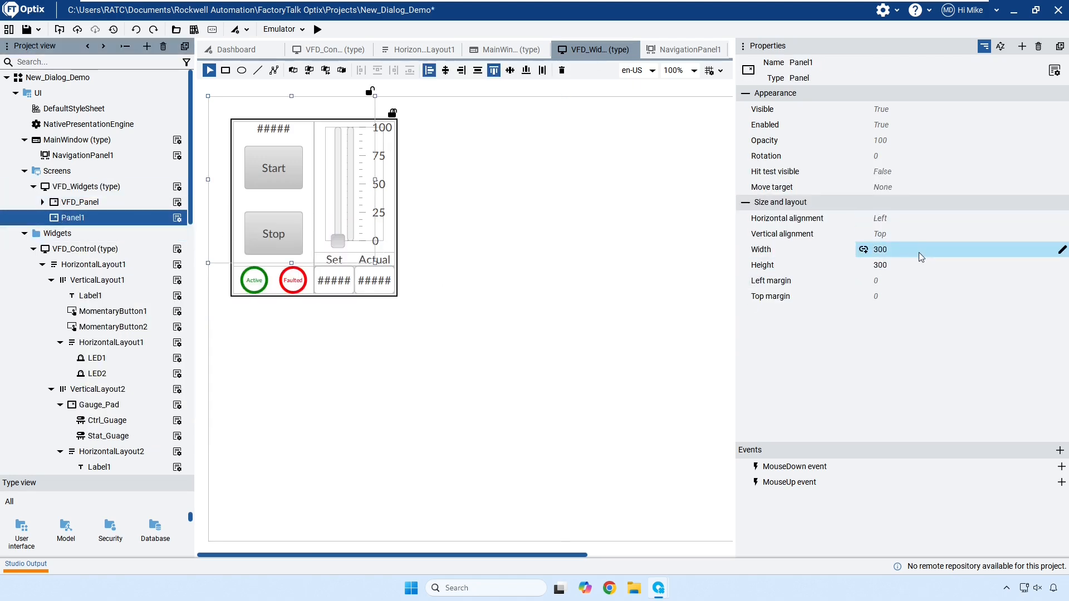
left_click(907, 266)
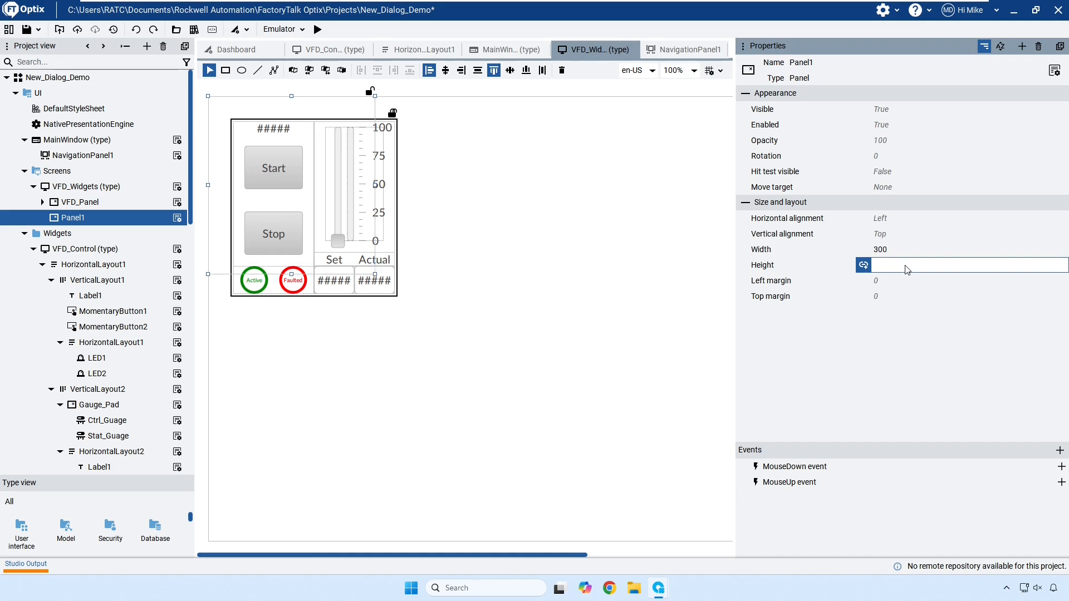
key("Return")
left_click_drag(273, 108, 297, 320)
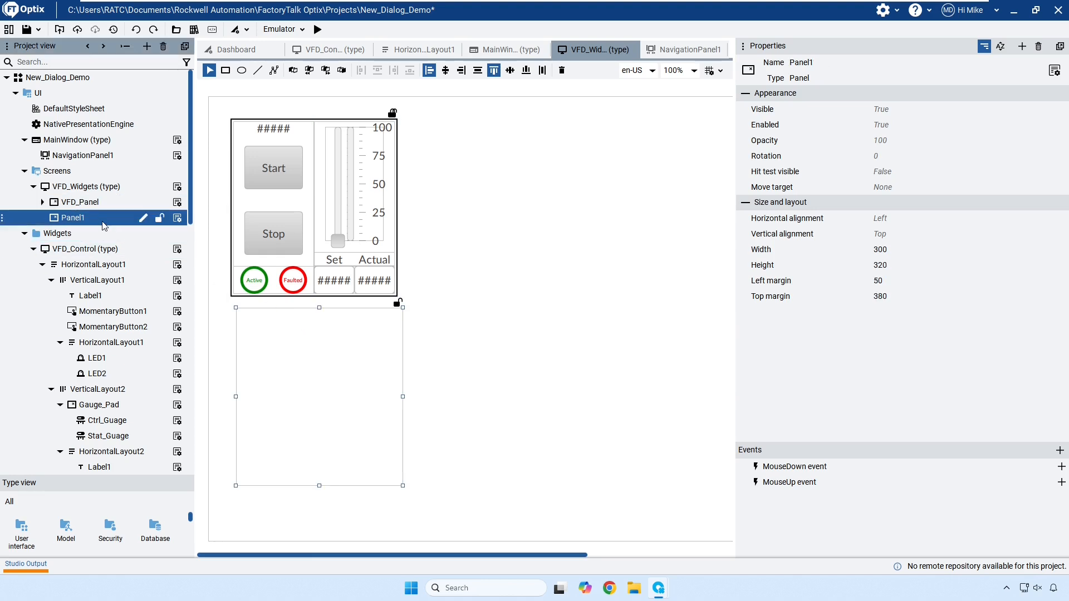
Paste a copy of Panel1 into the VFD_Widgets screen and place it beside VFD_Panel at left margin 360 and top margin 40.
left_click(97, 187)
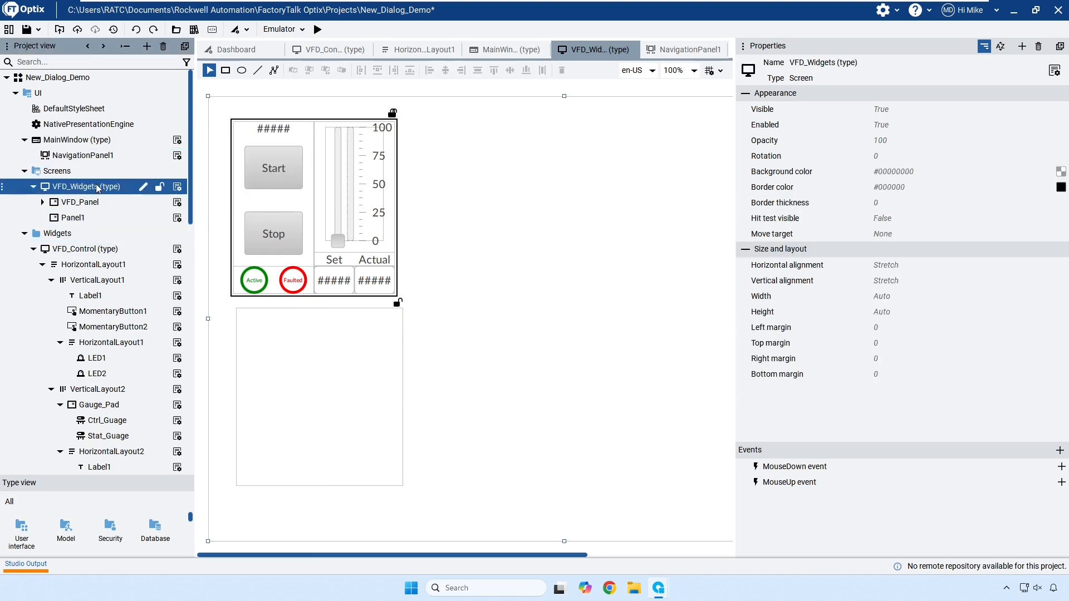
key("ctrl+v")
left_click_drag(315, 393, 491, 204)
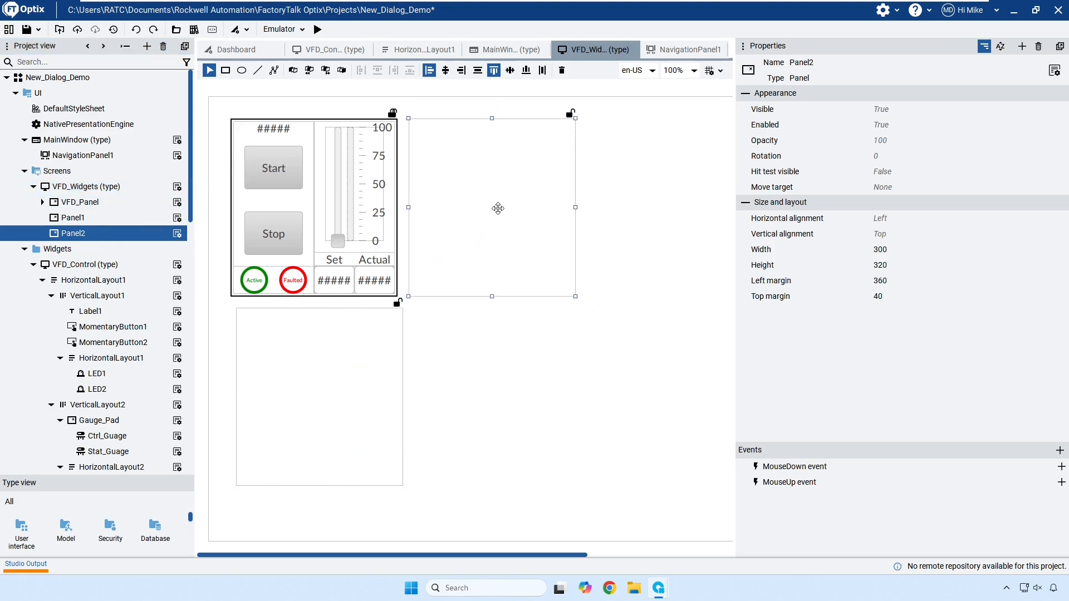
left_click(453, 399)
Add an instance of the VFD_Control widget inside Panel1.
left_click(74, 222)
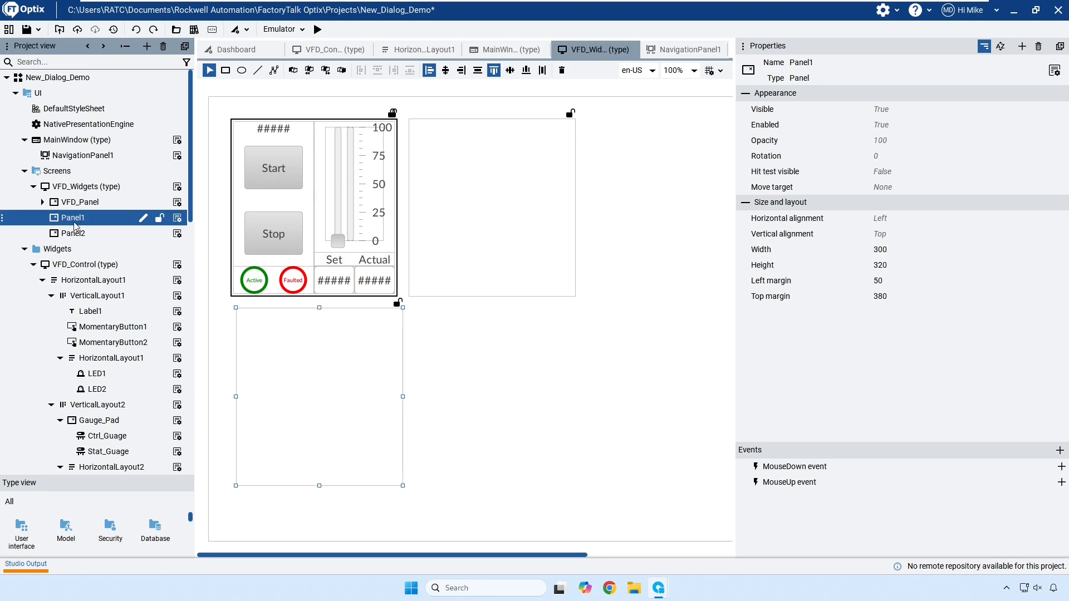
right_click(85, 223)
mouse_move(111, 241)
mouse_move(262, 334)
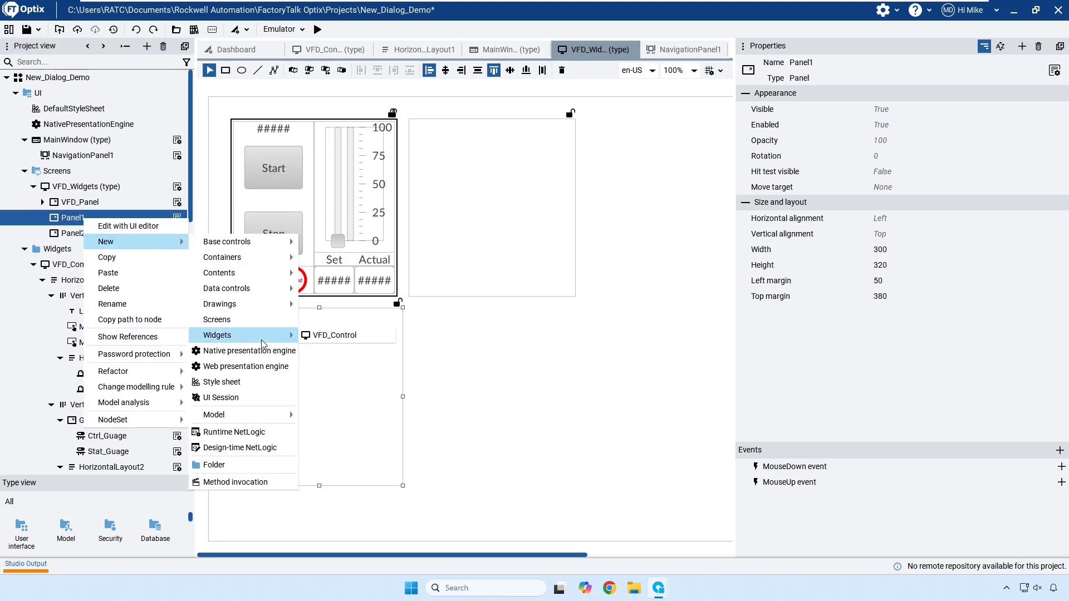
left_click(341, 343)
Add an instance of the VFD_Control widget inside Panel2.
right_click(77, 249)
mouse_move(111, 268)
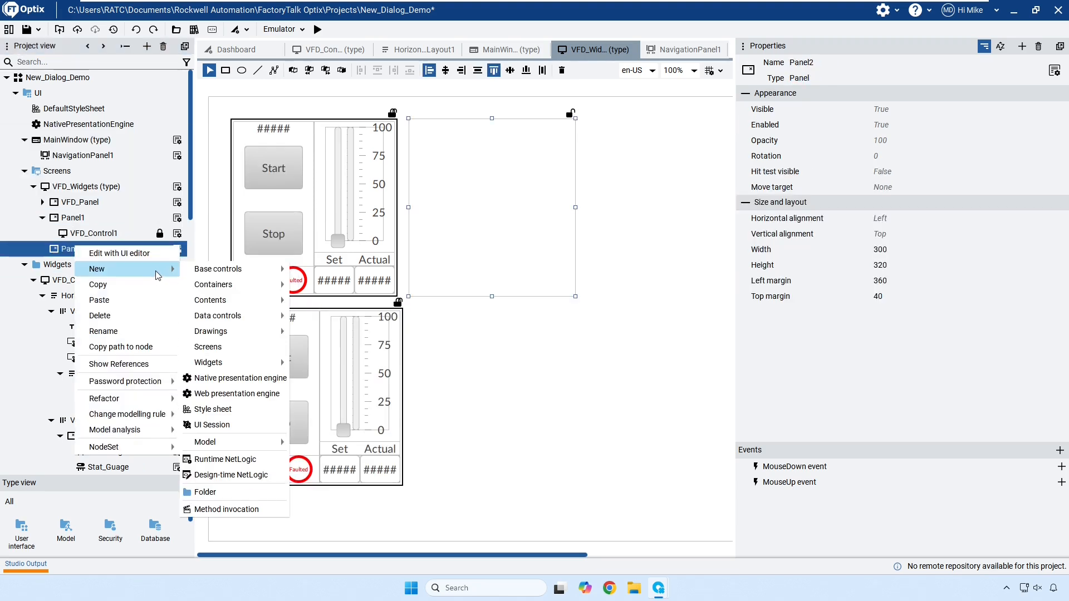
mouse_move(273, 362)
left_click(340, 364)
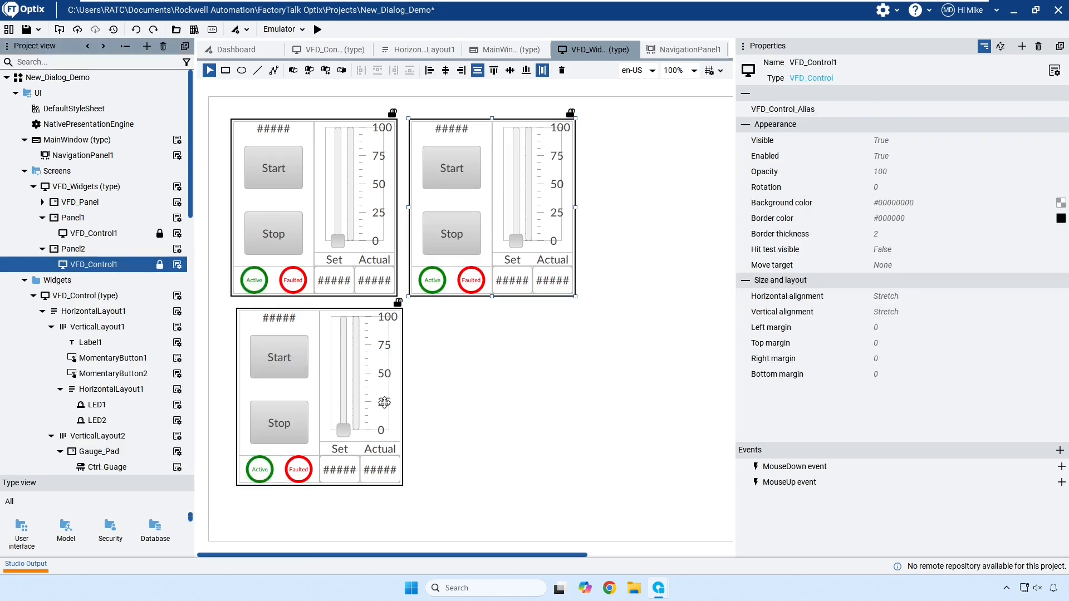
Assign MashPump to VFD_Control_Alias of the widget in Panel2 and UpperFan to that of the widget in Panel1.
left_click(78, 236)
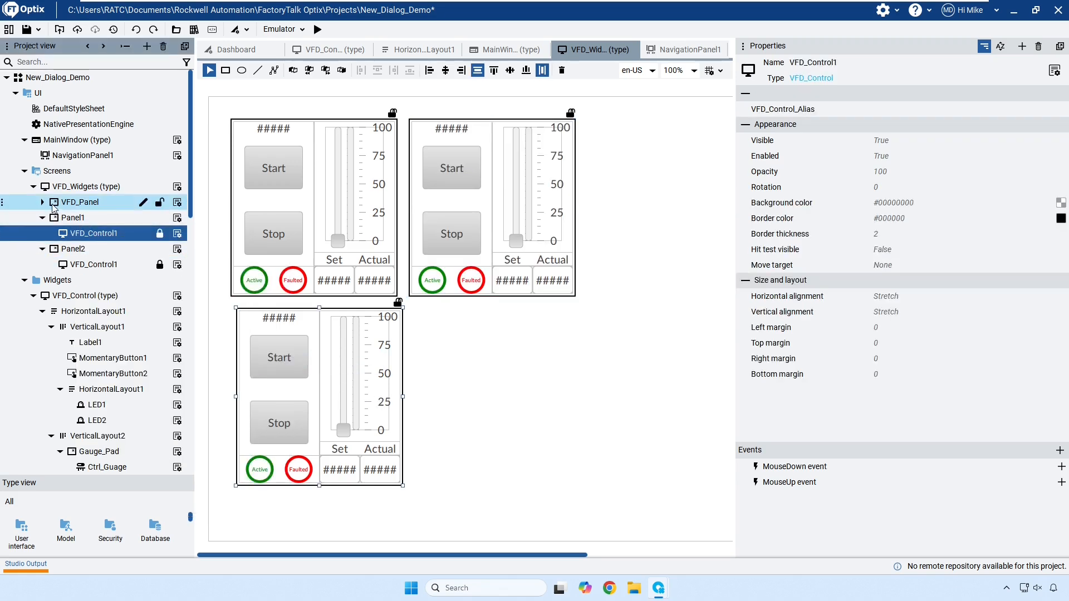
left_click(42, 202)
scroll(134, 350, "down", 4)
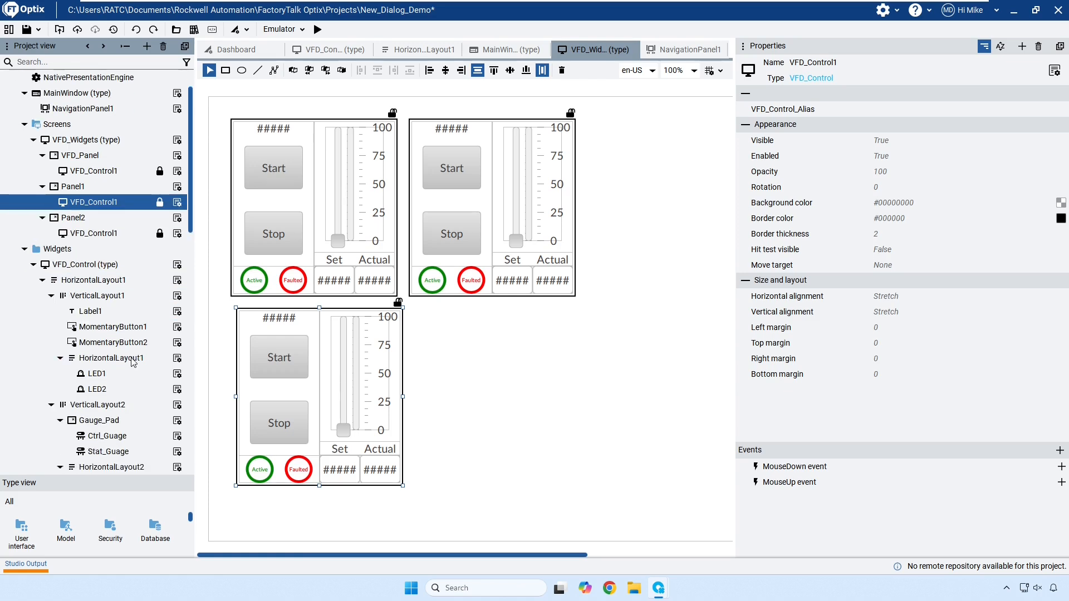
left_click(24, 124)
left_click(480, 201)
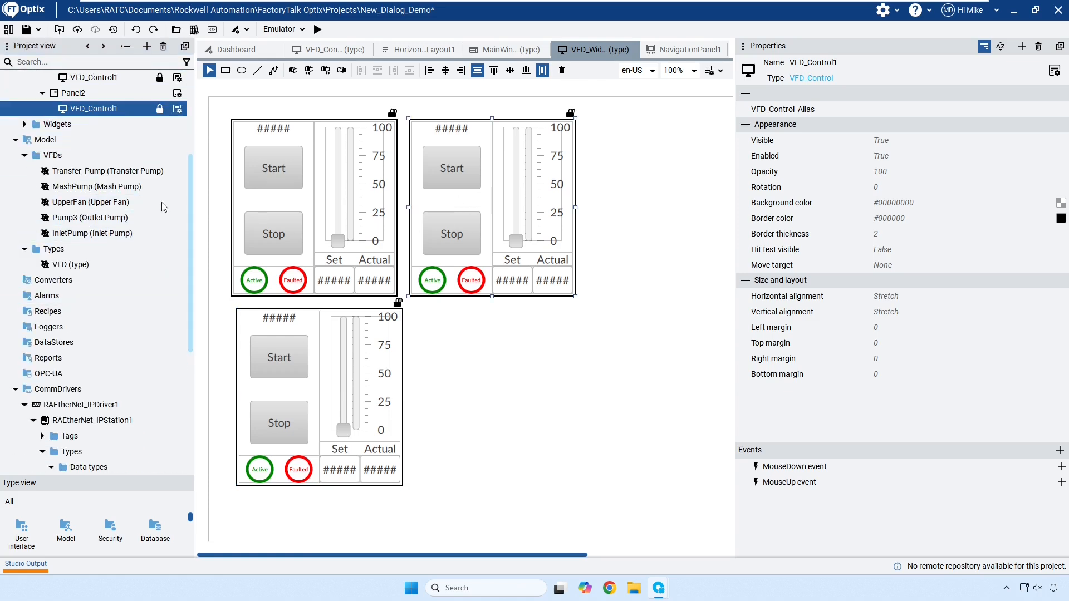
left_click_drag(77, 192, 840, 133)
left_click(341, 354)
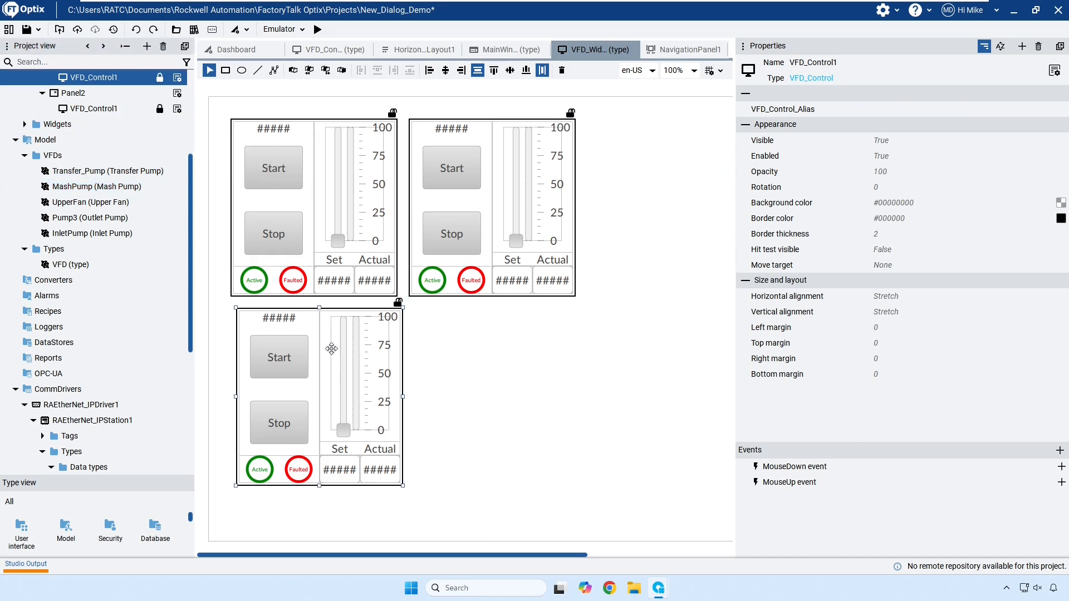
left_click_drag(78, 204, 976, 114)
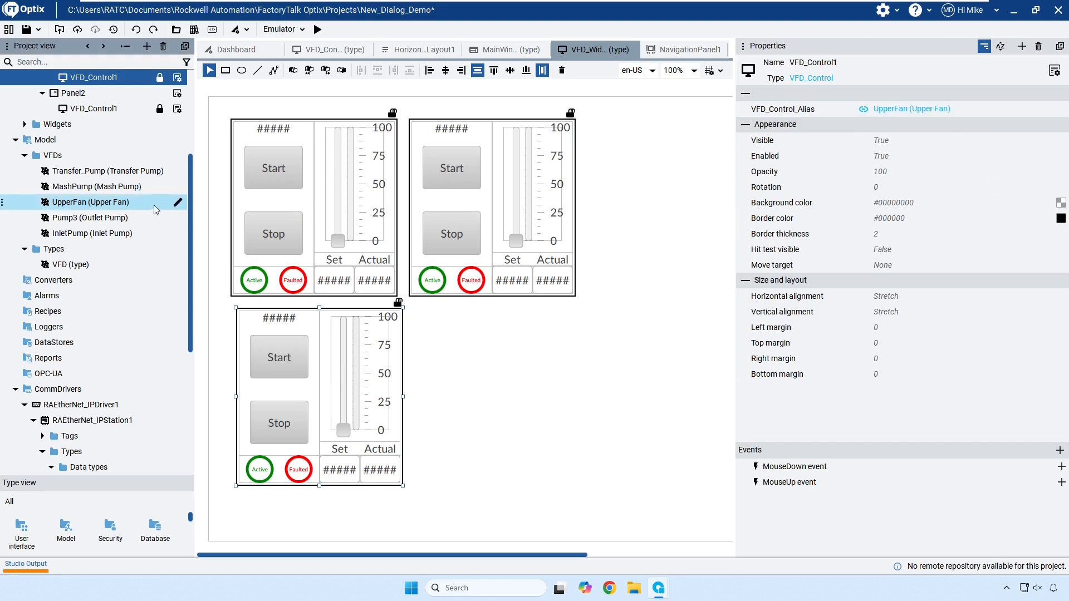
Run the emulator, set the speed setpoints to about 32 for Upper Fan and 72 for Mash Pump, and start Mash Pump.
left_click(318, 30)
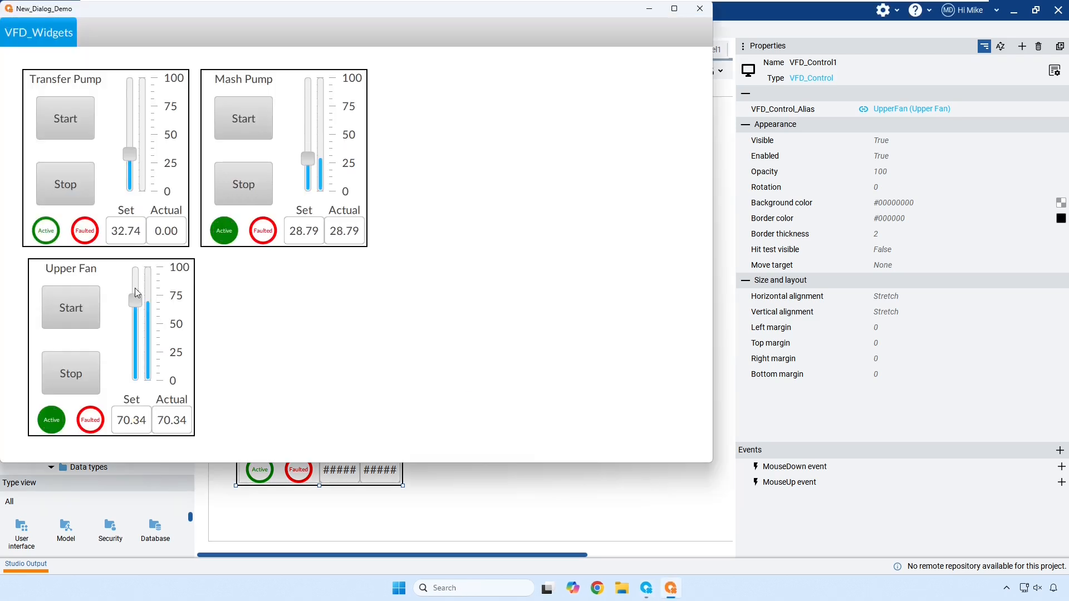
left_click_drag(160, 11, 369, 53)
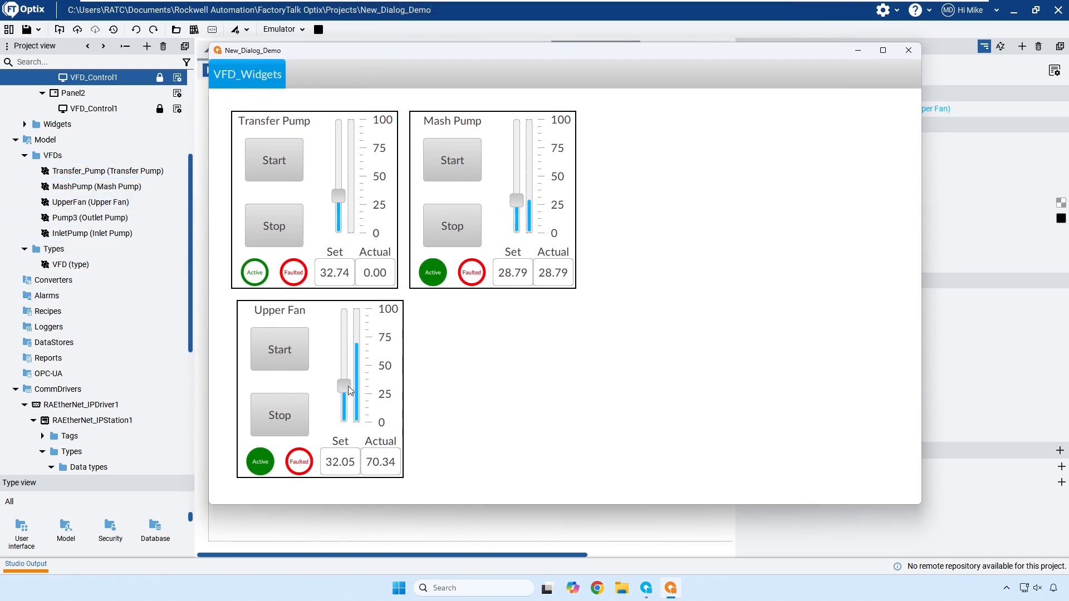
left_click_drag(516, 201, 512, 149)
left_click(446, 168)
Stop Upper Fan, and start Transfer Pump with its speed setpoint raised to about 69.
left_click(282, 415)
left_click(294, 171)
left_click_drag(342, 207, 339, 152)
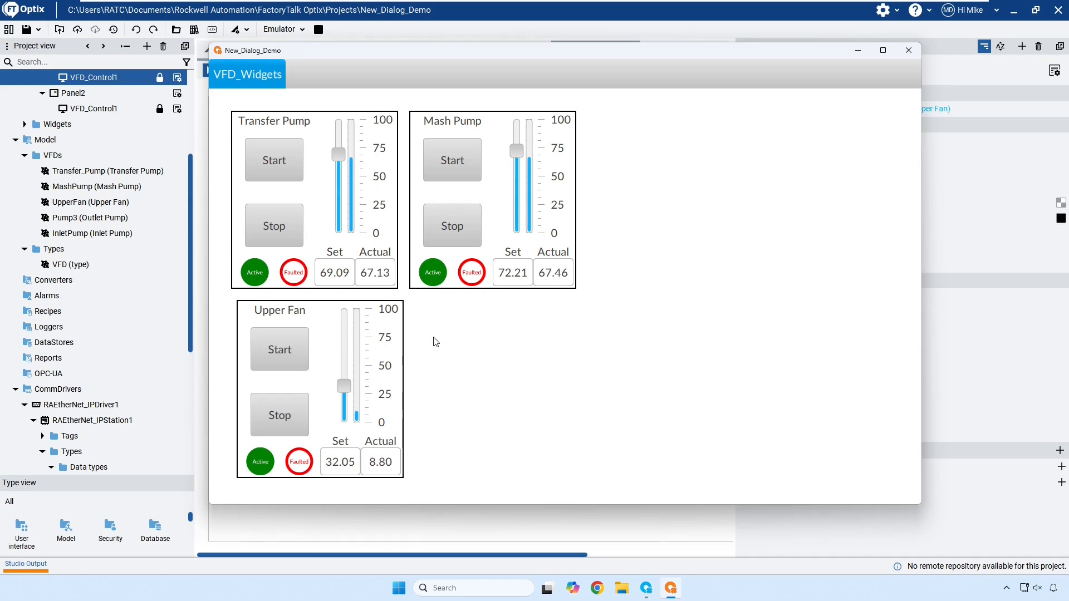